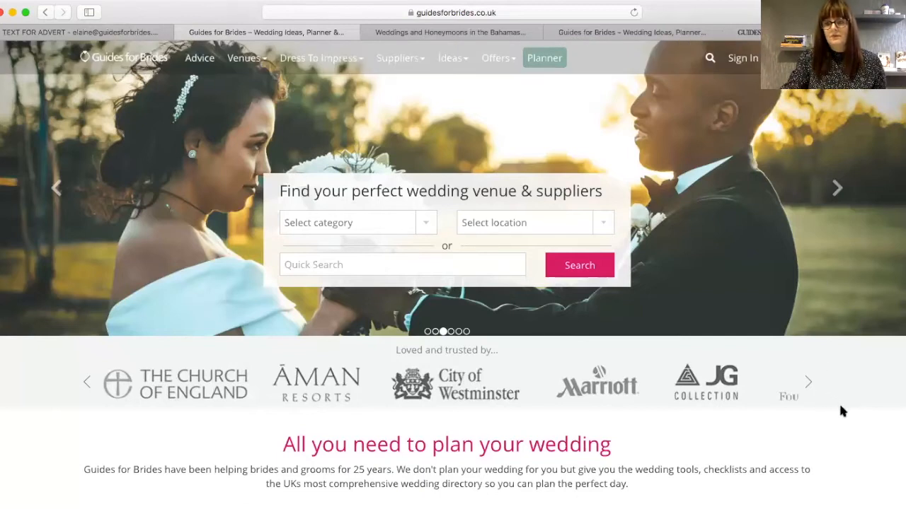
- Log in through Business sign in with the account e-mail and password
{"action": "left_click", "coordinate": [746, 60]}
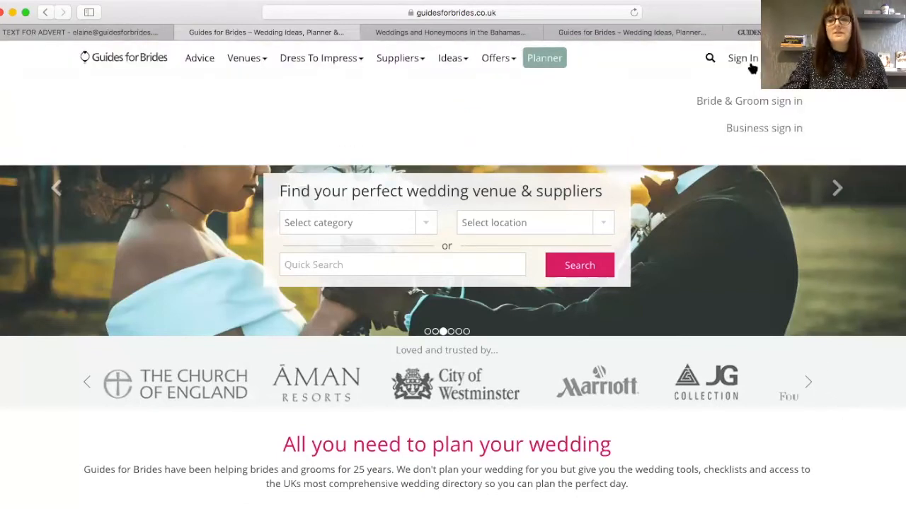
{"action": "left_click", "coordinate": [746, 133]}
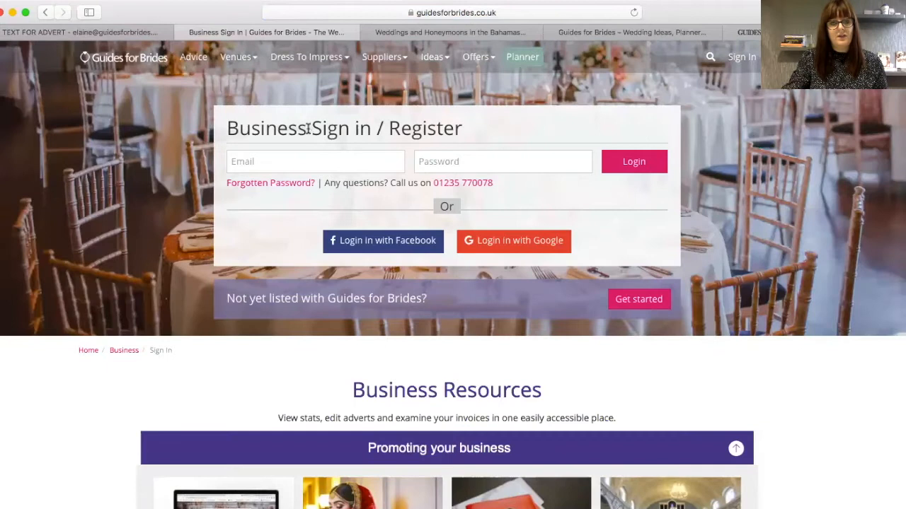
{"action": "left_click", "coordinate": [310, 161]}
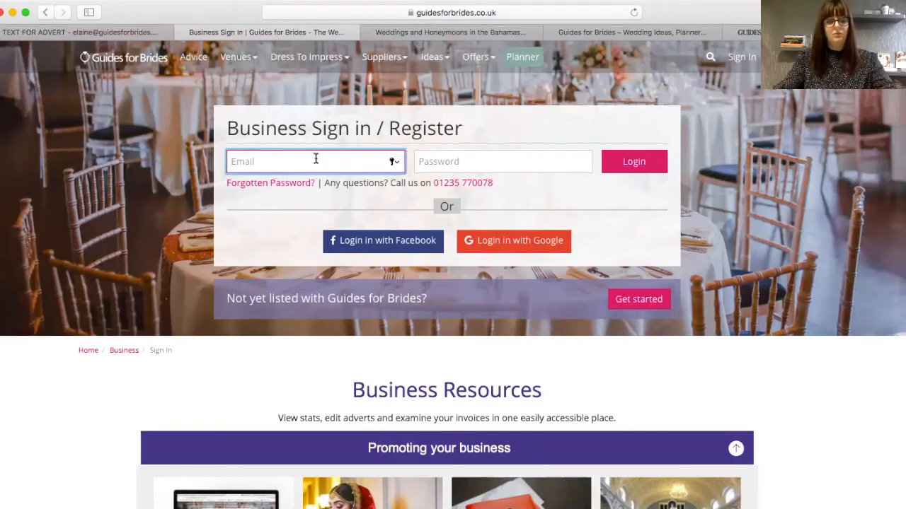
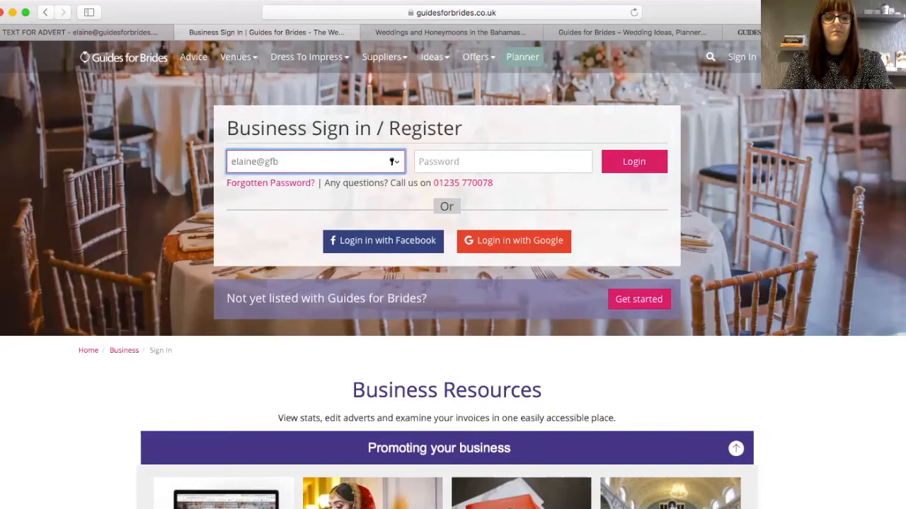
{"action": "key", "text": "Tab"}
{"action": "type", "text": "********"}
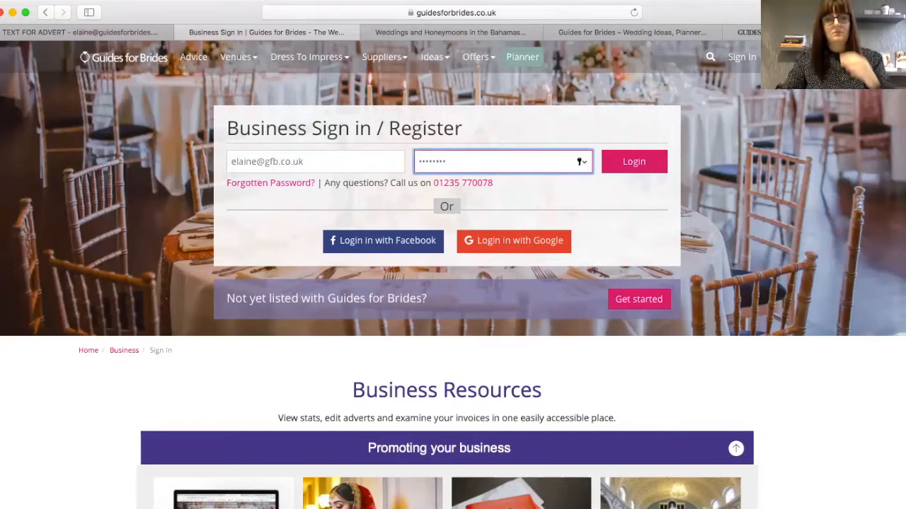
{"action": "left_click", "coordinate": [644, 167]}
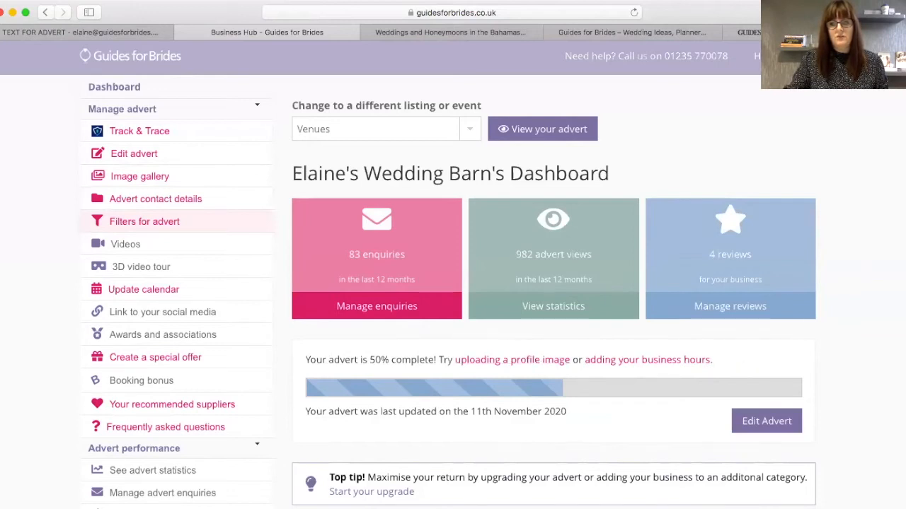
{"action": "scroll", "coordinate": [453, 283], "scroll_direction": "down", "scroll_amount": 2}
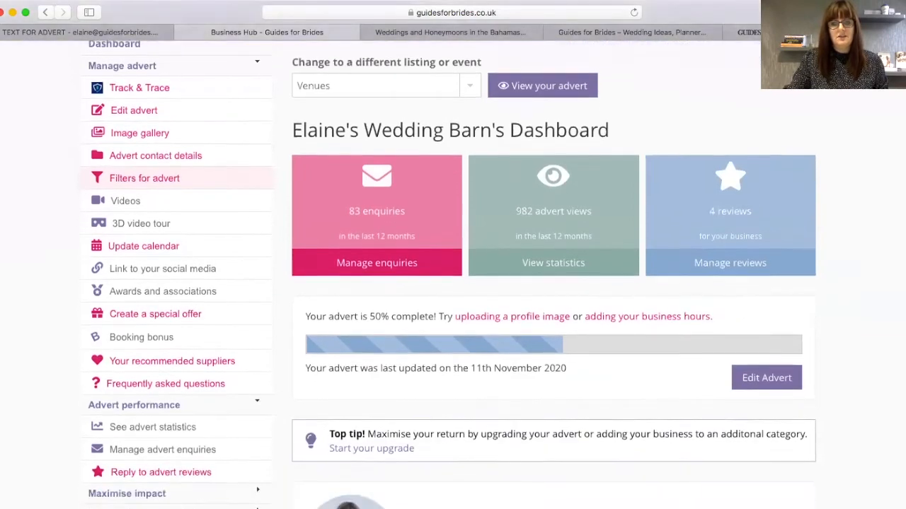
{"action": "scroll", "coordinate": [502, 275], "scroll_direction": "down", "scroll_amount": 2}
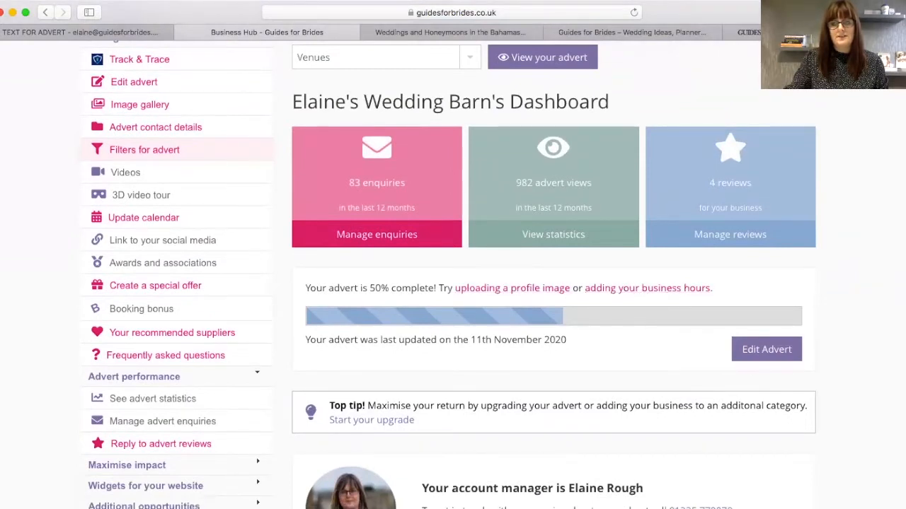
{"action": "scroll", "coordinate": [453, 283], "scroll_direction": "down", "scroll_amount": 5}
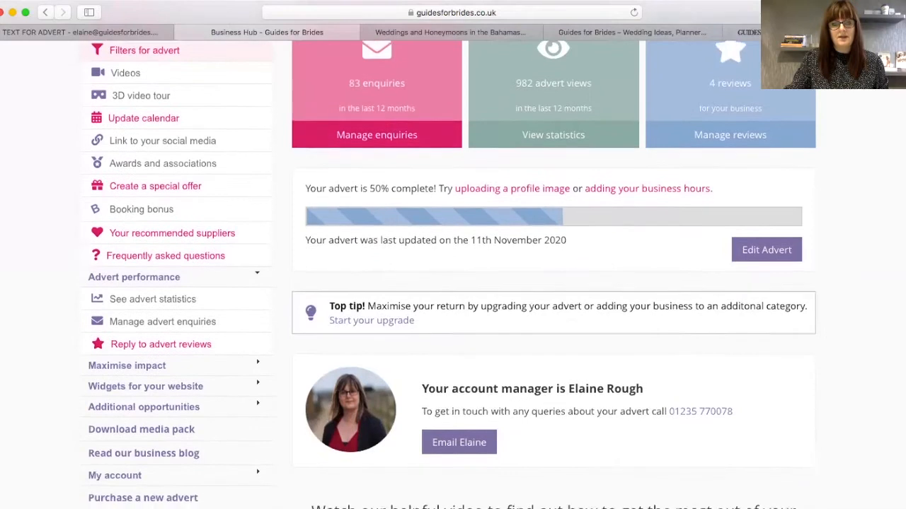
{"action": "scroll", "coordinate": [453, 283], "scroll_direction": "down", "scroll_amount": 5}
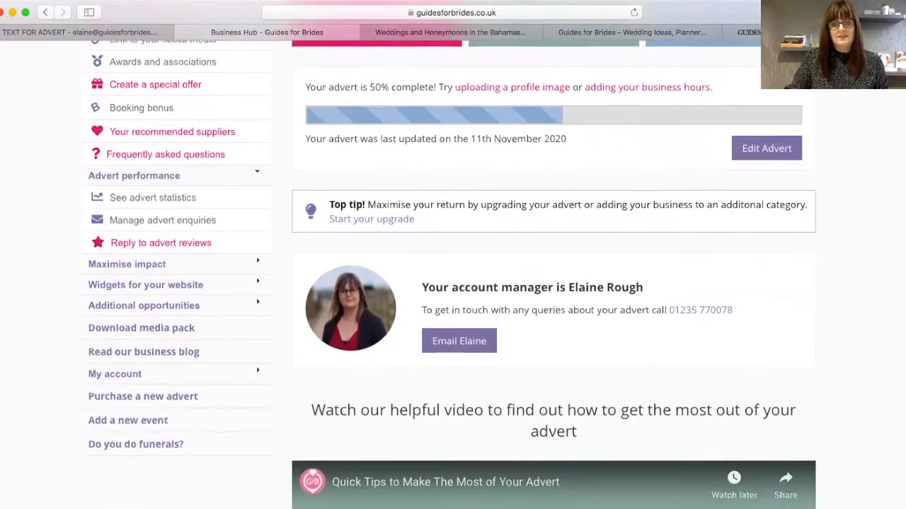
{"action": "scroll", "coordinate": [548, 310], "scroll_direction": "down", "scroll_amount": 5}
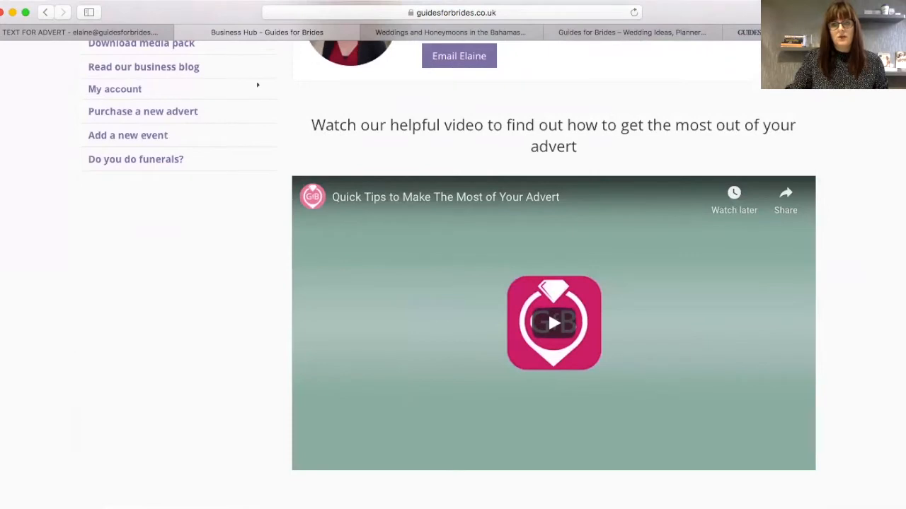
{"action": "scroll", "coordinate": [548, 310], "scroll_direction": "up", "scroll_amount": 10}
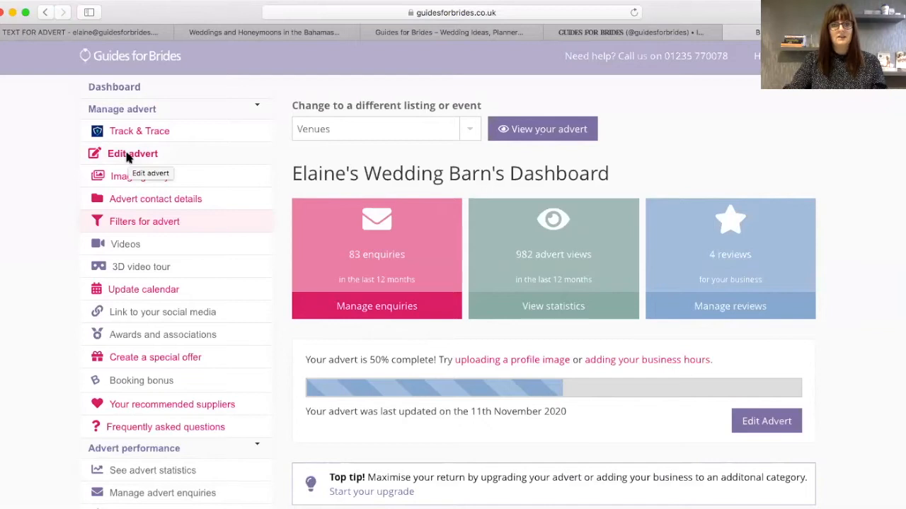
- Go to Edit advert and scroll down to the strapline and business description fields
{"action": "left_click", "coordinate": [128, 156]}
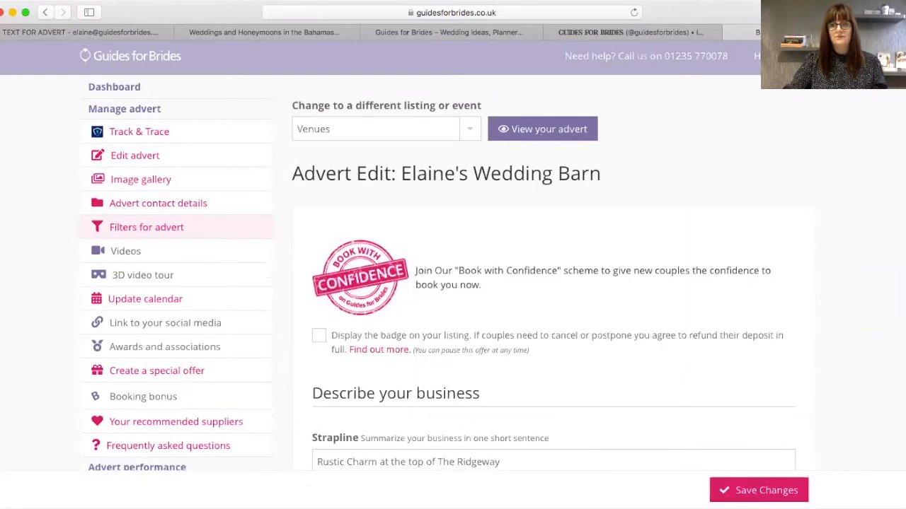
{"action": "scroll", "coordinate": [453, 283], "scroll_direction": "down", "scroll_amount": 3}
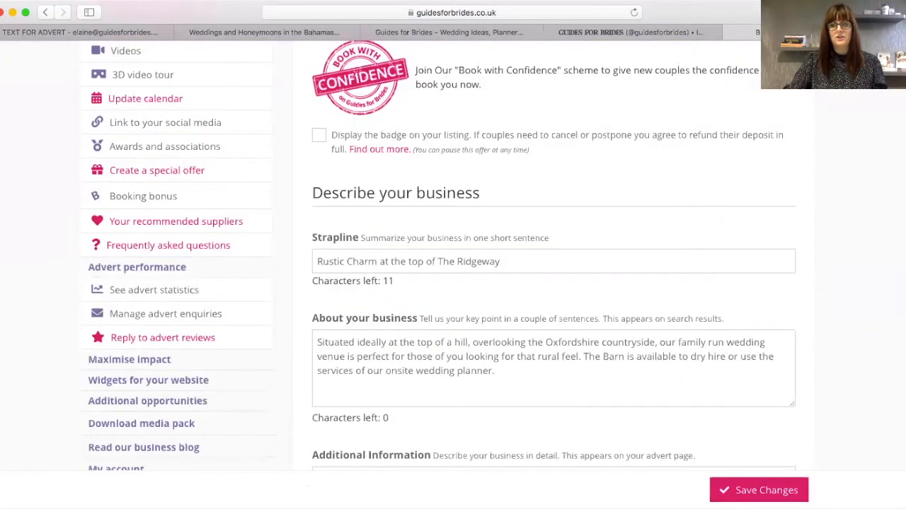
{"action": "scroll", "coordinate": [834, 256], "scroll_direction": "down", "scroll_amount": 1}
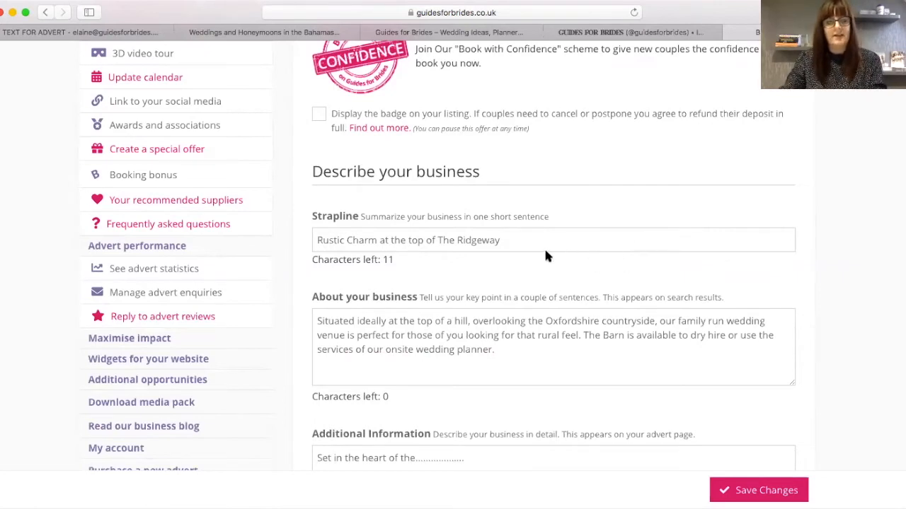
{"action": "left_click", "coordinate": [20, 35]}
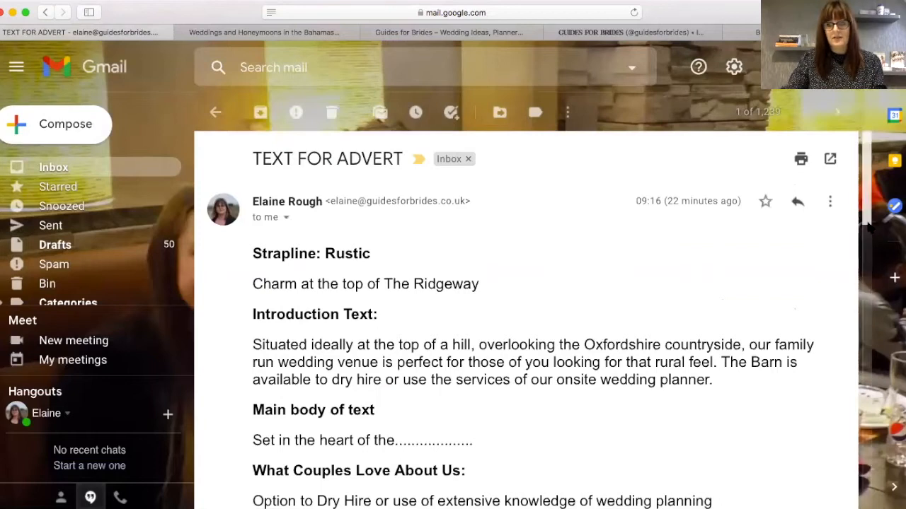
{"action": "scroll", "coordinate": [527, 318], "scroll_direction": "down", "scroll_amount": 2}
{"action": "scroll", "coordinate": [863, 327], "scroll_direction": "down", "scroll_amount": 8}
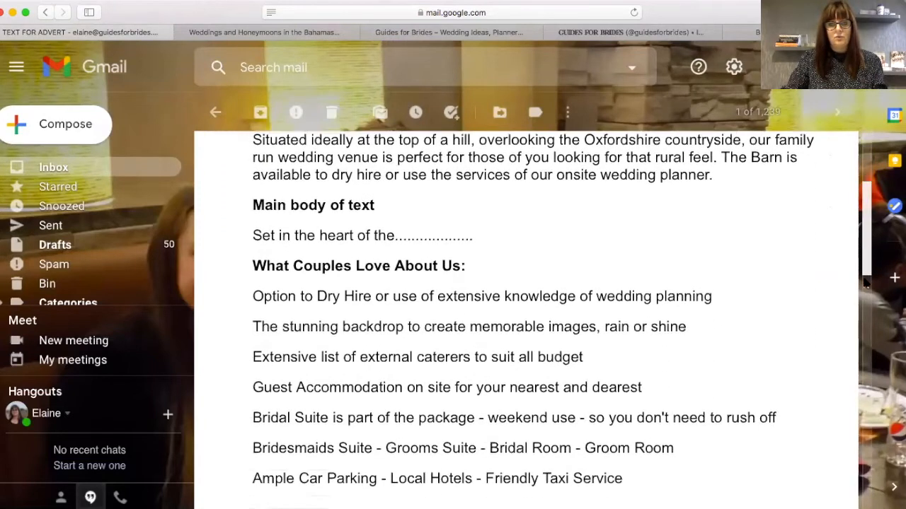
{"action": "scroll", "coordinate": [863, 327], "scroll_direction": "down", "scroll_amount": 11}
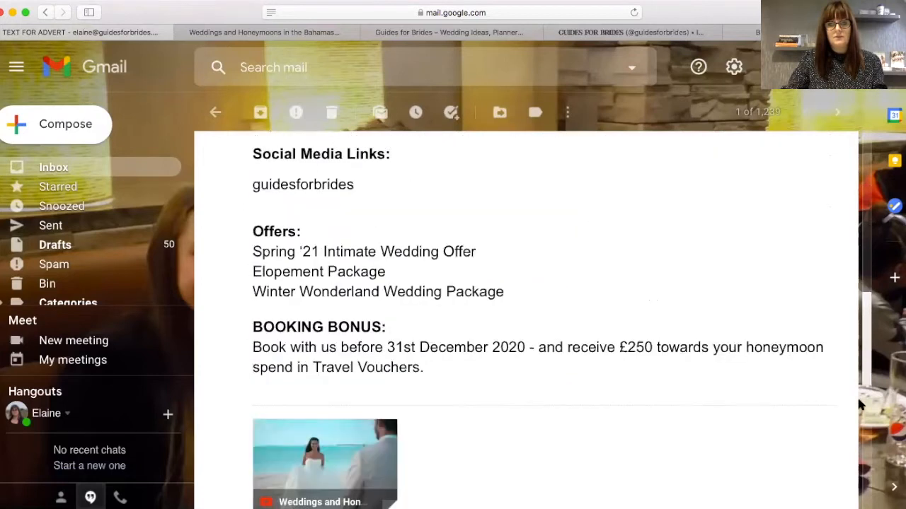
{"action": "scroll", "coordinate": [866, 310], "scroll_direction": "up", "scroll_amount": 9}
{"action": "scroll", "coordinate": [867, 310], "scroll_direction": "up", "scroll_amount": 7}
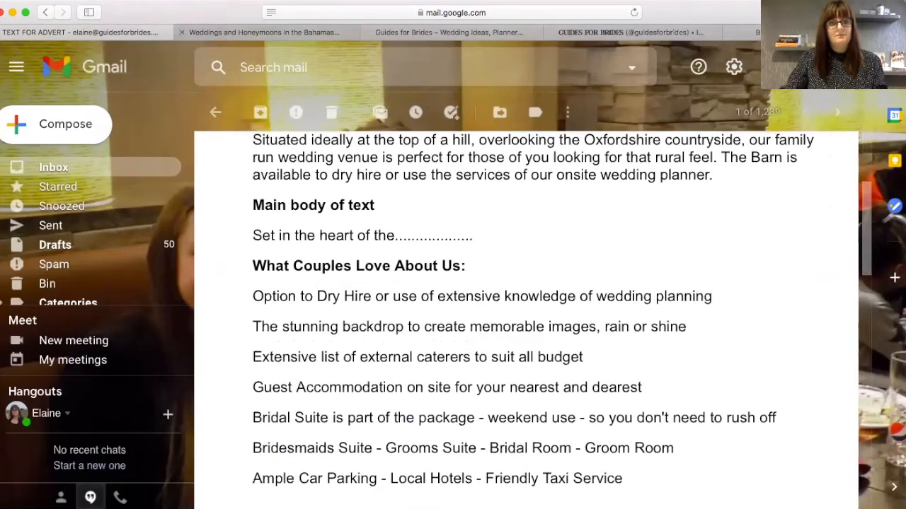
{"action": "left_click", "coordinate": [262, 32]}
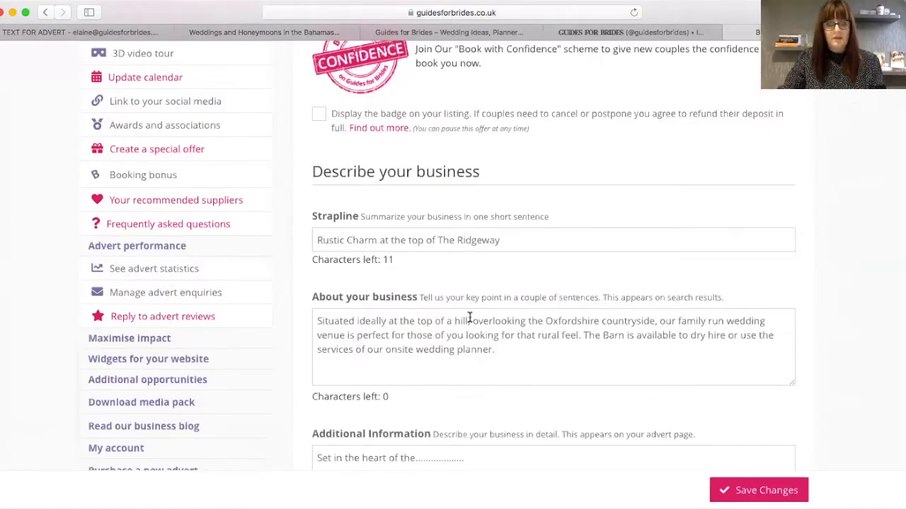
{"action": "left_click_drag", "start_coordinate": [531, 239], "coordinate": [277, 231]}
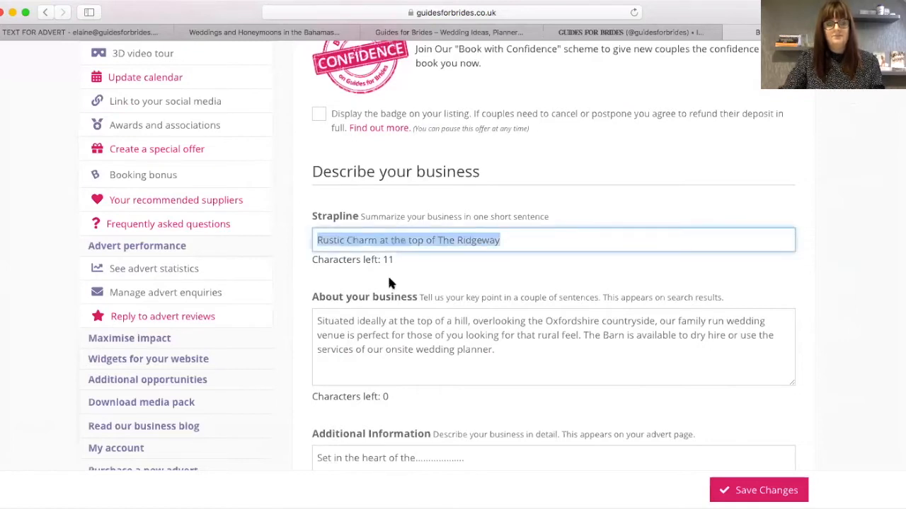
{"action": "left_click", "coordinate": [500, 351]}
{"action": "left_click_drag", "start_coordinate": [493, 350], "coordinate": [375, 330]}
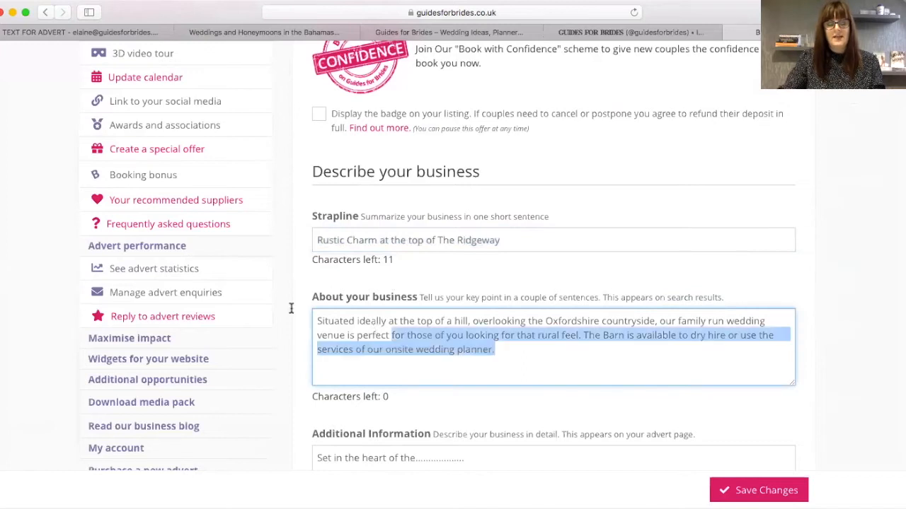
{"action": "left_click_drag", "start_coordinate": [290, 308], "coordinate": [289, 306]}
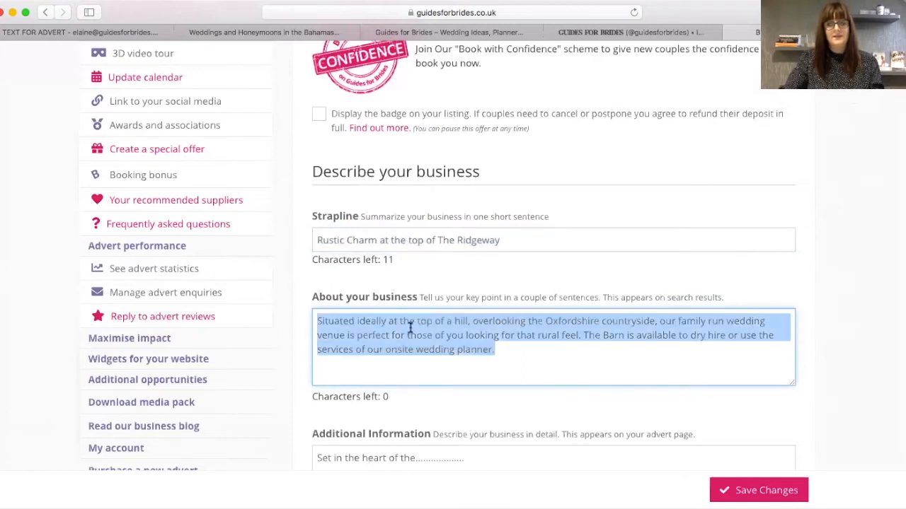
{"action": "left_click", "coordinate": [514, 351]}
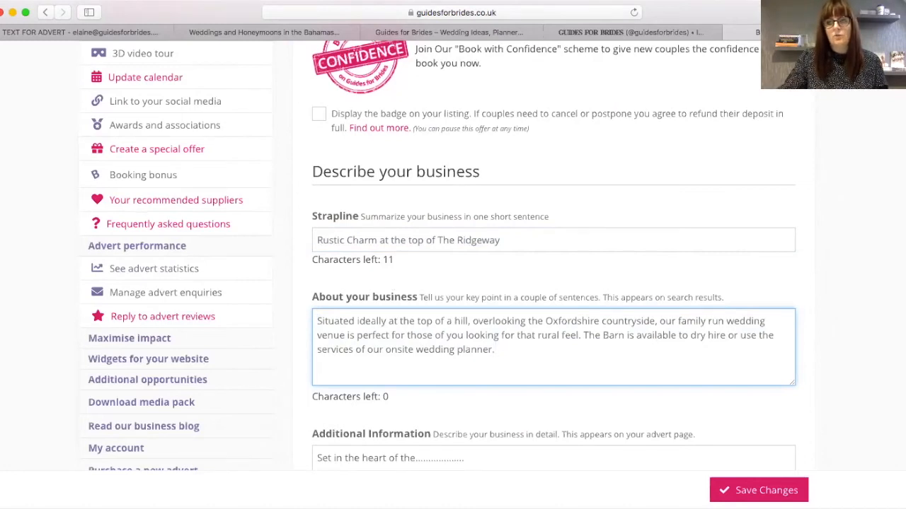
{"action": "scroll", "coordinate": [453, 255], "scroll_direction": "down", "scroll_amount": 3}
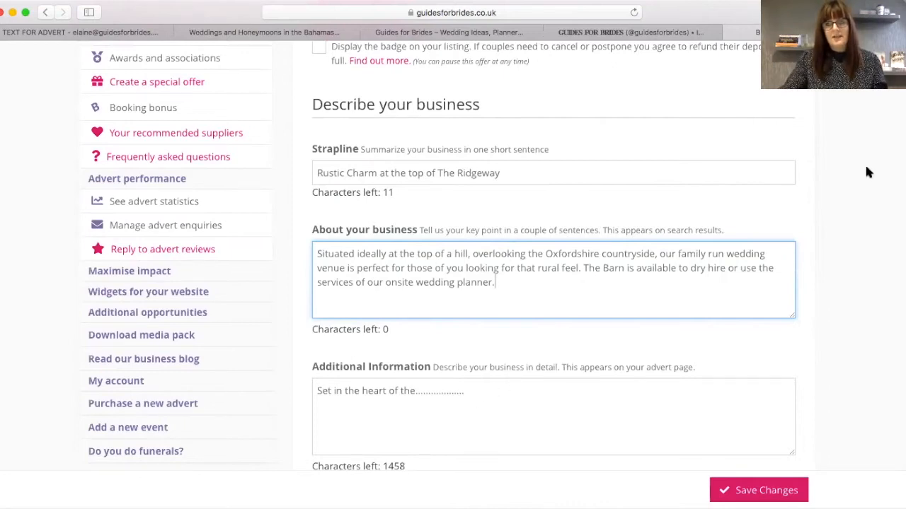
{"action": "scroll", "coordinate": [566, 175], "scroll_direction": "down", "scroll_amount": 5}
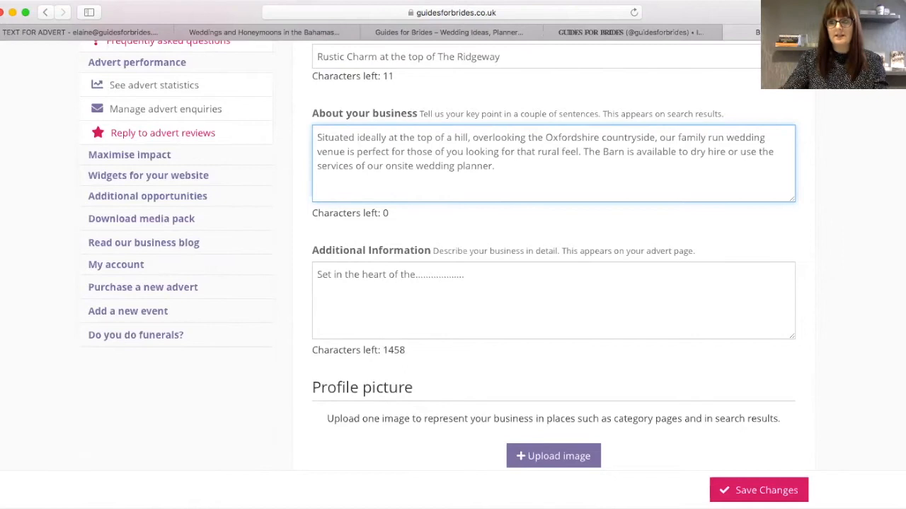
{"action": "scroll", "coordinate": [436, 241], "scroll_direction": "down", "scroll_amount": 3}
- Enter the Additional Information text, then scroll down to the Profile picture section
{"action": "left_click", "coordinate": [486, 212]}
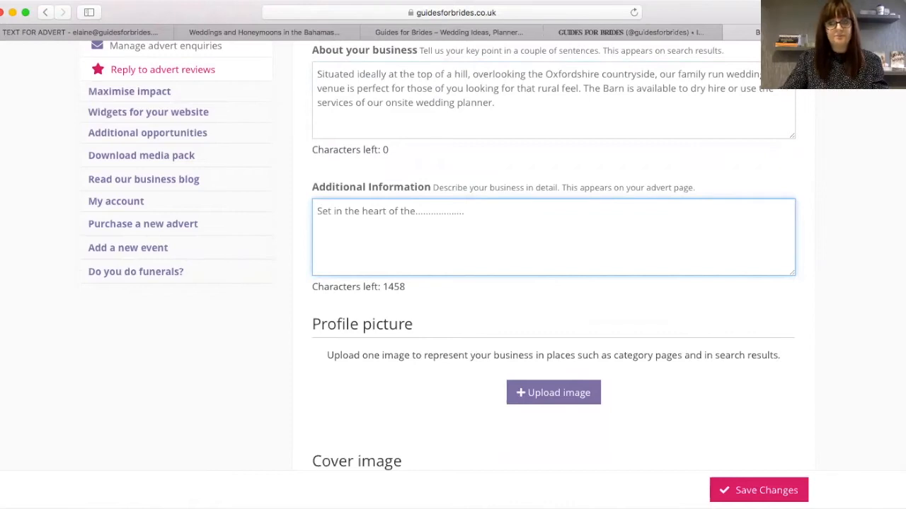
{"action": "scroll", "coordinate": [440, 256], "scroll_direction": "down", "scroll_amount": 3}
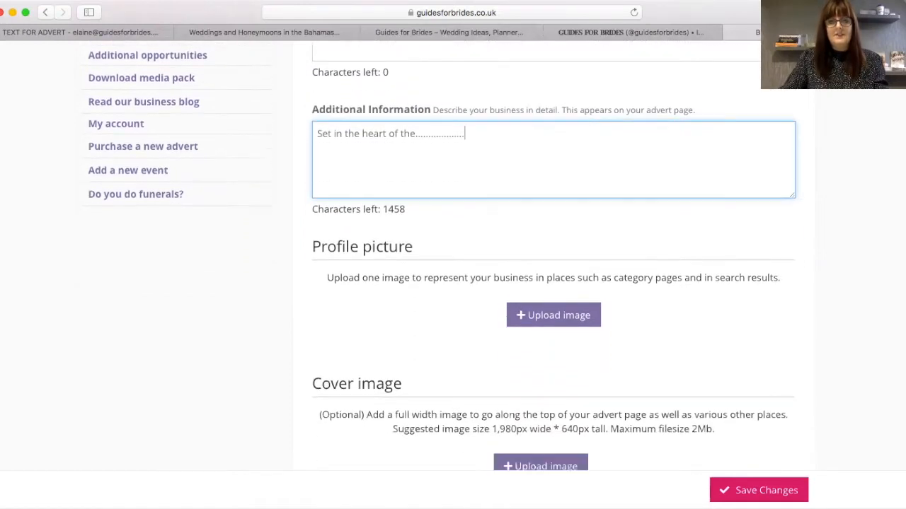
{"action": "scroll", "coordinate": [728, 210], "scroll_direction": "down", "scroll_amount": 1}
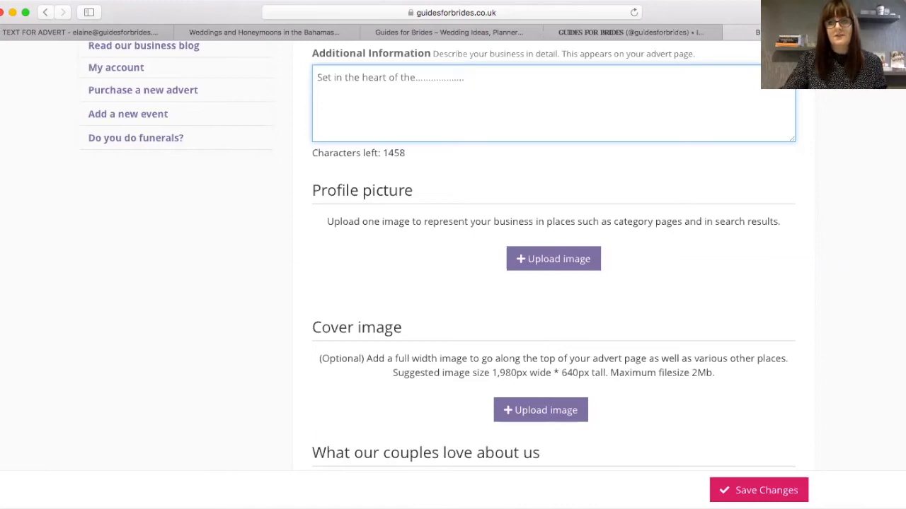
{"action": "scroll", "coordinate": [875, 184], "scroll_direction": "down", "scroll_amount": 2}
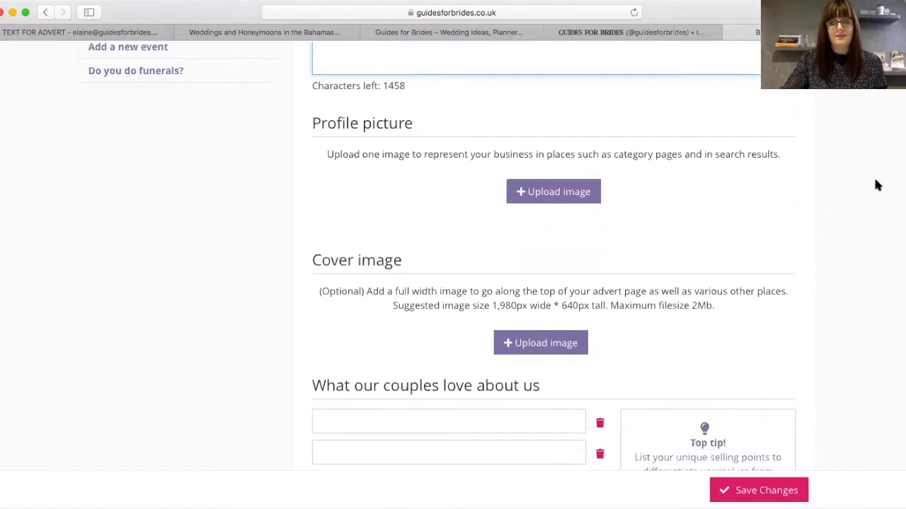
- Upload Elaine's Wedding Barn Oxfordshire.jpg from Documents as the profile picture
{"action": "left_click", "coordinate": [538, 184]}
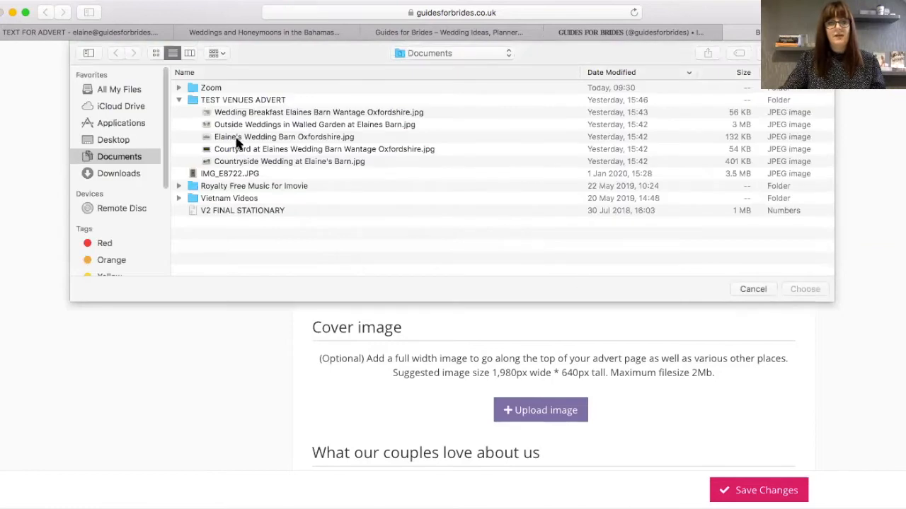
{"action": "left_click", "coordinate": [238, 139]}
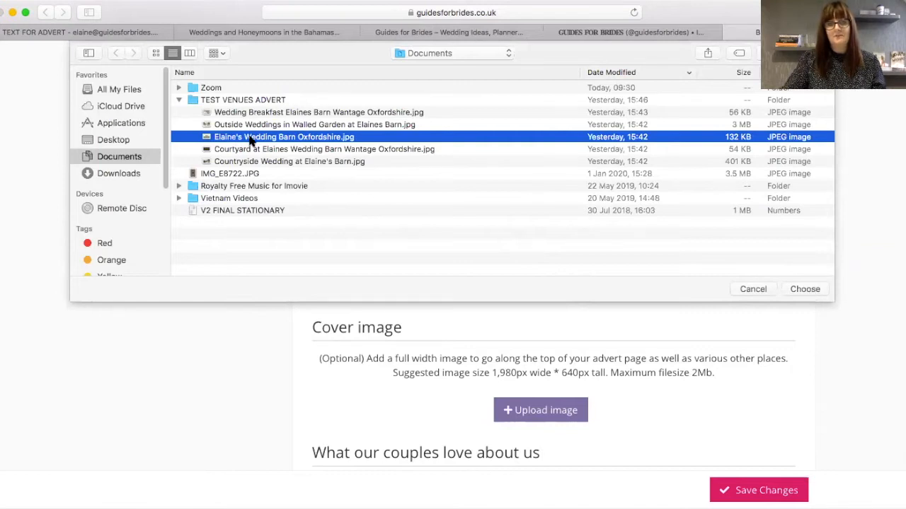
{"action": "left_click", "coordinate": [804, 290]}
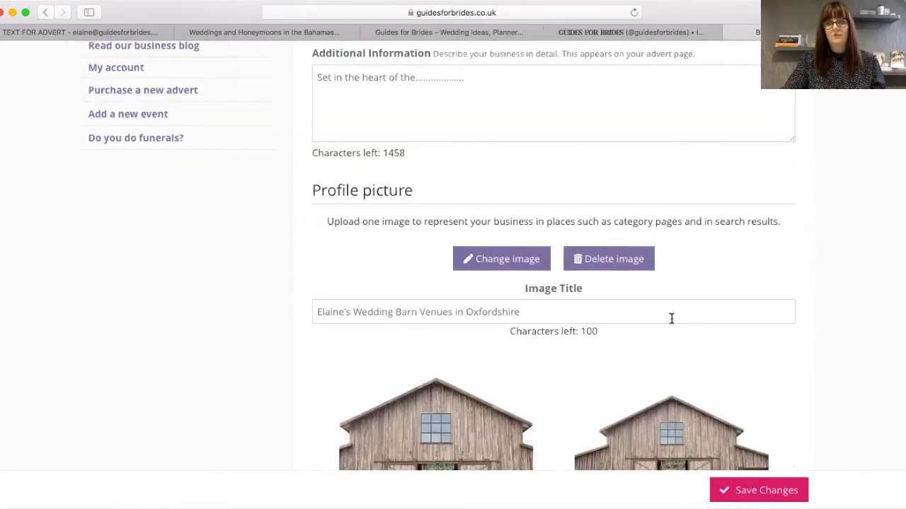
{"action": "scroll", "coordinate": [274, 259], "scroll_direction": "down", "scroll_amount": 5}
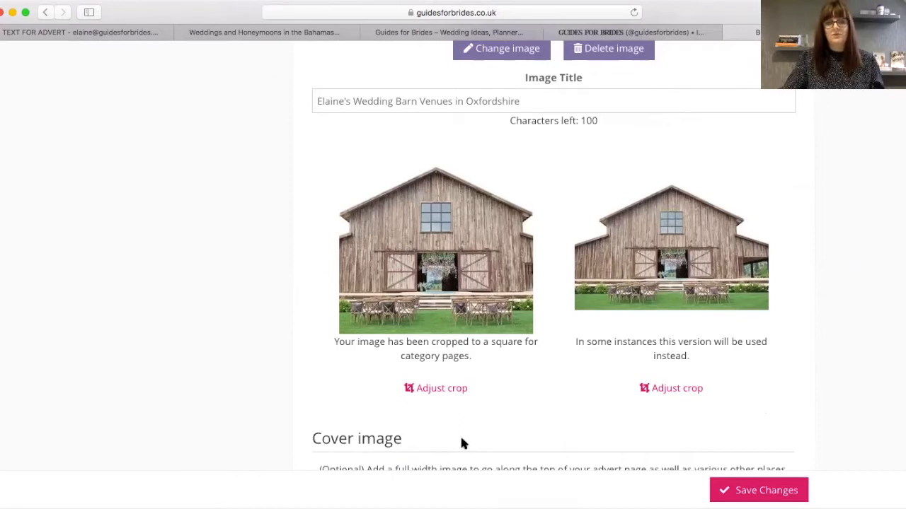
- Zoom the square crop out three steps to frame the whole barn front, and apply it
{"action": "left_click", "coordinate": [438, 389]}
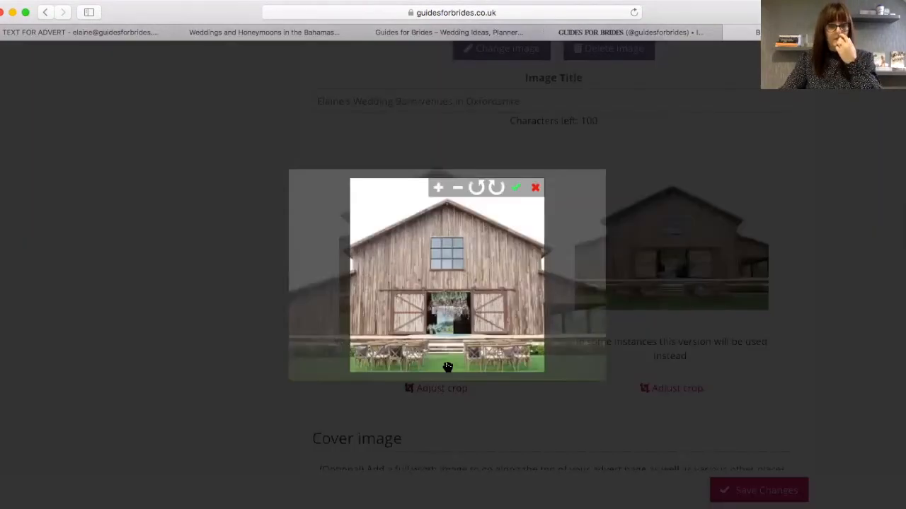
{"action": "left_click", "coordinate": [458, 188]}
{"action": "left_click", "coordinate": [457, 188]}
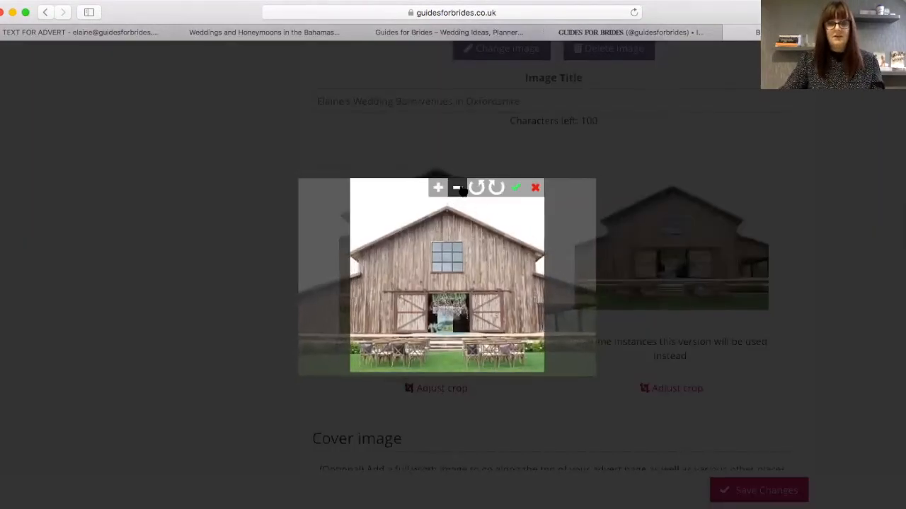
{"action": "left_click", "coordinate": [458, 189]}
{"action": "scroll", "coordinate": [451, 191], "scroll_direction": "up", "scroll_amount": 5}
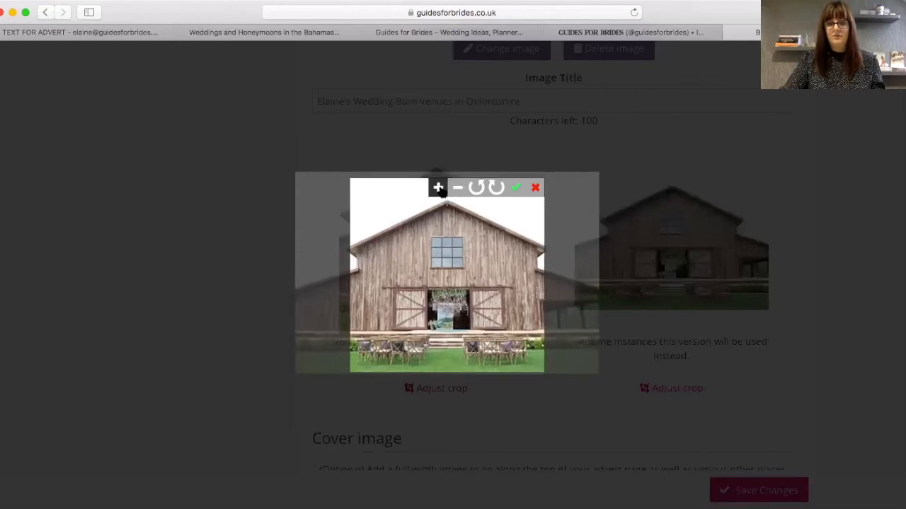
{"action": "scroll", "coordinate": [454, 194], "scroll_direction": "down", "scroll_amount": 4}
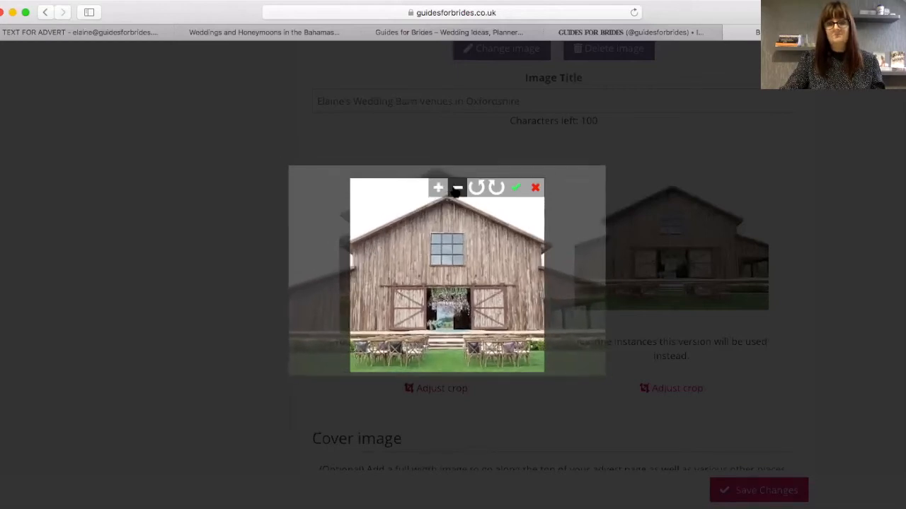
{"action": "left_click", "coordinate": [515, 188]}
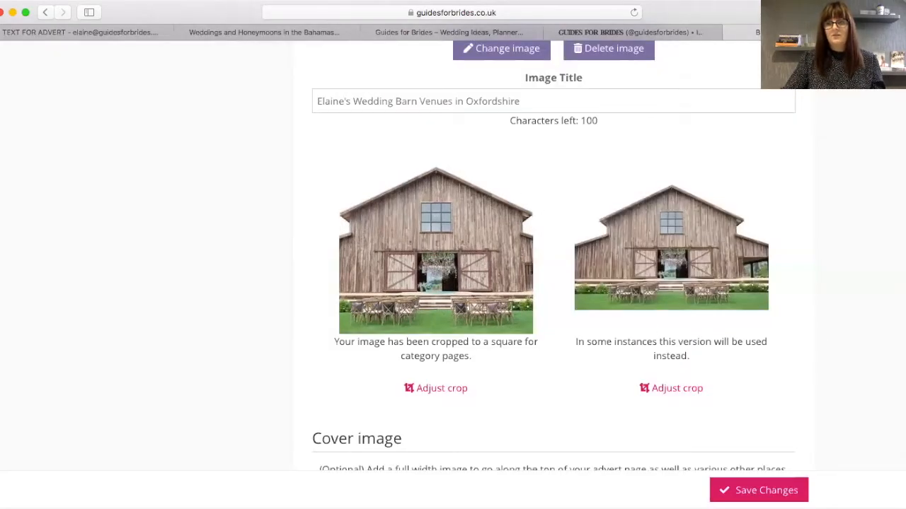
{"action": "scroll", "coordinate": [554, 254], "scroll_direction": "down", "scroll_amount": 5}
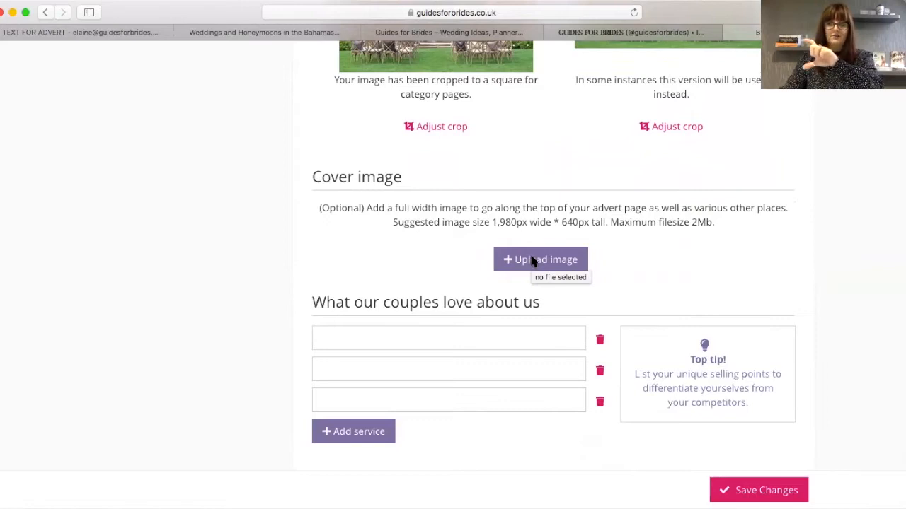
- Upload the Wedding Breakfast photo as the cover image
{"action": "left_click", "coordinate": [533, 260]}
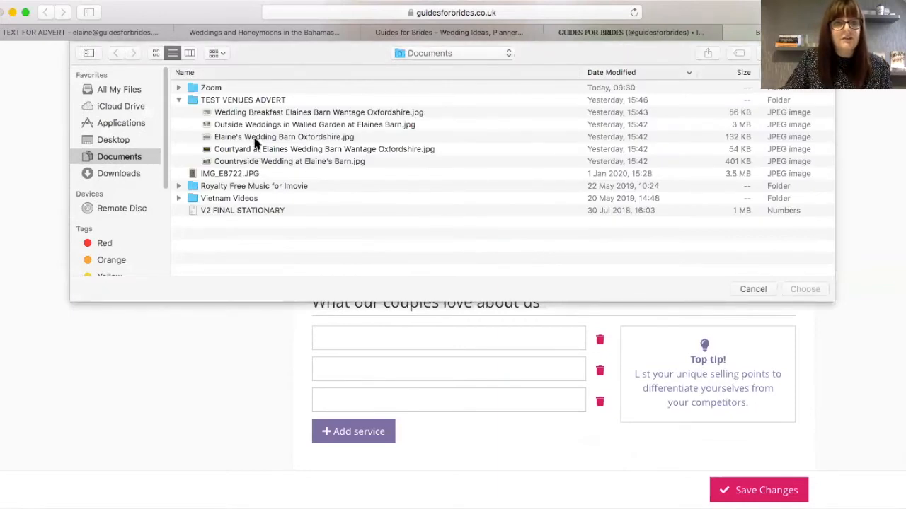
{"action": "left_click", "coordinate": [256, 114]}
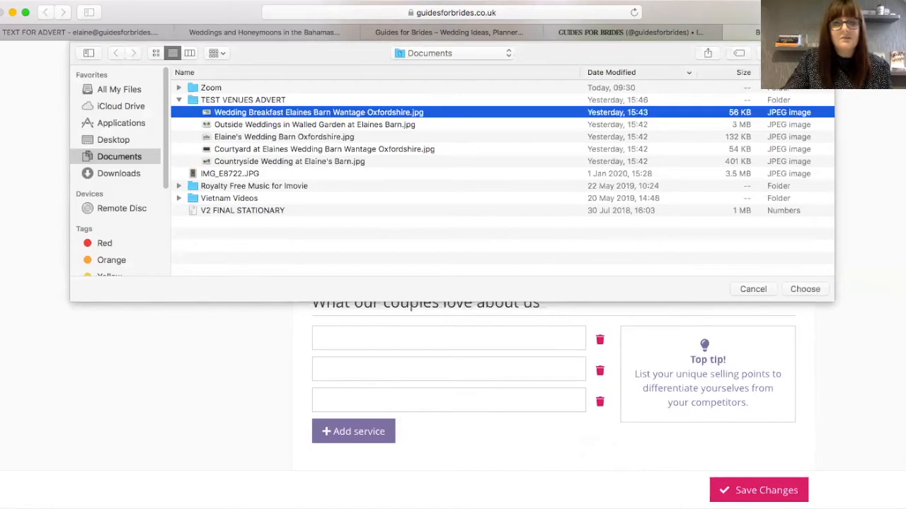
{"action": "left_click", "coordinate": [803, 289]}
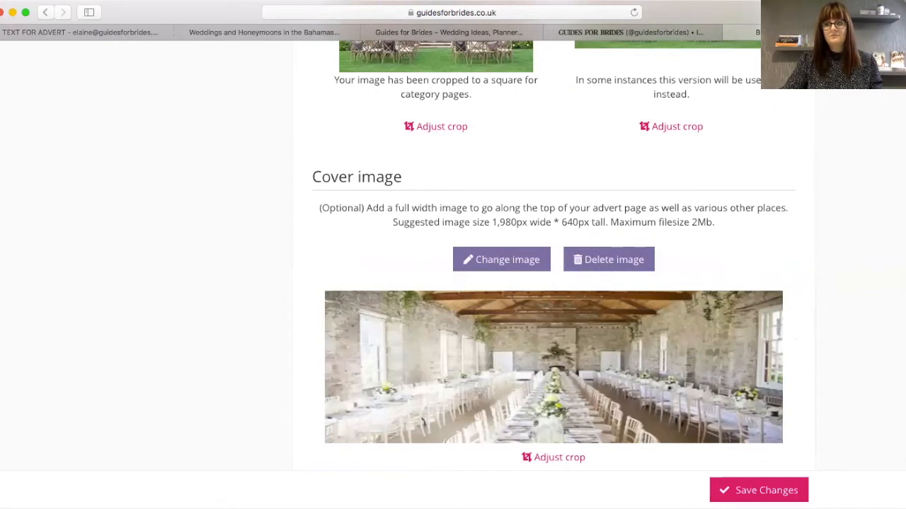
{"action": "scroll", "coordinate": [435, 317], "scroll_direction": "down", "scroll_amount": 3}
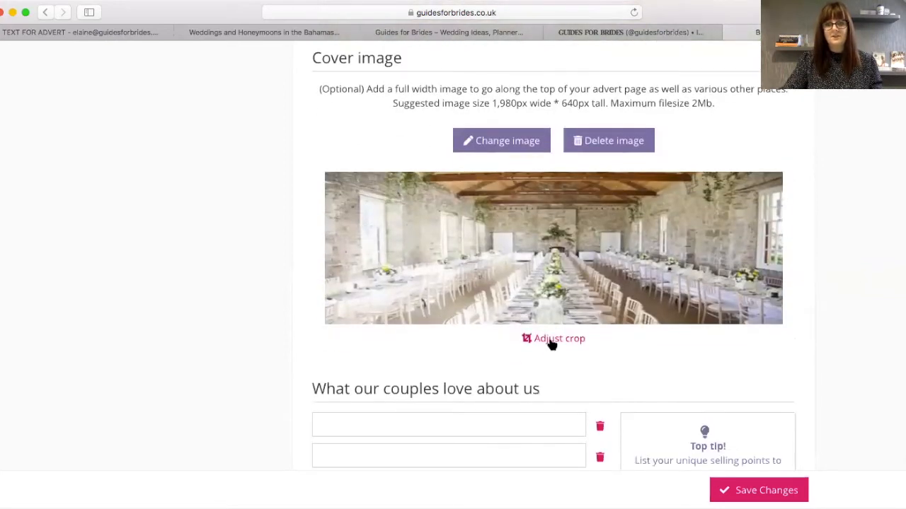
- Zoom the cover crop out twice, shift it up to hide the ceiling beam, and apply it
{"action": "left_click", "coordinate": [552, 340]}
{"action": "left_click", "coordinate": [680, 181]}
{"action": "left_click", "coordinate": [680, 181]}
{"action": "left_click_drag", "start_coordinate": [546, 290], "coordinate": [546, 264]}
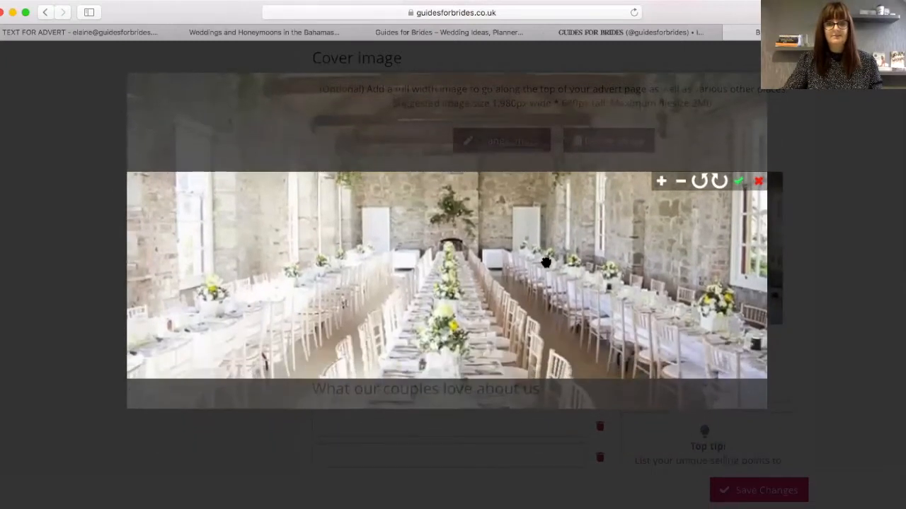
{"action": "left_click", "coordinate": [738, 182]}
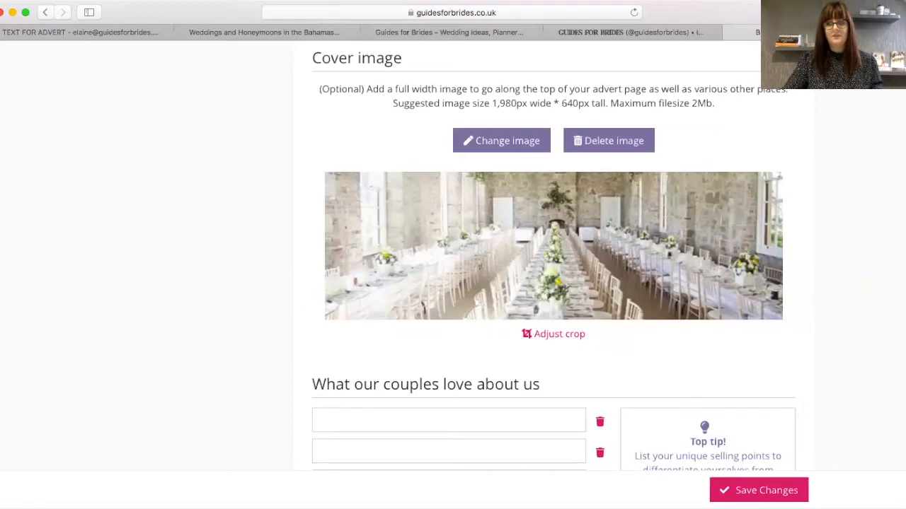
{"action": "scroll", "coordinate": [554, 256], "scroll_direction": "down", "scroll_amount": 3}
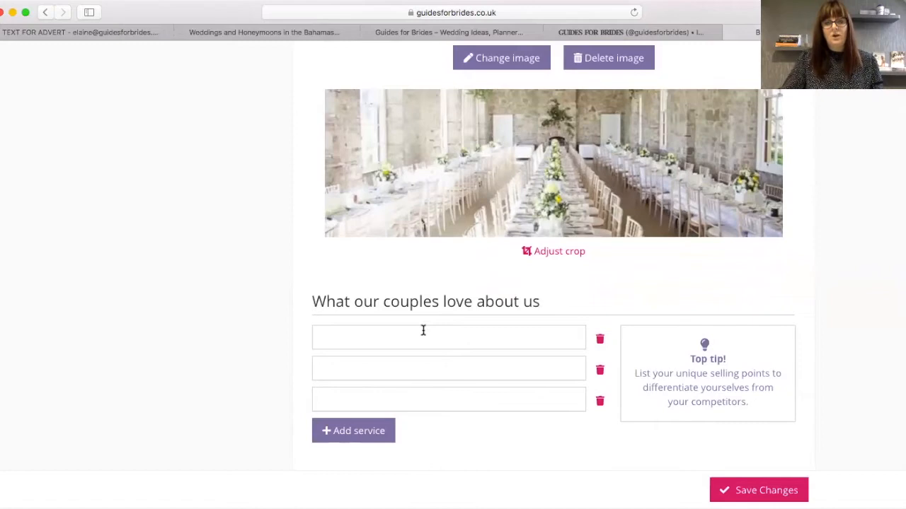
- Paste the Option to Dry Hire, stunning backdrop and external caterers lines from the email into three fields
{"action": "left_click", "coordinate": [51, 32]}
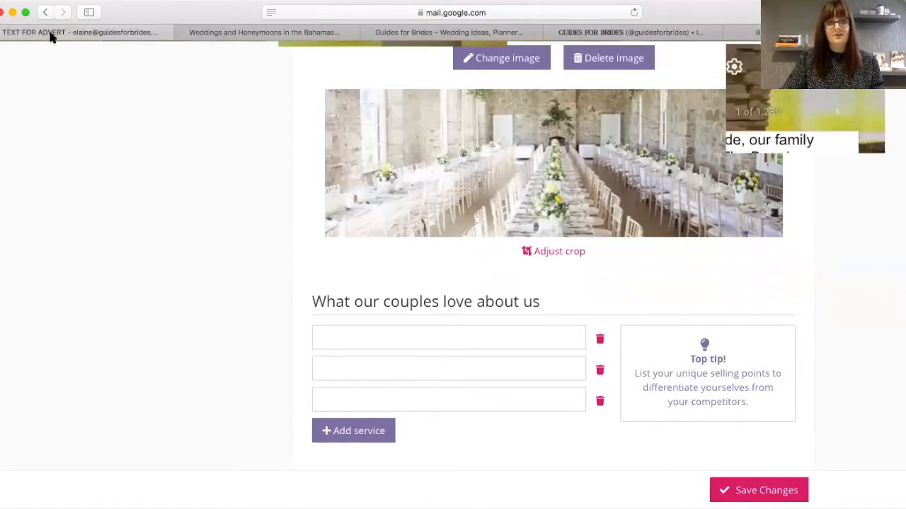
{"action": "mouse_move", "coordinate": [719, 297]}
{"action": "left_mouse_down"}
{"action": "mouse_move", "coordinate": [247, 290]}
{"action": "mouse_move", "coordinate": [717, 290]}
{"action": "left_mouse_up"}
{"action": "key", "text": "super+c"}
{"action": "left_click", "coordinate": [300, 297]}
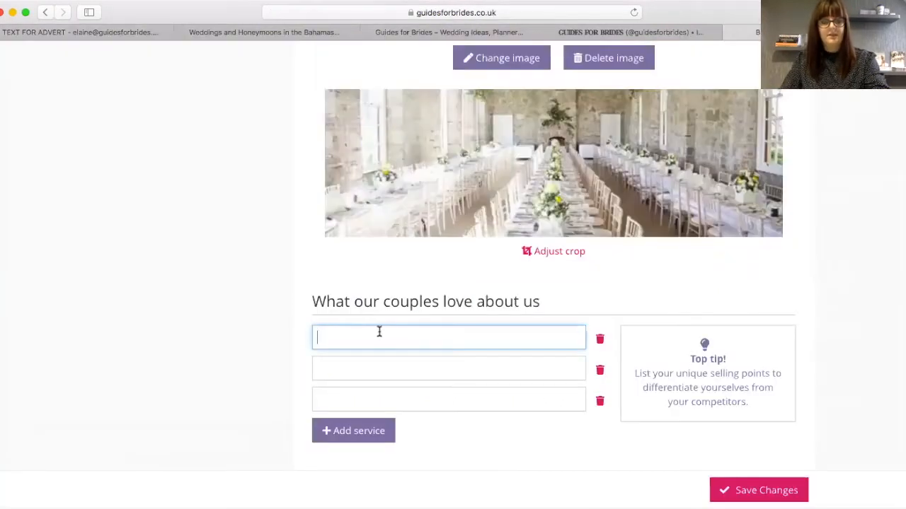
{"action": "key", "text": "super+v"}
{"action": "left_click", "coordinate": [315, 364]}
{"action": "left_click", "coordinate": [51, 32]}
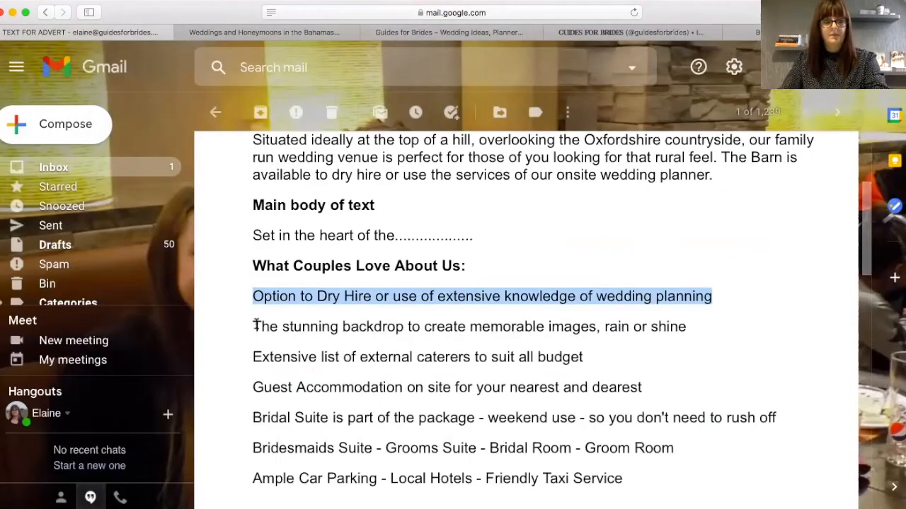
{"action": "left_click_drag", "start_coordinate": [253, 326], "coordinate": [690, 326]}
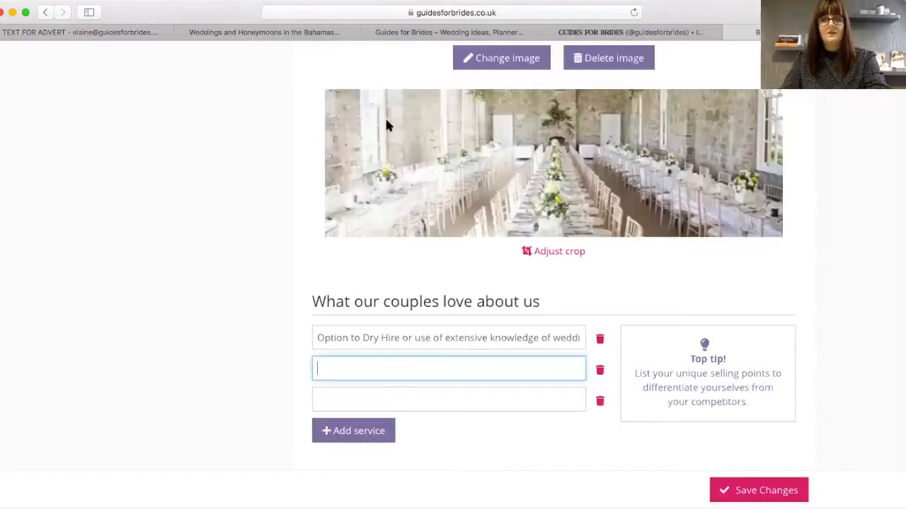
{"action": "type", "text": "The stunning backdrop to create memorable images, rain or shine"}
{"action": "left_click", "coordinate": [323, 397]}
{"action": "left_click", "coordinate": [18, 35]}
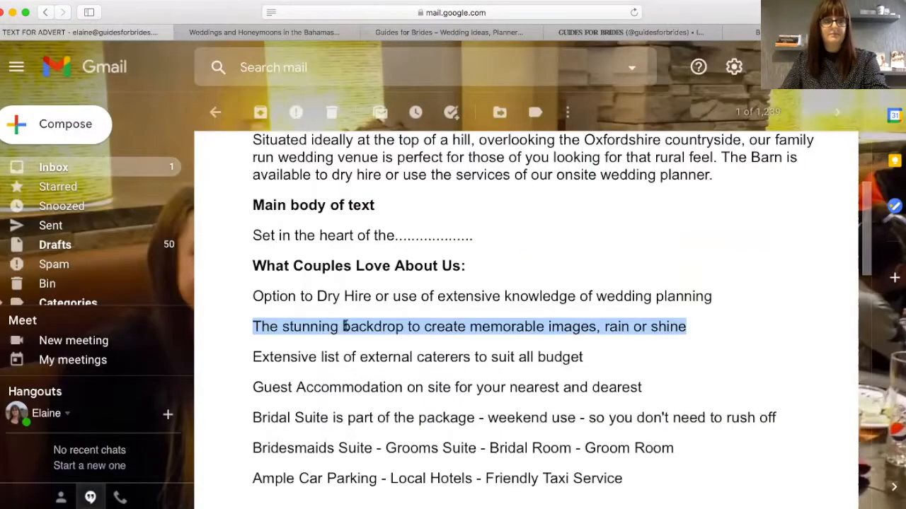
{"action": "left_click_drag", "start_coordinate": [253, 357], "coordinate": [583, 357]}
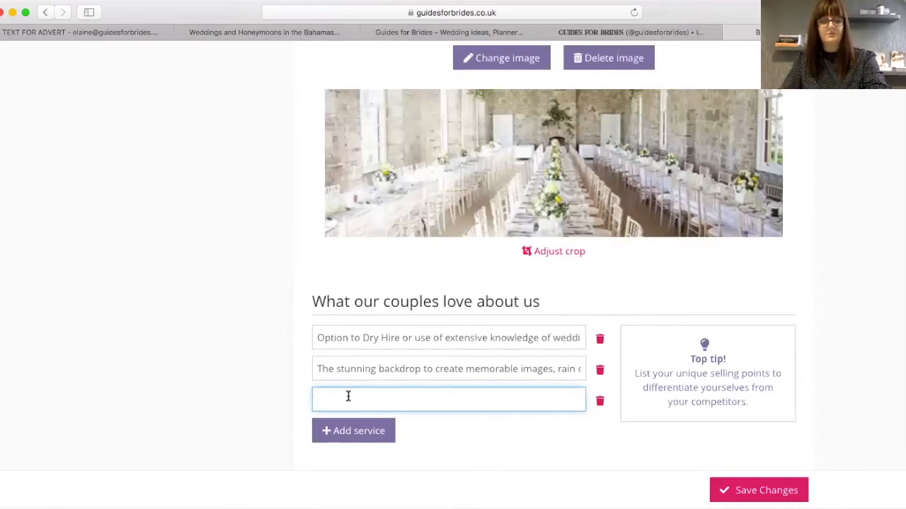
{"action": "type", "text": "Extensive list of external caterers to suit all budget"}
- Add fourth and fifth fields holding the Guest Accommodation and Bridal Suite lines
{"action": "left_click", "coordinate": [350, 432]}
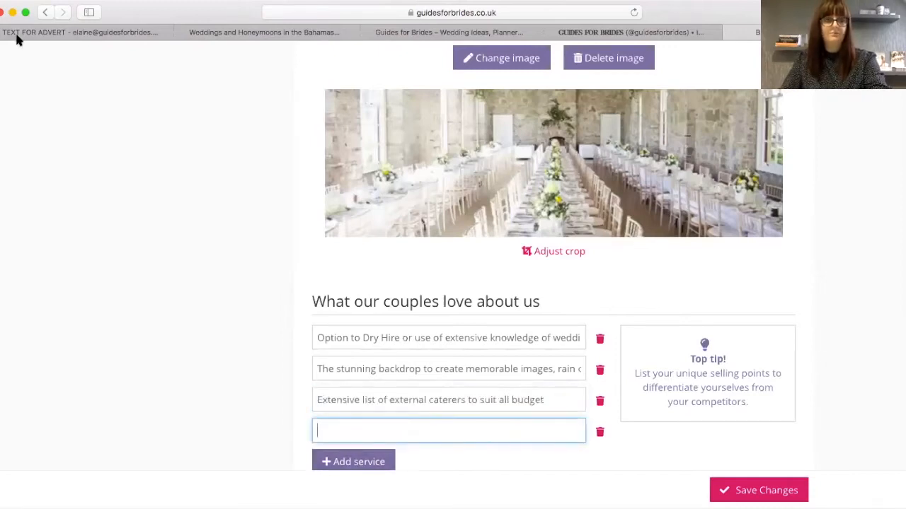
{"action": "left_click", "coordinate": [17, 35]}
{"action": "left_click_drag", "start_coordinate": [250, 387], "coordinate": [683, 387]}
{"action": "key", "text": "super+c"}
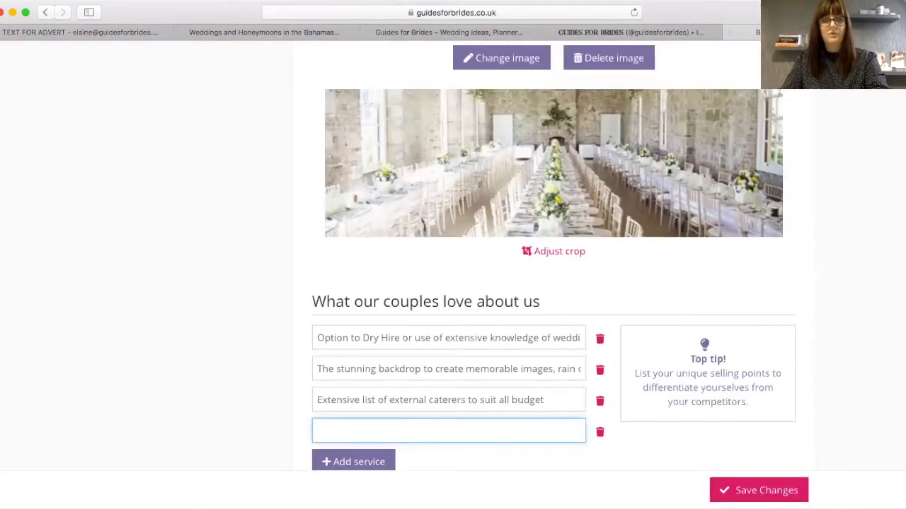
{"action": "left_click", "coordinate": [758, 33]}
{"action": "key", "text": "super+v"}
{"action": "left_click", "coordinate": [332, 461]}
{"action": "left_click", "coordinate": [52, 32]}
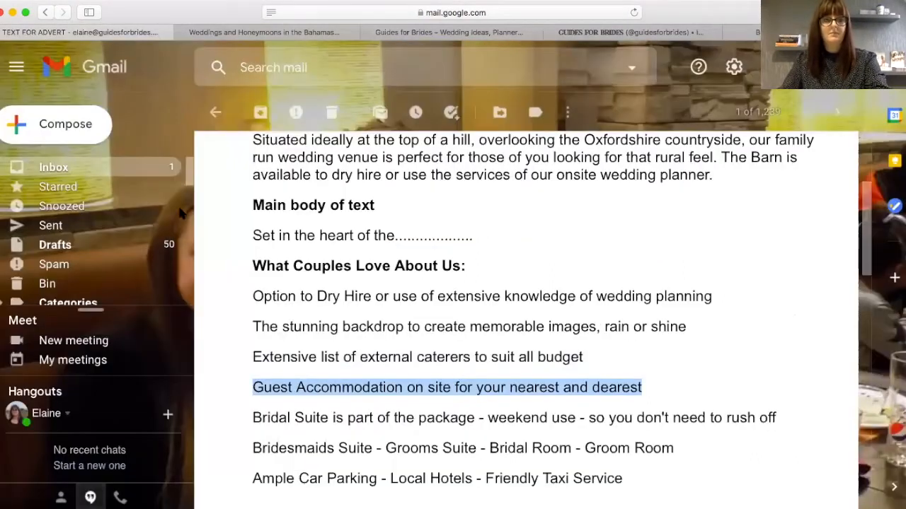
{"action": "triple_click", "coordinate": [654, 431]}
{"action": "key", "text": "super+c"}
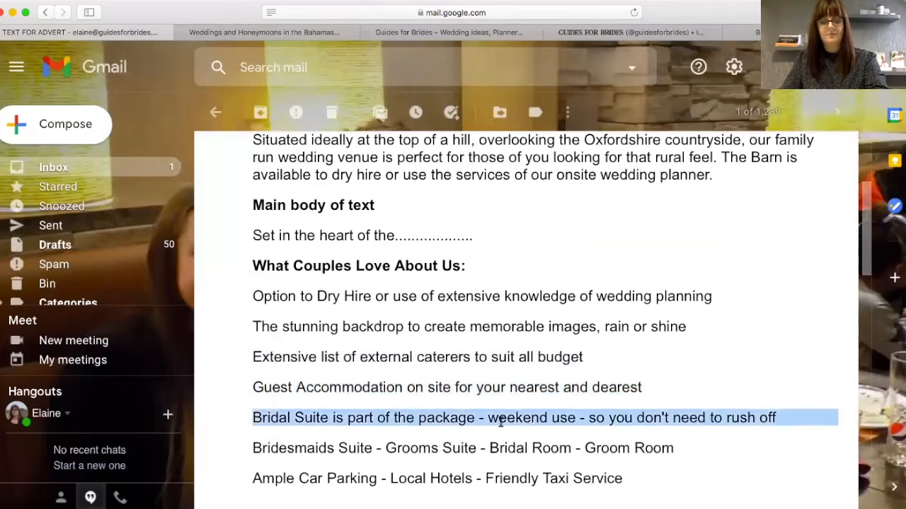
{"action": "left_click", "coordinate": [758, 32]}
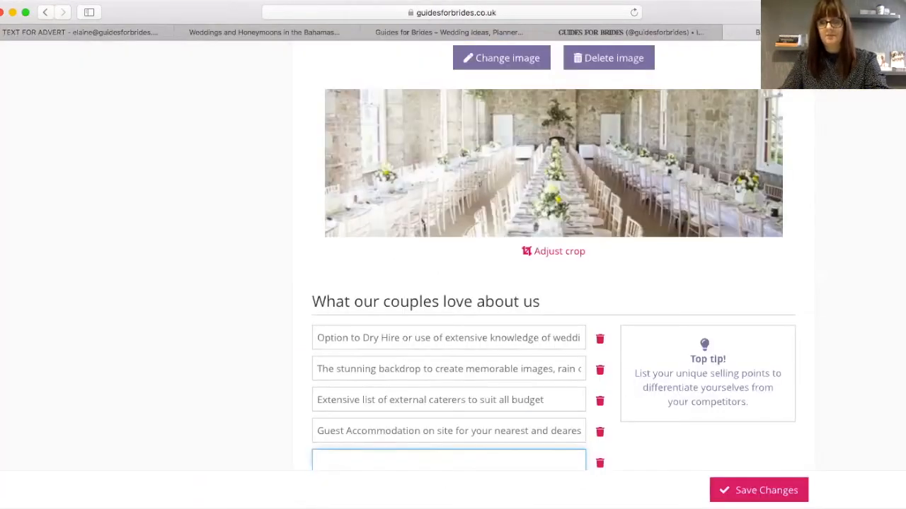
{"action": "scroll", "coordinate": [346, 317], "scroll_direction": "down", "scroll_amount": 3}
{"action": "key", "text": "super+v"}
{"action": "left_click", "coordinate": [170, 214]}
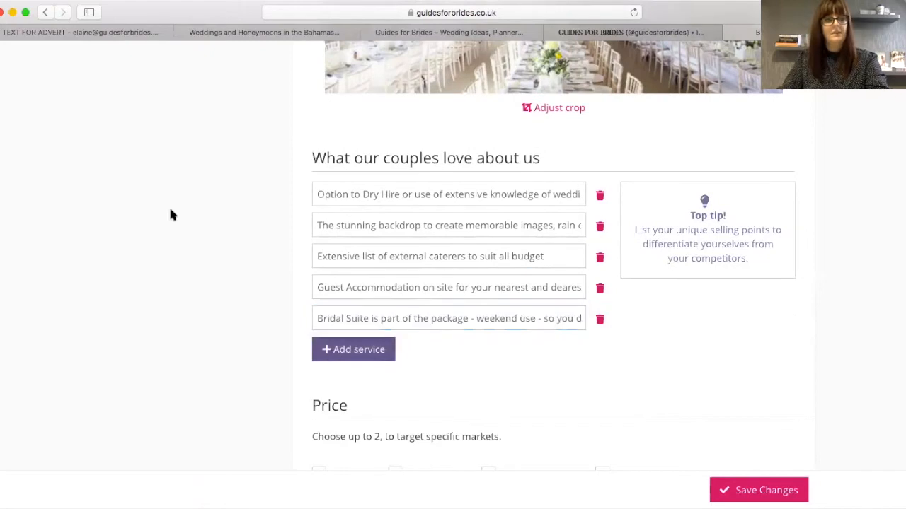
- Add the Bridesmaids Suite line and 'Ample Car Parking - Local Hotels - Friendly Taxi Service' as the final entries
{"action": "left_click", "coordinate": [33, 33]}
{"action": "left_click_drag", "start_coordinate": [253, 447], "coordinate": [660, 443]}
{"action": "key", "text": "ctrl+c"}
{"action": "key", "text": "ctrl+shift+Tab"}
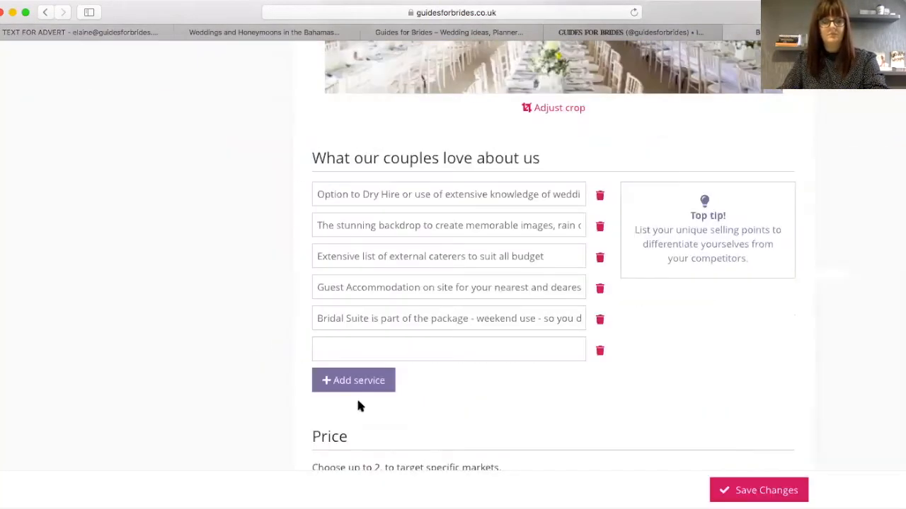
{"action": "left_click", "coordinate": [321, 351]}
{"action": "key", "text": "ctrl+v"}
{"action": "left_click", "coordinate": [330, 379]}
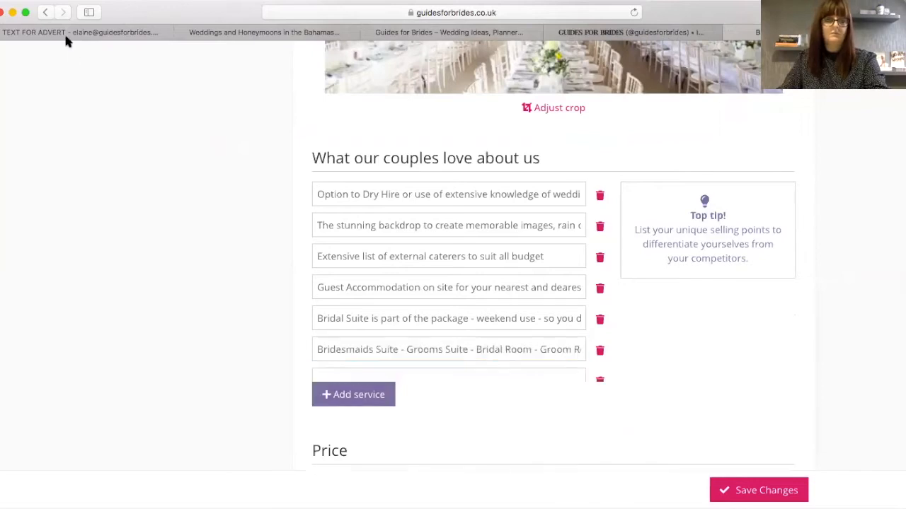
{"action": "left_click", "coordinate": [66, 33]}
{"action": "left_click", "coordinate": [252, 478]}
{"action": "left_click", "coordinate": [630, 480], "text": "shift"}
{"action": "key", "text": "ctrl+c"}
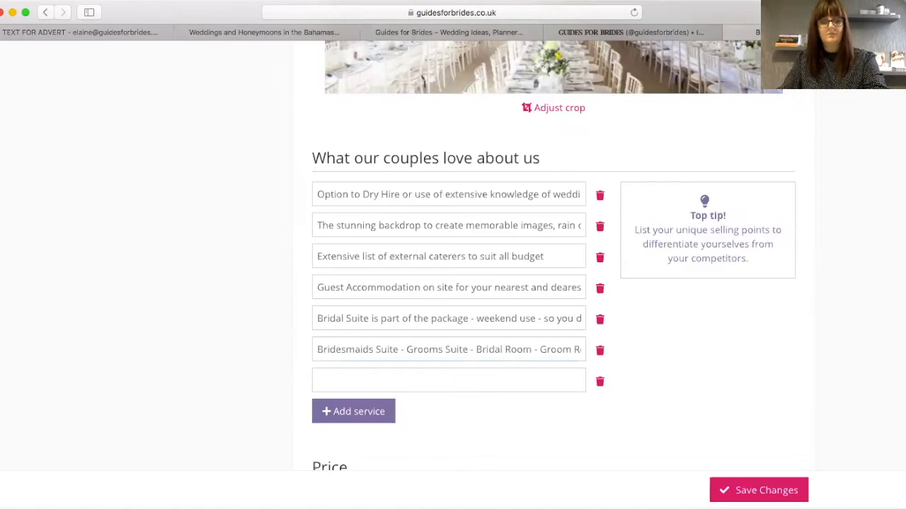
{"action": "left_click", "coordinate": [359, 387]}
{"action": "key", "text": "ctrl+v"}
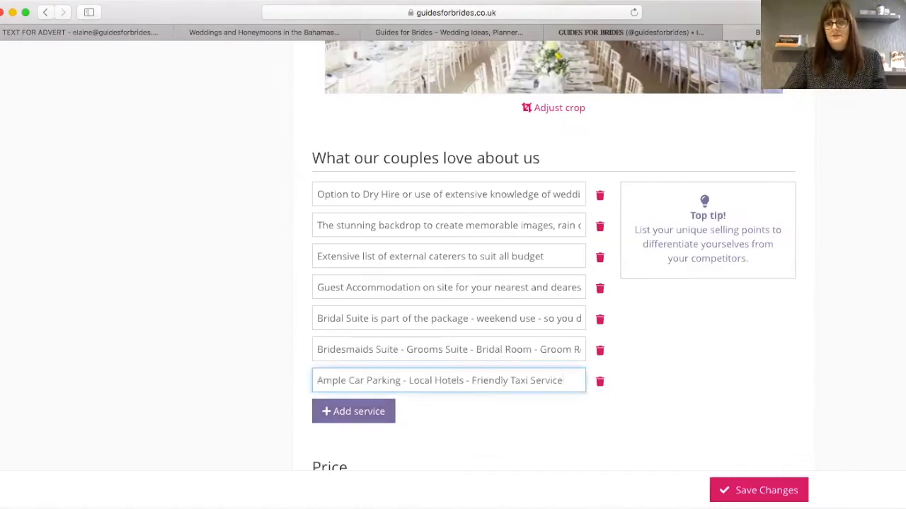
{"action": "scroll", "coordinate": [453, 283], "scroll_direction": "down", "scroll_amount": 2}
{"action": "scroll", "coordinate": [518, 371], "scroll_direction": "down", "scroll_amount": 1}
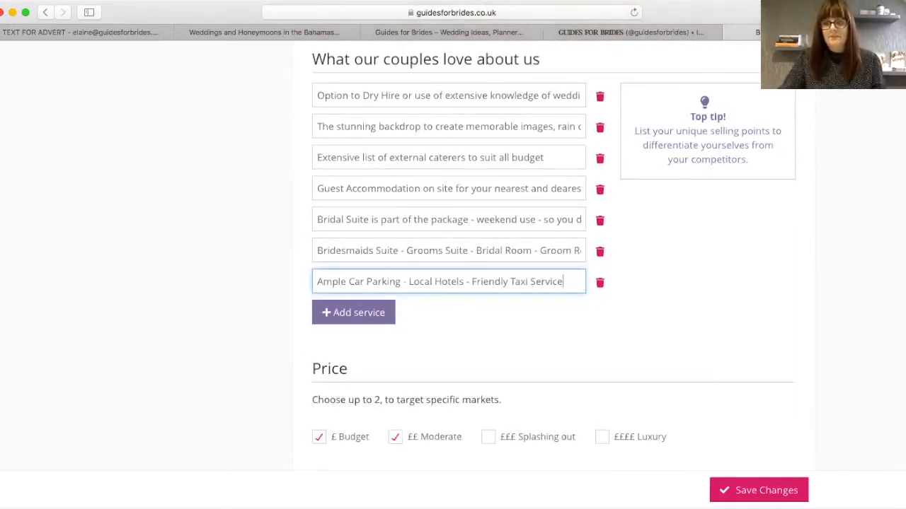
{"action": "scroll", "coordinate": [453, 283], "scroll_direction": "down", "scroll_amount": 3}
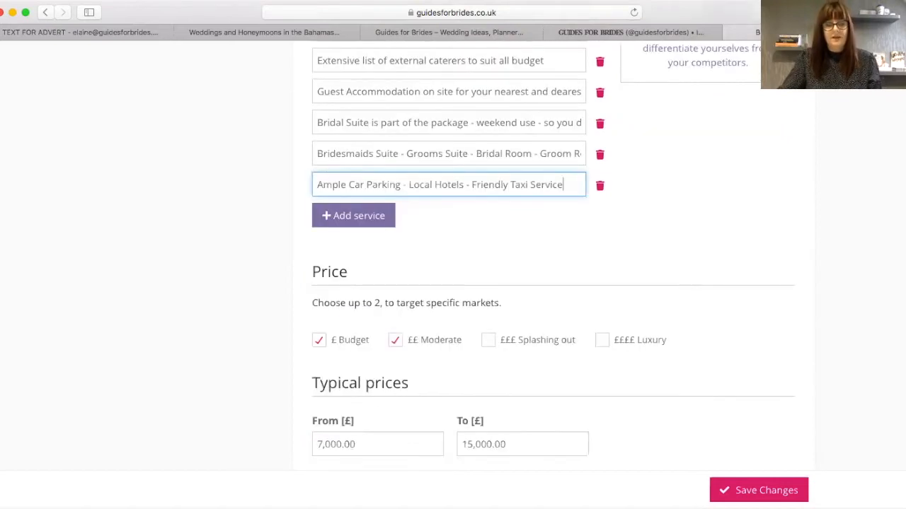
{"action": "scroll", "coordinate": [513, 174], "scroll_direction": "down", "scroll_amount": 3}
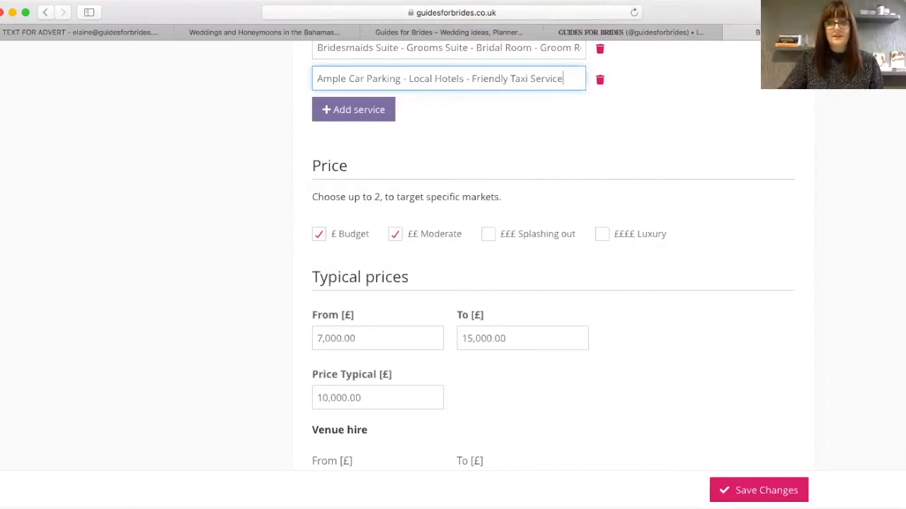
{"action": "scroll", "coordinate": [745, 309], "scroll_direction": "down", "scroll_amount": 2}
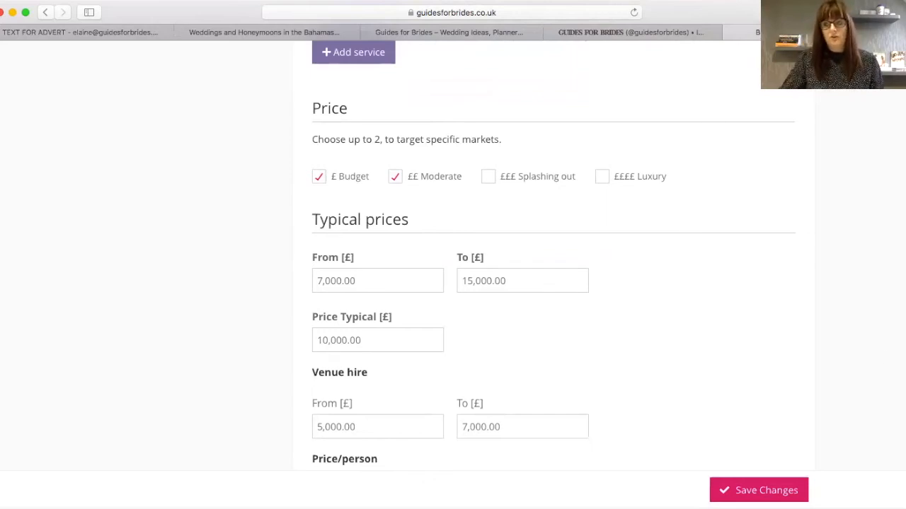
{"action": "scroll", "coordinate": [553, 255], "scroll_direction": "down", "scroll_amount": 2}
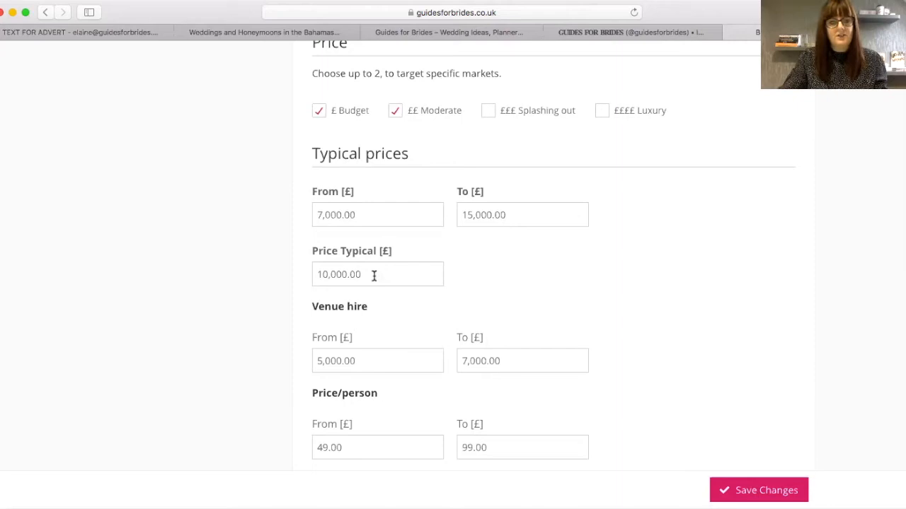
{"action": "left_click_drag", "start_coordinate": [373, 276], "coordinate": [307, 272]}
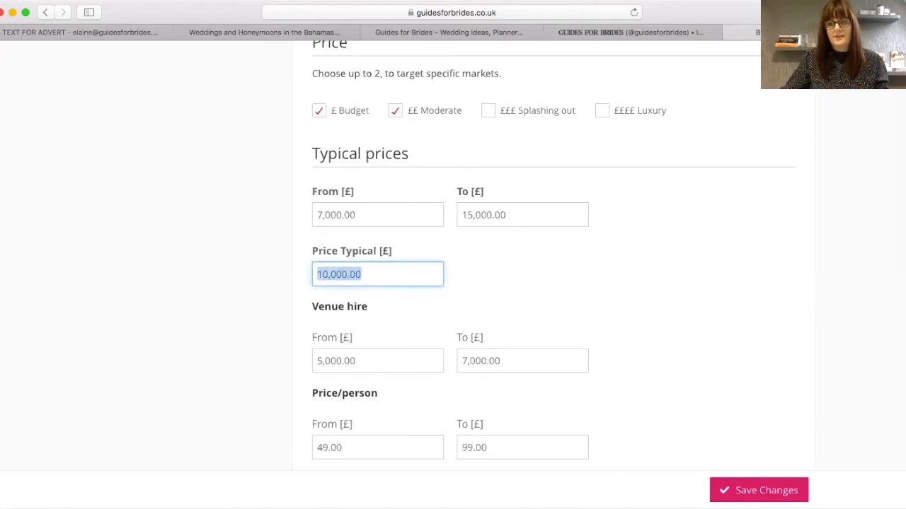
{"action": "scroll", "coordinate": [552, 255], "scroll_direction": "down", "scroll_amount": 2}
{"action": "left_click", "coordinate": [498, 227]}
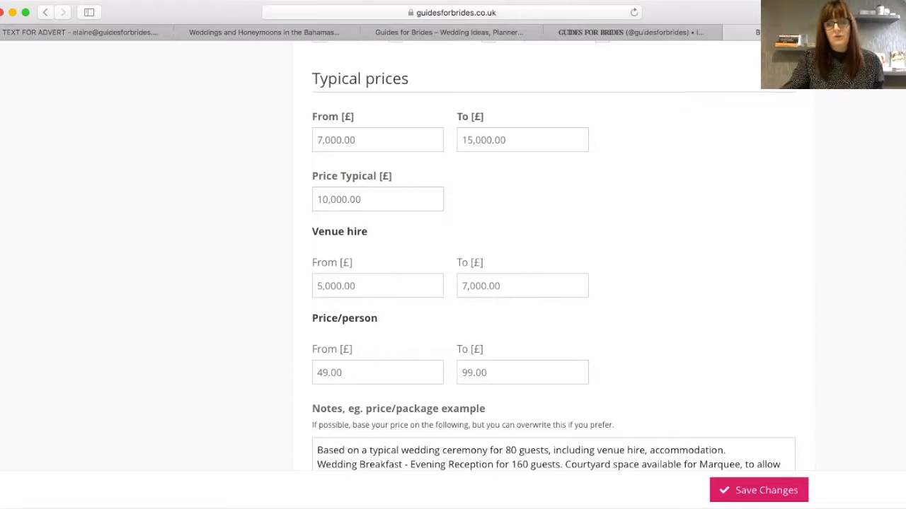
{"action": "scroll", "coordinate": [637, 309], "scroll_direction": "down", "scroll_amount": 2}
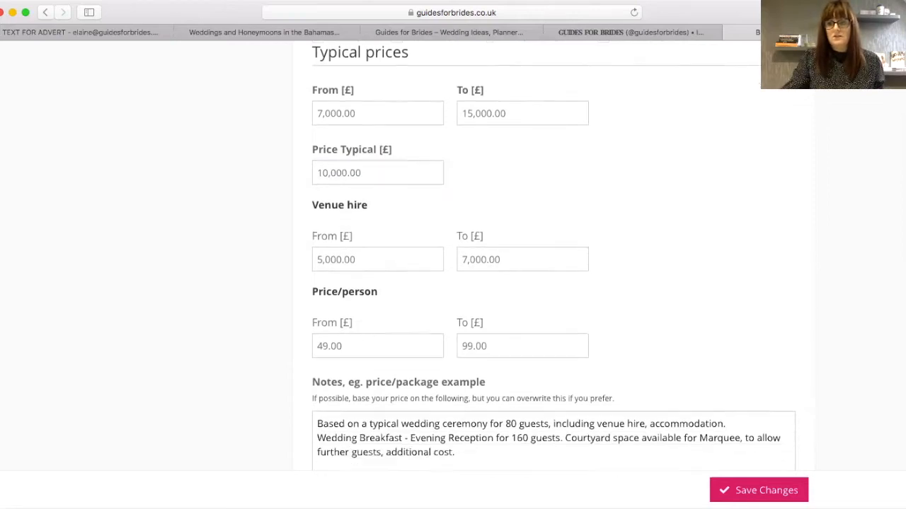
{"action": "left_click", "coordinate": [358, 300]}
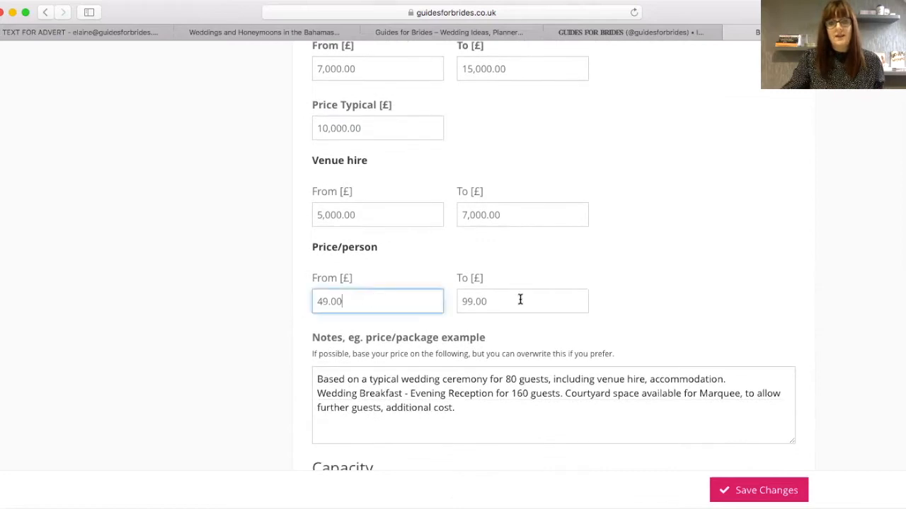
{"action": "left_click", "coordinate": [516, 300]}
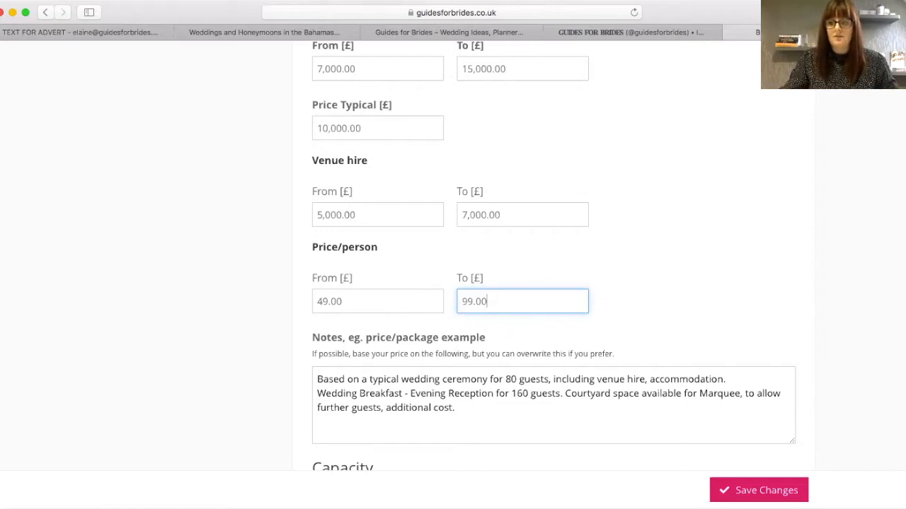
{"action": "scroll", "coordinate": [554, 255], "scroll_direction": "down", "scroll_amount": 2}
{"action": "scroll", "coordinate": [486, 269], "scroll_direction": "down", "scroll_amount": 1}
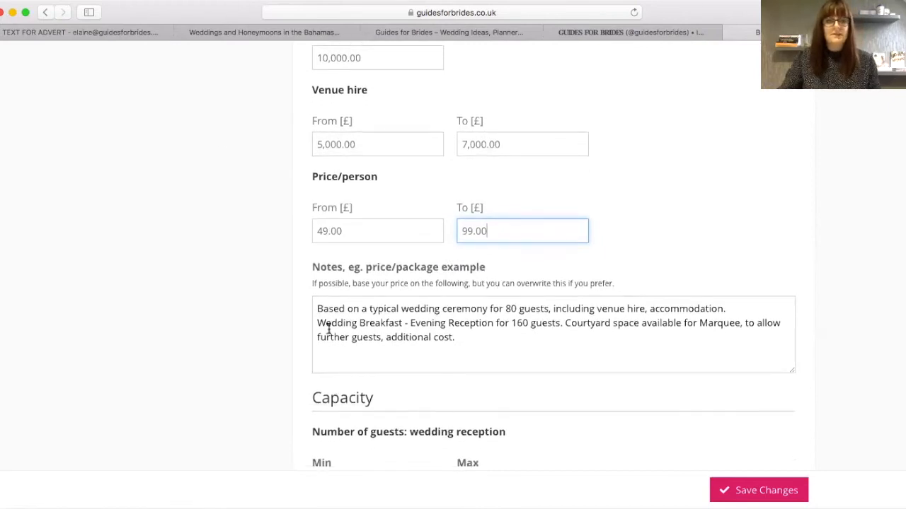
{"action": "left_click_drag", "start_coordinate": [318, 308], "coordinate": [457, 337]}
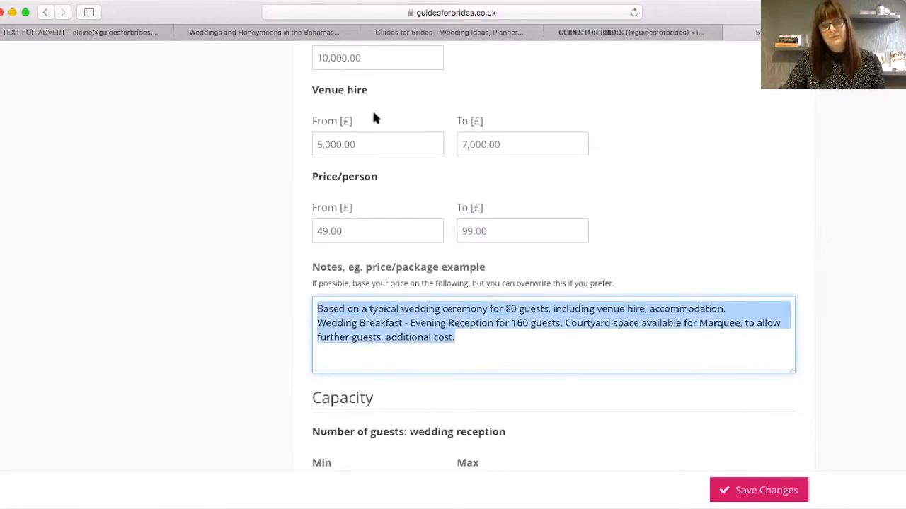
{"action": "left_click", "coordinate": [481, 340]}
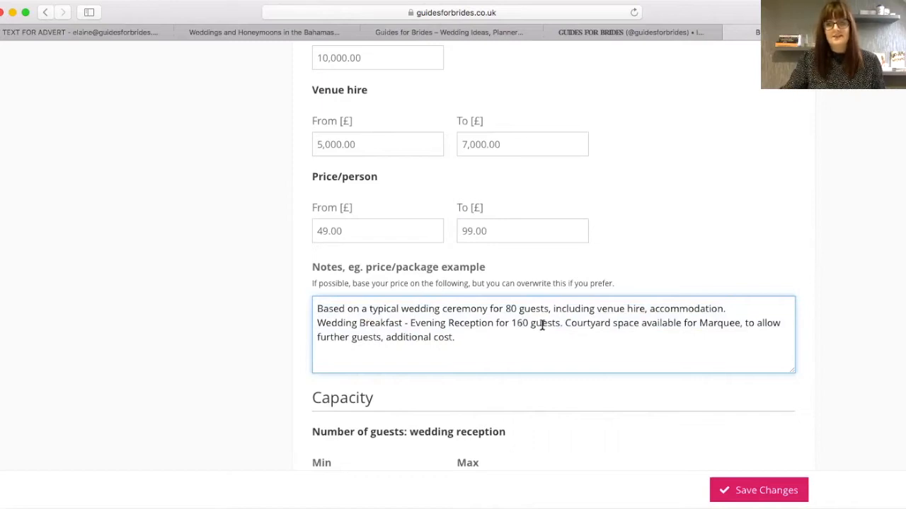
{"action": "left_click", "coordinate": [566, 323]}
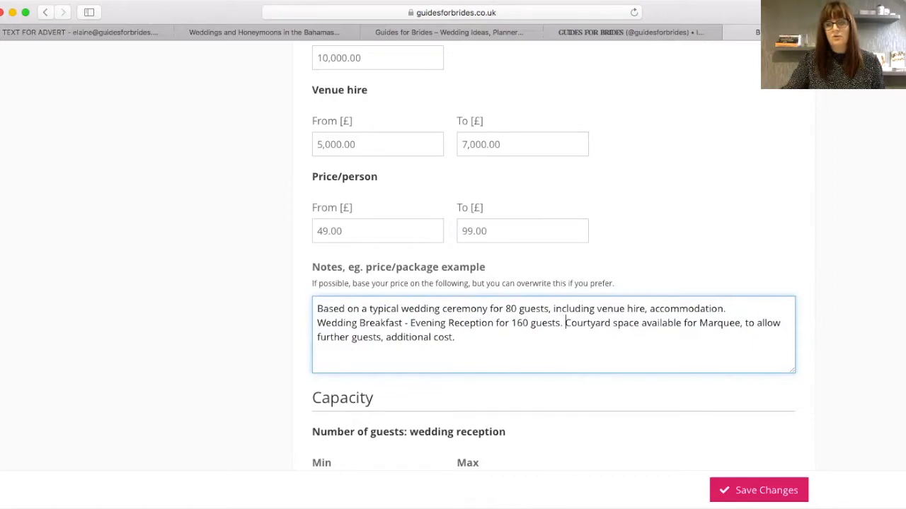
{"action": "scroll", "coordinate": [452, 283], "scroll_direction": "down", "scroll_amount": 4}
{"action": "scroll", "coordinate": [554, 255], "scroll_direction": "down", "scroll_amount": 4}
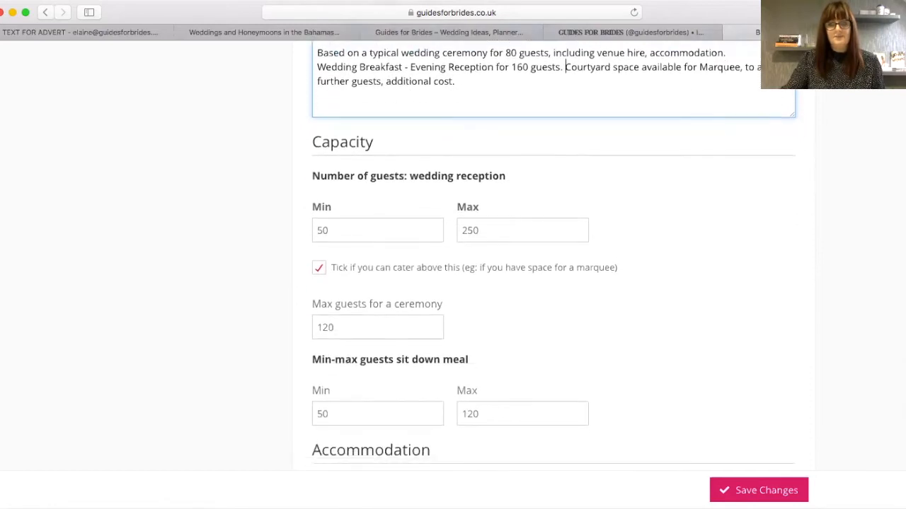
{"action": "left_click", "coordinate": [330, 228]}
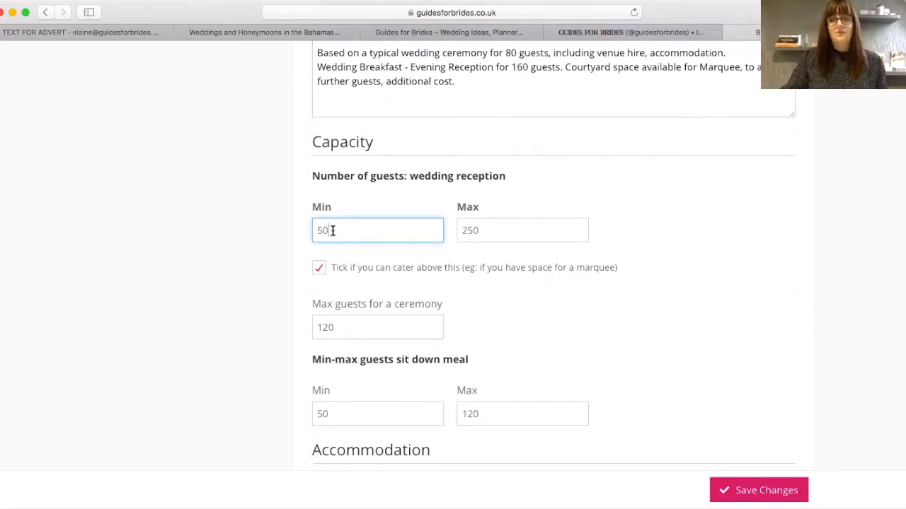
{"action": "left_click", "coordinate": [487, 223]}
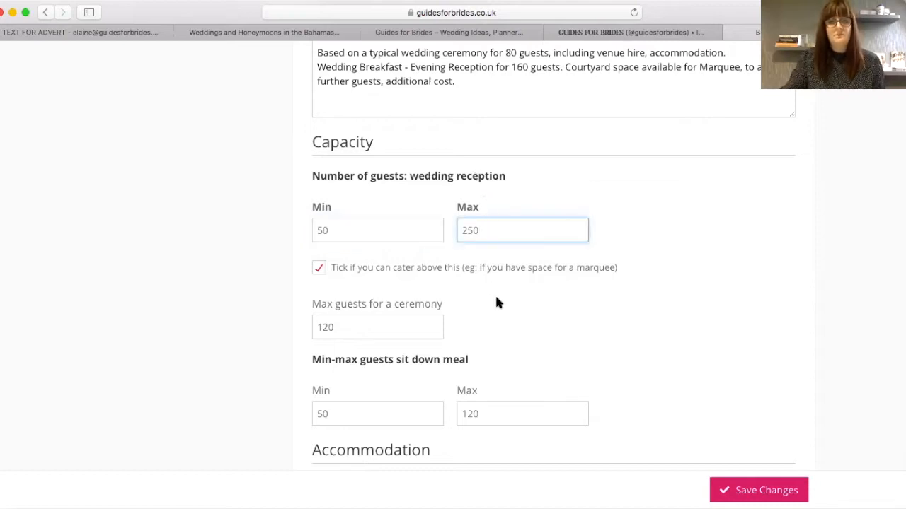
{"action": "left_click", "coordinate": [344, 327]}
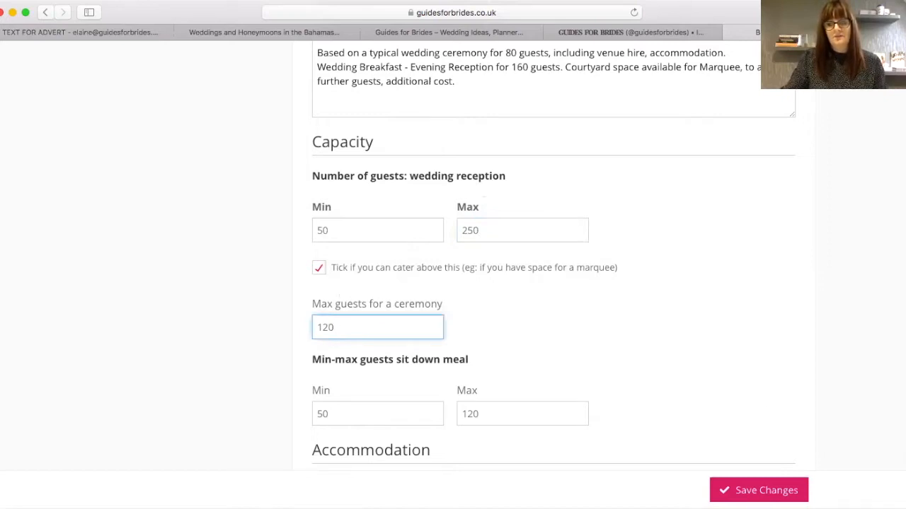
{"action": "scroll", "coordinate": [356, 346], "scroll_direction": "down", "scroll_amount": 3}
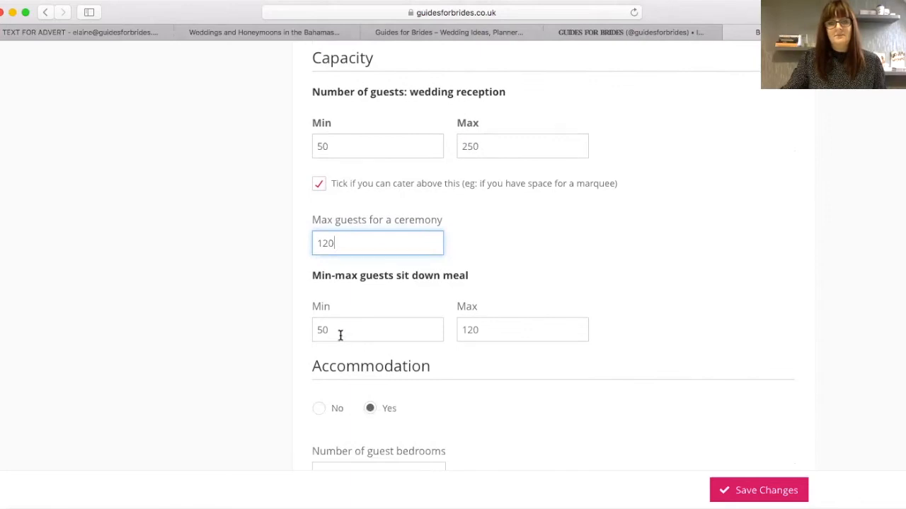
{"action": "left_click", "coordinate": [329, 330]}
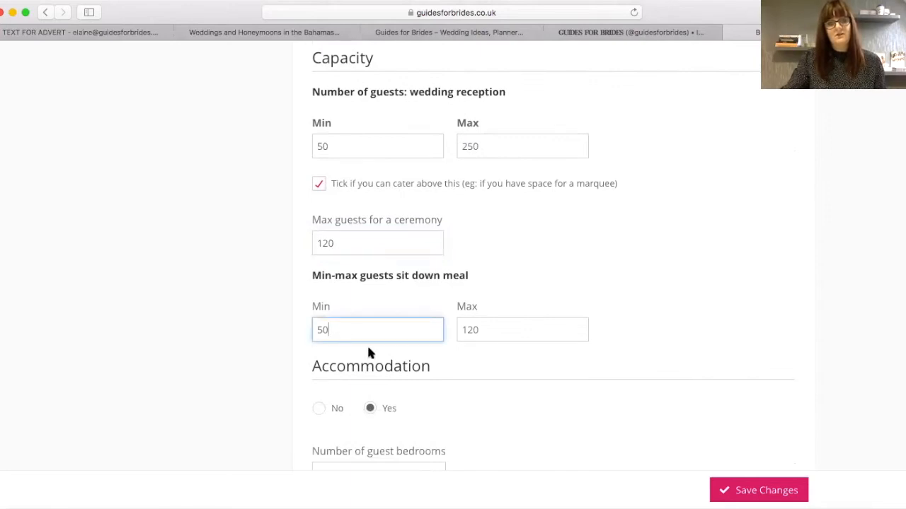
{"action": "left_click", "coordinate": [514, 334]}
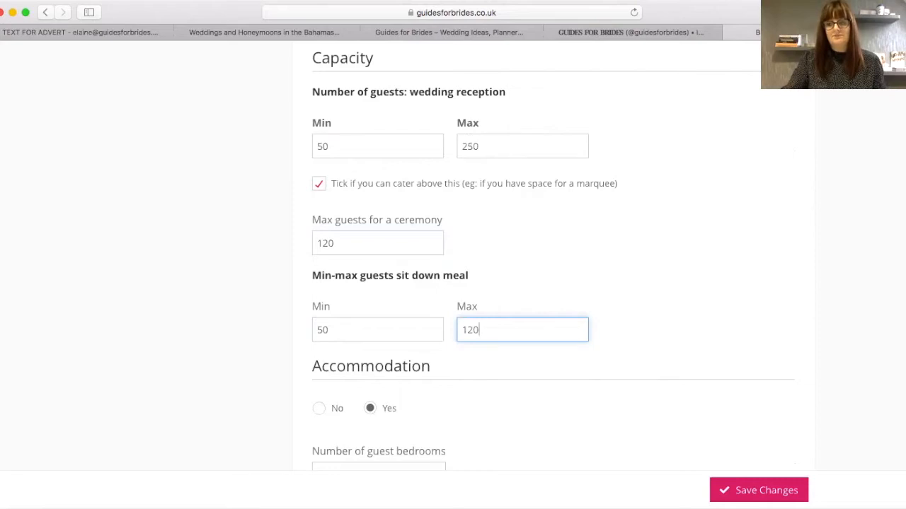
{"action": "scroll", "coordinate": [453, 255], "scroll_direction": "down", "scroll_amount": 5}
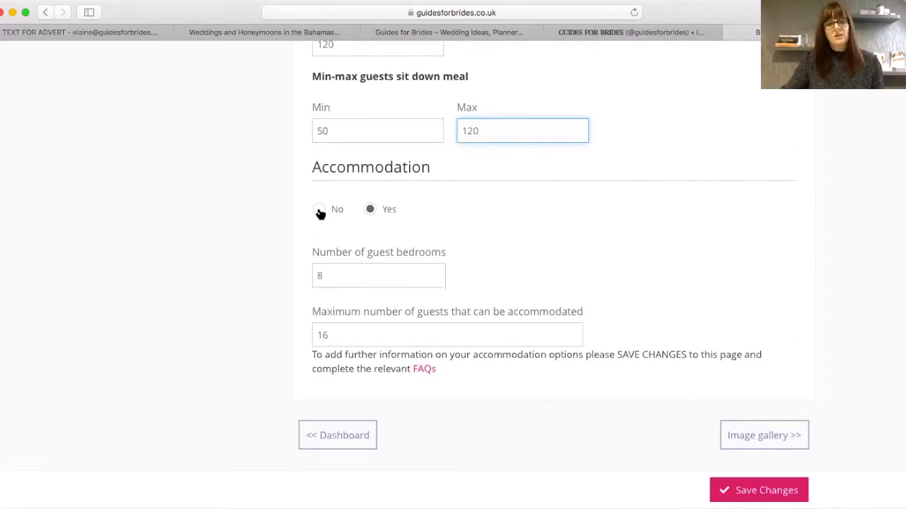
{"action": "left_click", "coordinate": [320, 212]}
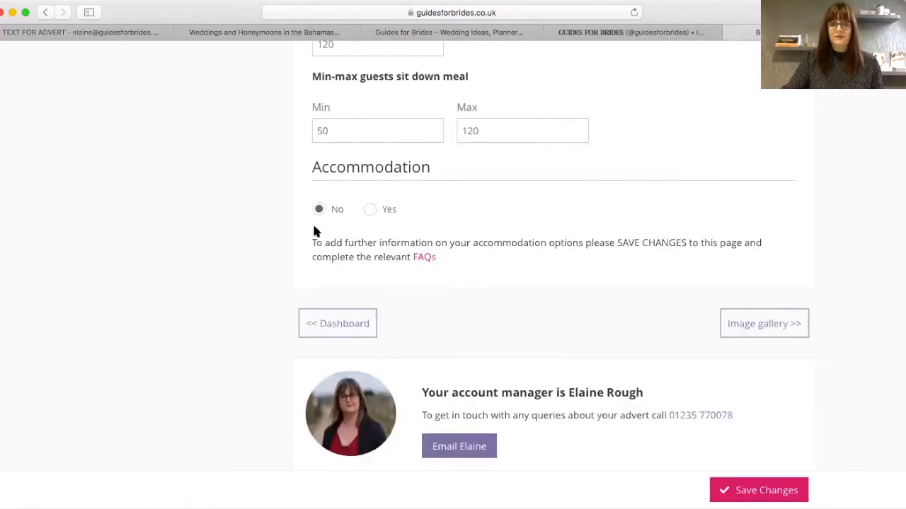
{"action": "left_click", "coordinate": [369, 212]}
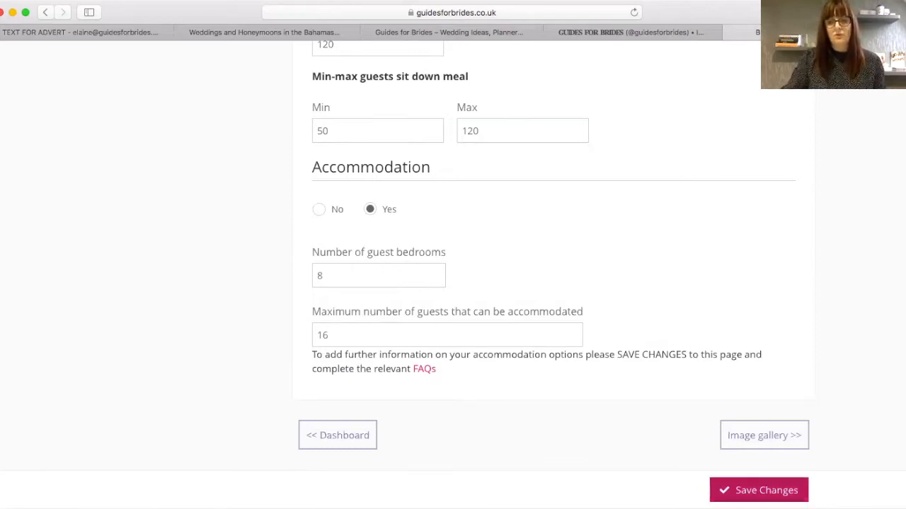
- Save the advert changes and go to the Image gallery page
{"action": "left_click", "coordinate": [769, 493]}
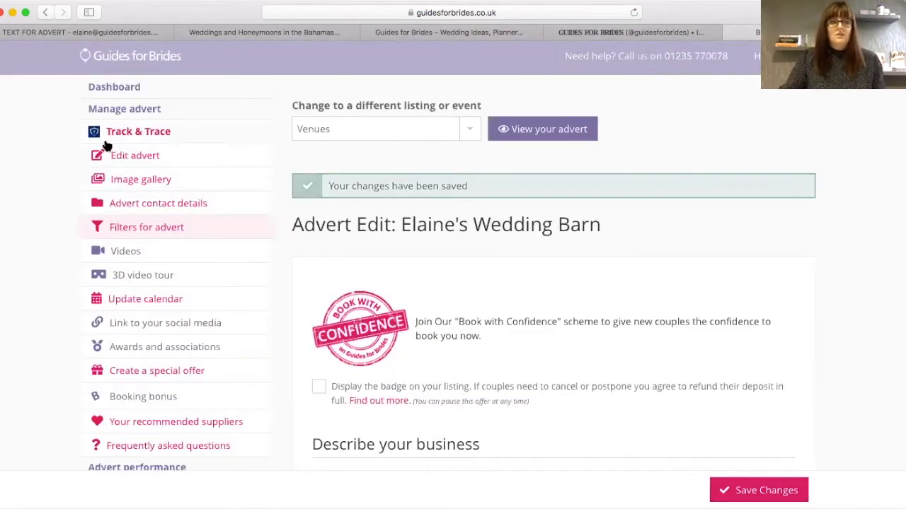
{"action": "left_click", "coordinate": [139, 183]}
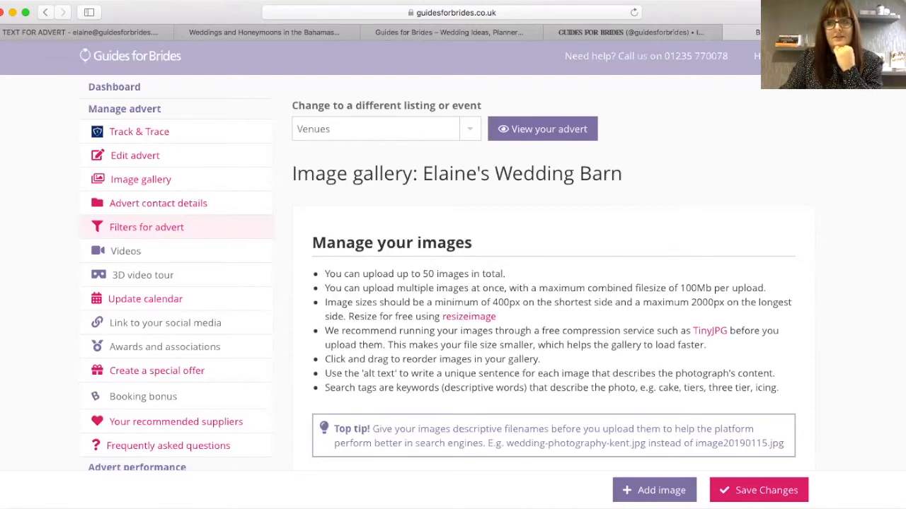
- Upload the Wedding Breakfast photo to the gallery
{"action": "scroll", "coordinate": [453, 283], "scroll_direction": "down", "scroll_amount": 2}
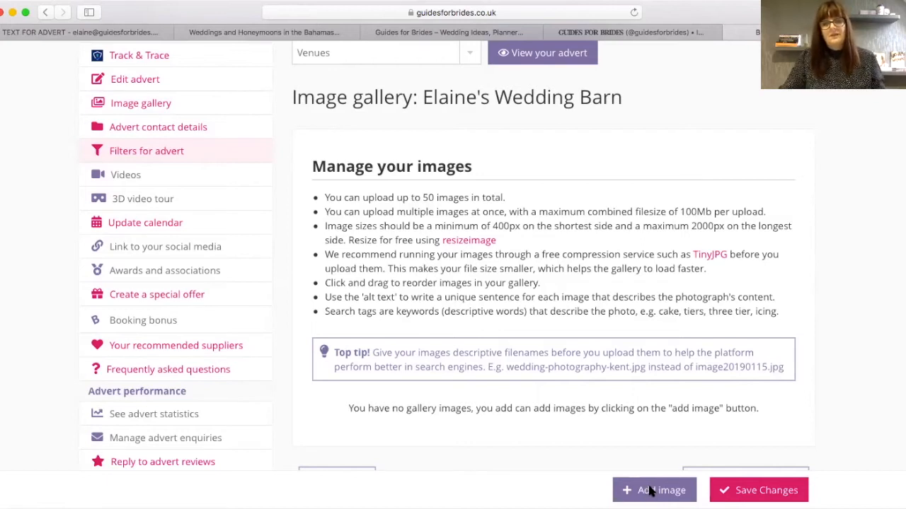
{"action": "left_click", "coordinate": [650, 492]}
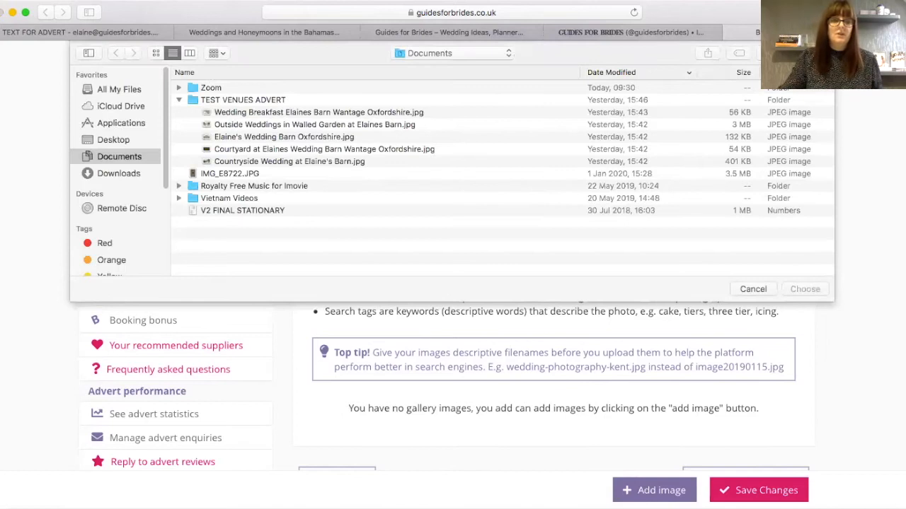
{"action": "left_click", "coordinate": [234, 113]}
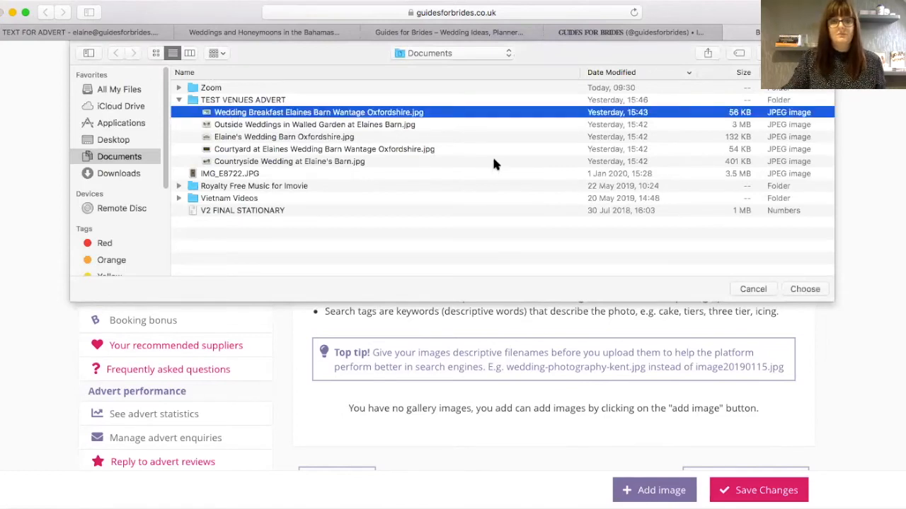
{"action": "left_click", "coordinate": [806, 287]}
{"action": "scroll", "coordinate": [588, 424], "scroll_direction": "down", "scroll_amount": 3}
- Drag the Elaine's Wedding Barn Oxfordshire, Courtyard and Countryside Wedding photos onto the gallery to upload them
{"action": "left_click", "coordinate": [546, 474]}
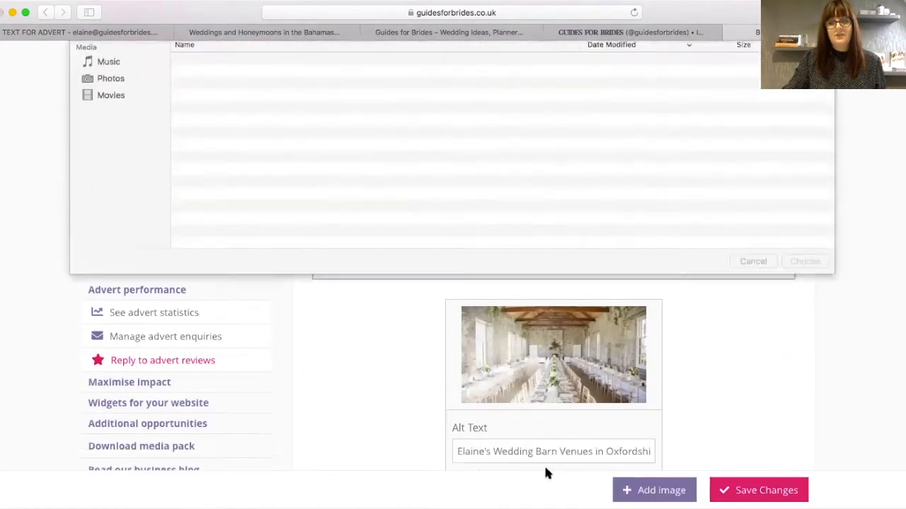
{"action": "left_click_drag", "start_coordinate": [225, 124], "coordinate": [654, 495]}
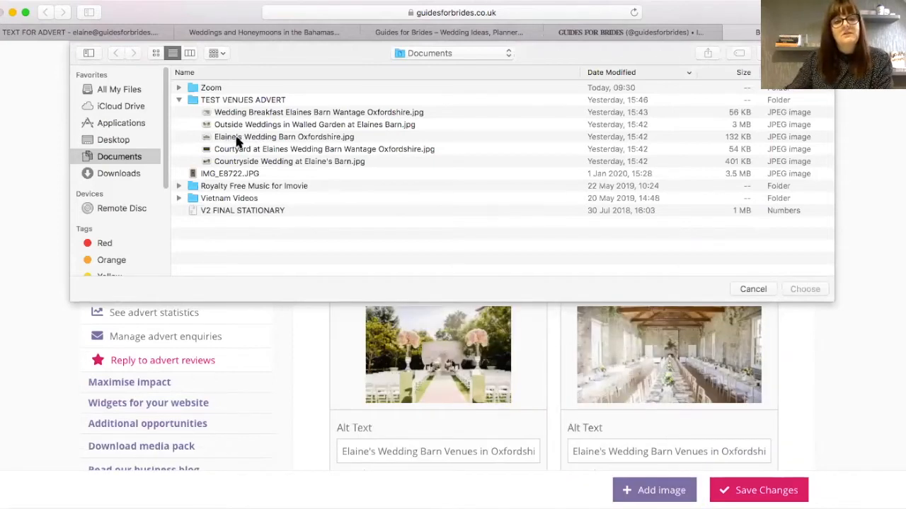
{"action": "left_click", "coordinate": [240, 139]}
{"action": "left_click_drag", "start_coordinate": [249, 140], "coordinate": [654, 496]}
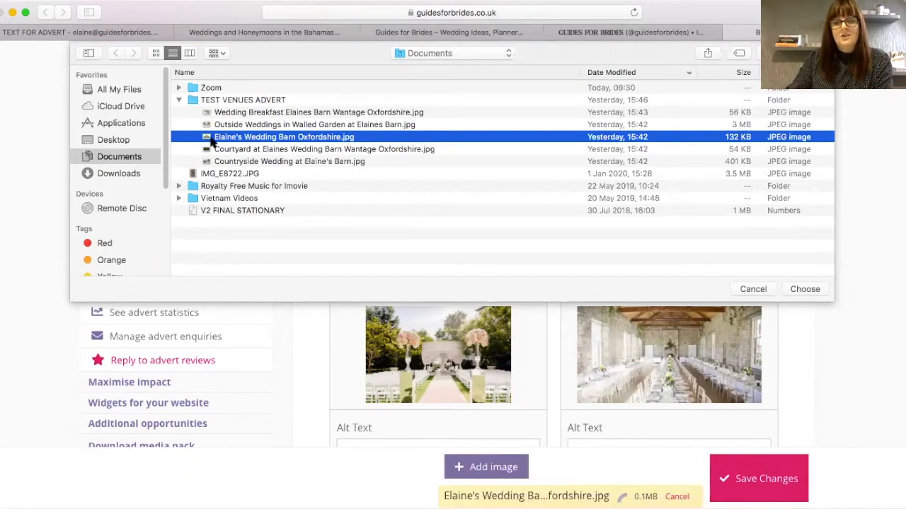
{"action": "left_click", "coordinate": [253, 150]}
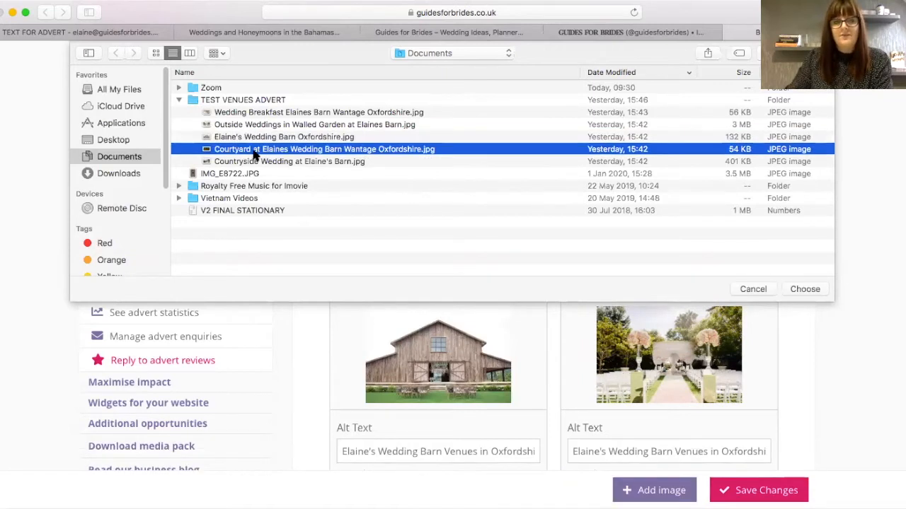
{"action": "left_click_drag", "start_coordinate": [253, 154], "coordinate": [649, 493]}
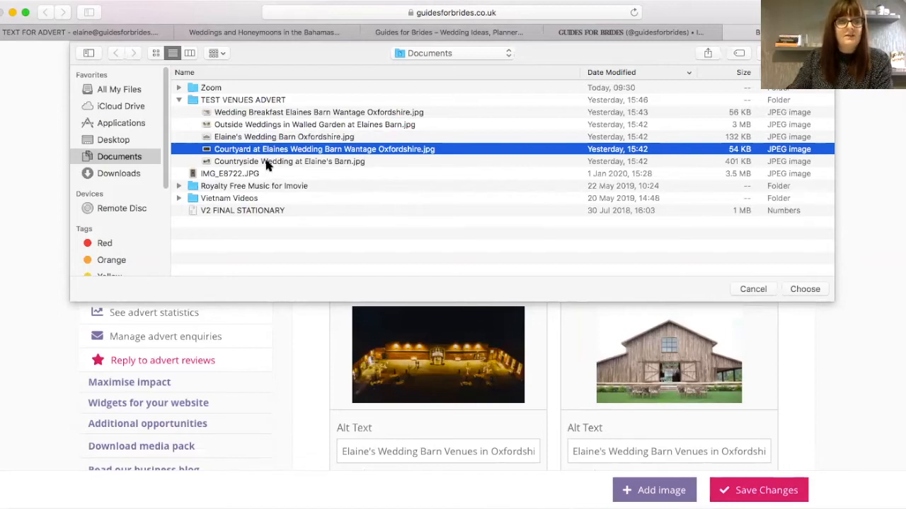
{"action": "left_click_drag", "start_coordinate": [281, 167], "coordinate": [654, 493]}
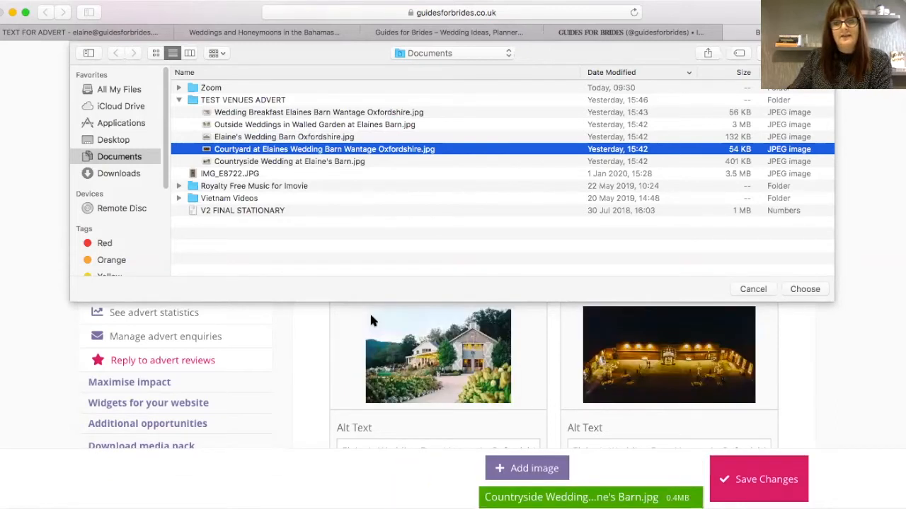
- Check the IMG_E8722.JPG file's options, then close the file chooser without uploading it
{"action": "left_click", "coordinate": [228, 175]}
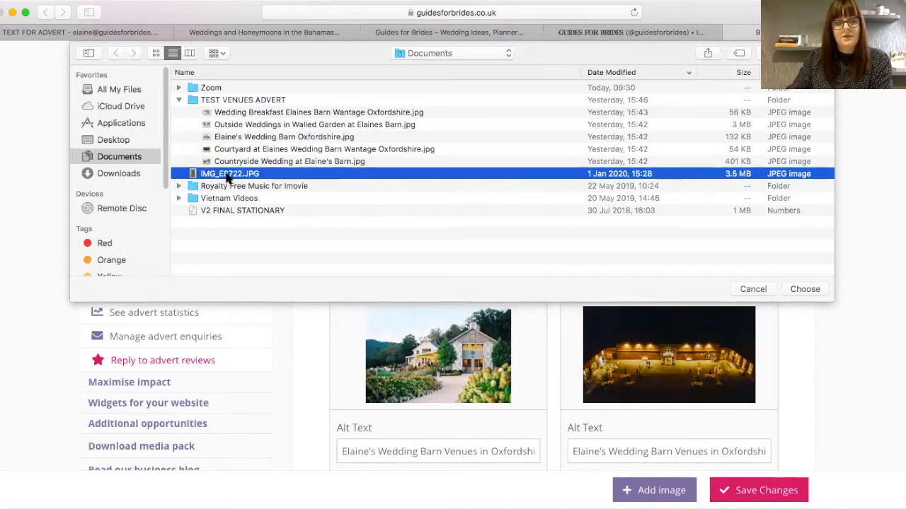
{"action": "right_click", "coordinate": [228, 177]}
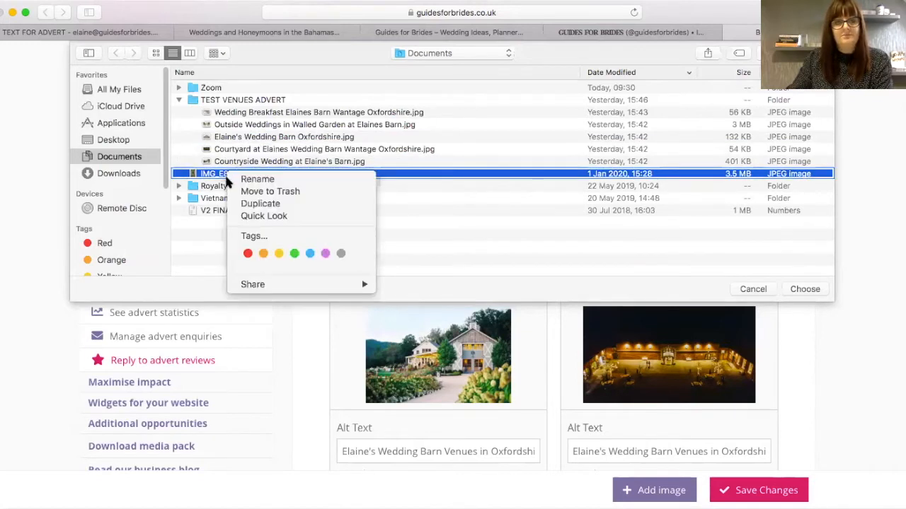
{"action": "left_click", "coordinate": [455, 196]}
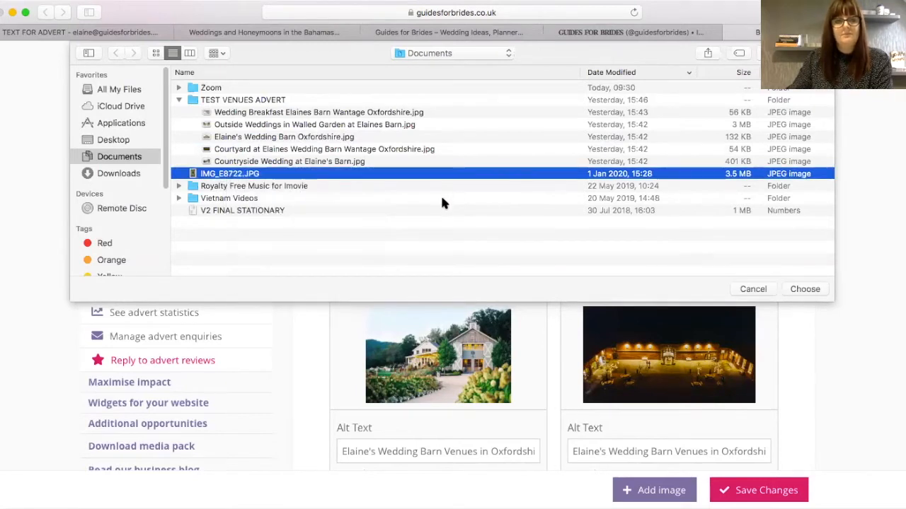
{"action": "left_click", "coordinate": [758, 289]}
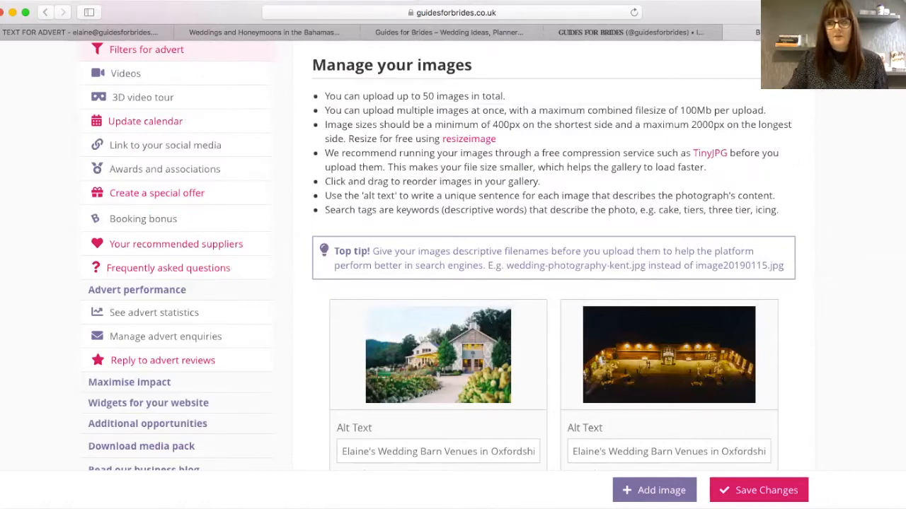
- Drag the barn photo, then the ceremony-aisle photo, into the first gallery slot and review the order
{"action": "scroll", "coordinate": [438, 255], "scroll_direction": "down", "scroll_amount": 3}
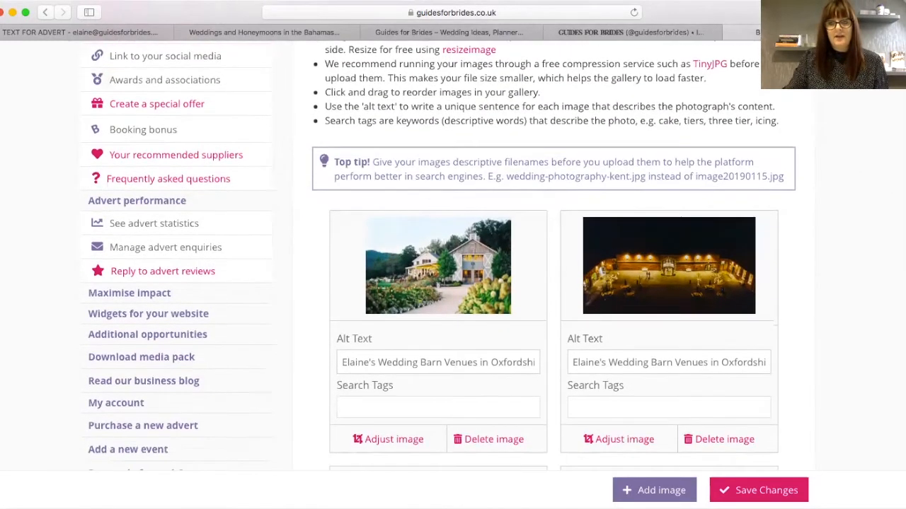
{"action": "scroll", "coordinate": [417, 460], "scroll_direction": "down", "scroll_amount": 3}
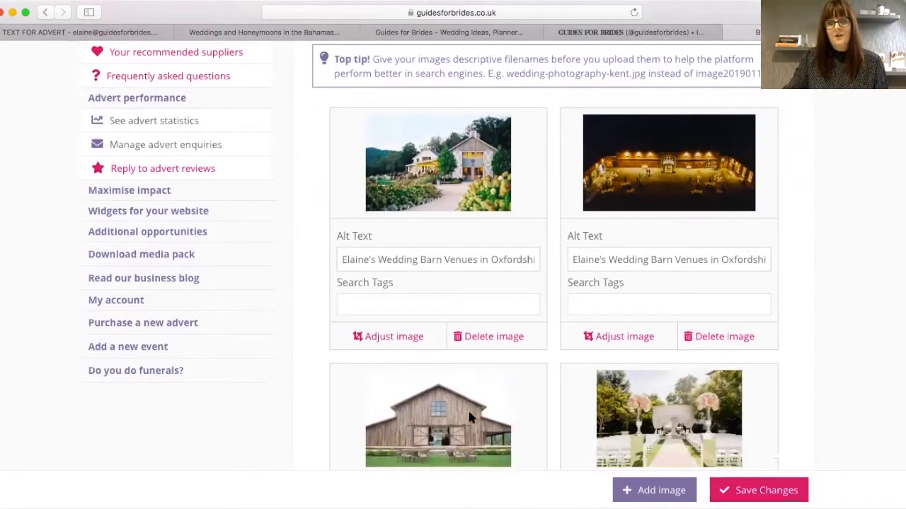
{"action": "left_click_drag", "start_coordinate": [515, 395], "coordinate": [520, 142]}
{"action": "left_click_drag", "start_coordinate": [697, 409], "coordinate": [509, 156]}
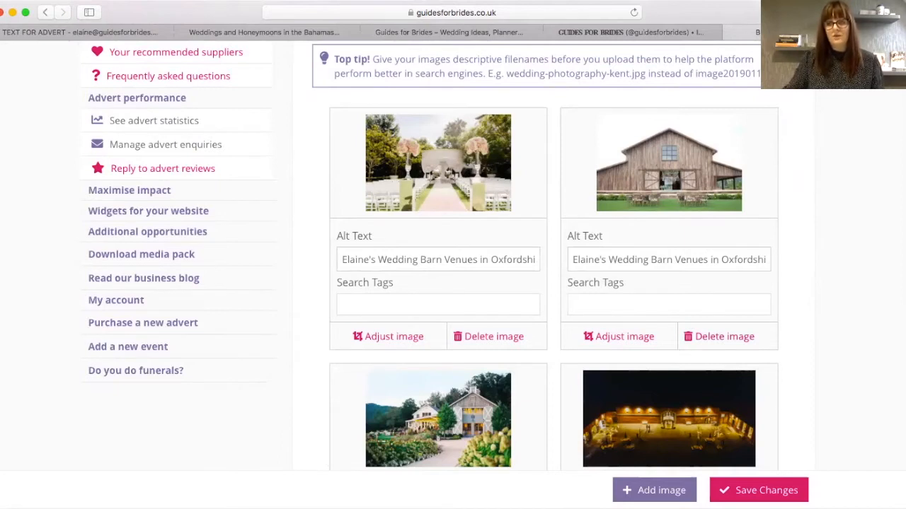
{"action": "scroll", "coordinate": [573, 372], "scroll_direction": "down", "scroll_amount": 10}
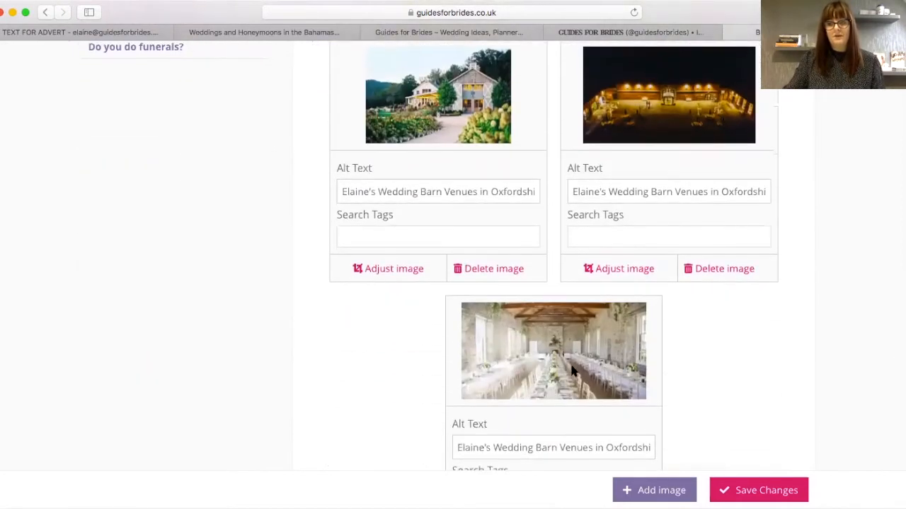
{"action": "left_click_drag", "start_coordinate": [573, 331], "coordinate": [417, 214]}
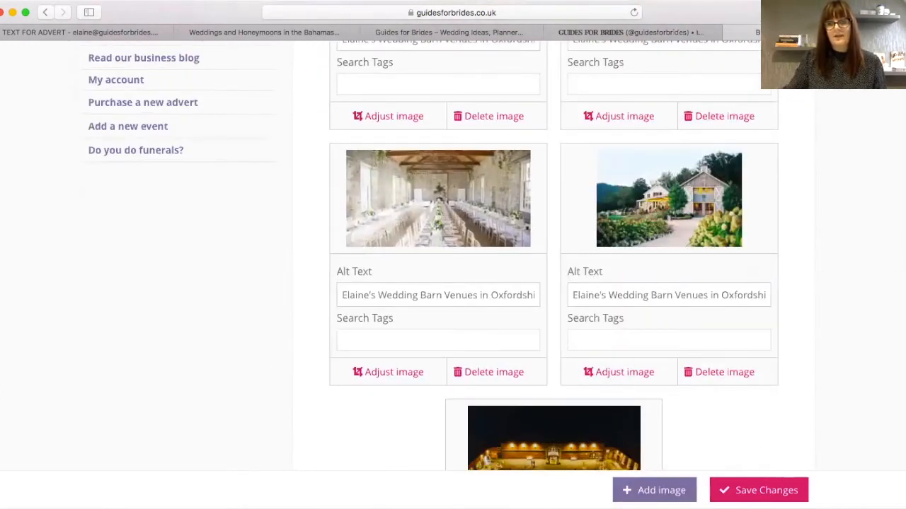
{"action": "scroll", "coordinate": [453, 254], "scroll_direction": "down", "scroll_amount": 2}
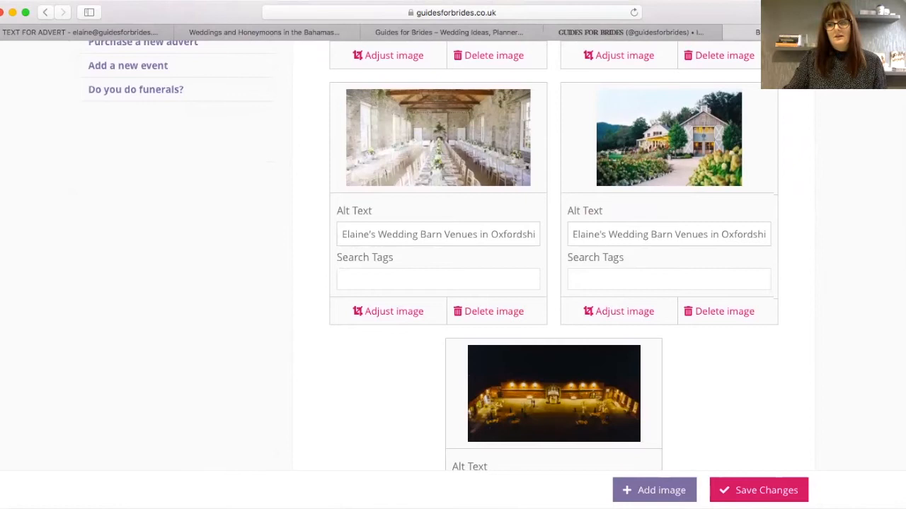
{"action": "scroll", "coordinate": [892, 153], "scroll_direction": "up", "scroll_amount": 10}
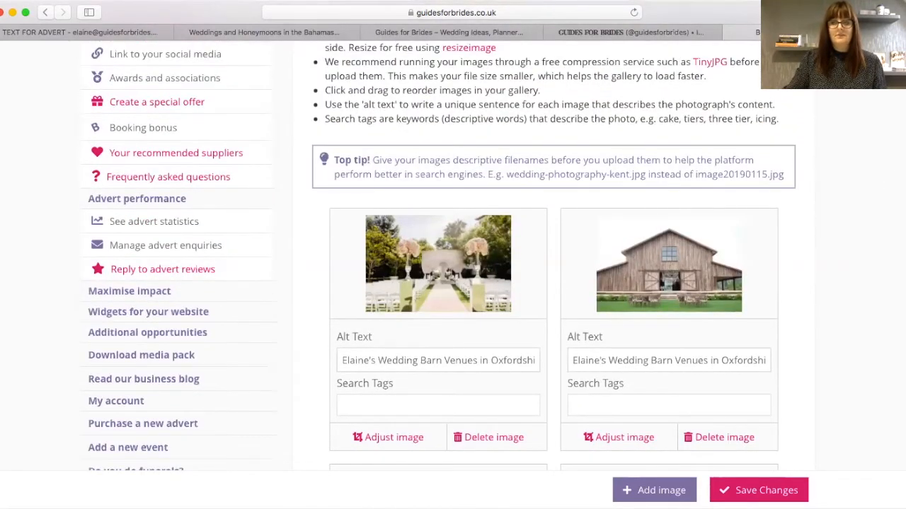
{"action": "scroll", "coordinate": [327, 428], "scroll_direction": "down", "scroll_amount": 4}
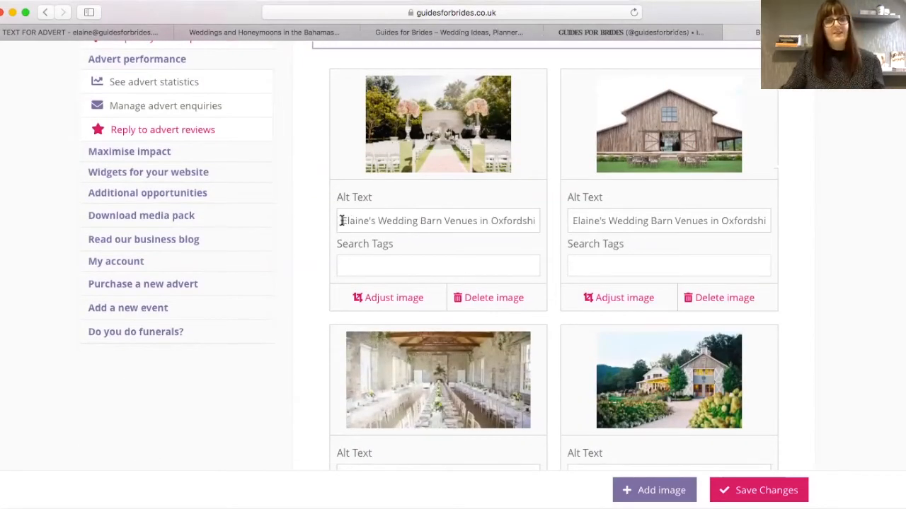
- Replace the first photo's alt text with 'Elaine's Wedding Barn Outside Ceremony Venue Oxfordshire'
{"action": "left_click_drag", "start_coordinate": [343, 220], "coordinate": [542, 221]}
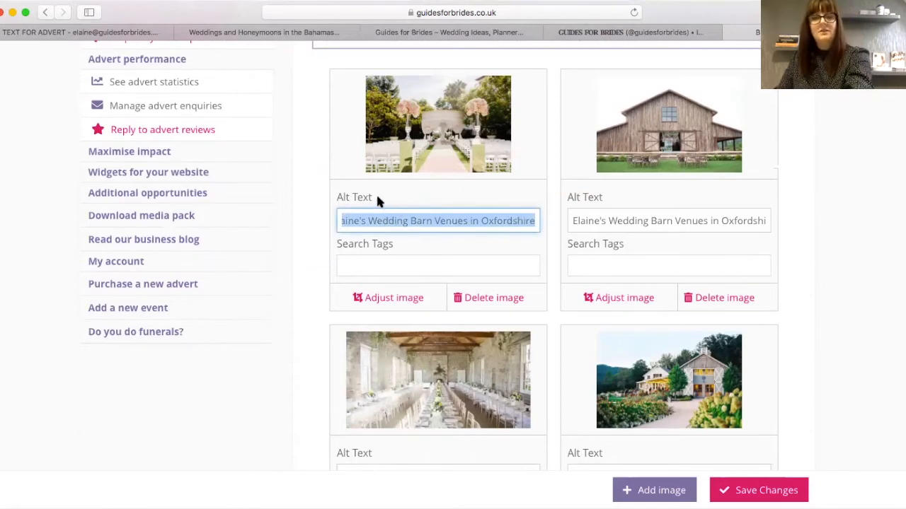
{"action": "key", "text": "BackSpace"}
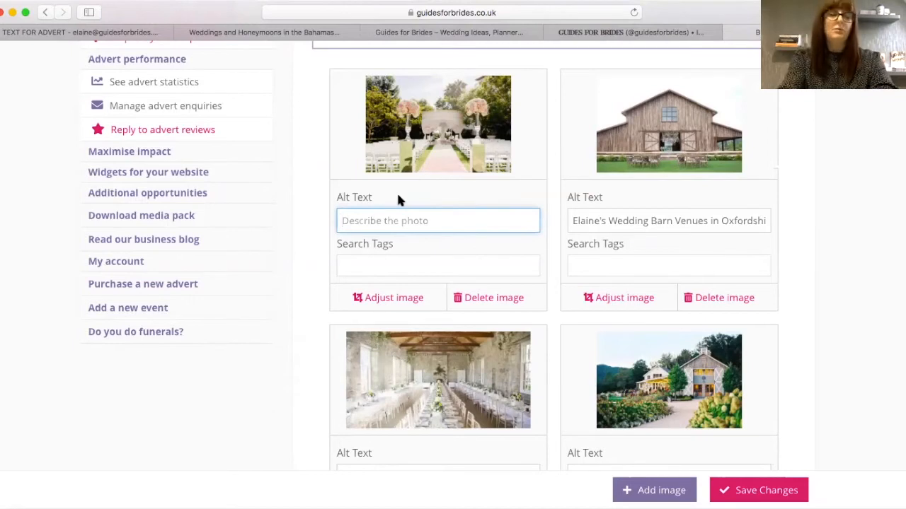
{"action": "type", "text": "Elaine'S"}
{"action": "key", "text": "BackSpace"}
{"action": "type", "text": "s Wedding "}
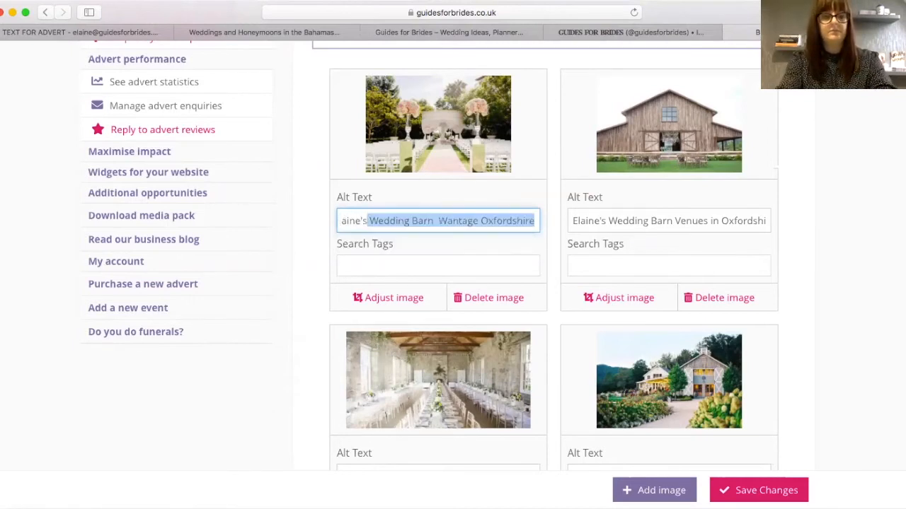
{"action": "type", "text": "Barn Outsid"}
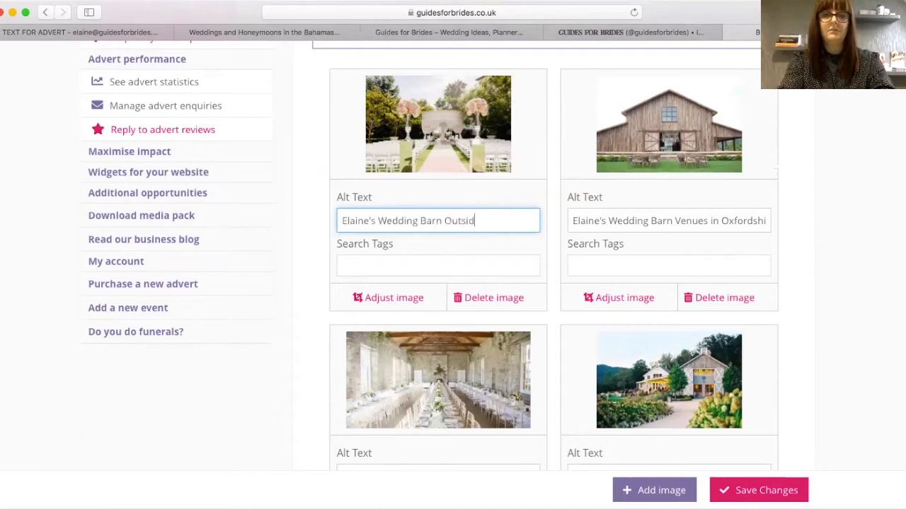
{"action": "type", "text": "e Ceremony Venue Oxfordshire"}
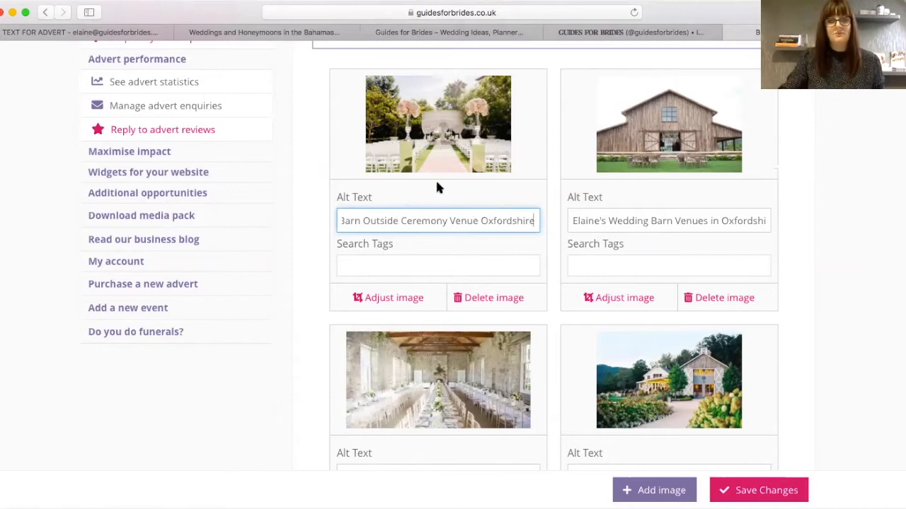
- Insert 'Wantage (' into the second photo's alt text
{"action": "left_click", "coordinate": [606, 221]}
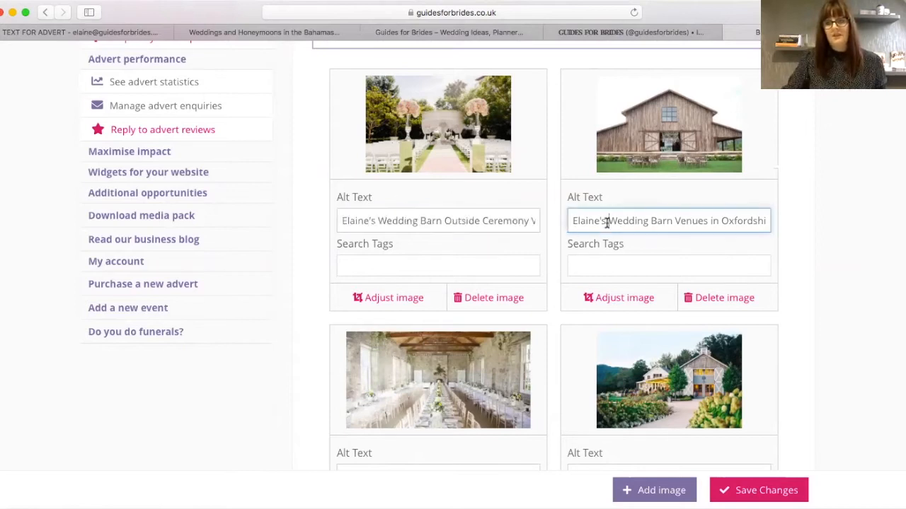
{"action": "left_click", "coordinate": [718, 220]}
{"action": "type", "text": "Wantage ("}
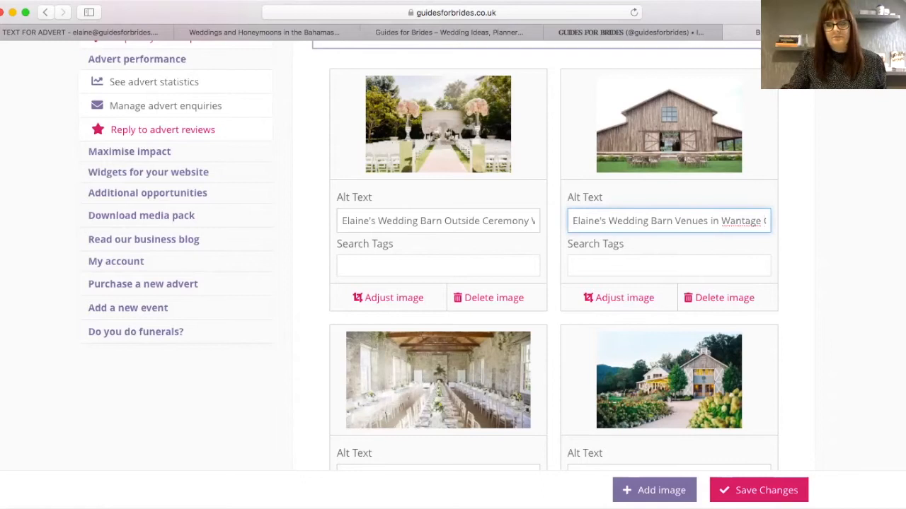
- Set the third photo's alt text to 'Elizabeth Suite at Elaine's Barn Wedding venue Wantage, Oxford' and save
{"action": "scroll", "coordinate": [424, 382], "scroll_direction": "down", "scroll_amount": 3}
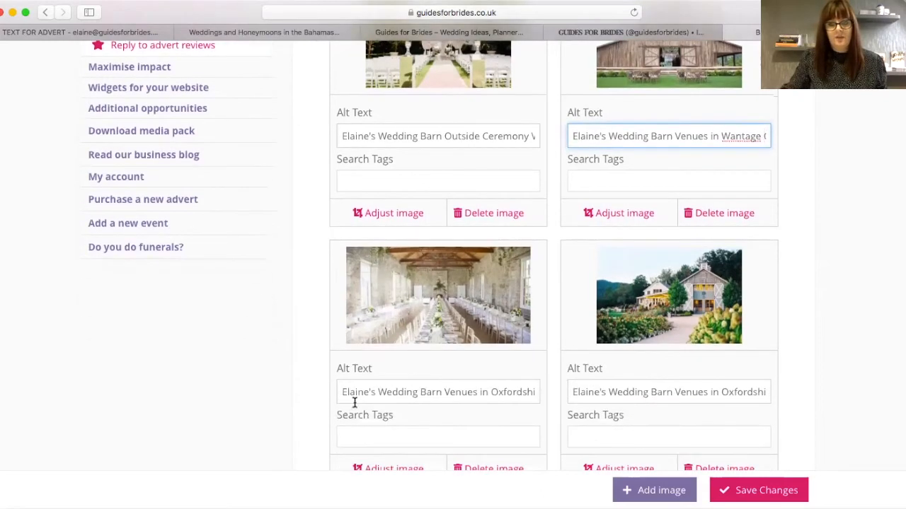
{"action": "left_click_drag", "start_coordinate": [342, 391], "coordinate": [540, 394]}
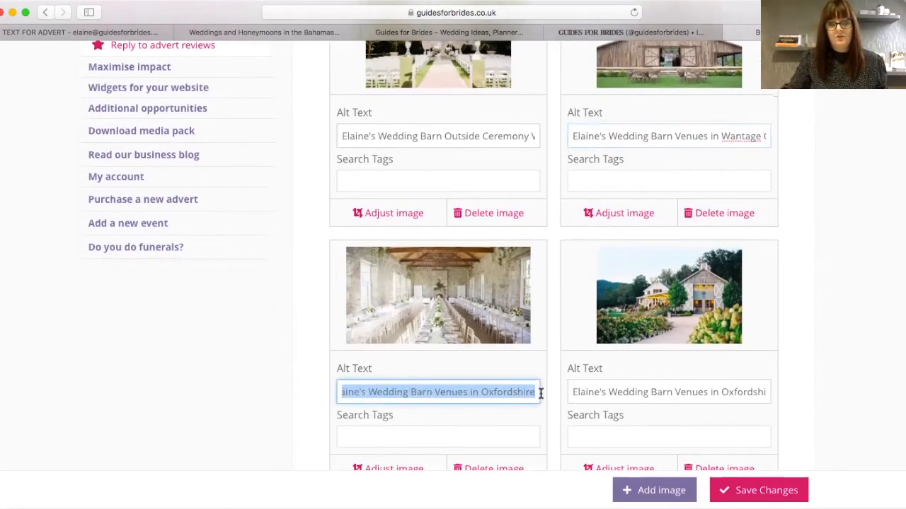
{"action": "key", "text": "BackSpace"}
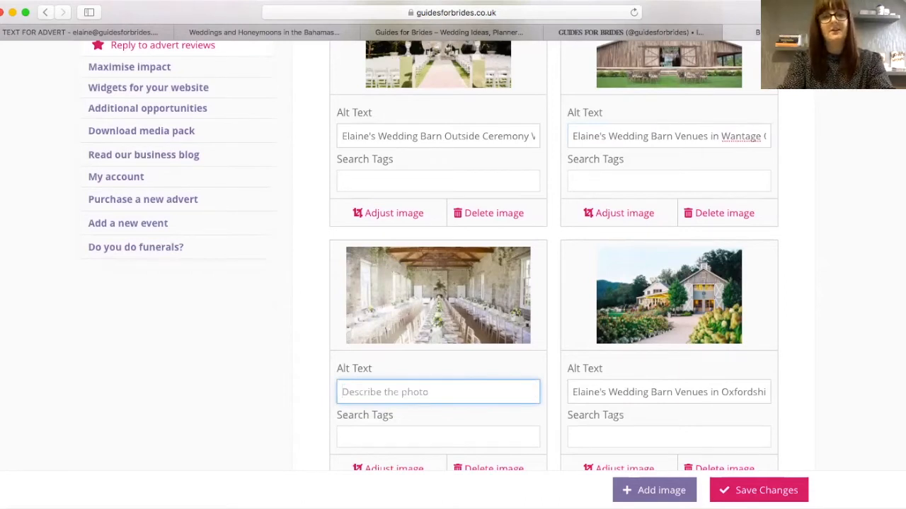
{"action": "type", "text": "El"}
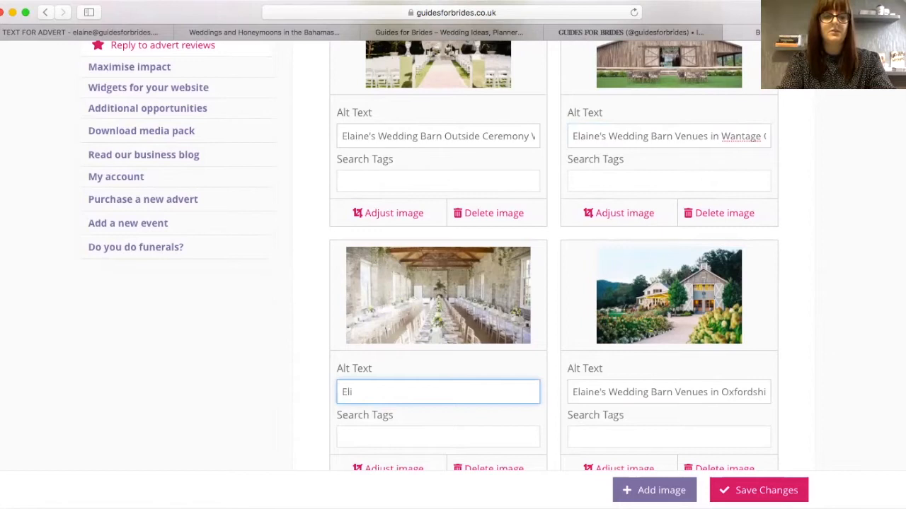
{"action": "type", "text": "izabeth Suite at Elaine's Barn"}
{"action": "type", "text": " Wedding venue"}
{"action": "type", "text": " Wantage, Oxford"}
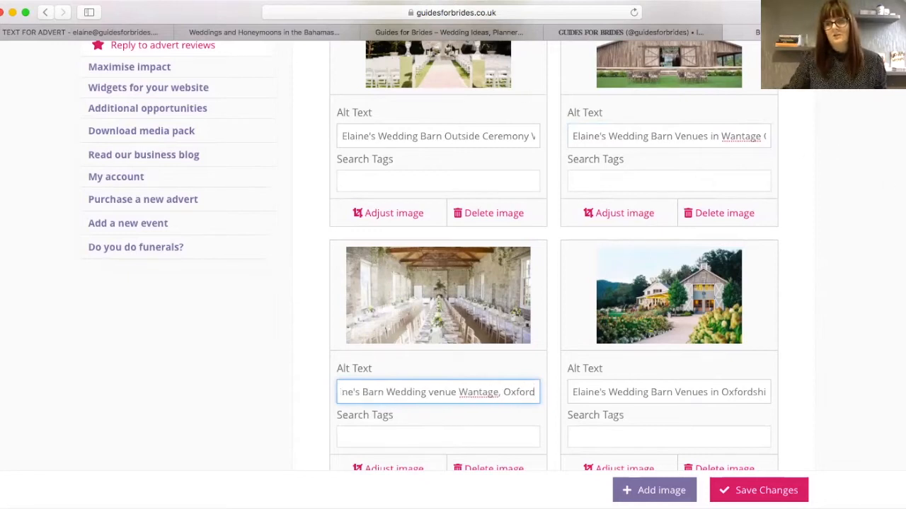
{"action": "scroll", "coordinate": [431, 254], "scroll_direction": "down", "scroll_amount": 1}
{"action": "scroll", "coordinate": [791, 432], "scroll_direction": "down", "scroll_amount": 3}
{"action": "left_click", "coordinate": [776, 490]}
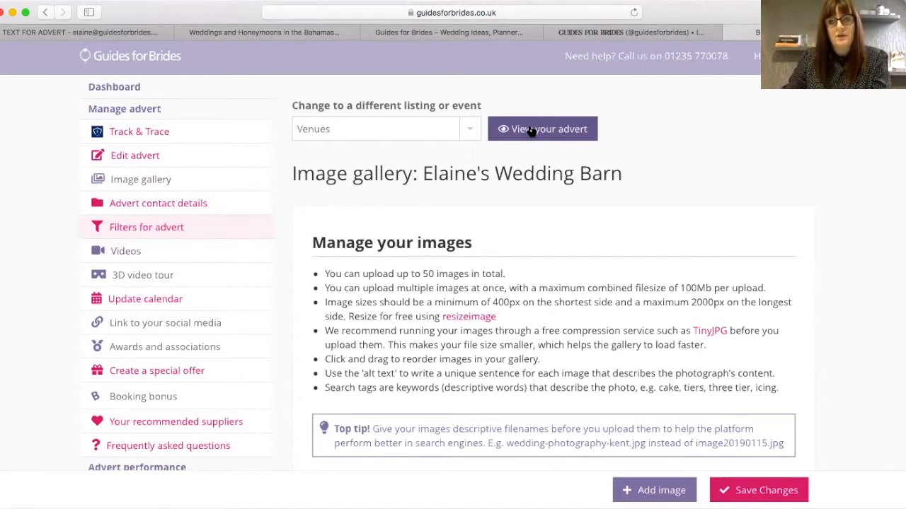
- Preview the advert's public listing and view its full photo gallery
{"action": "left_click", "coordinate": [531, 130]}
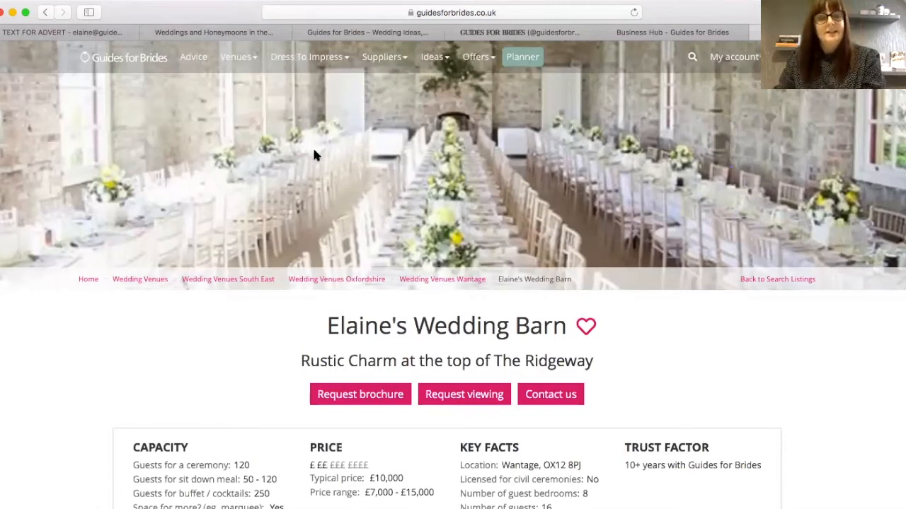
{"action": "scroll", "coordinate": [452, 283], "scroll_direction": "down", "scroll_amount": 5}
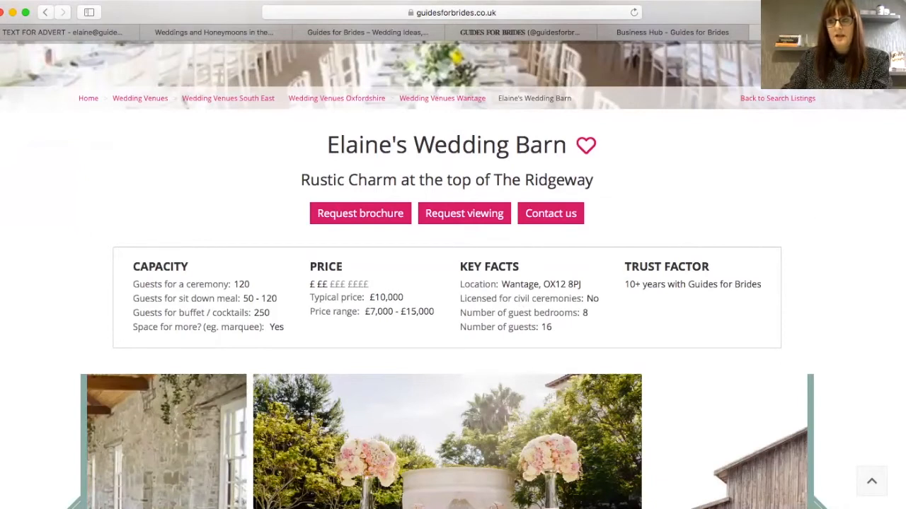
{"action": "scroll", "coordinate": [730, 283], "scroll_direction": "down", "scroll_amount": 3}
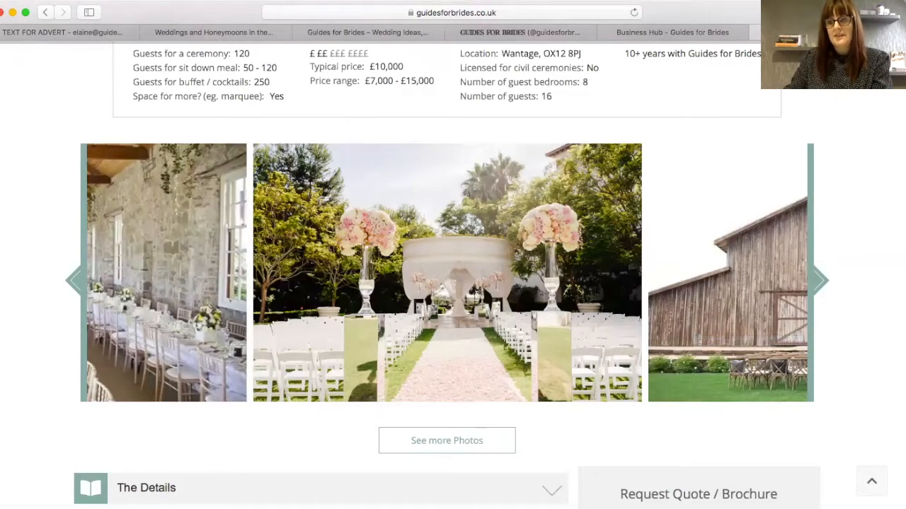
{"action": "scroll", "coordinate": [418, 311], "scroll_direction": "down", "scroll_amount": 2}
{"action": "left_click", "coordinate": [425, 309]}
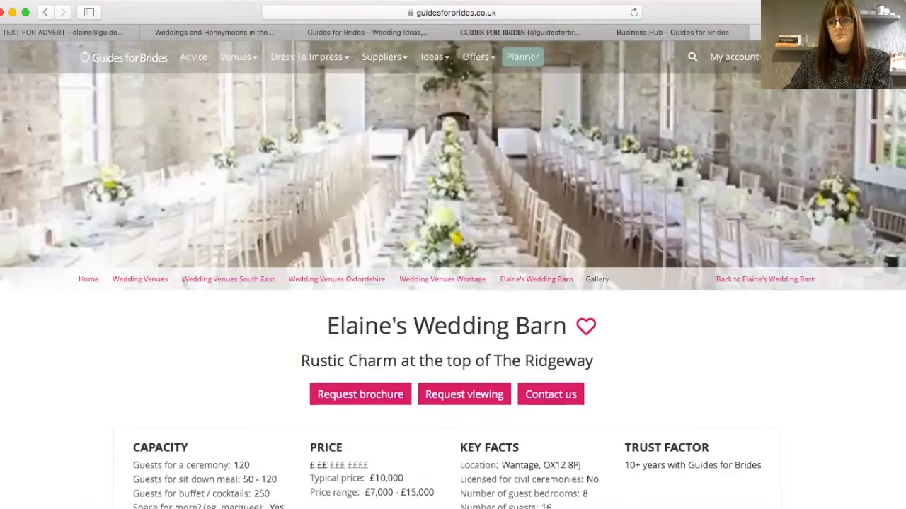
{"action": "scroll", "coordinate": [898, 418], "scroll_direction": "down", "scroll_amount": 6}
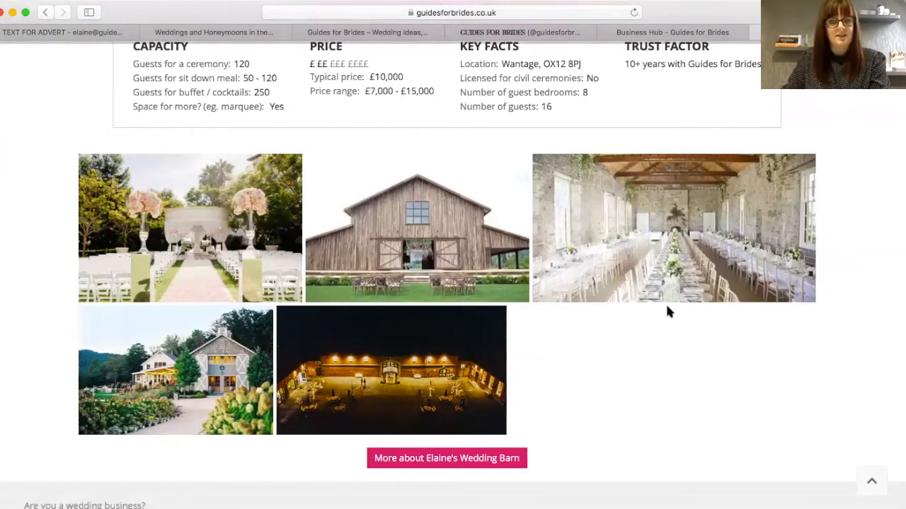
- Return to Elaine's Wedding Barn main listing page and browse its details
{"action": "left_click", "coordinate": [497, 460]}
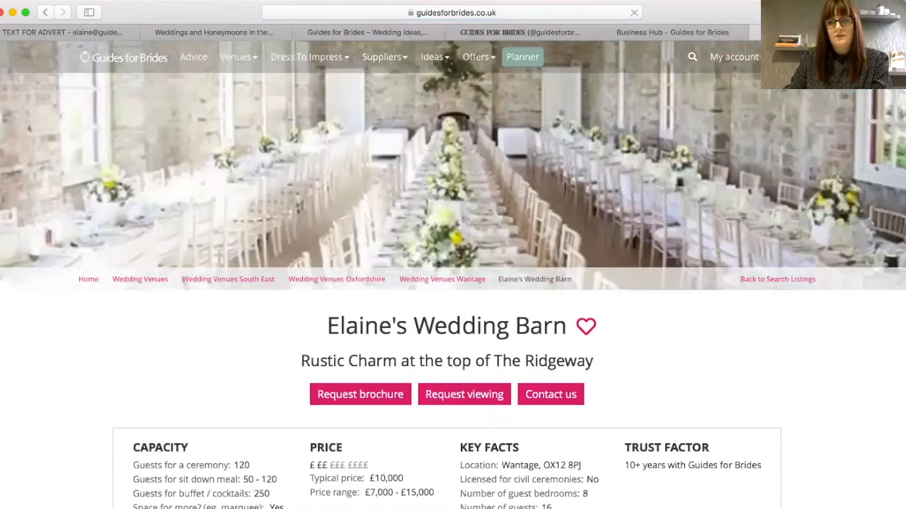
{"action": "scroll", "coordinate": [452, 283], "scroll_direction": "down", "scroll_amount": 4}
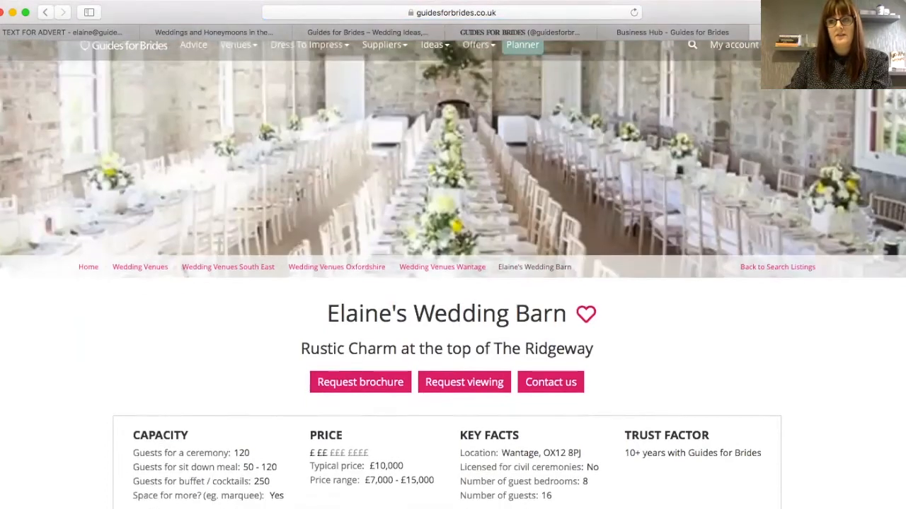
{"action": "scroll", "coordinate": [453, 283], "scroll_direction": "down", "scroll_amount": 15}
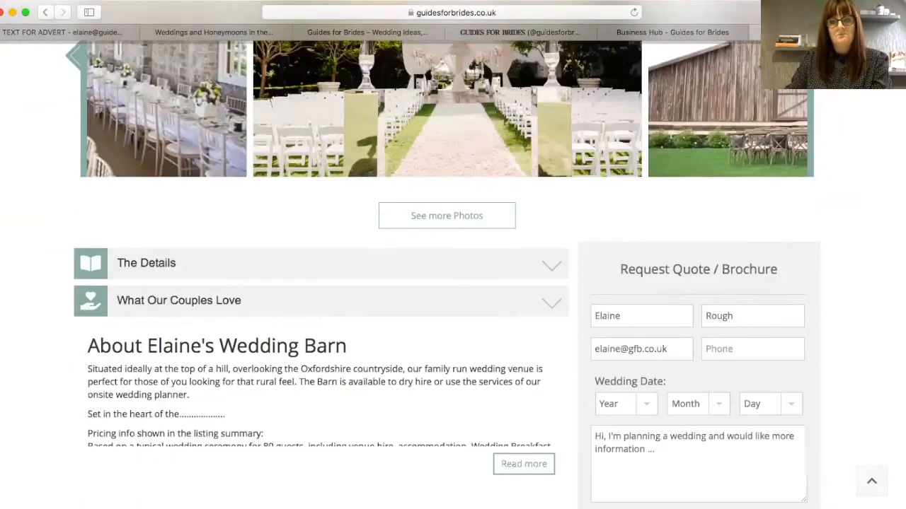
{"action": "scroll", "coordinate": [272, 379], "scroll_direction": "down", "scroll_amount": 3}
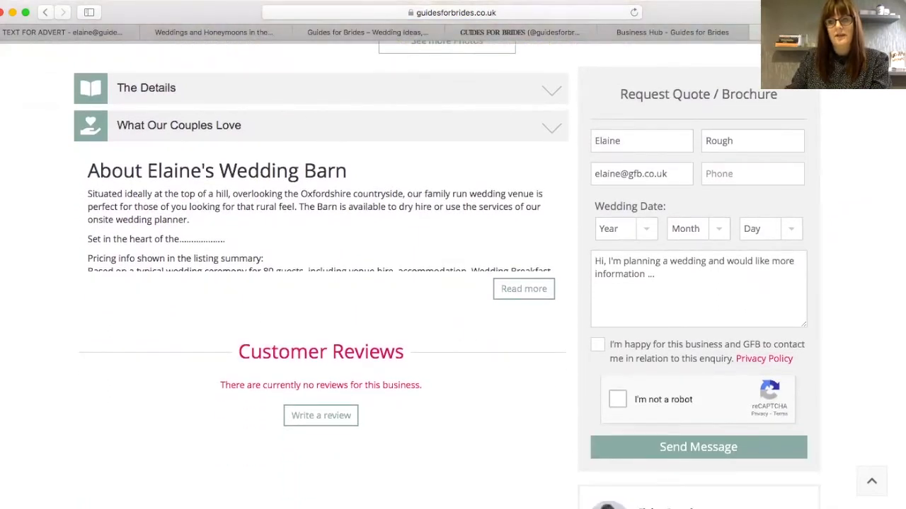
{"action": "scroll", "coordinate": [453, 283], "scroll_direction": "down", "scroll_amount": 10}
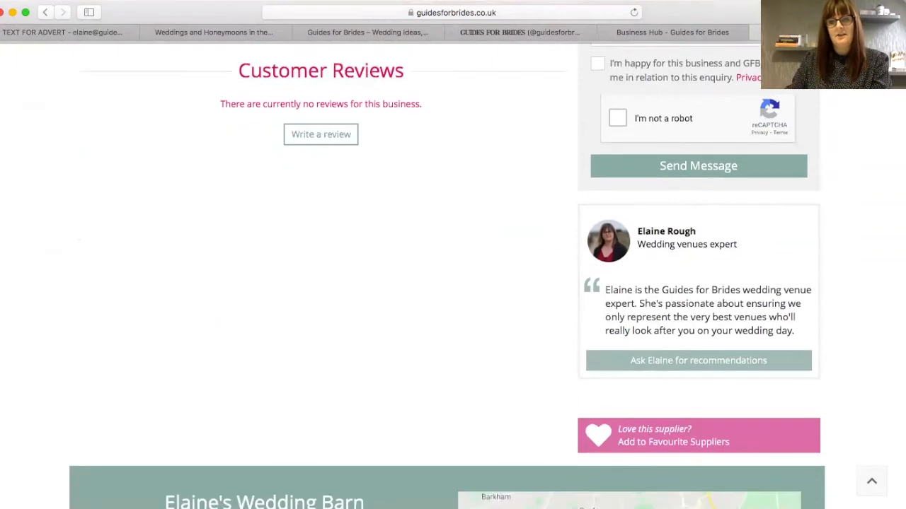
{"action": "scroll", "coordinate": [453, 283], "scroll_direction": "up", "scroll_amount": 10}
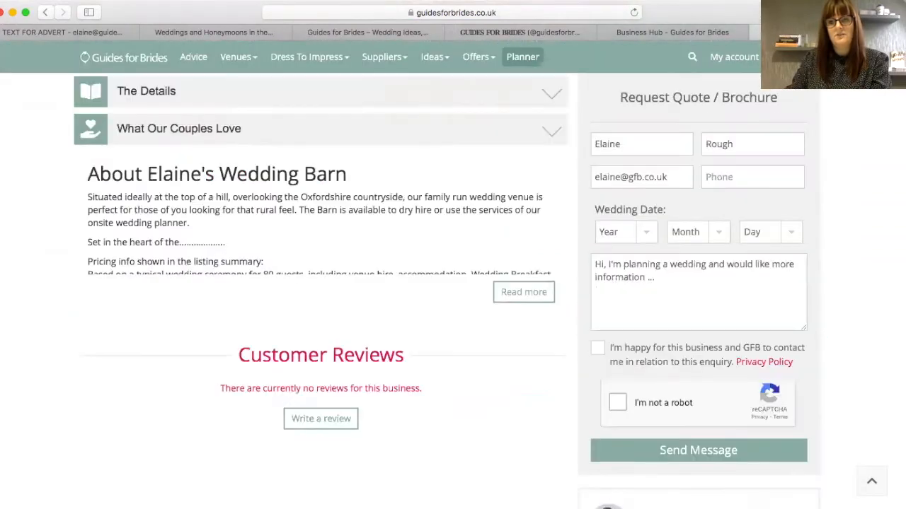
{"action": "scroll", "coordinate": [453, 283], "scroll_direction": "up", "scroll_amount": 6}
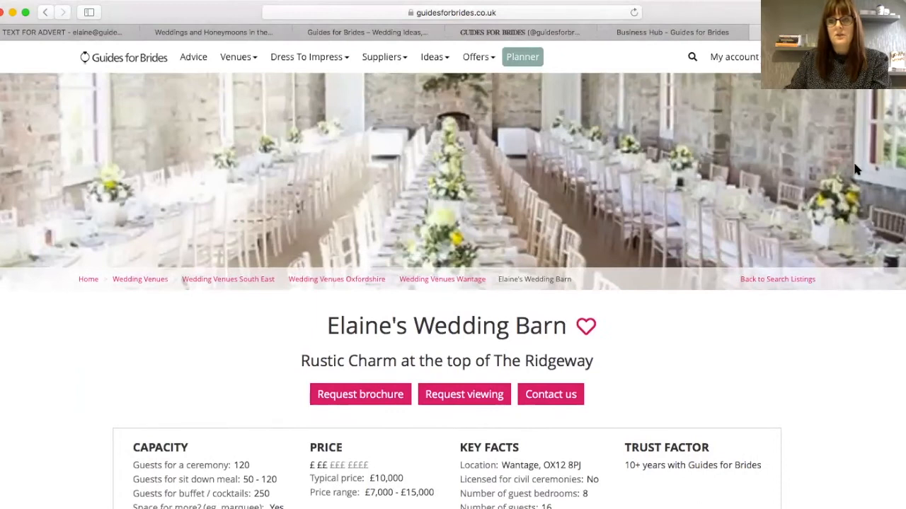
{"action": "mouse_move", "coordinate": [715, 58]}
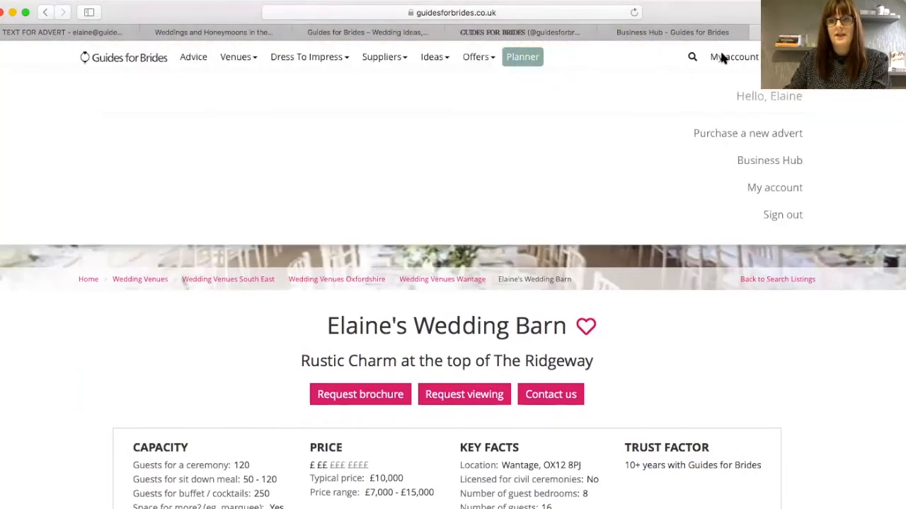
- Go back to the business dashboard and bring up the advert's search filters
{"action": "left_click", "coordinate": [743, 162]}
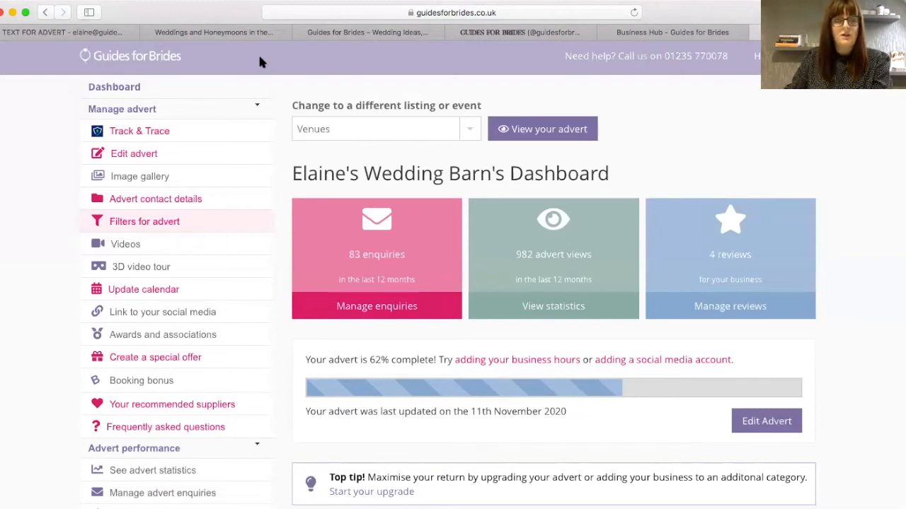
{"action": "left_click", "coordinate": [162, 225]}
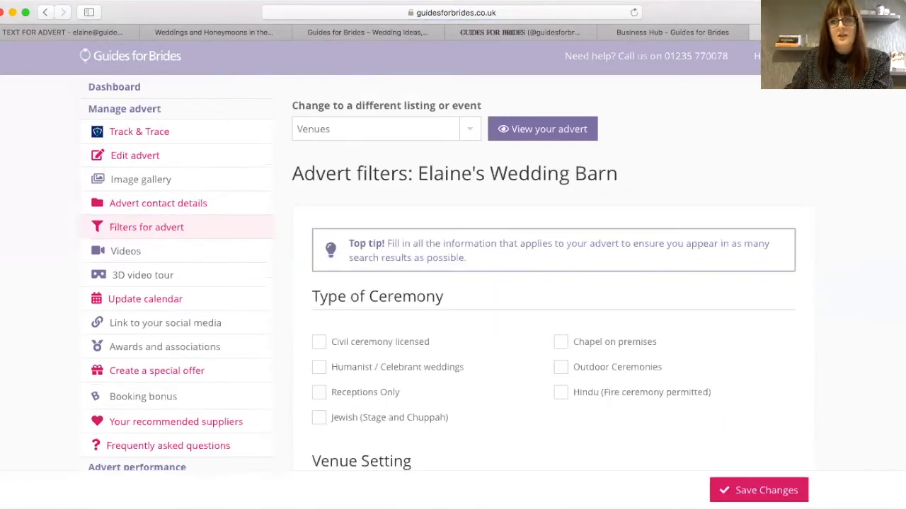
{"action": "scroll", "coordinate": [439, 269], "scroll_direction": "down", "scroll_amount": 5}
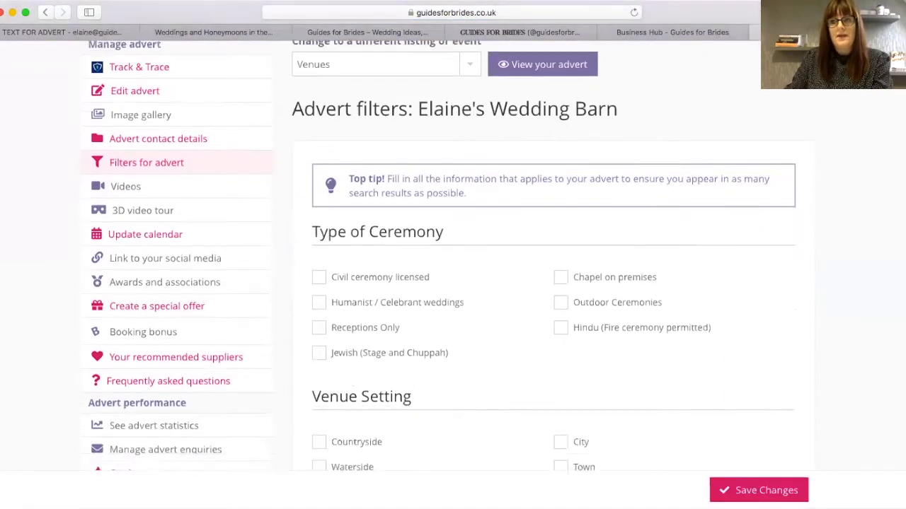
{"action": "scroll", "coordinate": [446, 130], "scroll_direction": "down", "scroll_amount": 1}
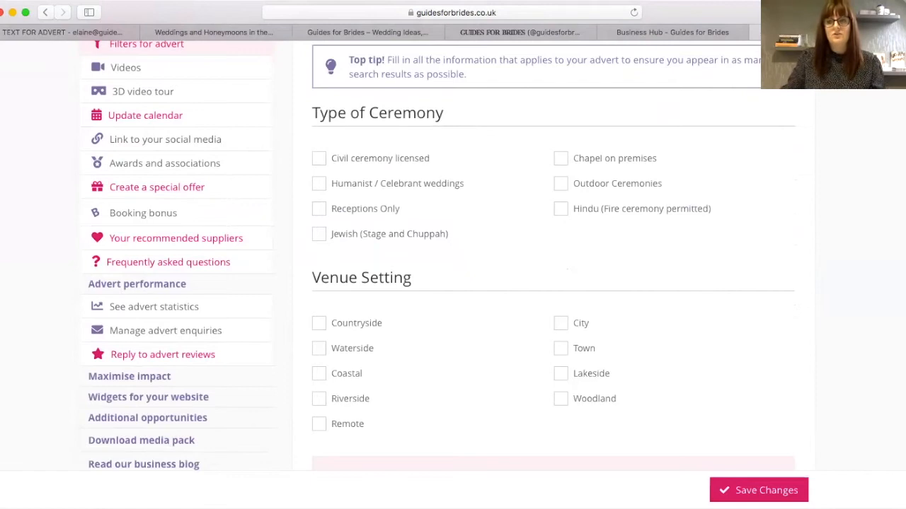
- Tick civil ceremony licensed, Town setting and Barn venue type
{"action": "left_click", "coordinate": [319, 158]}
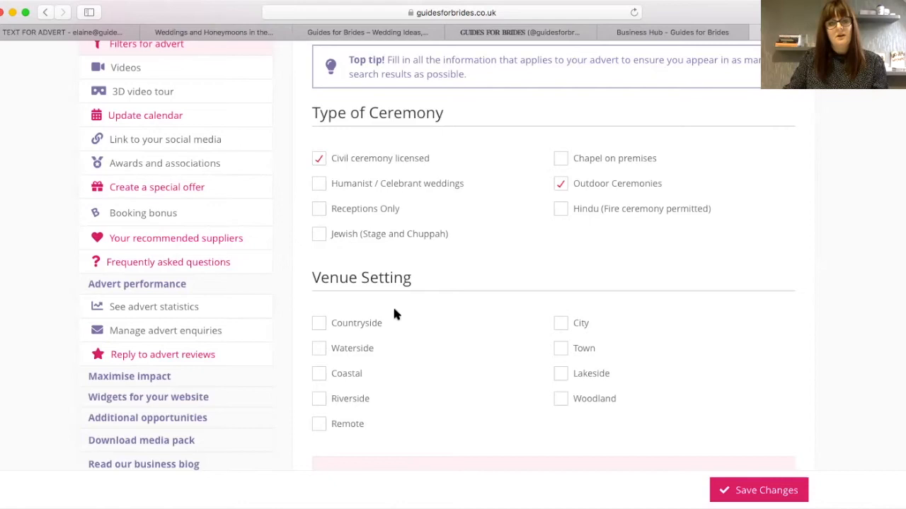
{"action": "left_click", "coordinate": [562, 352]}
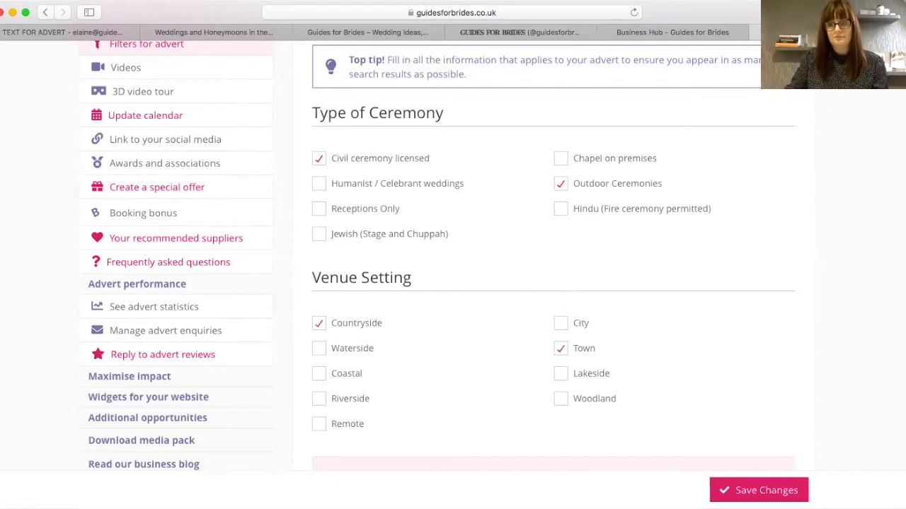
{"action": "scroll", "coordinate": [869, 133], "scroll_direction": "down", "scroll_amount": 4}
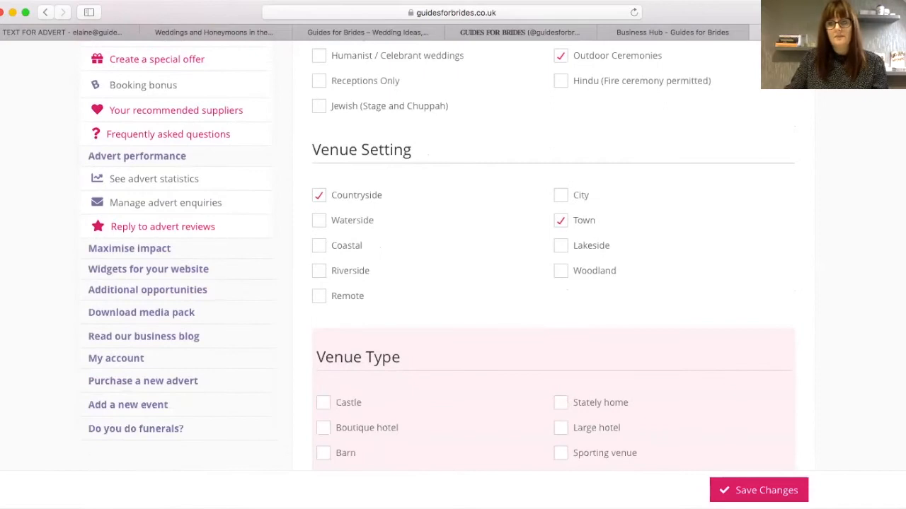
{"action": "scroll", "coordinate": [789, 272], "scroll_direction": "down", "scroll_amount": 3}
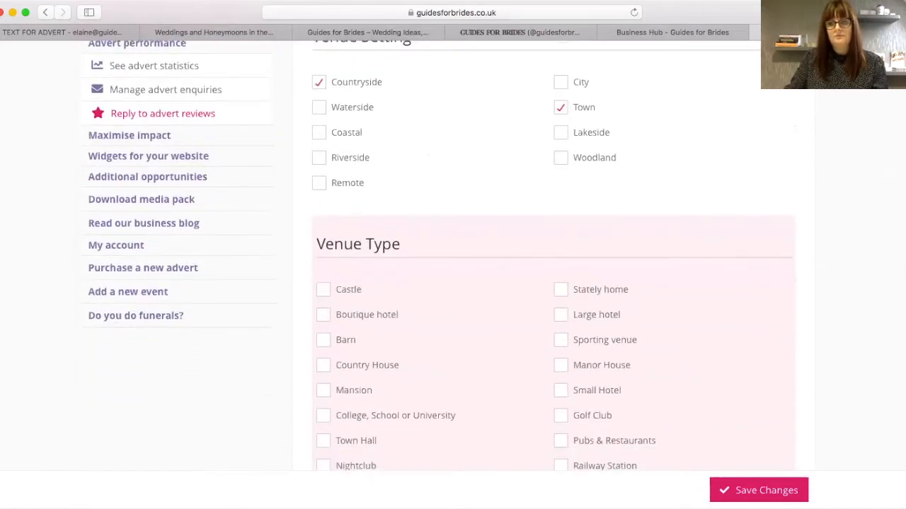
{"action": "scroll", "coordinate": [447, 153], "scroll_direction": "down", "scroll_amount": 5}
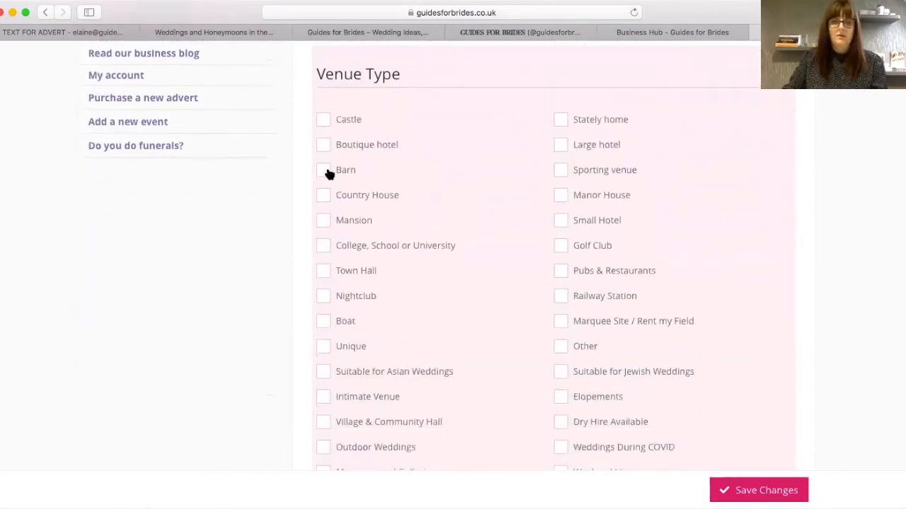
{"action": "left_click", "coordinate": [324, 171]}
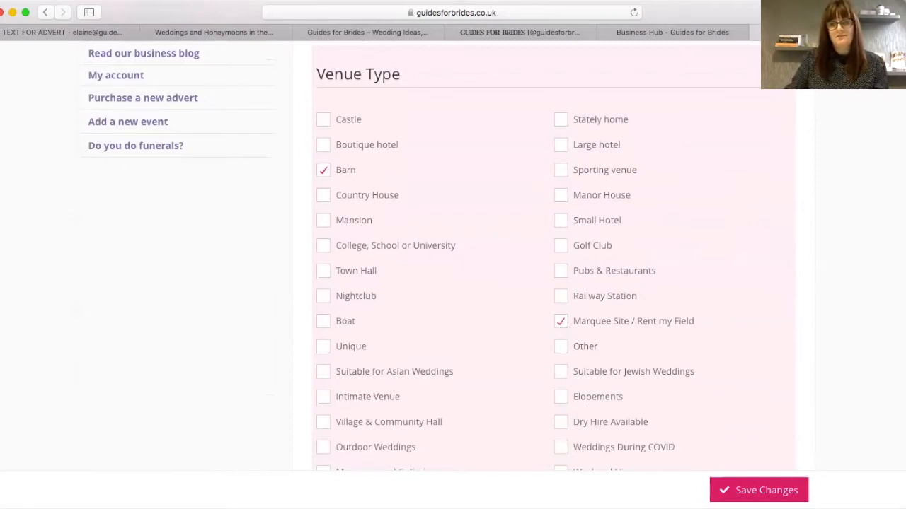
{"action": "scroll", "coordinate": [394, 224], "scroll_direction": "down", "scroll_amount": 5}
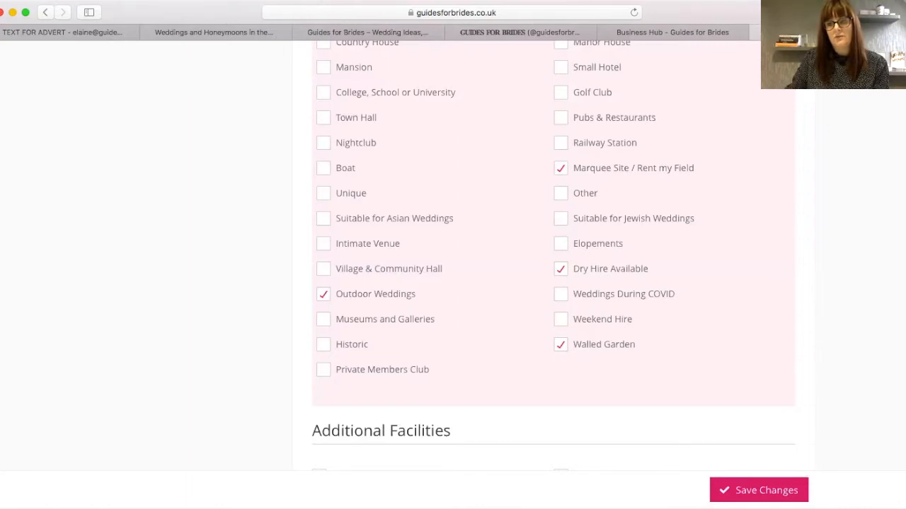
- Tick Outdoor ceremonies, Bridal suite, Marquee space and Live music permitted
{"action": "scroll", "coordinate": [553, 253], "scroll_direction": "down", "scroll_amount": 3}
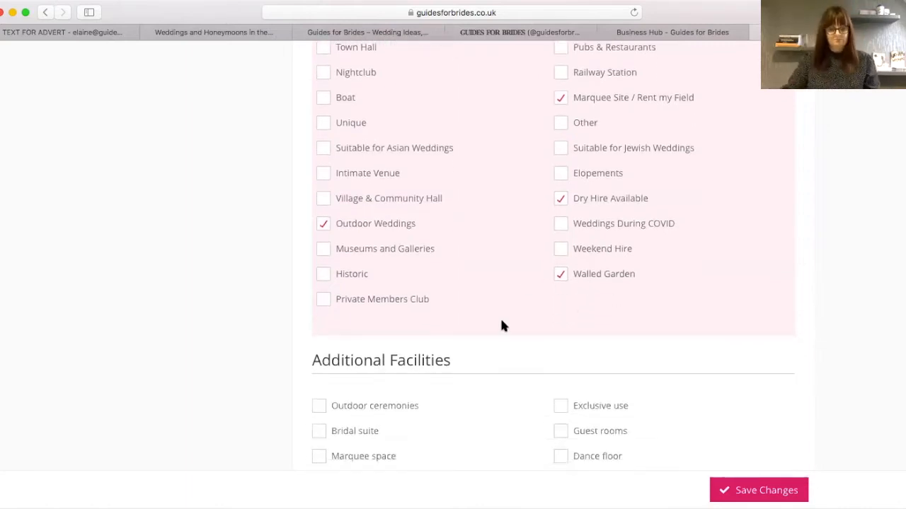
{"action": "scroll", "coordinate": [553, 256], "scroll_direction": "down", "scroll_amount": 6}
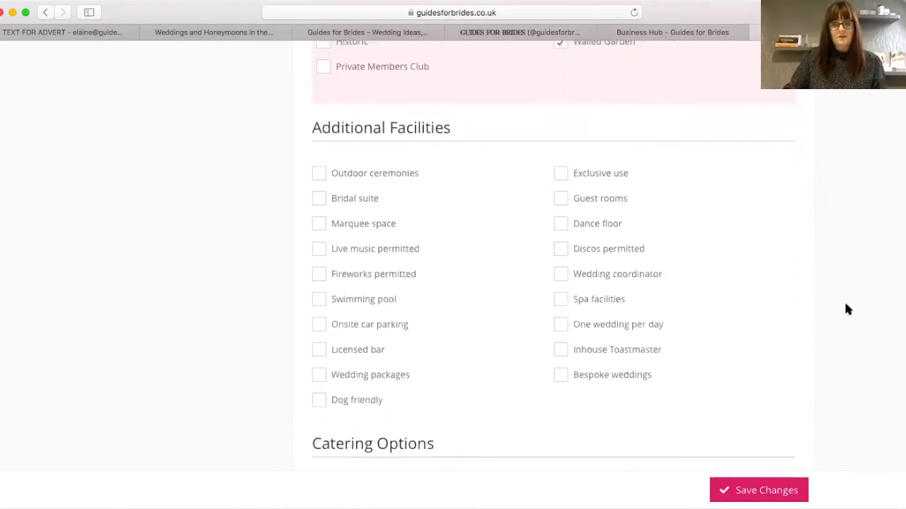
{"action": "left_click", "coordinate": [365, 176]}
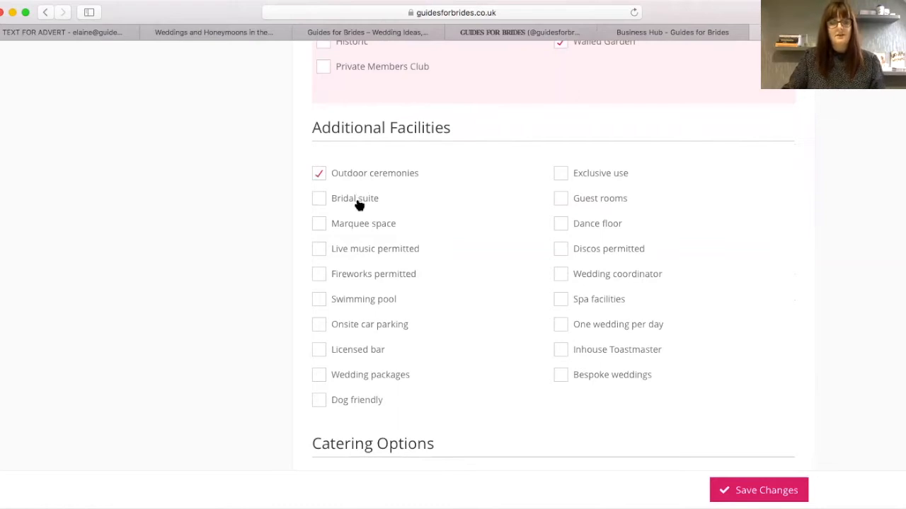
{"action": "left_click", "coordinate": [359, 203]}
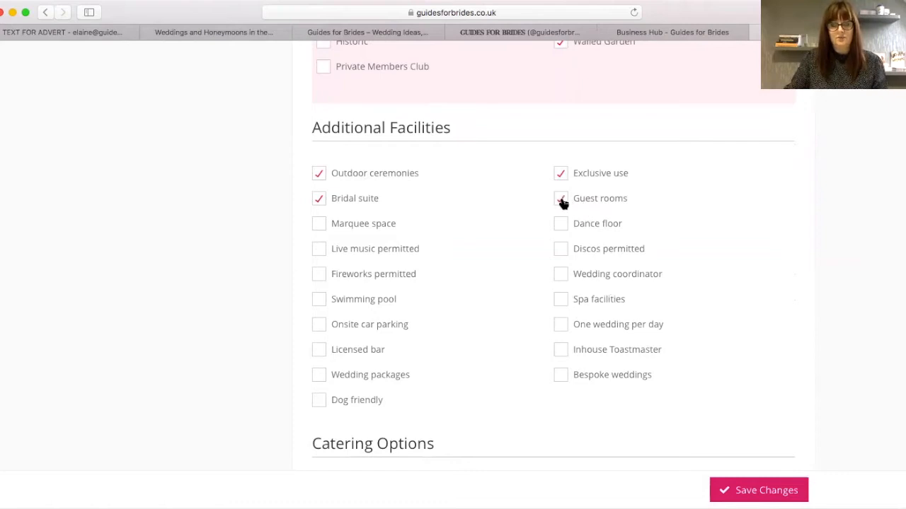
{"action": "left_click", "coordinate": [318, 226]}
{"action": "left_click", "coordinate": [319, 250]}
- Tick Dance floor, Discos permitted, Onsite car parking and Dog friendly
{"action": "left_click", "coordinate": [560, 227]}
{"action": "left_click", "coordinate": [561, 250]}
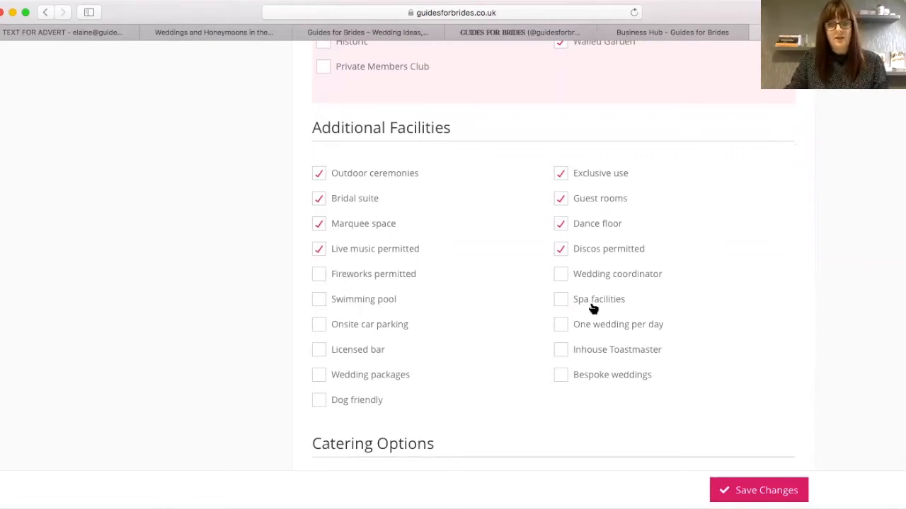
{"action": "left_click", "coordinate": [320, 330]}
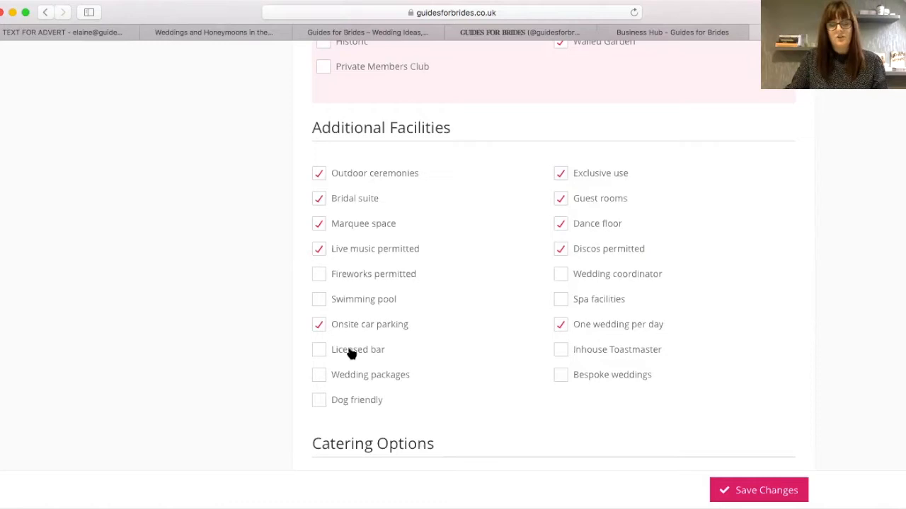
{"action": "scroll", "coordinate": [554, 258], "scroll_direction": "down", "scroll_amount": 2}
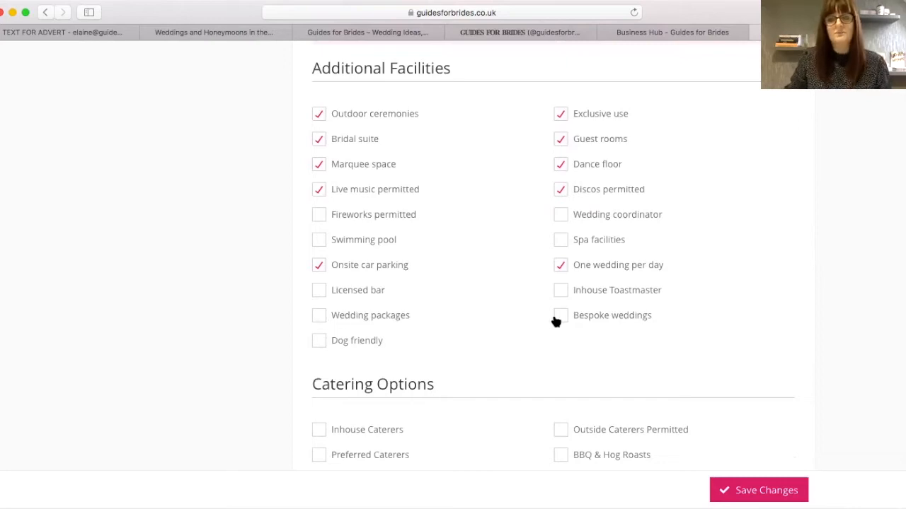
{"action": "left_click", "coordinate": [322, 343]}
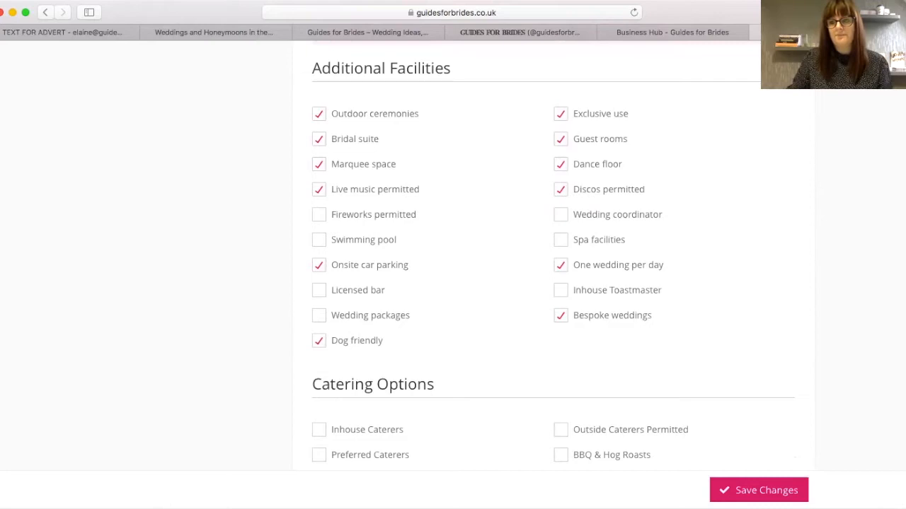
{"action": "scroll", "coordinate": [552, 268], "scroll_direction": "down", "scroll_amount": 3}
{"action": "scroll", "coordinate": [704, 284], "scroll_direction": "down", "scroll_amount": 1}
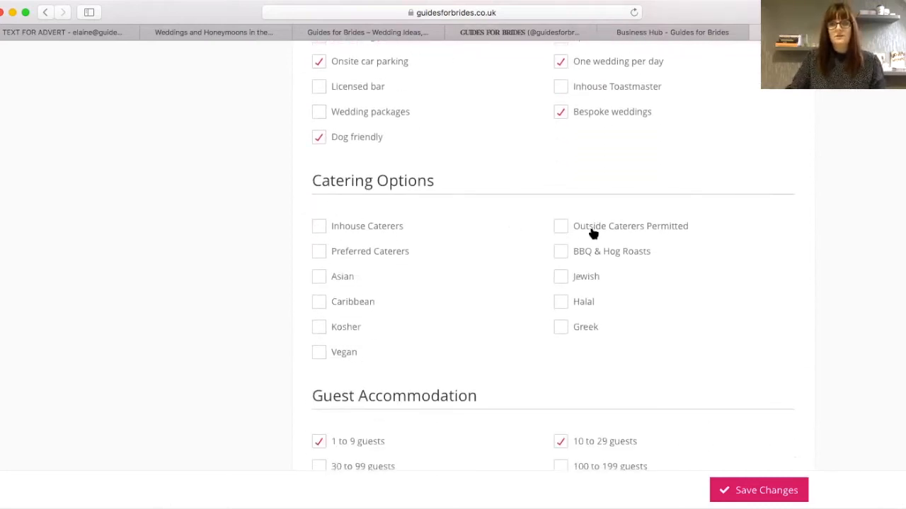
- Tick Outside Caterers Permitted, Vegan and Preferred Caterers, then save the advert filters
{"action": "left_click", "coordinate": [564, 227]}
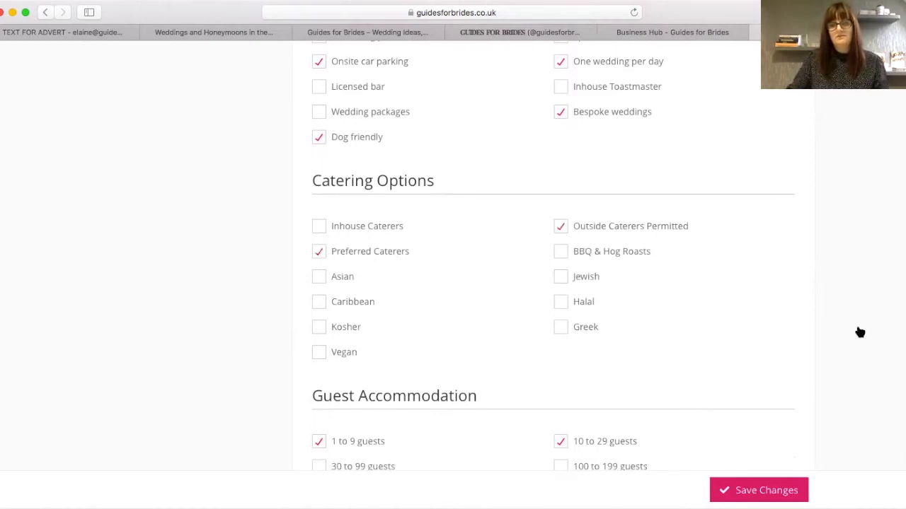
{"action": "scroll", "coordinate": [554, 260], "scroll_direction": "down", "scroll_amount": 3}
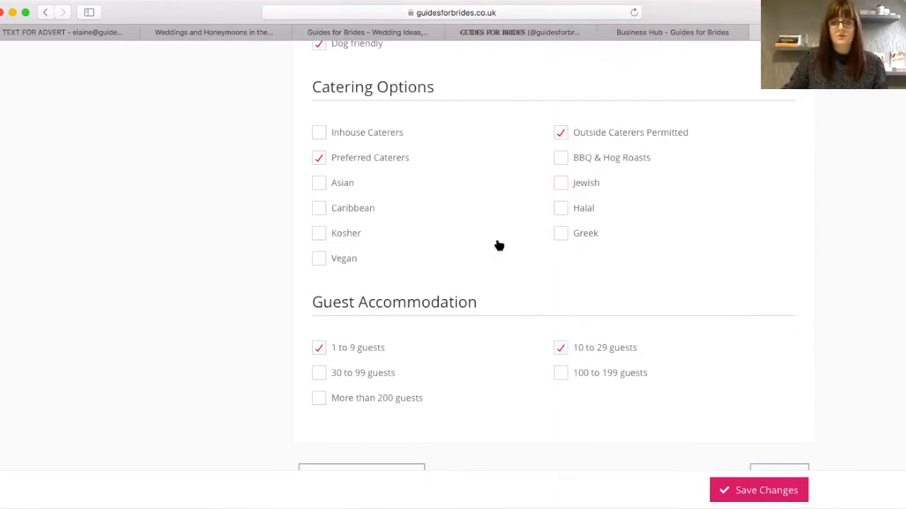
{"action": "left_click", "coordinate": [319, 259]}
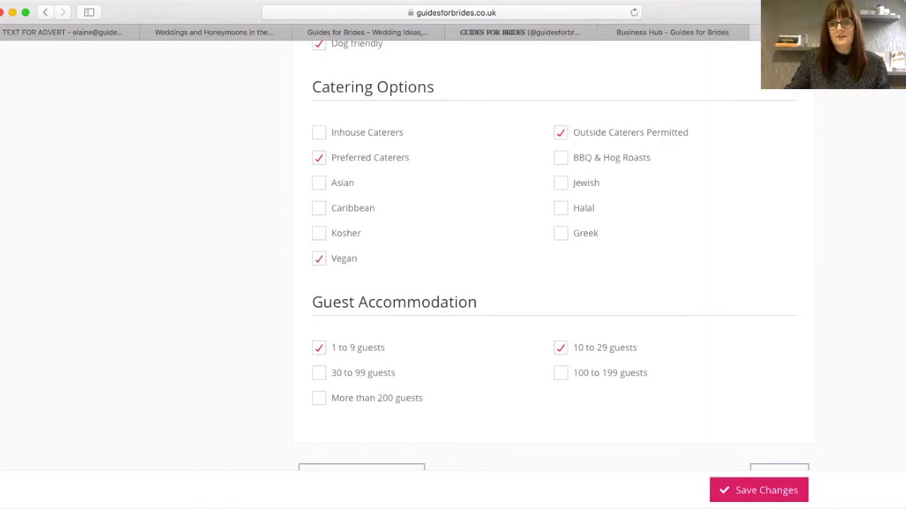
{"action": "scroll", "coordinate": [593, 213], "scroll_direction": "down", "scroll_amount": 3}
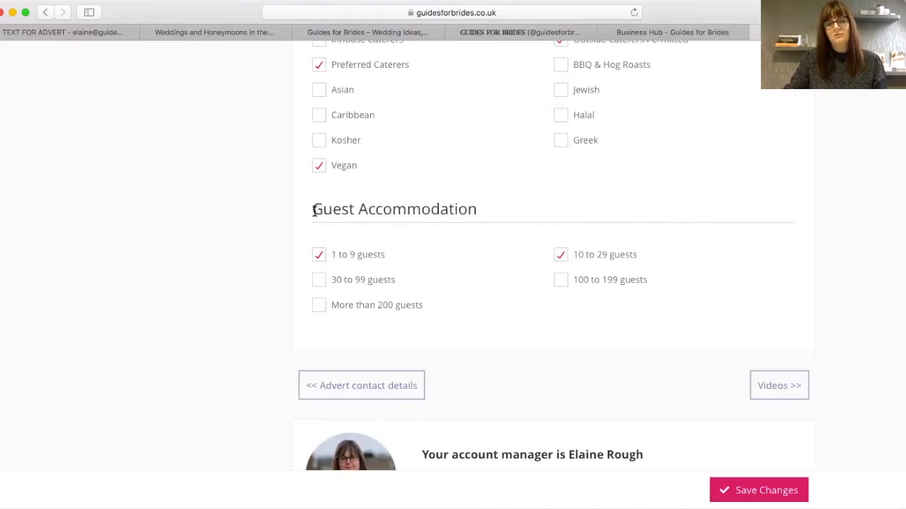
{"action": "left_click", "coordinate": [561, 255]}
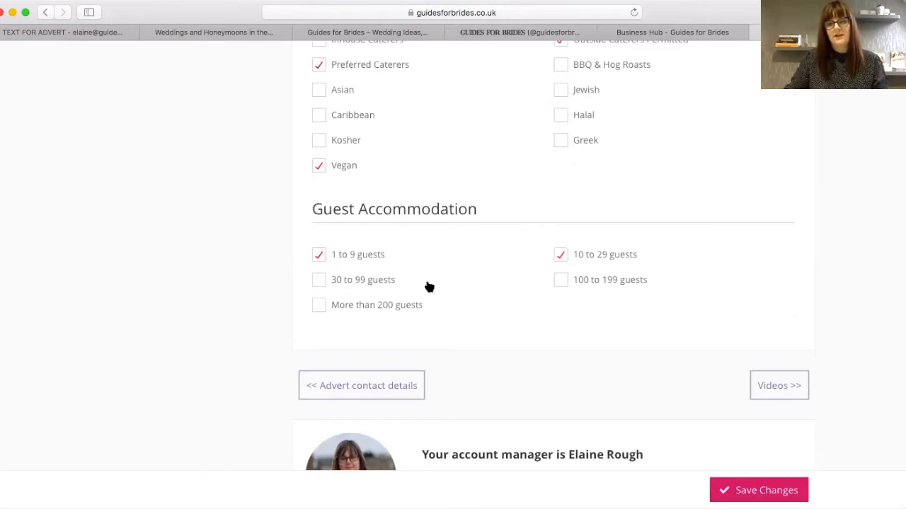
{"action": "left_click", "coordinate": [757, 493]}
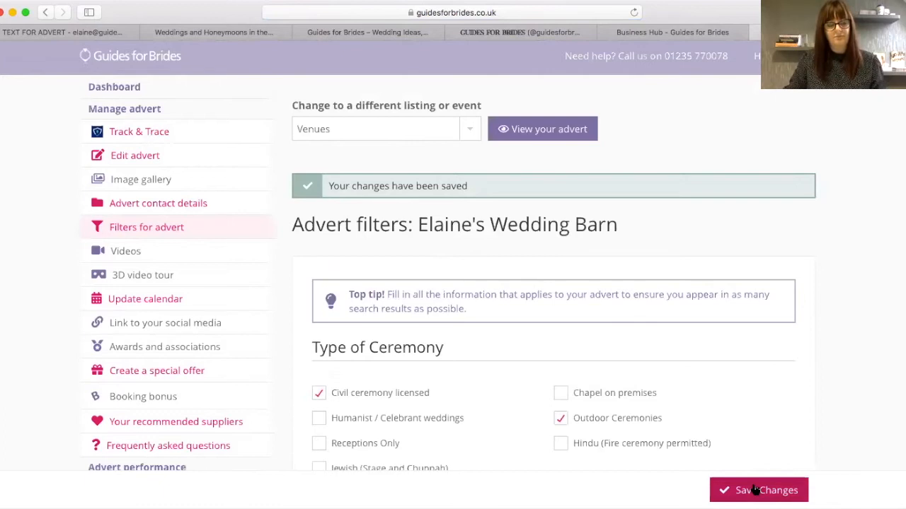
- Visit the Advert Video page, then switch to the YouTube Bahamas weddings video tab
{"action": "left_click", "coordinate": [125, 253]}
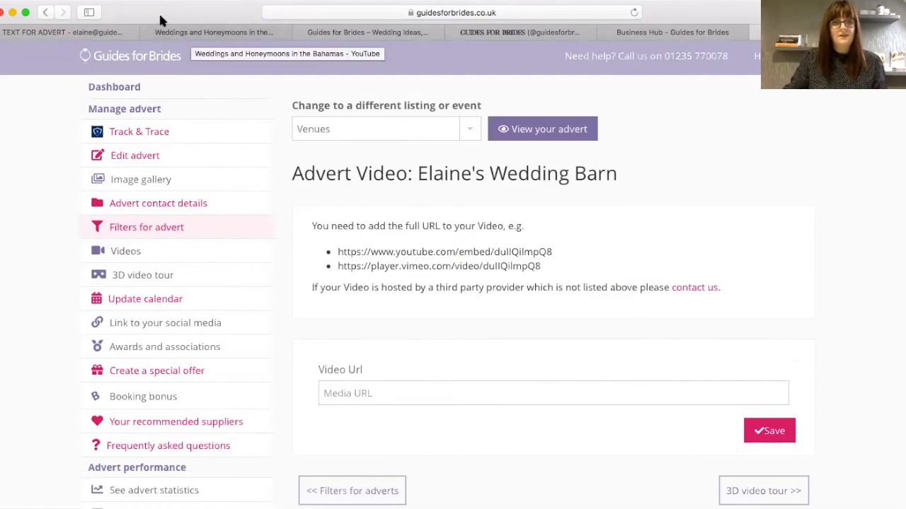
{"action": "left_click", "coordinate": [189, 33]}
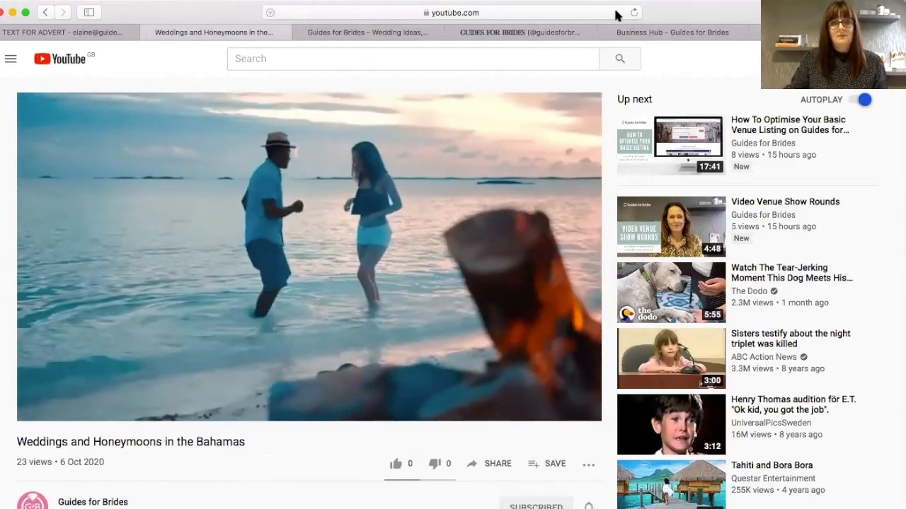
- Select the Bahamas video's full YouTube URL in Safari's address bar for copying
{"action": "left_click", "coordinate": [618, 12]}
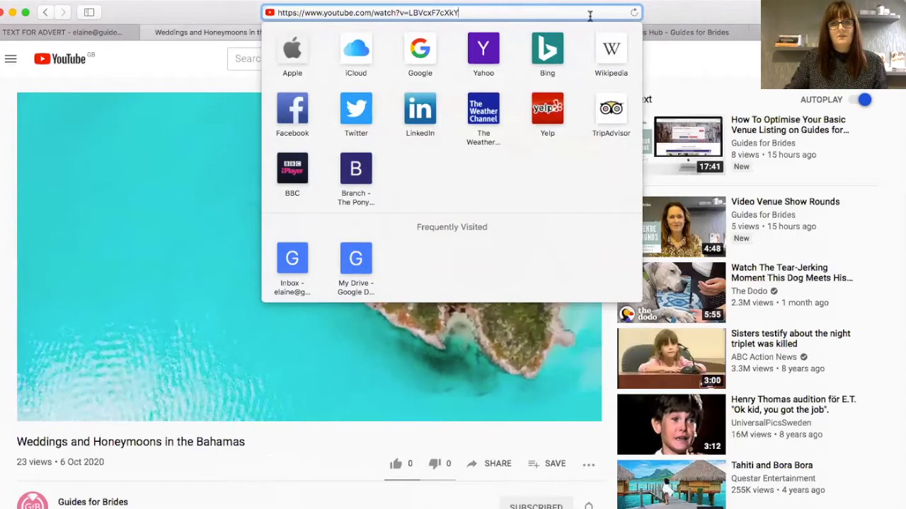
{"action": "left_click_drag", "start_coordinate": [530, 12], "coordinate": [261, 11]}
{"action": "key", "text": "super+c"}
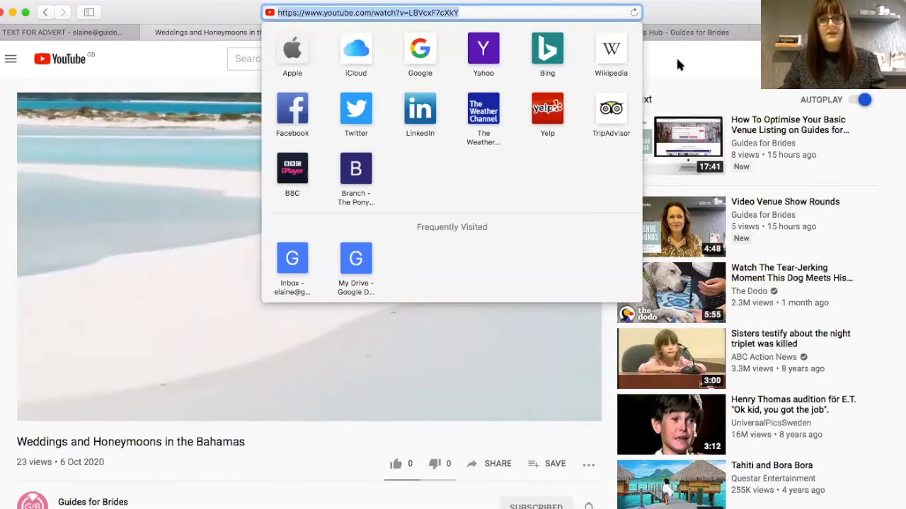
{"action": "left_click", "coordinate": [702, 9]}
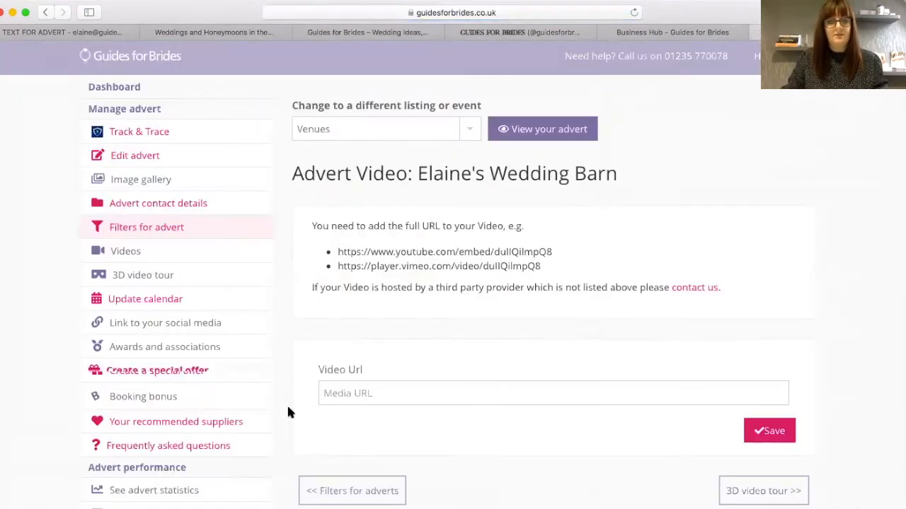
- Paste the Bahamas YouTube link into Video Url and save it twice
{"action": "left_click", "coordinate": [347, 393]}
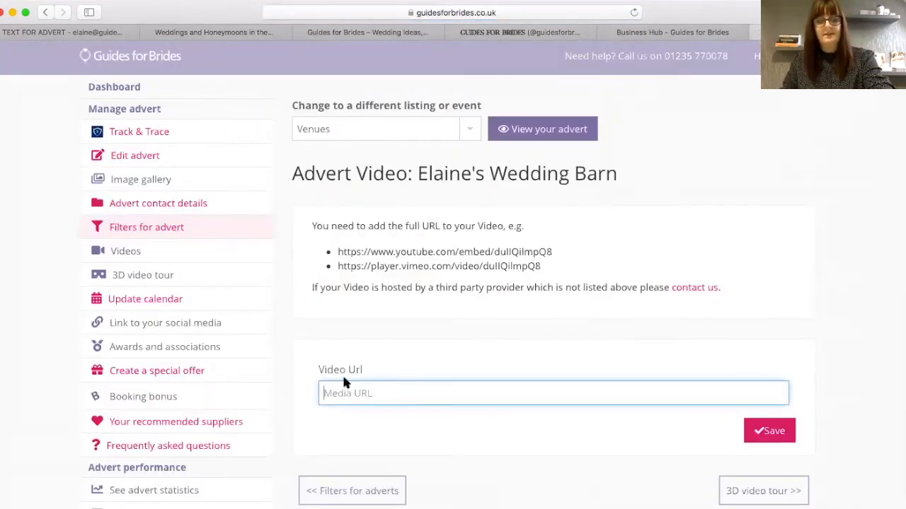
{"action": "key", "text": "super+v"}
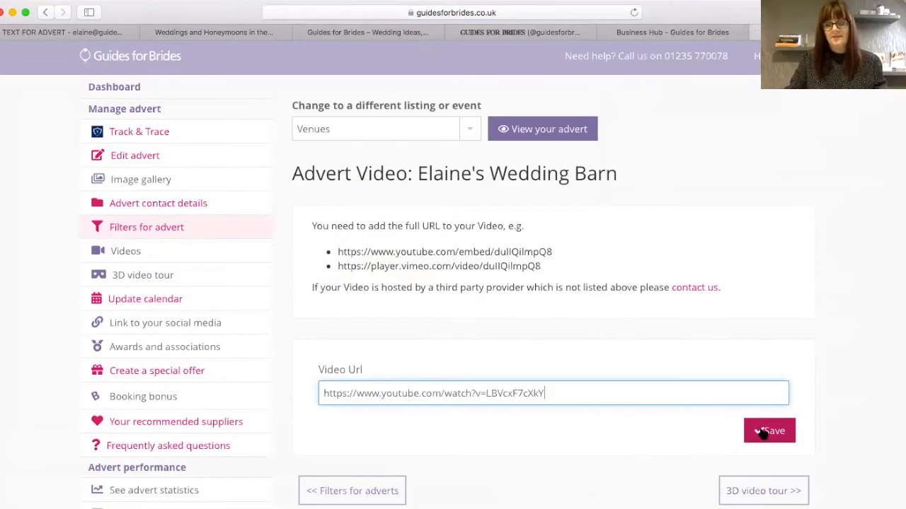
{"action": "left_click", "coordinate": [763, 433]}
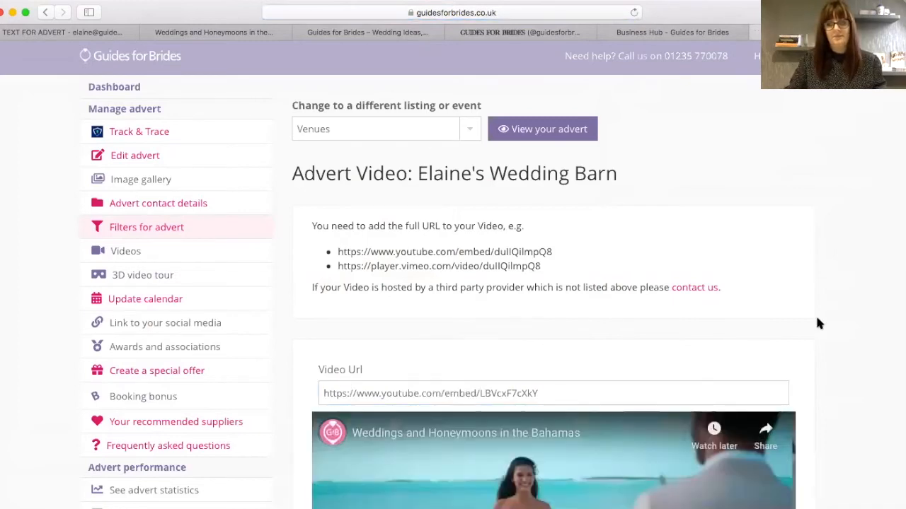
{"action": "scroll", "coordinate": [547, 417], "scroll_direction": "down", "scroll_amount": 3}
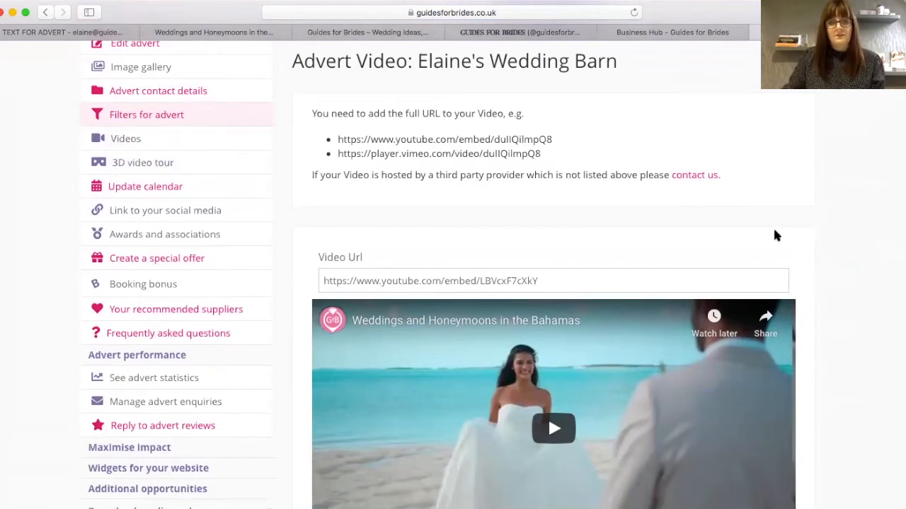
{"action": "scroll", "coordinate": [547, 415], "scroll_direction": "down", "scroll_amount": 5}
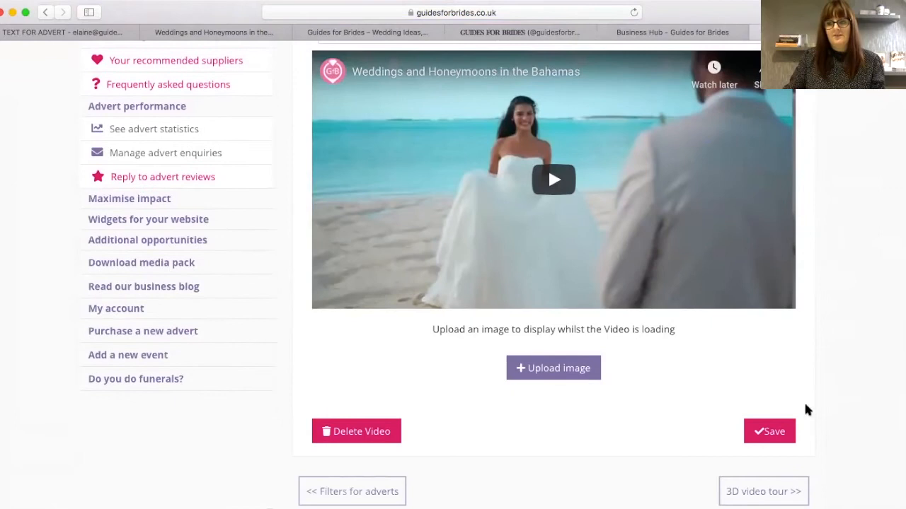
{"action": "left_click", "coordinate": [765, 433]}
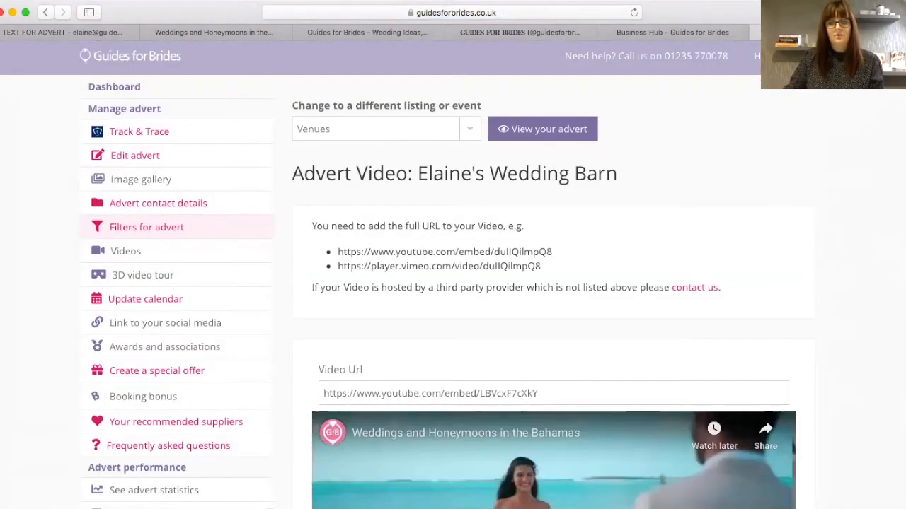
{"action": "scroll", "coordinate": [575, 48], "scroll_direction": "down", "scroll_amount": 8}
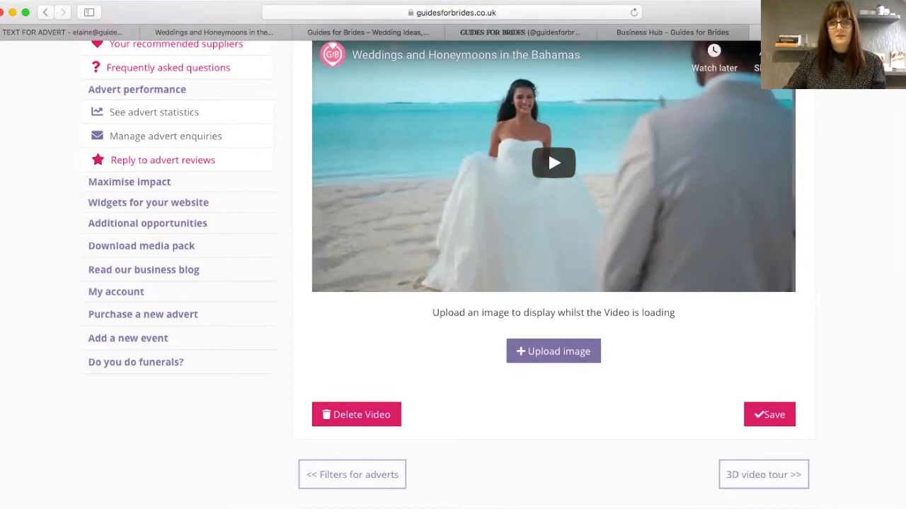
{"action": "scroll", "coordinate": [553, 268], "scroll_direction": "up", "scroll_amount": 5}
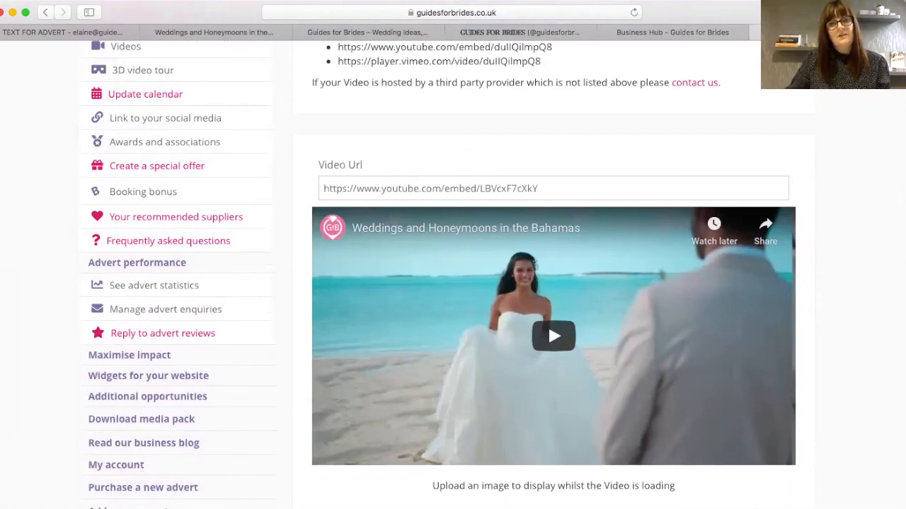
{"action": "scroll", "coordinate": [439, 269], "scroll_direction": "up", "scroll_amount": 2}
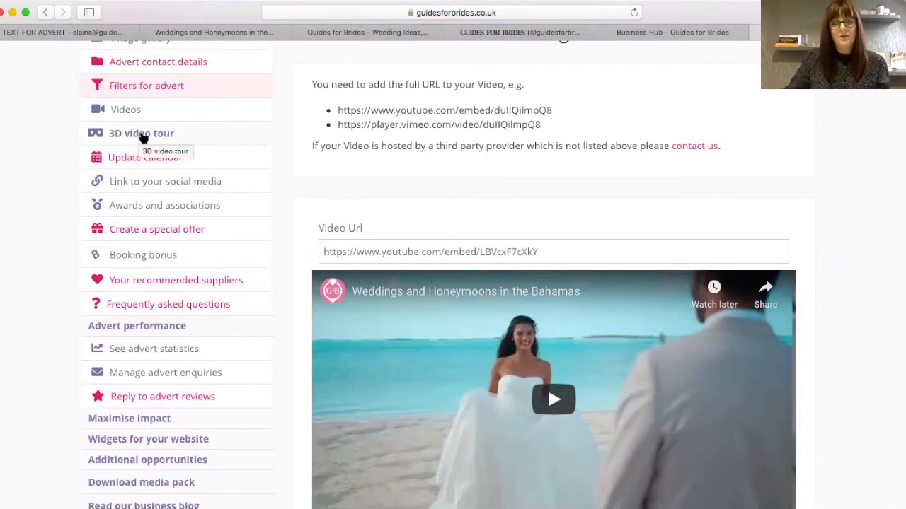
- Go to the advert's 3D Tour page and focus the empty 3D Tour Url field
{"action": "left_click", "coordinate": [142, 135]}
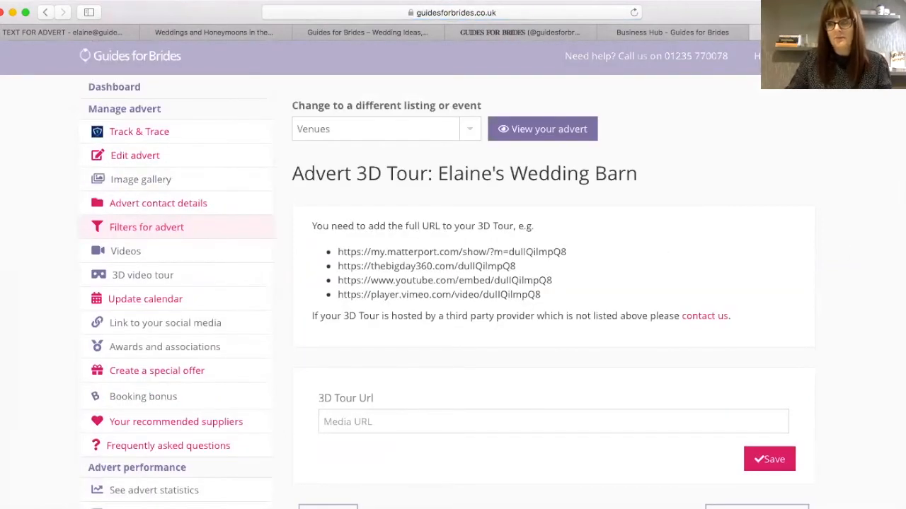
{"action": "scroll", "coordinate": [407, 267], "scroll_direction": "down", "scroll_amount": 3}
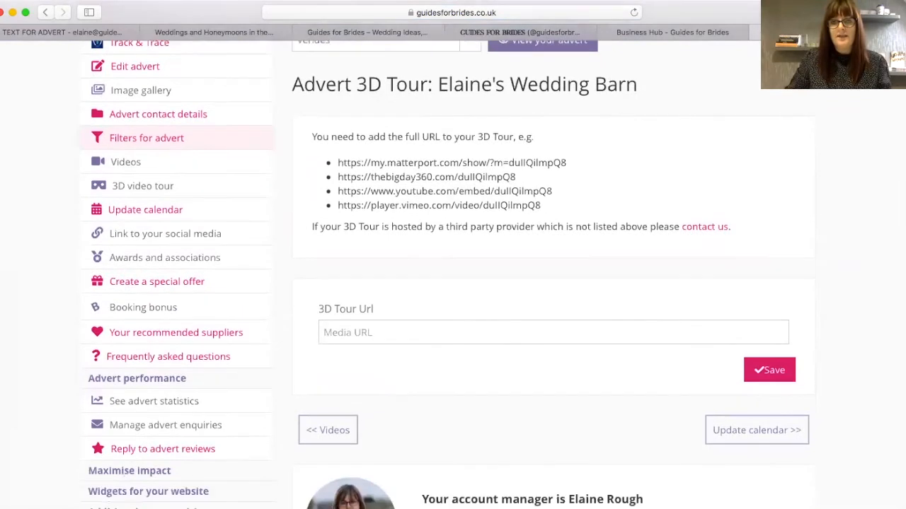
{"action": "left_click", "coordinate": [524, 332]}
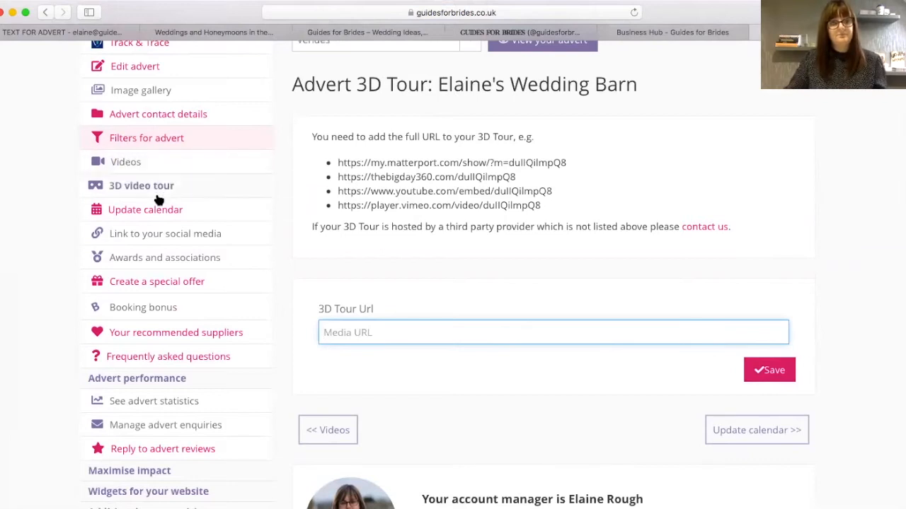
{"action": "left_click", "coordinate": [139, 238]}
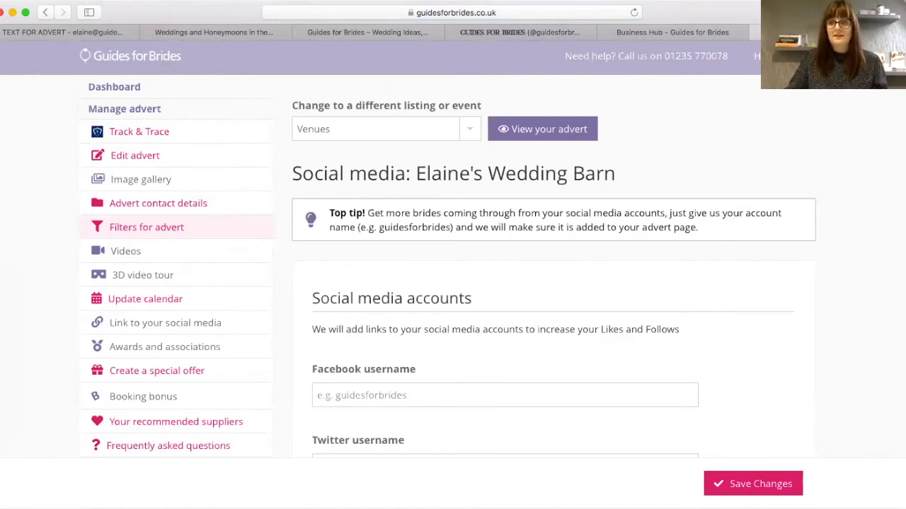
{"action": "scroll", "coordinate": [453, 283], "scroll_direction": "down", "scroll_amount": 3}
{"action": "scroll", "coordinate": [453, 283], "scroll_direction": "up", "scroll_amount": 2}
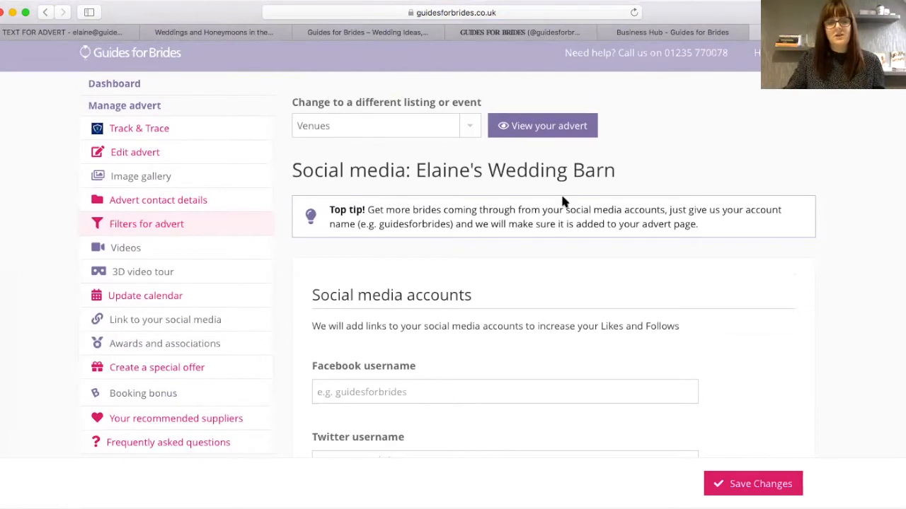
- Copy 'guidesforbrides' from the advert text email and return to the Facebook username field
{"action": "left_click", "coordinate": [77, 33]}
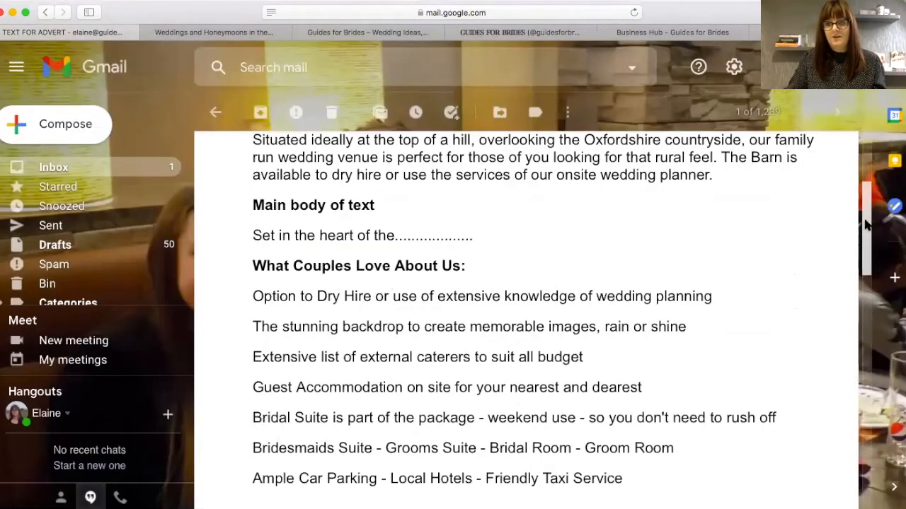
{"action": "scroll", "coordinate": [862, 311], "scroll_direction": "down", "scroll_amount": 5}
{"action": "scroll", "coordinate": [862, 312], "scroll_direction": "down", "scroll_amount": 1}
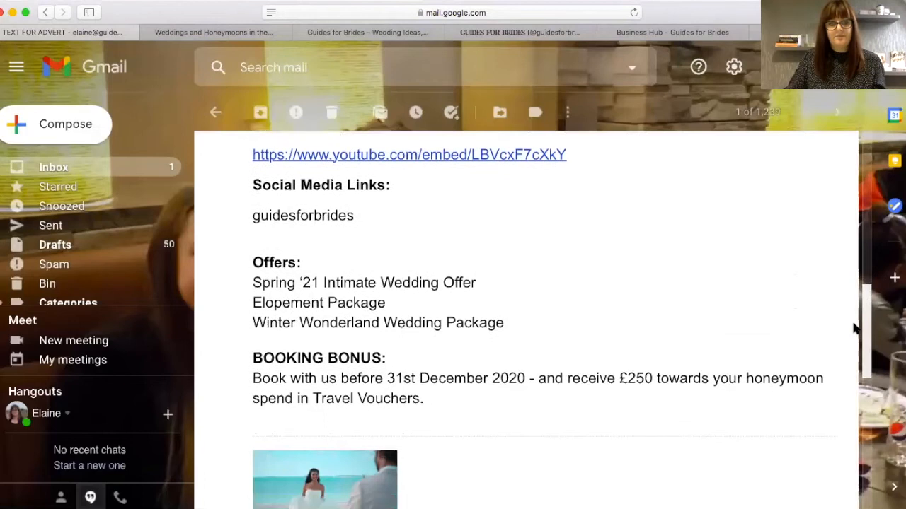
{"action": "left_click_drag", "start_coordinate": [356, 221], "coordinate": [254, 216]}
{"action": "key", "text": "super+c"}
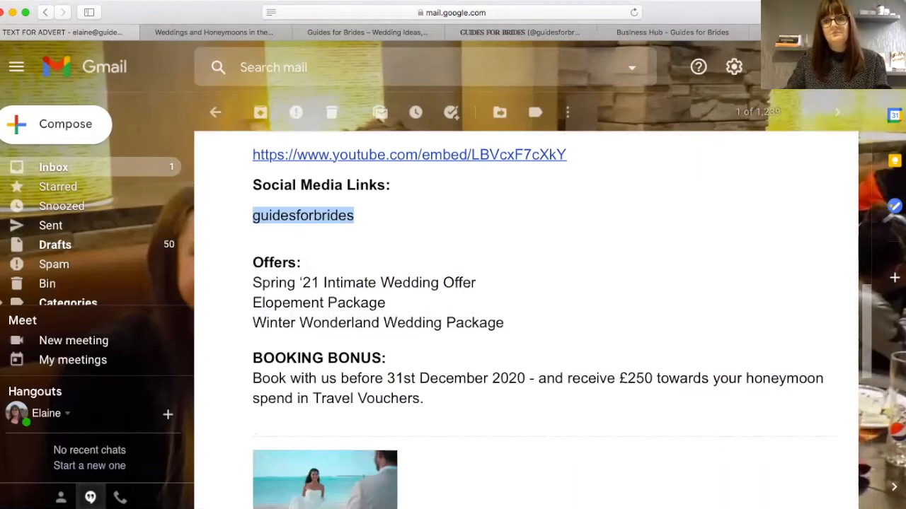
{"action": "left_click", "coordinate": [708, 32]}
{"action": "left_click", "coordinate": [339, 390]}
- Save guidesforbrides as the Facebook, Twitter, Instagram and Pinterest usernames, then view the Instagram profile
{"action": "key", "text": "super+v"}
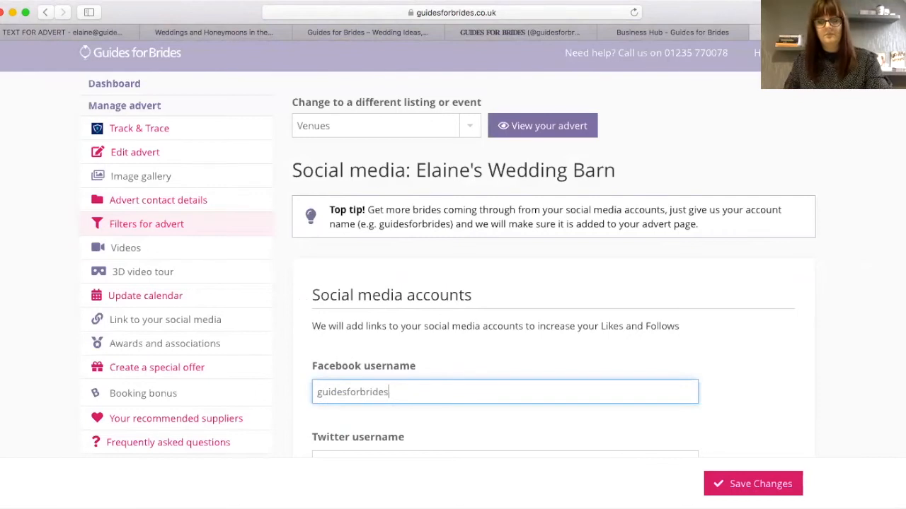
{"action": "scroll", "coordinate": [415, 293], "scroll_direction": "down", "scroll_amount": 5}
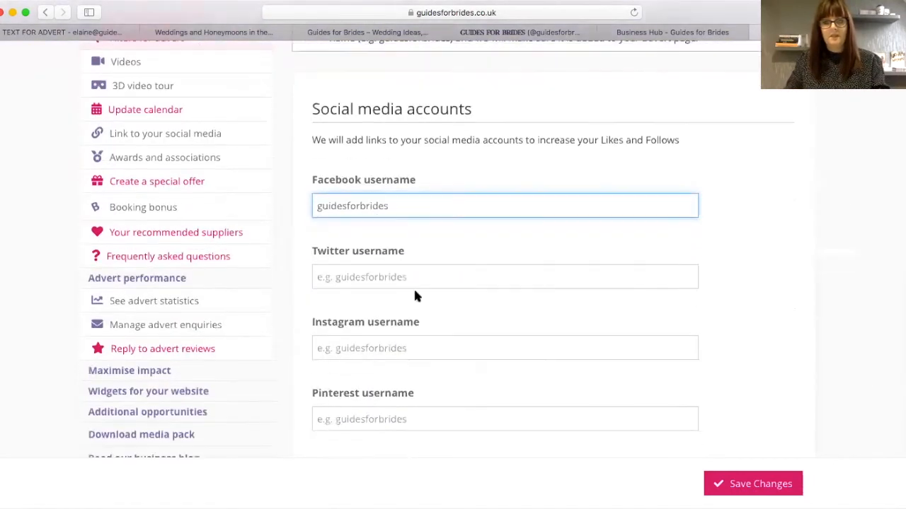
{"action": "left_click", "coordinate": [326, 274]}
{"action": "key", "text": "super+v"}
{"action": "left_click", "coordinate": [340, 348]}
{"action": "key", "text": "super+v"}
{"action": "left_click", "coordinate": [329, 418]}
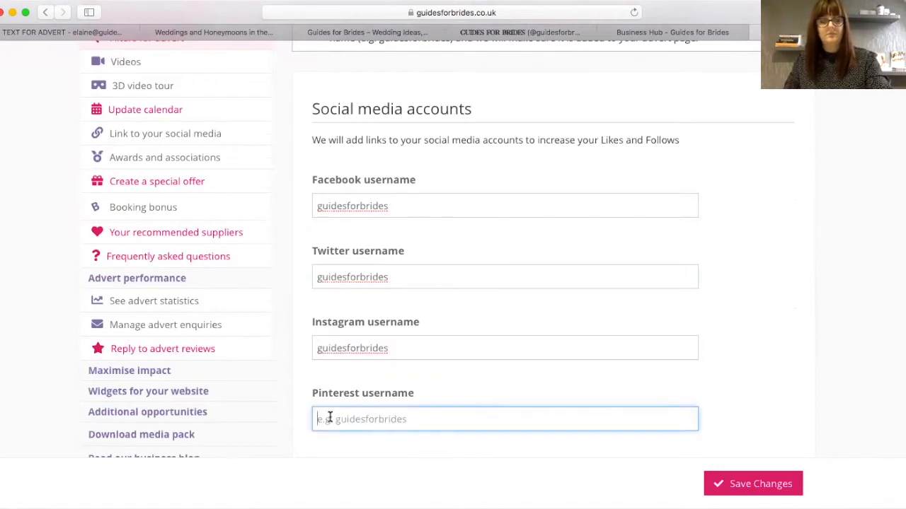
{"action": "key", "text": "super+v"}
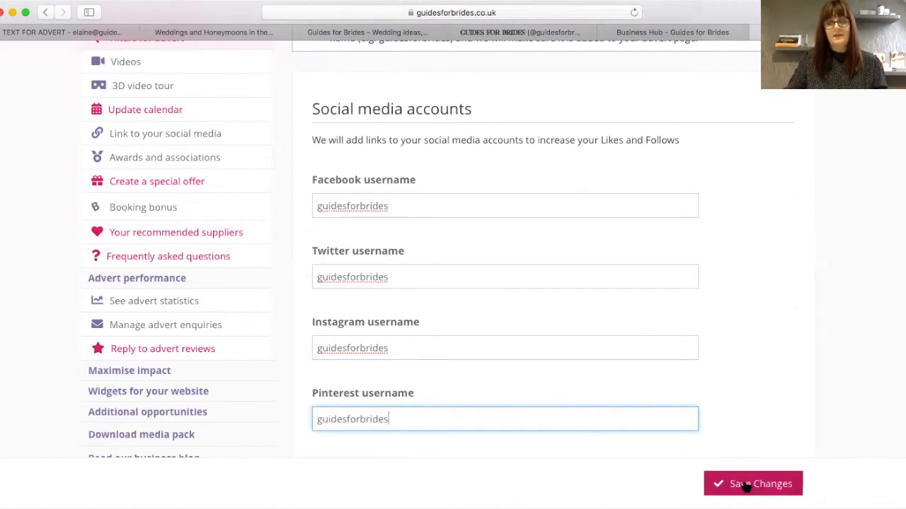
{"action": "left_click", "coordinate": [745, 487]}
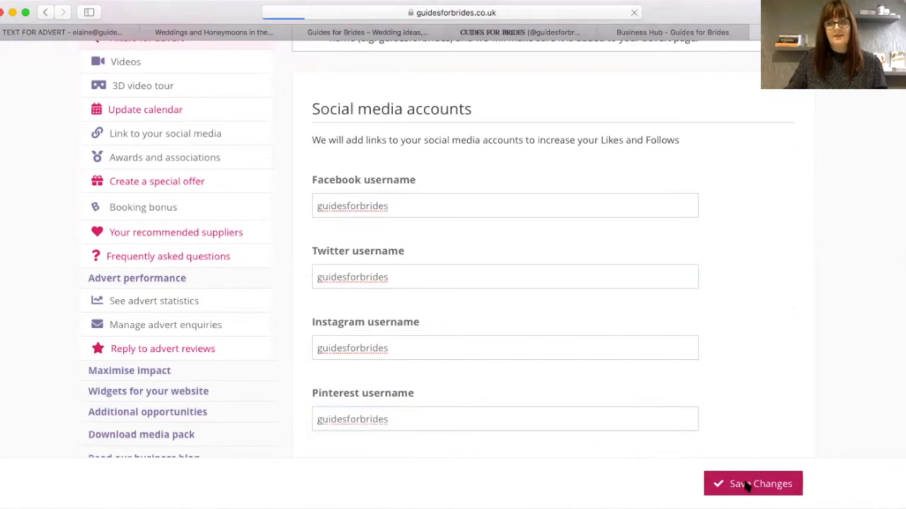
{"action": "left_click", "coordinate": [499, 33]}
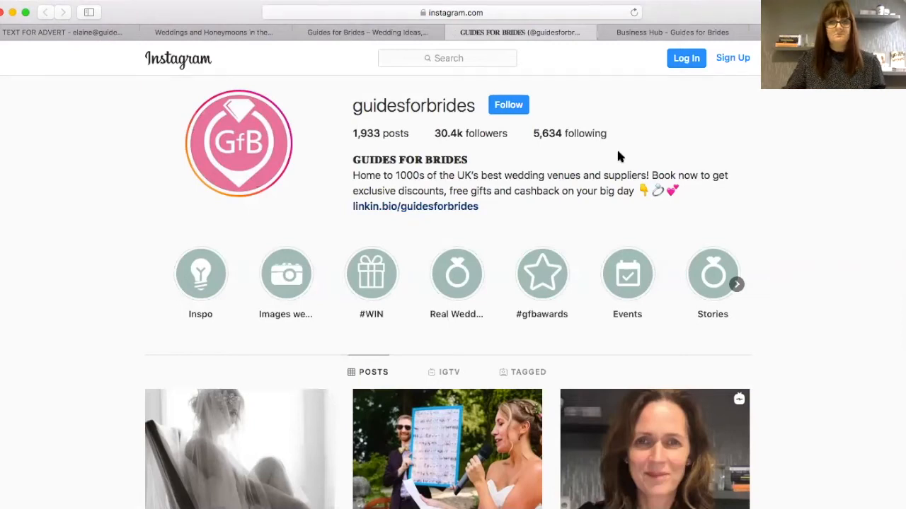
{"action": "left_click", "coordinate": [691, 32]}
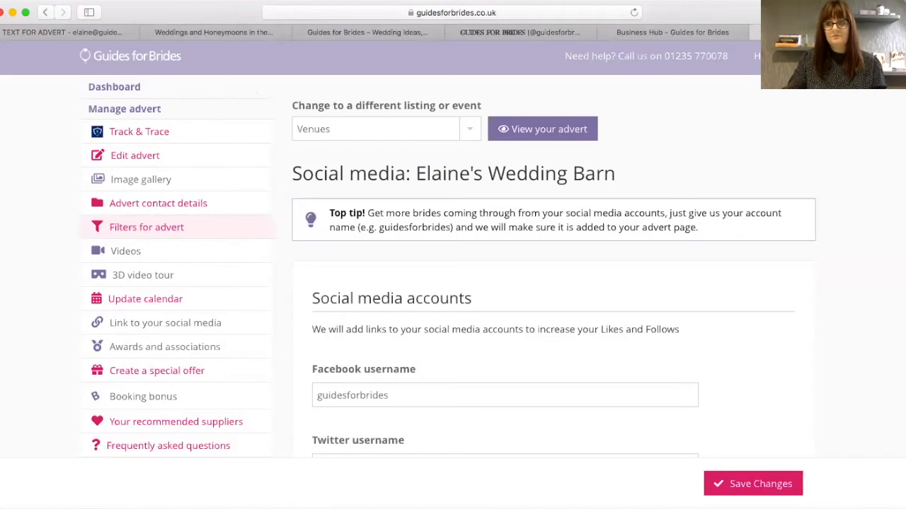
{"action": "scroll", "coordinate": [896, 376], "scroll_direction": "down", "scroll_amount": 2}
{"action": "scroll", "coordinate": [884, 404], "scroll_direction": "down", "scroll_amount": 4}
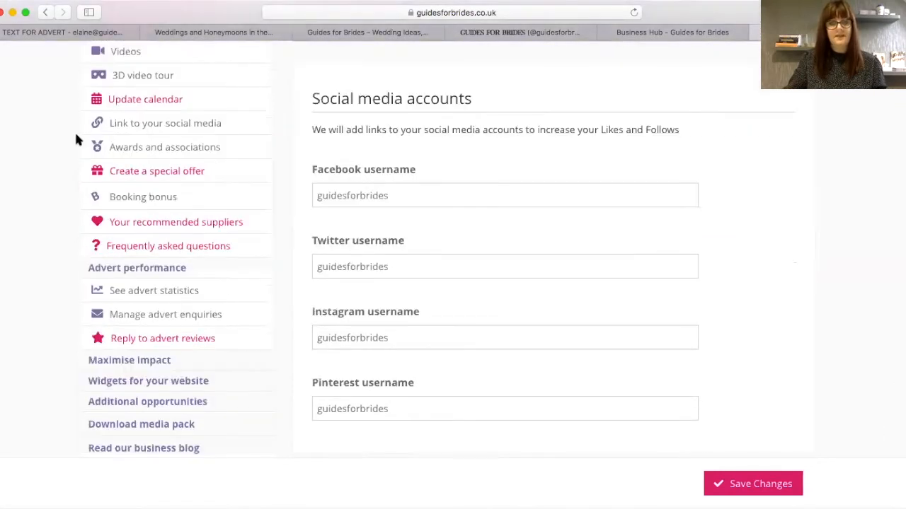
{"action": "scroll", "coordinate": [186, 100], "scroll_direction": "down", "scroll_amount": 2}
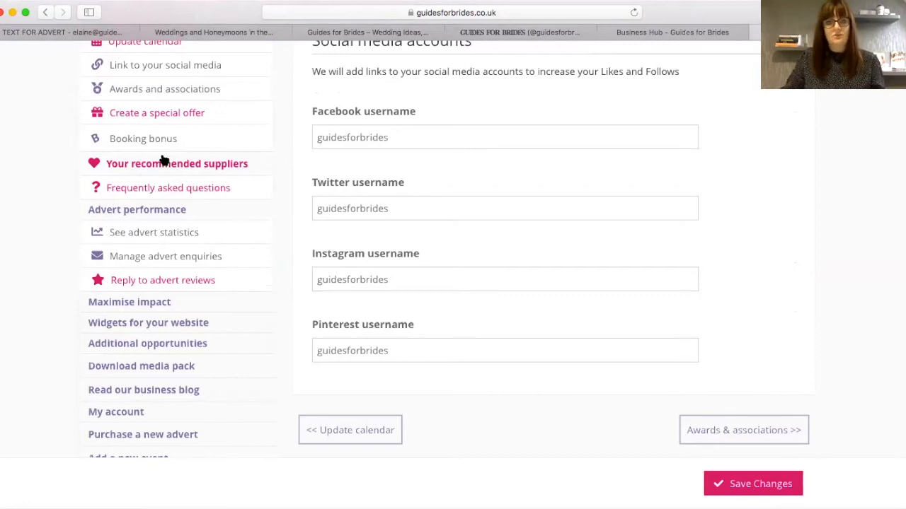
- Go to Your recommended suppliers and add a new supplier entry
{"action": "left_click", "coordinate": [201, 168]}
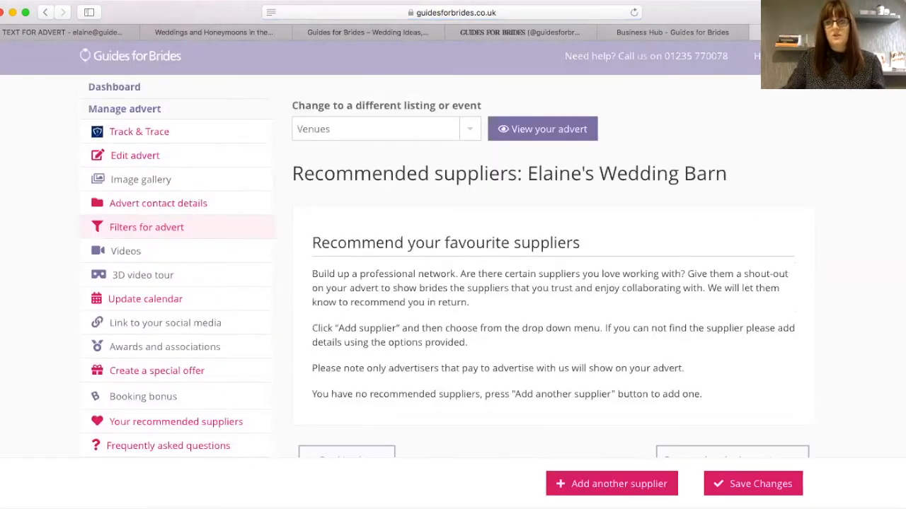
{"action": "scroll", "coordinate": [453, 283], "scroll_direction": "down", "scroll_amount": 5}
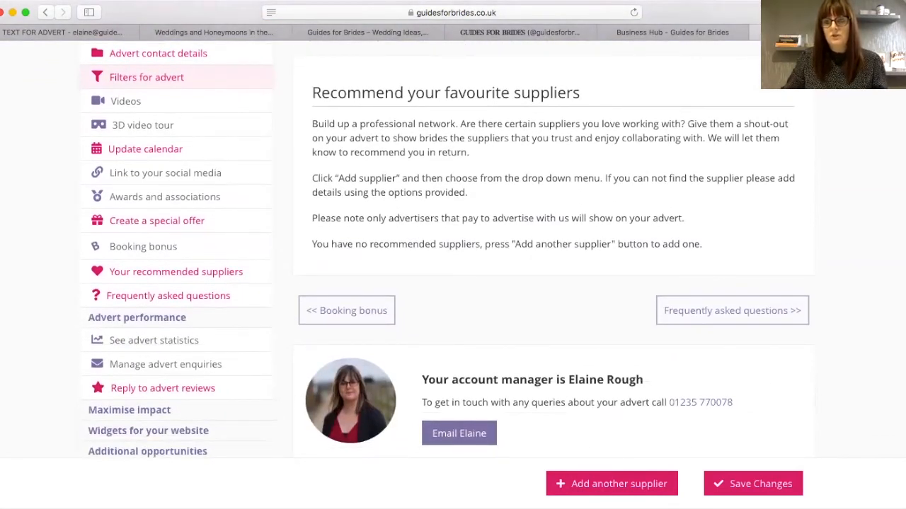
{"action": "scroll", "coordinate": [604, 433], "scroll_direction": "down", "scroll_amount": 3}
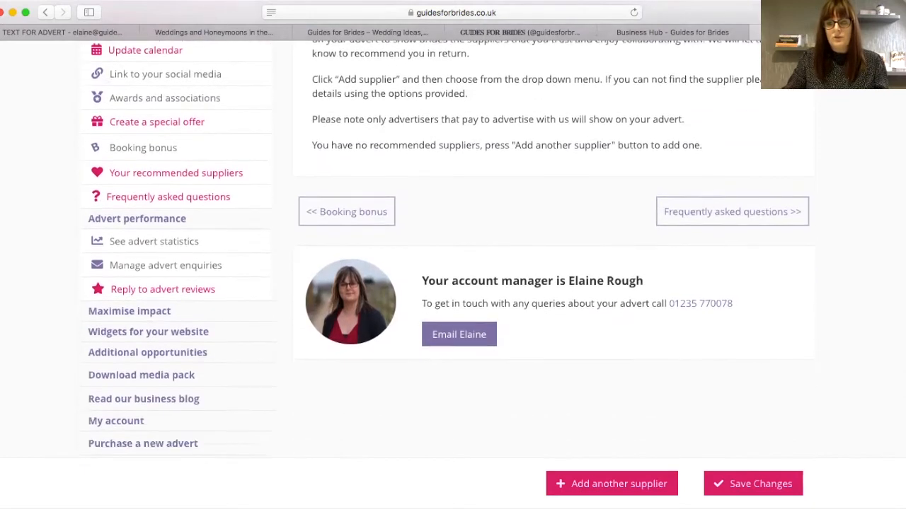
{"action": "left_click", "coordinate": [613, 487]}
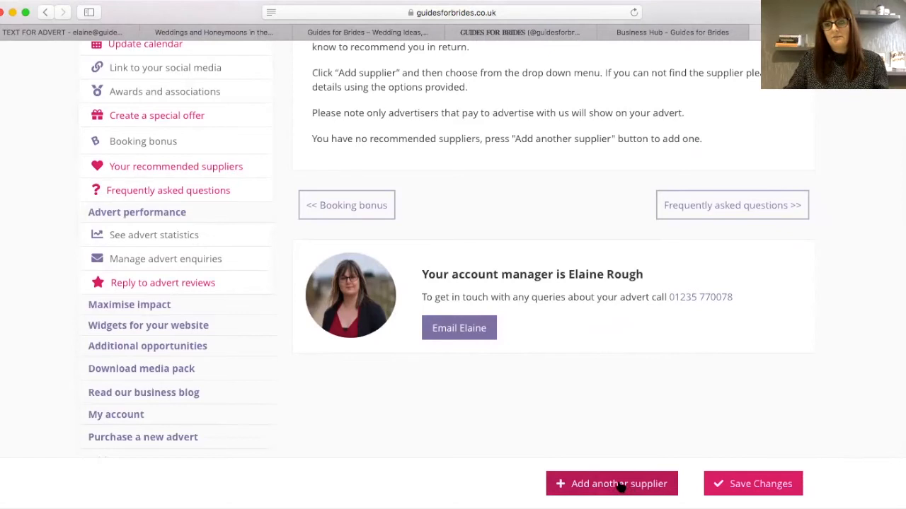
{"action": "scroll", "coordinate": [413, 321], "scroll_direction": "up", "scroll_amount": 3}
- Search 'elaine's', pick Elaine's Wedding Barn as the recommended supplier, and save
{"action": "left_click", "coordinate": [395, 312]}
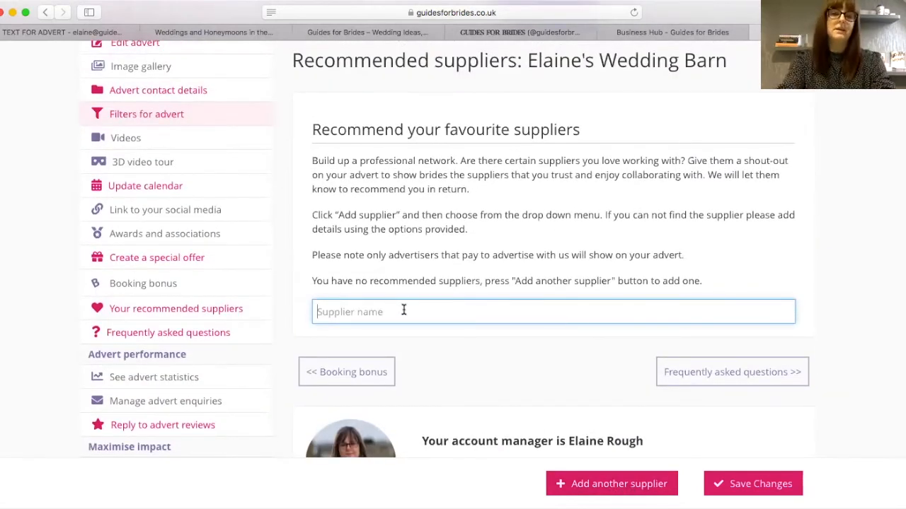
{"action": "type", "text": "elain"}
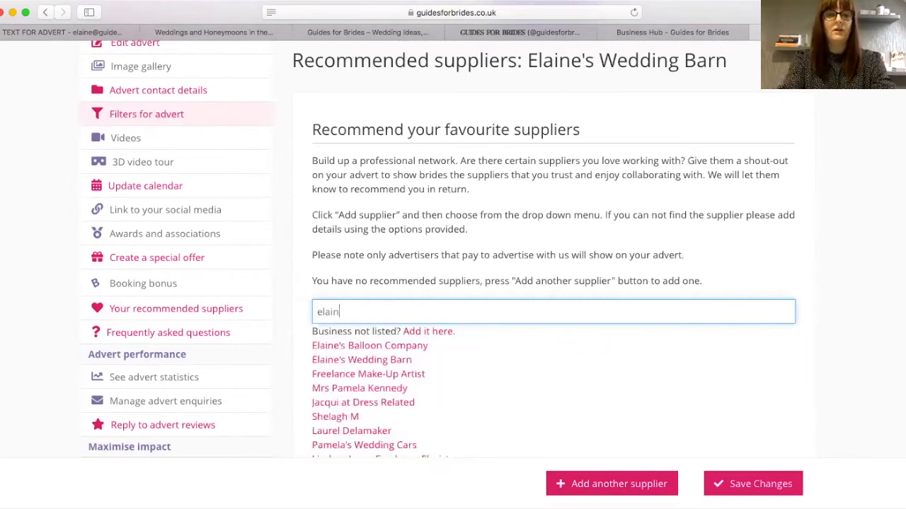
{"action": "type", "text": "e's"}
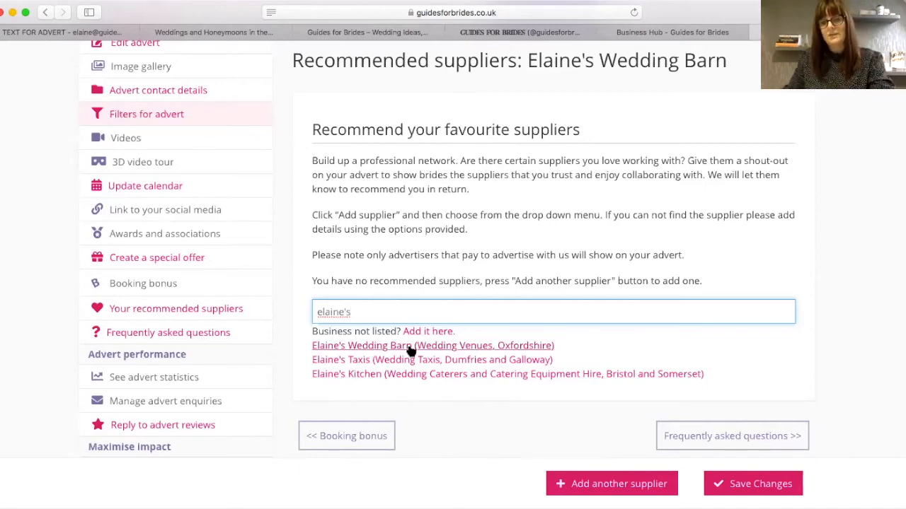
{"action": "left_click", "coordinate": [409, 347]}
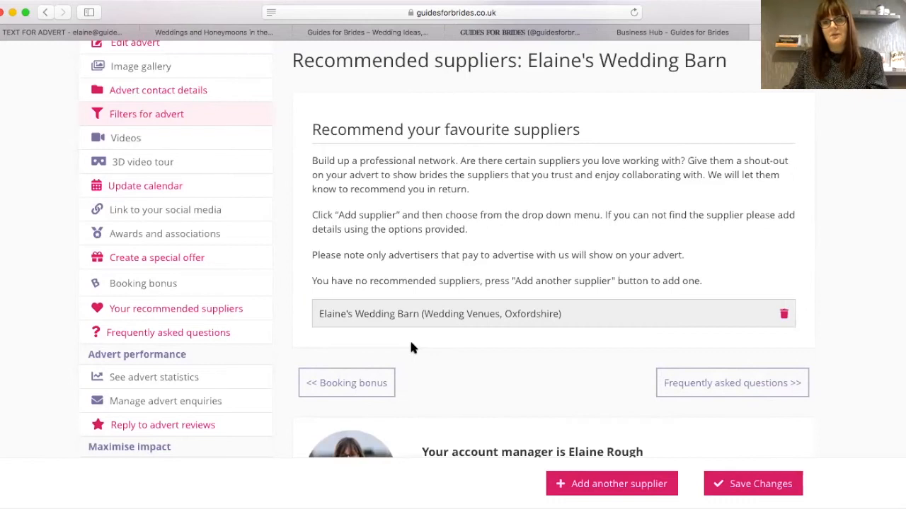
{"action": "left_click", "coordinate": [738, 488]}
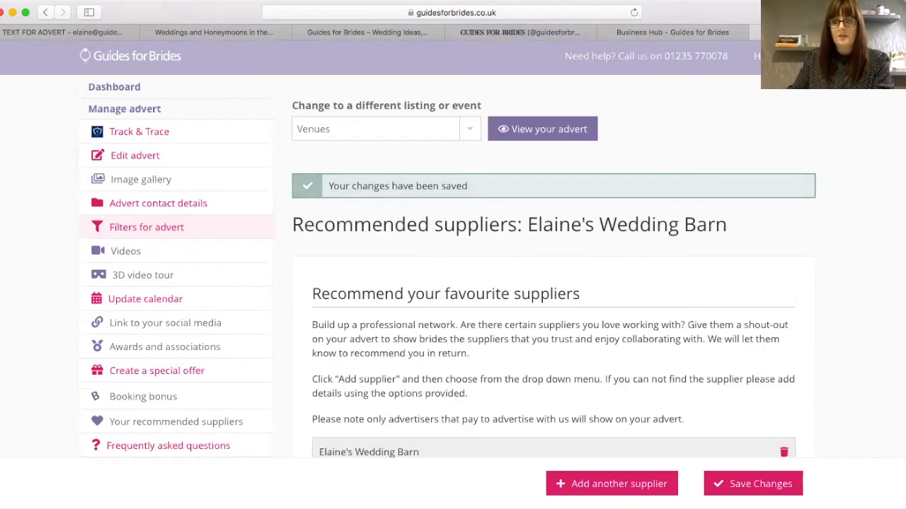
{"action": "scroll", "coordinate": [453, 283], "scroll_direction": "down", "scroll_amount": 1}
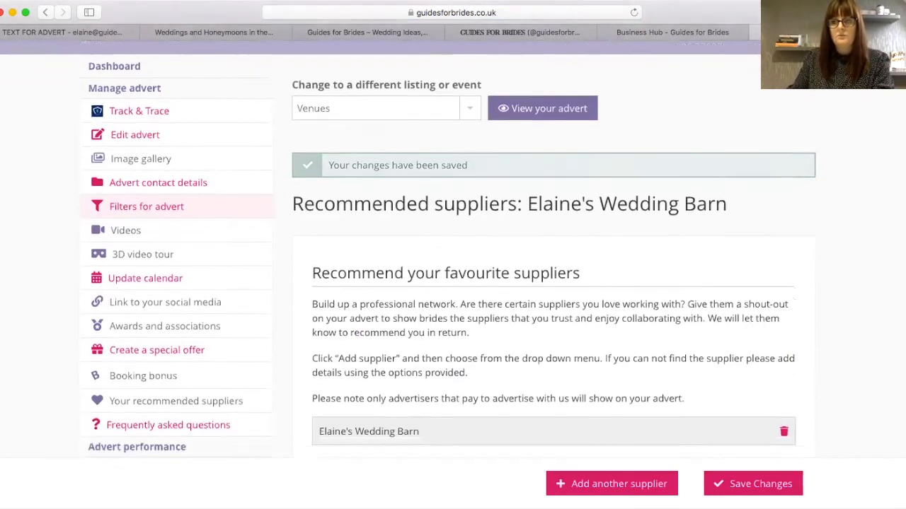
{"action": "scroll", "coordinate": [453, 283], "scroll_direction": "down", "scroll_amount": 5}
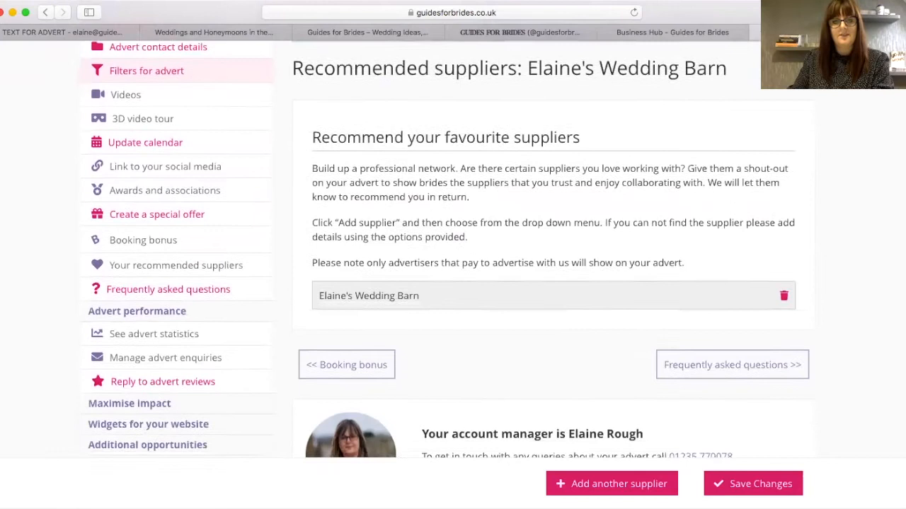
{"action": "scroll", "coordinate": [453, 283], "scroll_direction": "down", "scroll_amount": 1}
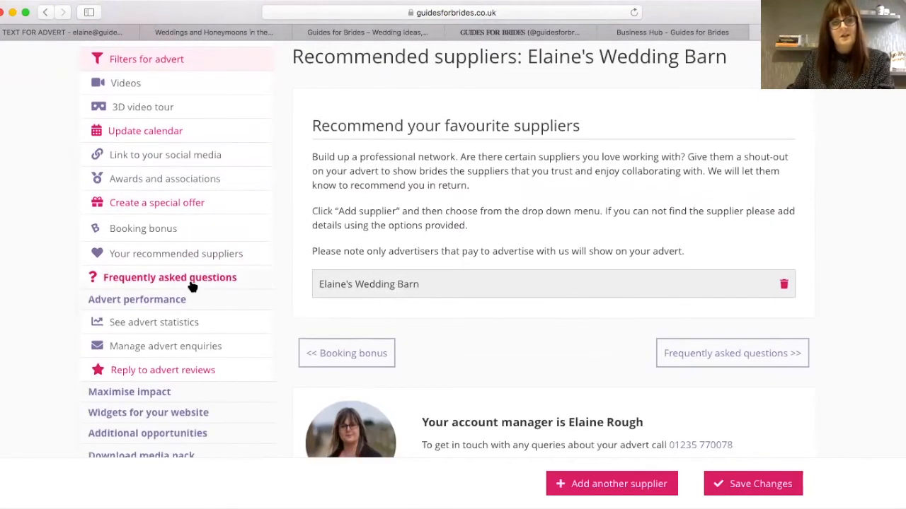
{"action": "scroll", "coordinate": [185, 282], "scroll_direction": "down", "scroll_amount": 2}
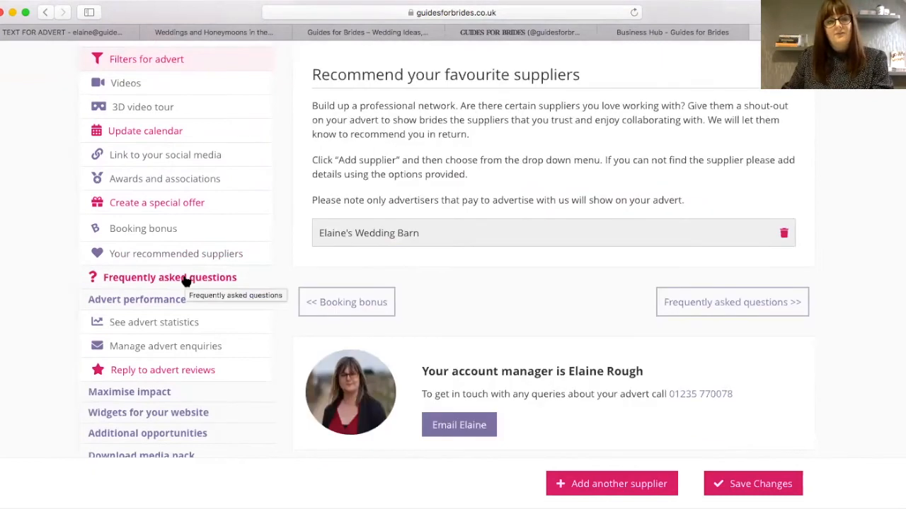
{"action": "left_click", "coordinate": [185, 279]}
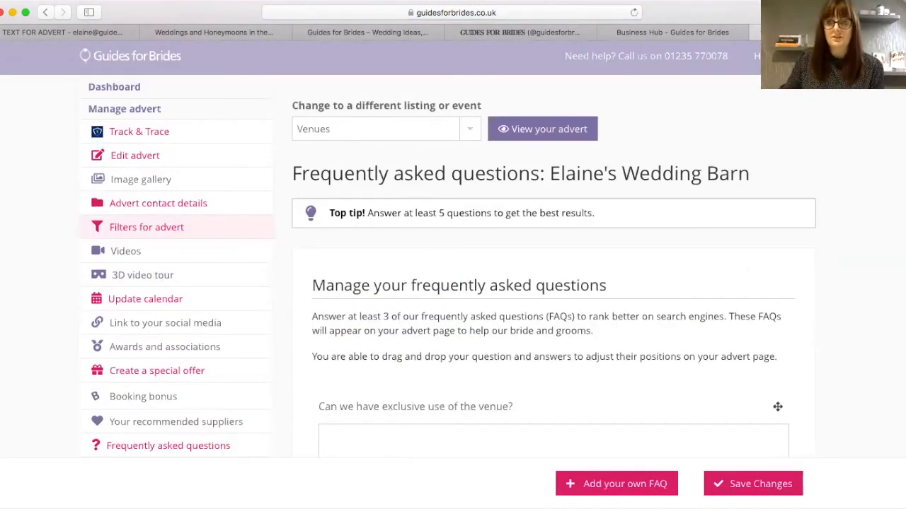
{"action": "scroll", "coordinate": [453, 283], "scroll_direction": "down", "scroll_amount": 6}
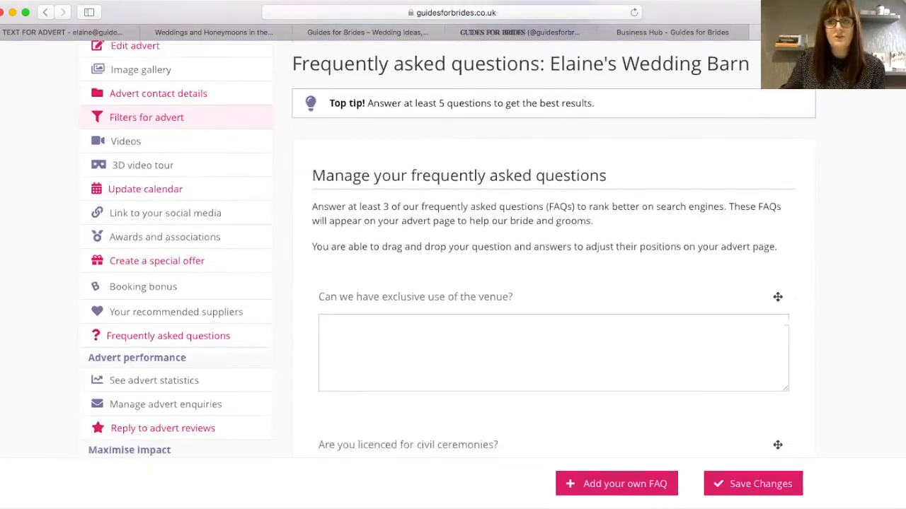
{"action": "scroll", "coordinate": [453, 283], "scroll_direction": "down", "scroll_amount": 14}
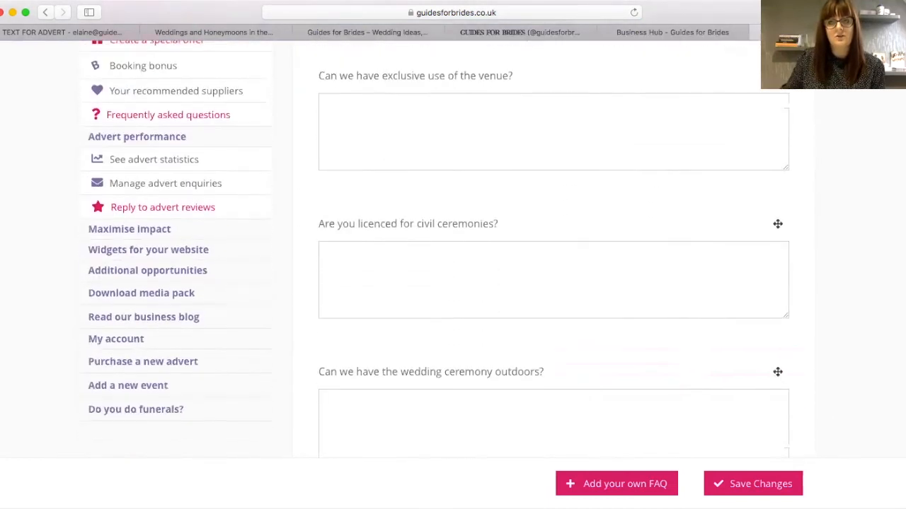
{"action": "scroll", "coordinate": [554, 283], "scroll_direction": "down", "scroll_amount": 8}
{"action": "scroll", "coordinate": [553, 283], "scroll_direction": "up", "scroll_amount": 6}
{"action": "scroll", "coordinate": [452, 283], "scroll_direction": "up", "scroll_amount": 20}
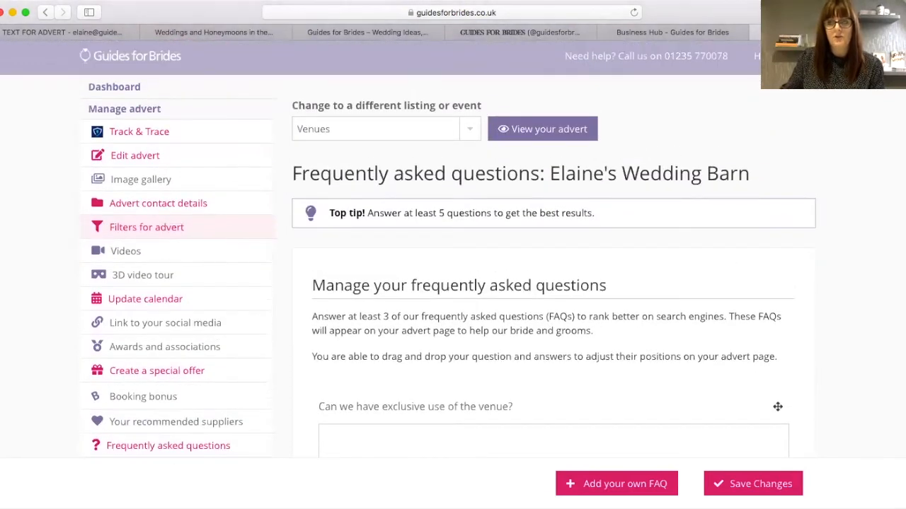
{"action": "scroll", "coordinate": [609, 255], "scroll_direction": "down", "scroll_amount": 7}
{"action": "left_click", "coordinate": [608, 239]}
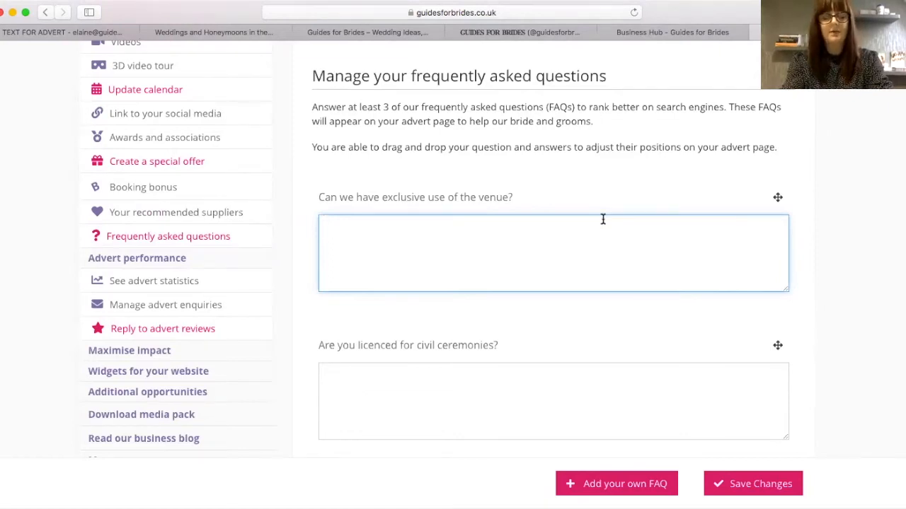
- Answer the exclusive-use FAQ about bringing your own team, and the civil ceremonies FAQ with 'inside and outside ceremonies allowed'
{"action": "type", "text": "Yes, yo"}
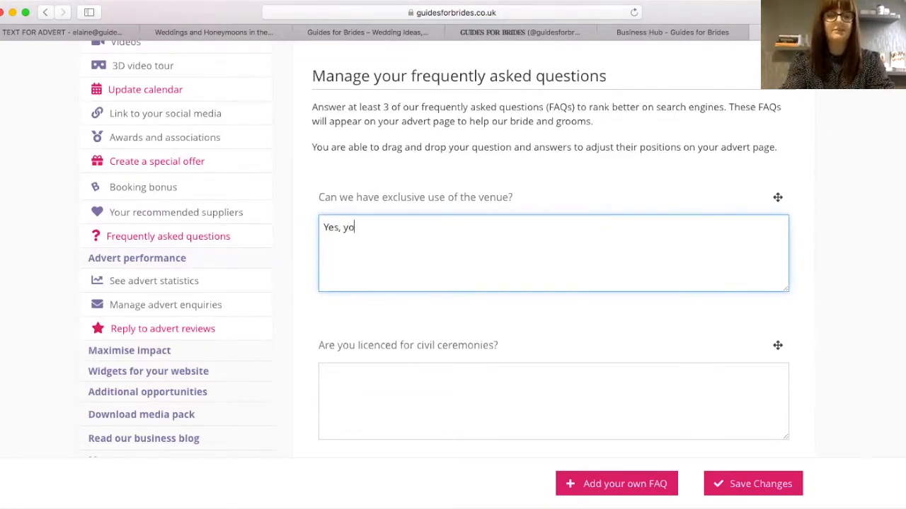
{"action": "type", "text": "u can! And you can use the servi"}
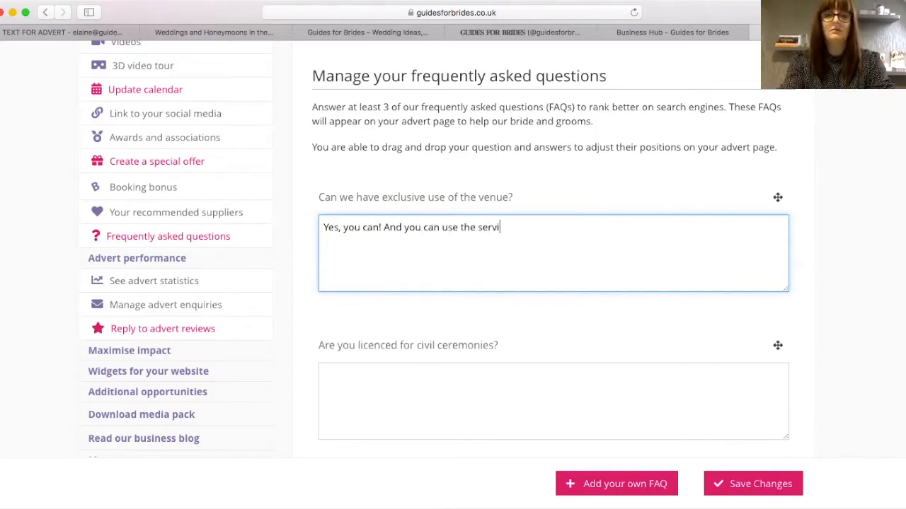
{"action": "type", "text": "ces of"}
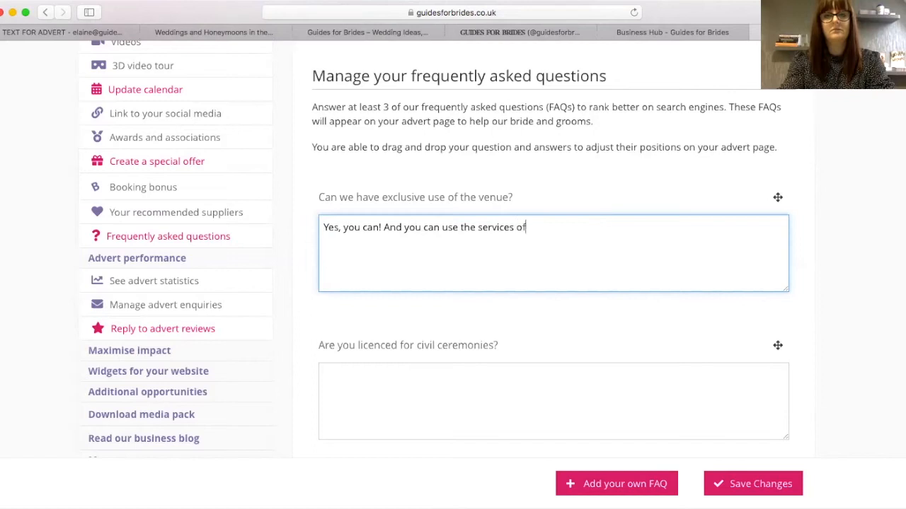
{"action": "type", "text": " us to help you"}
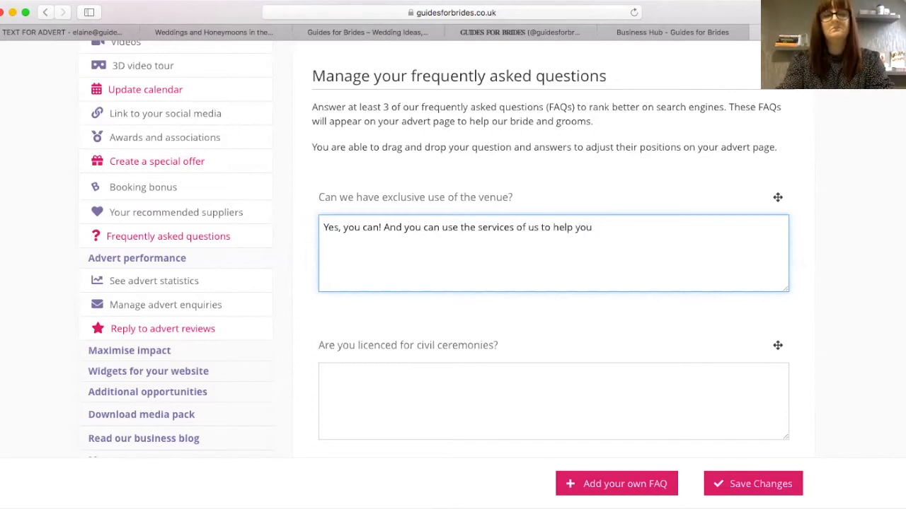
{"action": "type", "text": " during the day or "}
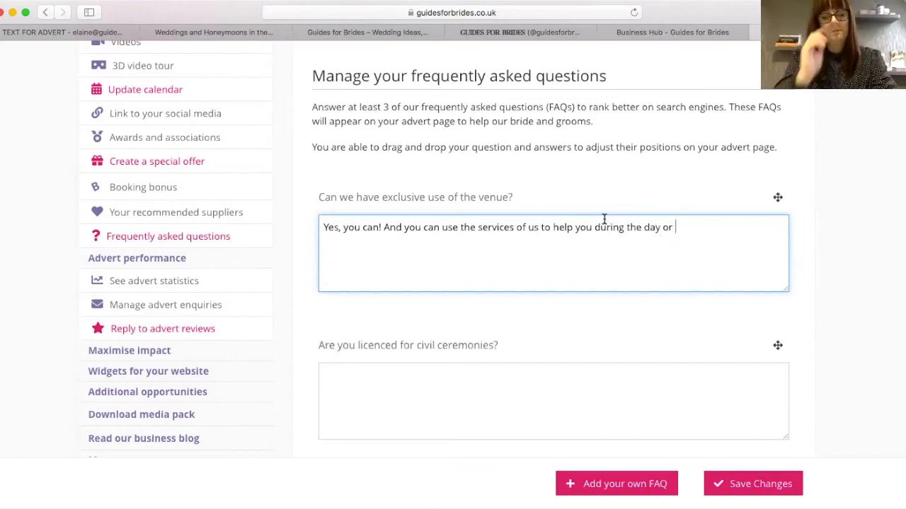
{"action": "type", "text": "bring in your own team"}
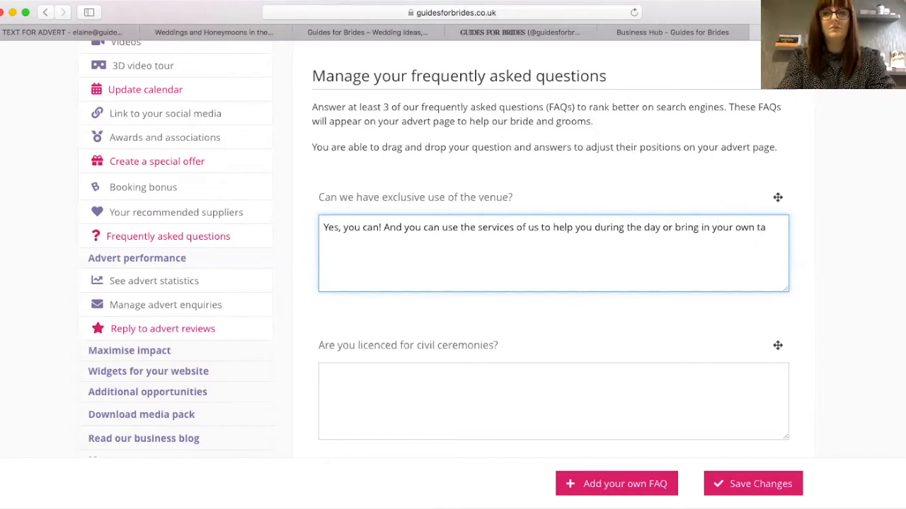
{"action": "left_click", "coordinate": [502, 374]}
{"action": "type", "text": "Ye"}
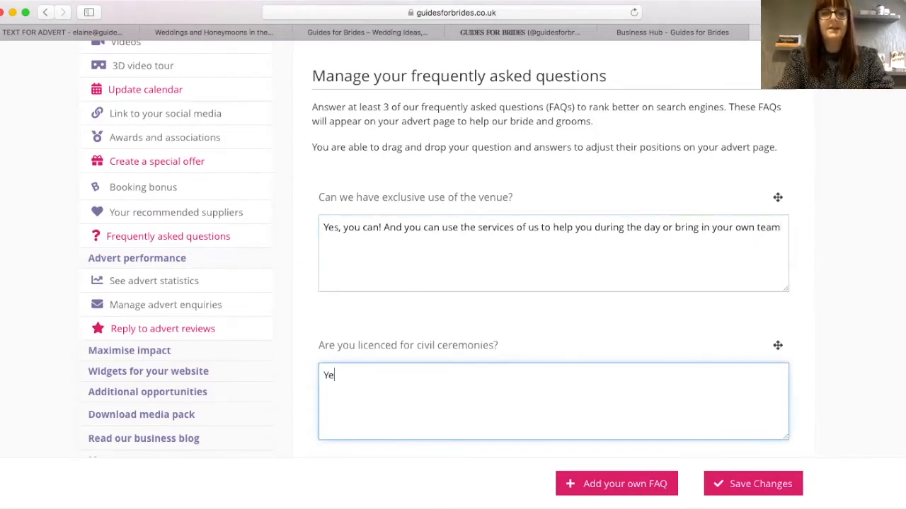
{"action": "type", "text": "s, both mar"}
{"action": "key", "text": "BackSpace"}
{"action": "key", "text": "BackSpace"}
{"action": "key", "text": "BackSpace"}
{"action": "type", "text": "ins"}
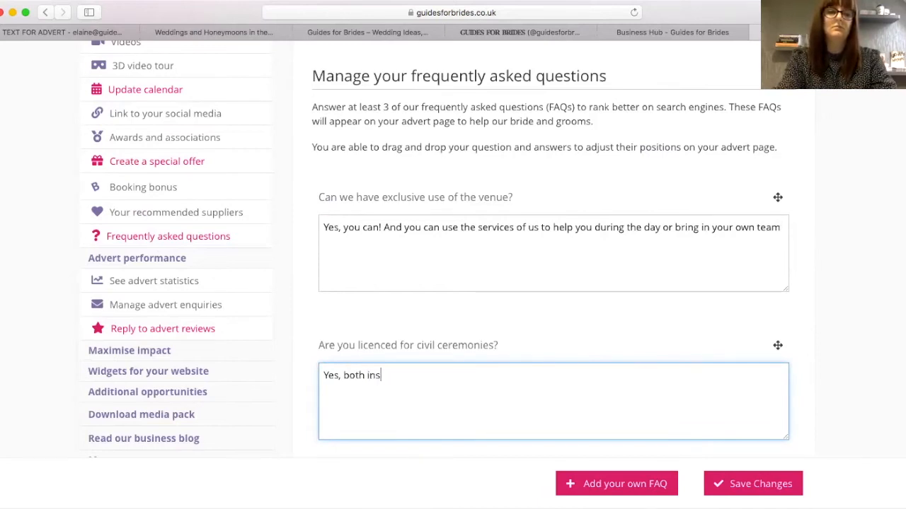
{"action": "type", "text": "ide and outside and outsi"}
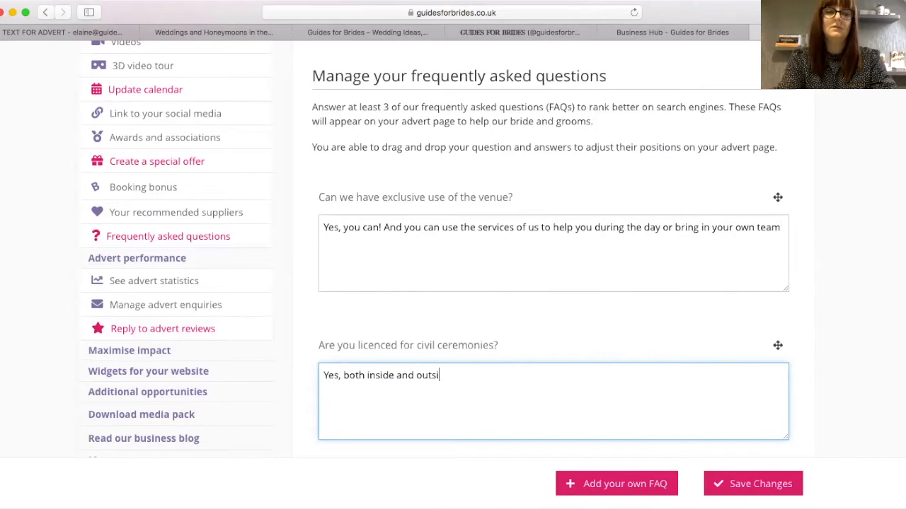
{"action": "type", "text": "de ceremo"}
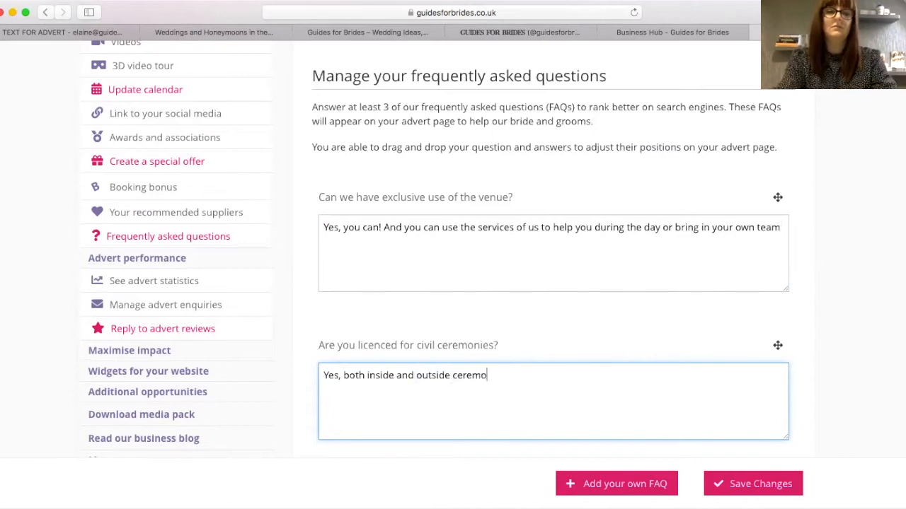
{"action": "type", "text": "nies allowed"}
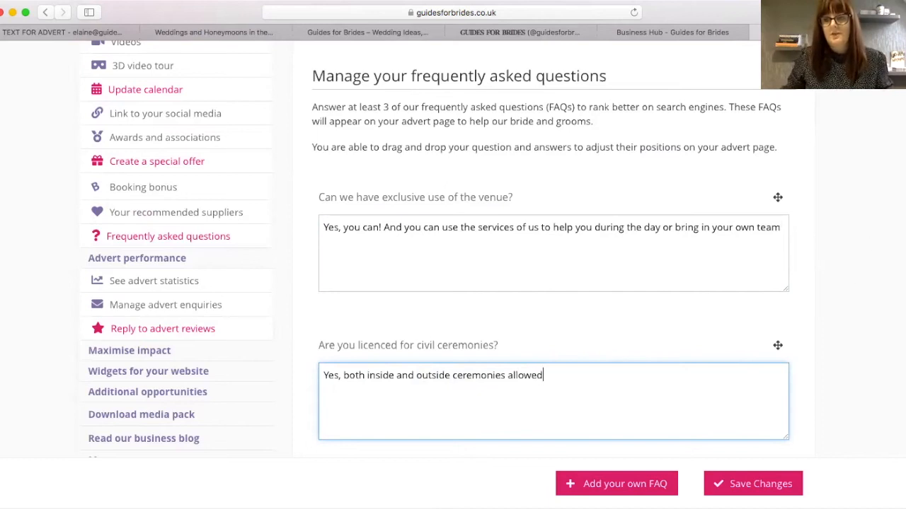
- Answer 'Can we use our own caterers?' with 'Yes, with all the liability insurances in place.'
{"action": "scroll", "coordinate": [887, 208], "scroll_direction": "down", "scroll_amount": 5}
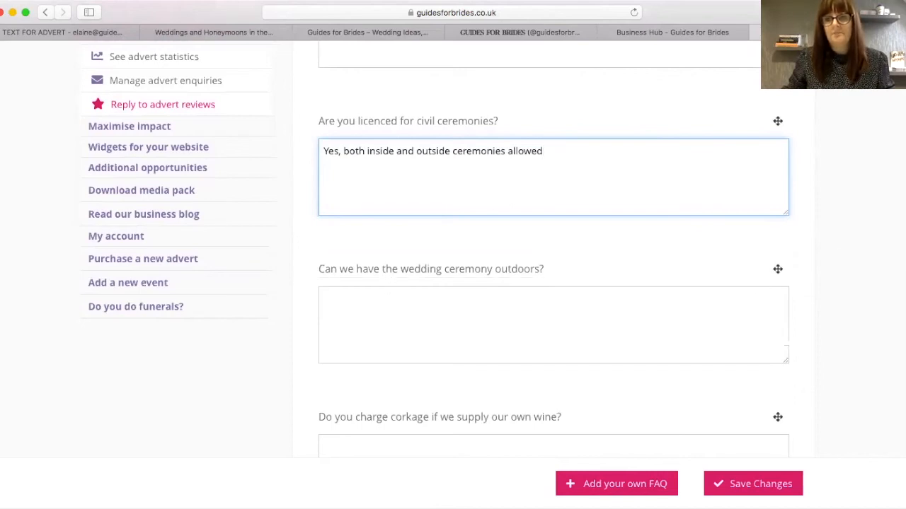
{"action": "scroll", "coordinate": [680, 236], "scroll_direction": "down", "scroll_amount": 5}
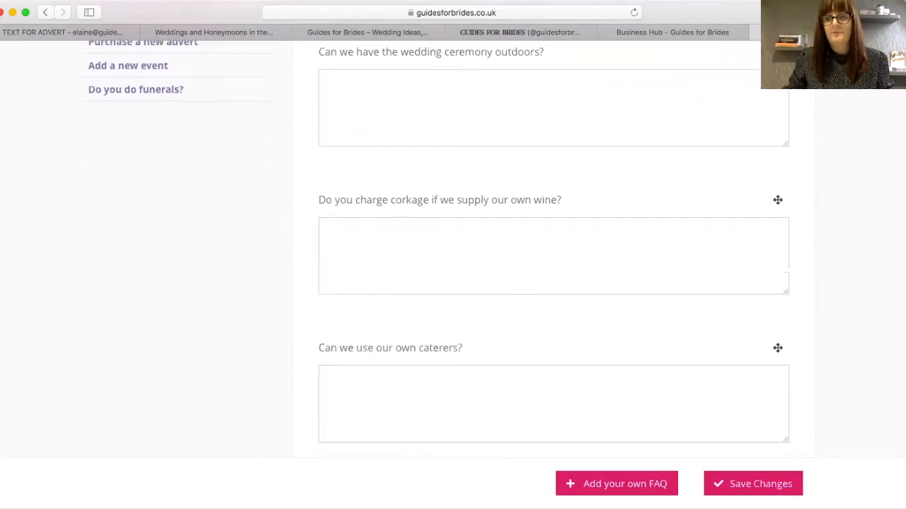
{"action": "scroll", "coordinate": [464, 252], "scroll_direction": "down", "scroll_amount": 4}
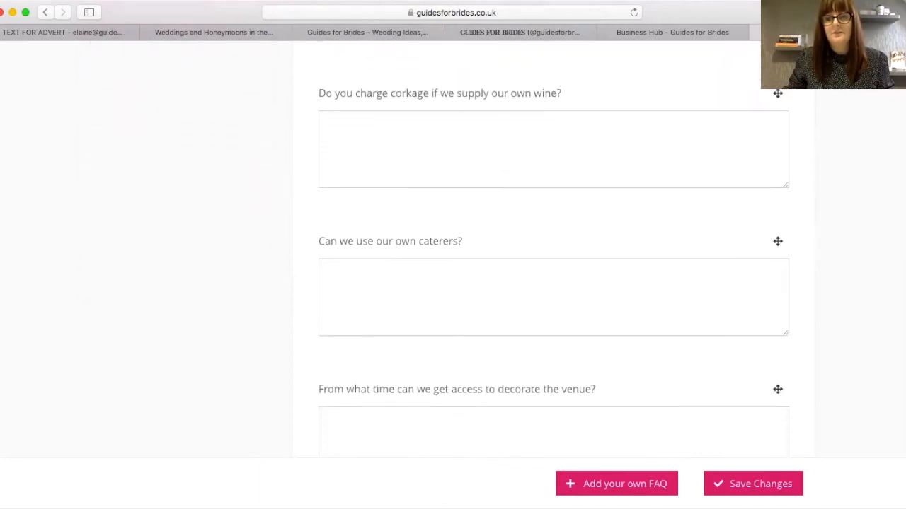
{"action": "scroll", "coordinate": [553, 249], "scroll_direction": "down", "scroll_amount": 2}
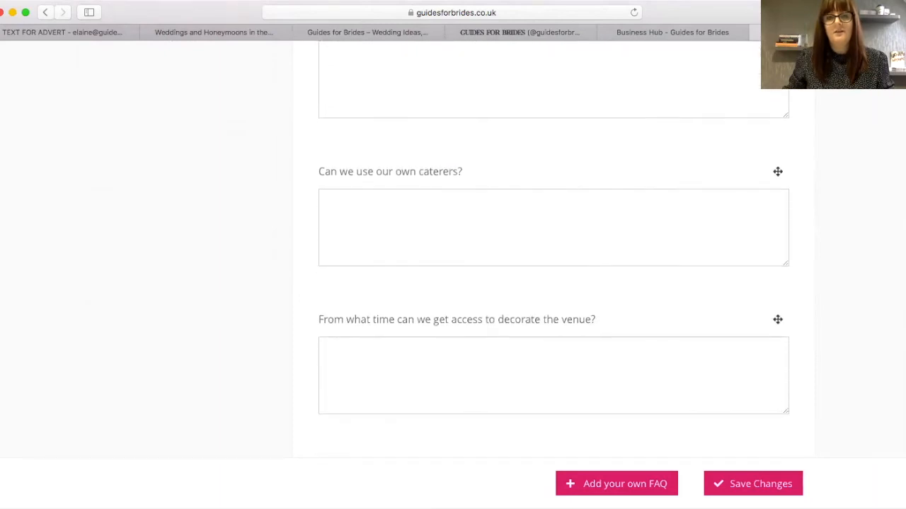
{"action": "left_click", "coordinate": [640, 209]}
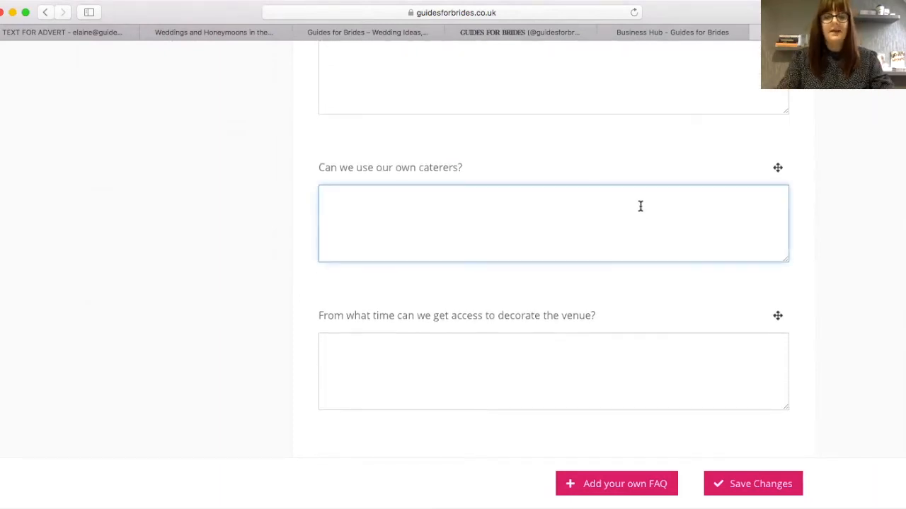
{"action": "type", "text": "Yes, wi"}
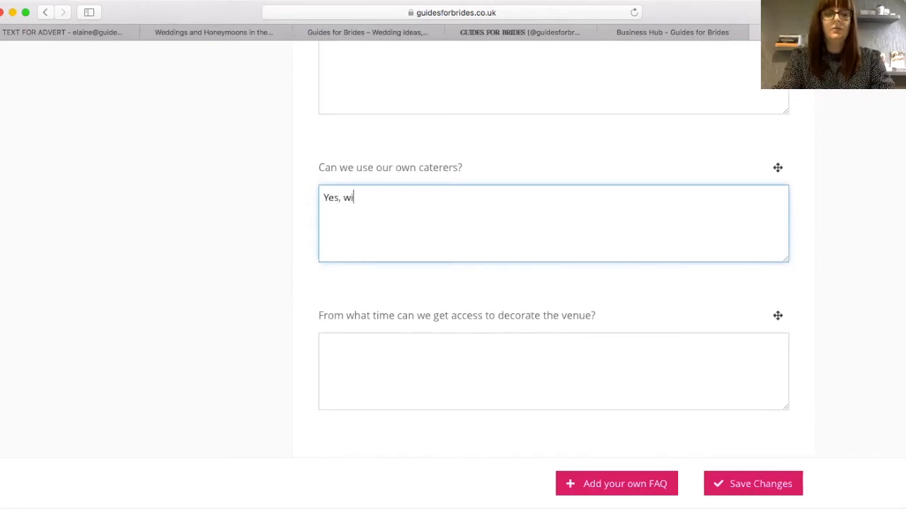
{"action": "type", "text": "th all the liability insurances in place."}
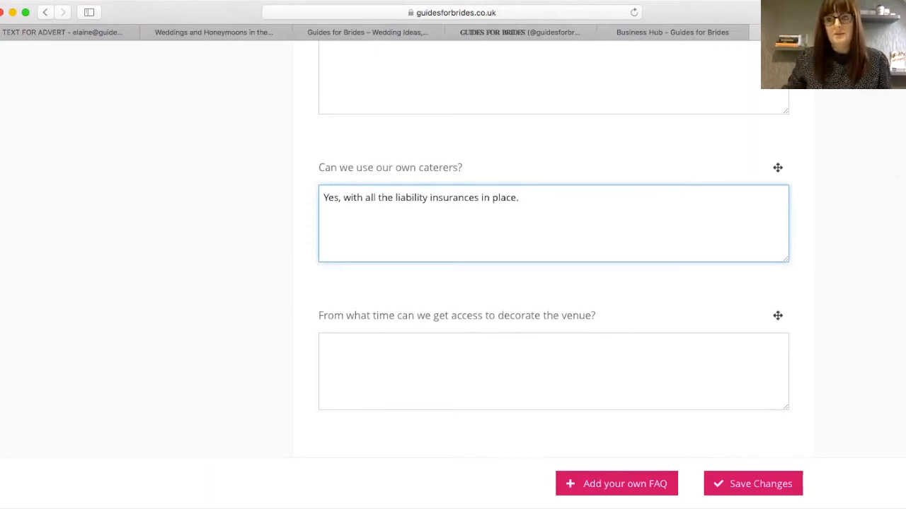
{"action": "scroll", "coordinate": [553, 283], "scroll_direction": "down", "scroll_amount": 1}
{"action": "scroll", "coordinate": [553, 283], "scroll_direction": "down", "scroll_amount": 1}
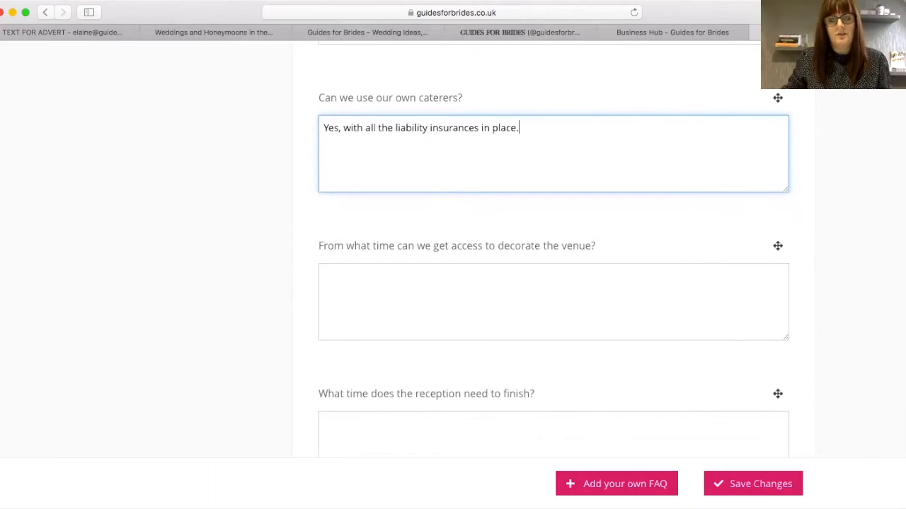
{"action": "scroll", "coordinate": [553, 283], "scroll_direction": "down", "scroll_amount": 2}
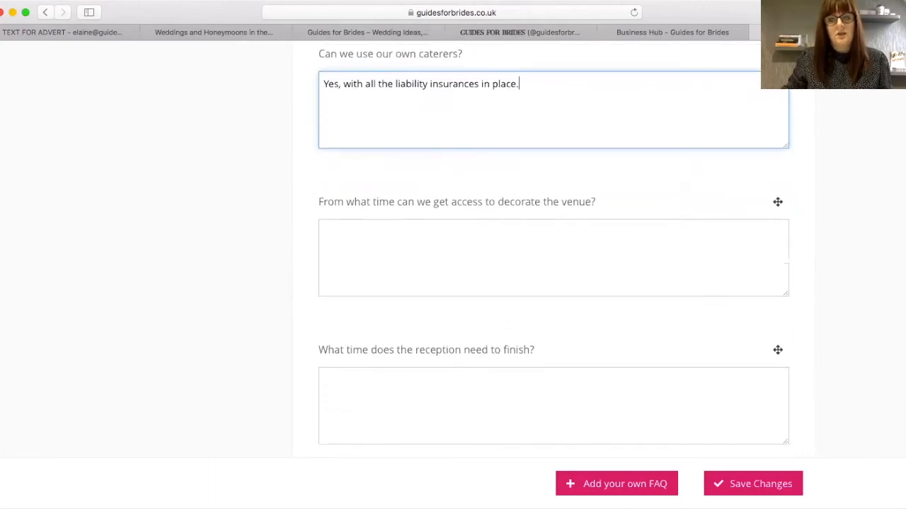
{"action": "scroll", "coordinate": [554, 283], "scroll_direction": "down", "scroll_amount": 2}
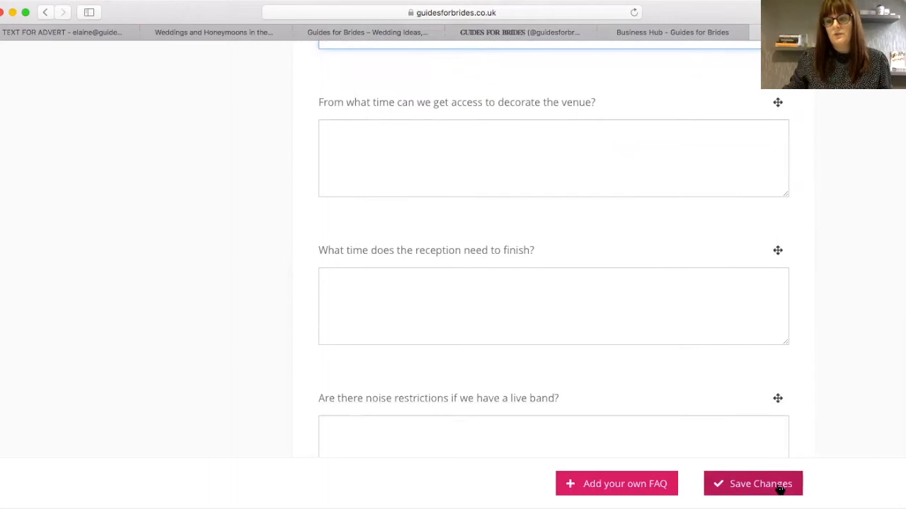
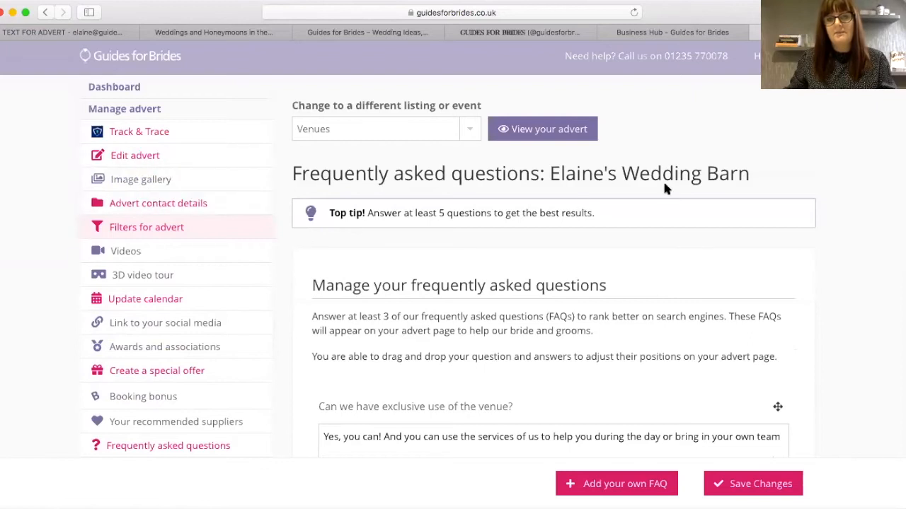
- Open Elaine's Wedding Barn's public advert and expand The Details section
{"action": "left_click", "coordinate": [535, 128]}
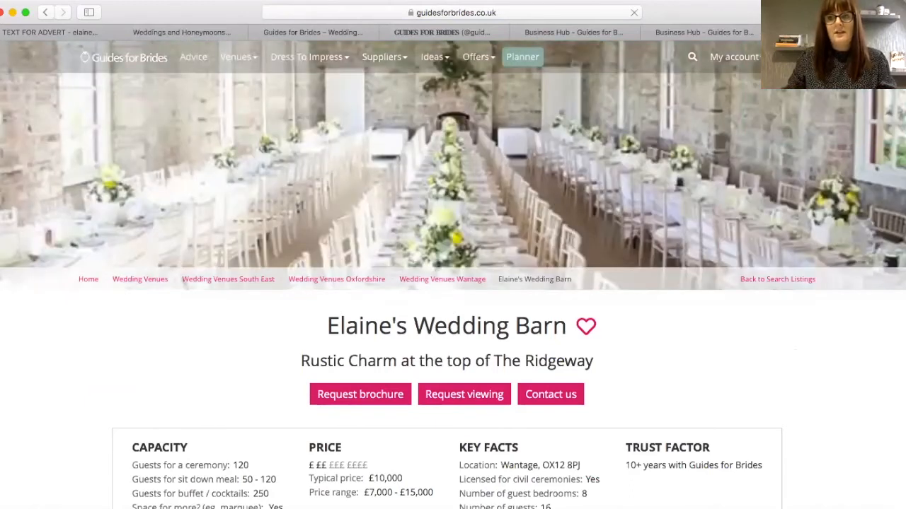
{"action": "scroll", "coordinate": [453, 283], "scroll_direction": "down", "scroll_amount": 8}
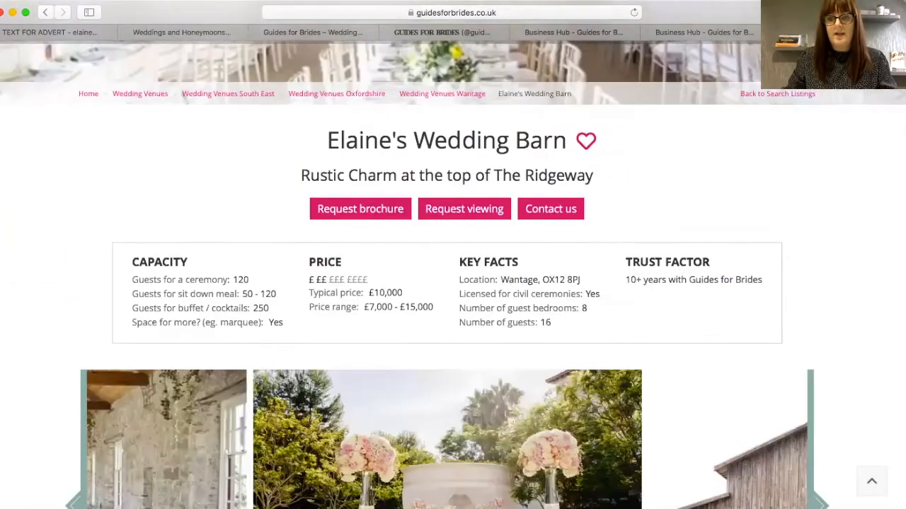
{"action": "scroll", "coordinate": [452, 283], "scroll_direction": "down", "scroll_amount": 3}
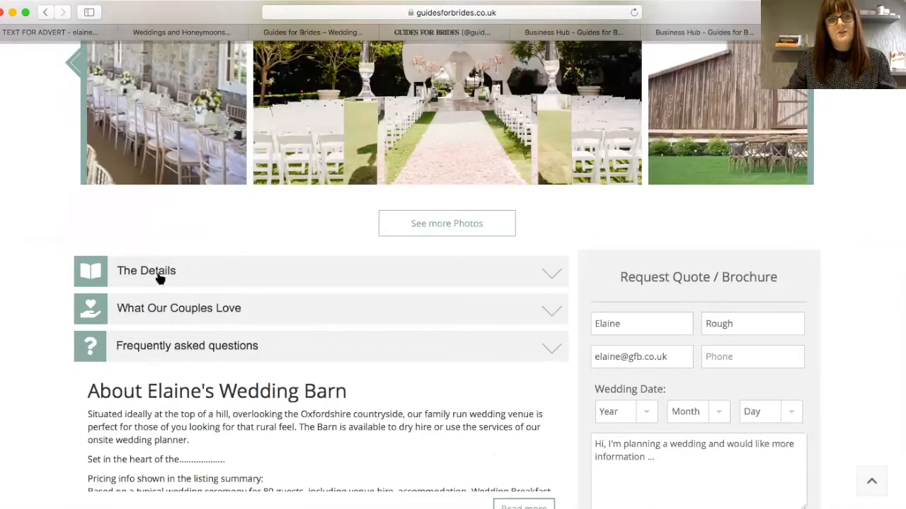
{"action": "left_click", "coordinate": [160, 278]}
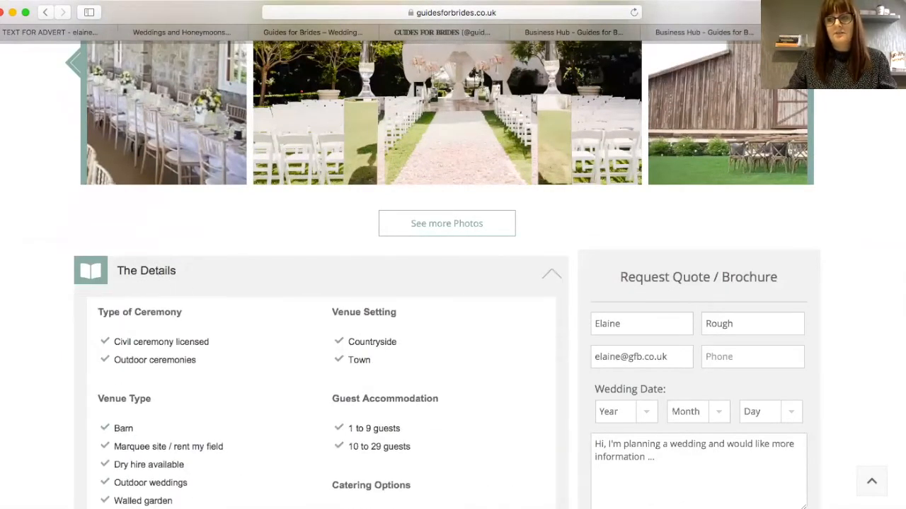
- Expand What Our Couples Love and Frequently asked questions to review the three FAQ answers
{"action": "scroll", "coordinate": [452, 283], "scroll_direction": "down", "scroll_amount": 3}
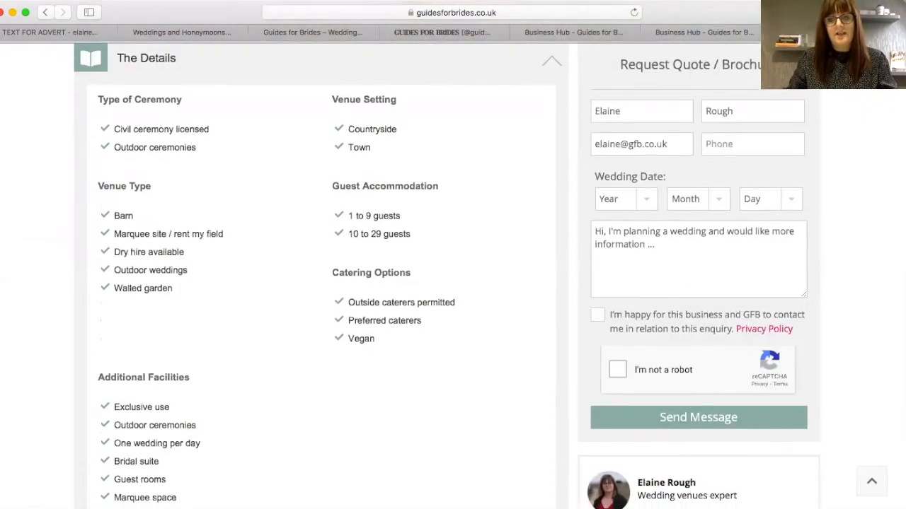
{"action": "scroll", "coordinate": [453, 283], "scroll_direction": "down", "scroll_amount": 1}
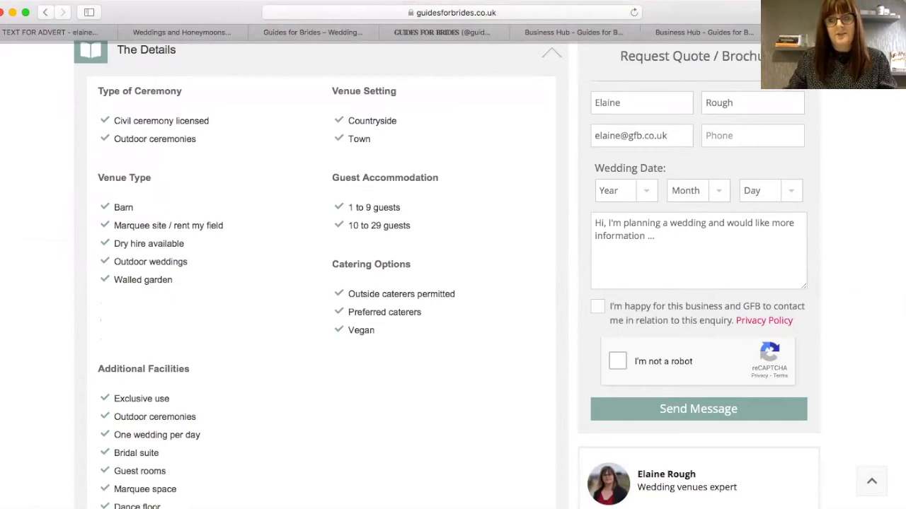
{"action": "scroll", "coordinate": [453, 283], "scroll_direction": "down", "scroll_amount": 1}
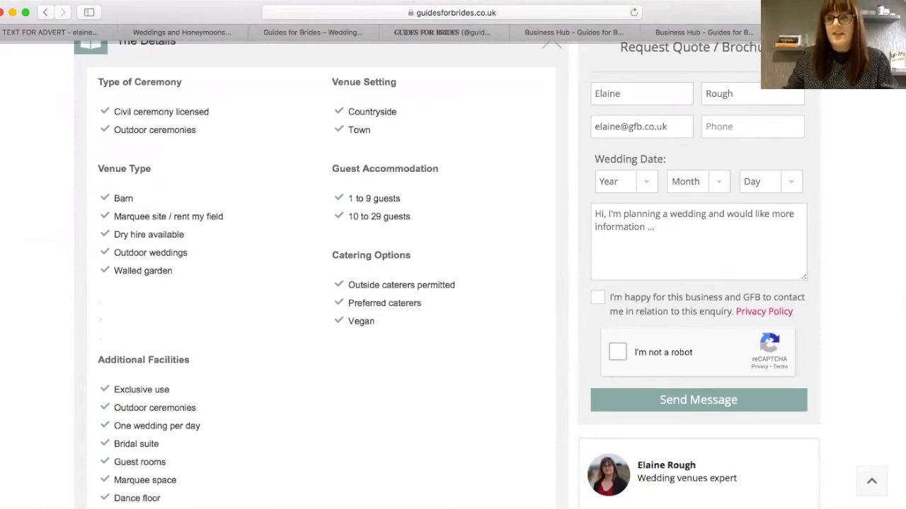
{"action": "scroll", "coordinate": [453, 283], "scroll_direction": "down", "scroll_amount": 3}
{"action": "scroll", "coordinate": [492, 249], "scroll_direction": "down", "scroll_amount": 10}
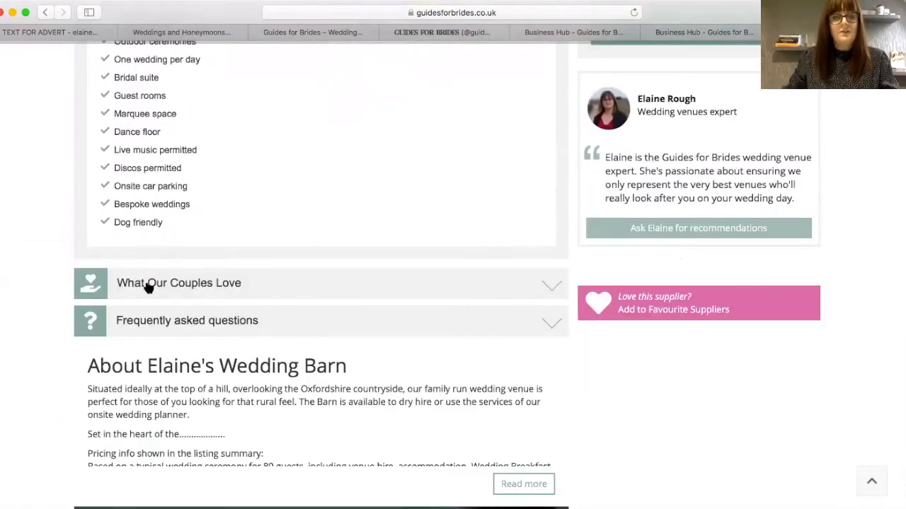
{"action": "left_click", "coordinate": [153, 286]}
{"action": "scroll", "coordinate": [491, 264], "scroll_direction": "down", "scroll_amount": 15}
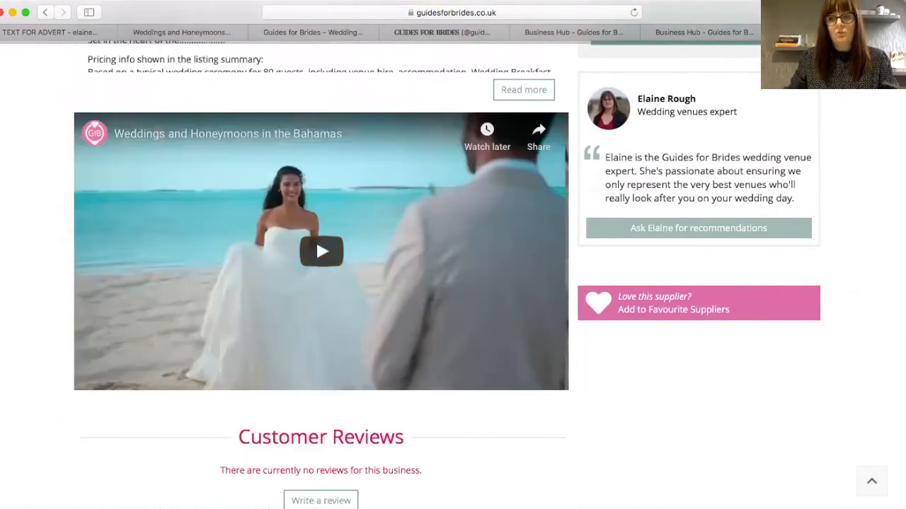
{"action": "scroll", "coordinate": [315, 239], "scroll_direction": "up", "scroll_amount": 12}
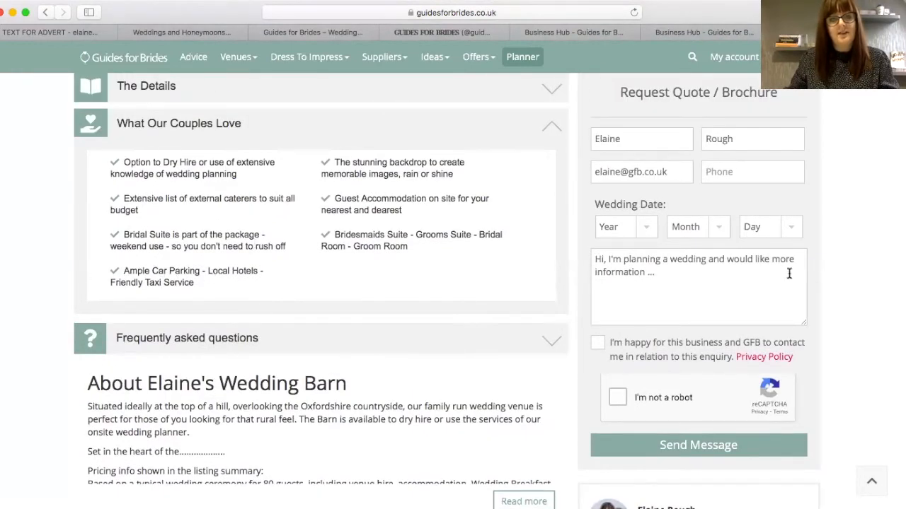
{"action": "scroll", "coordinate": [209, 290], "scroll_direction": "down", "scroll_amount": 2}
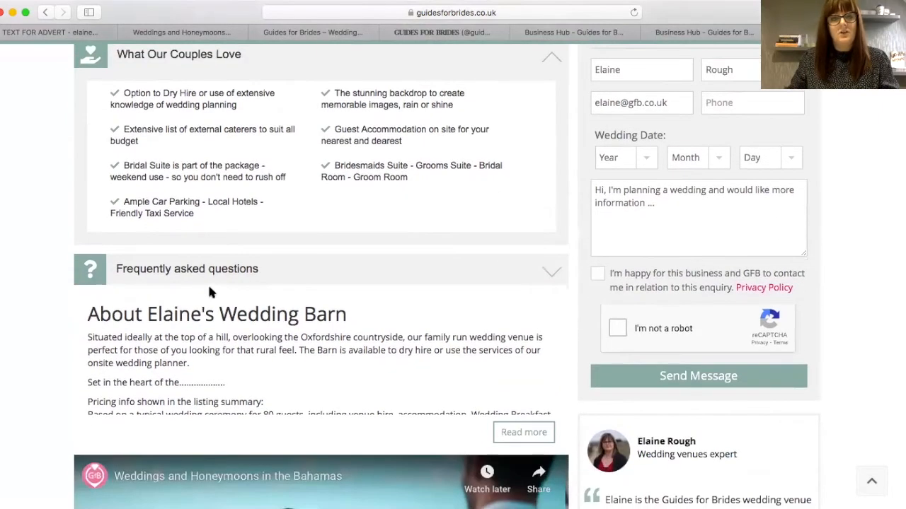
{"action": "left_click", "coordinate": [194, 273]}
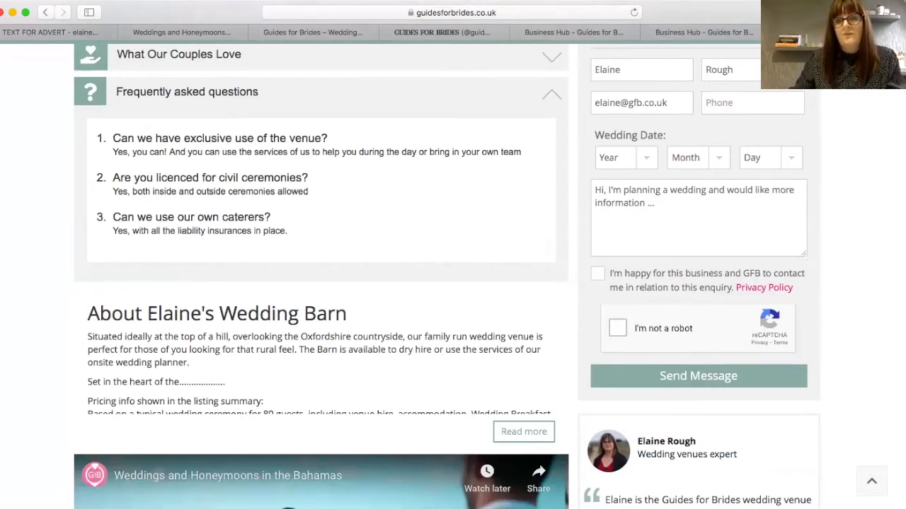
{"action": "scroll", "coordinate": [307, 172], "scroll_direction": "down", "scroll_amount": 1}
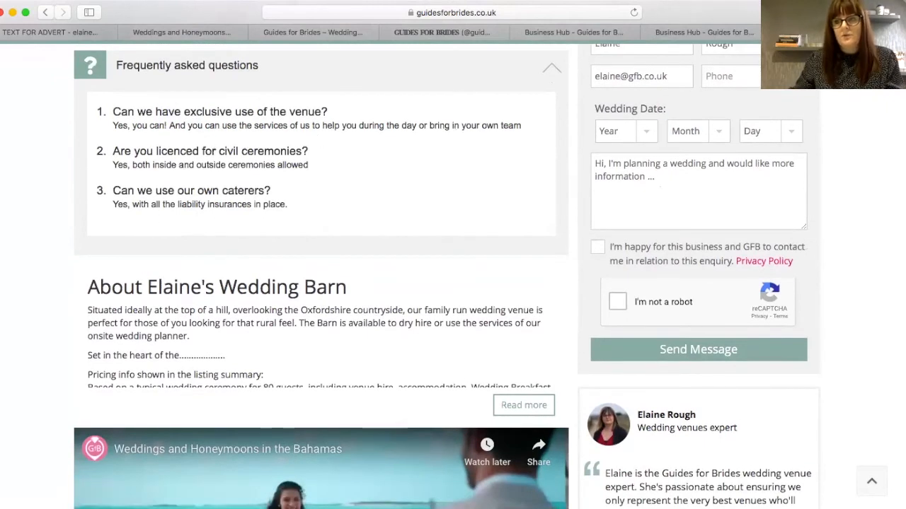
{"action": "scroll", "coordinate": [453, 283], "scroll_direction": "up", "scroll_amount": 10}
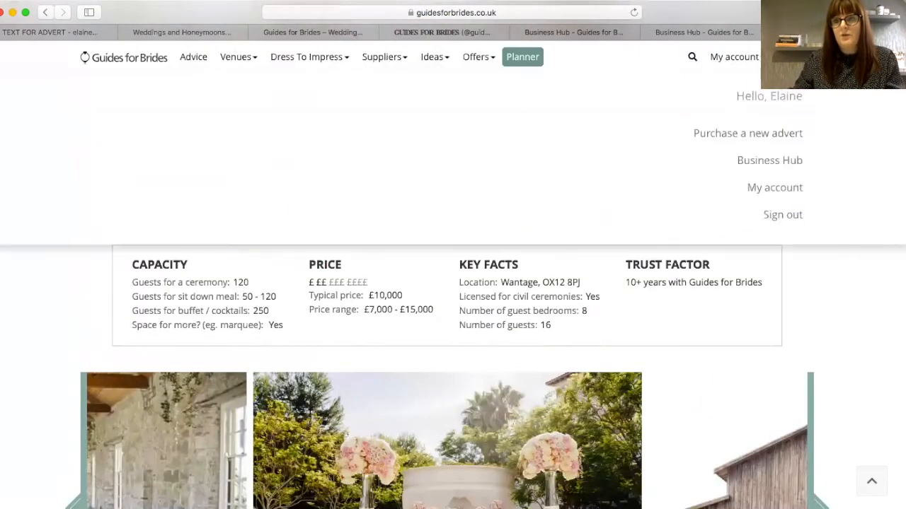
- Go to the Business Hub FAQ page, open Add your own FAQ, then close it unsaved
{"action": "mouse_move", "coordinate": [732, 61]}
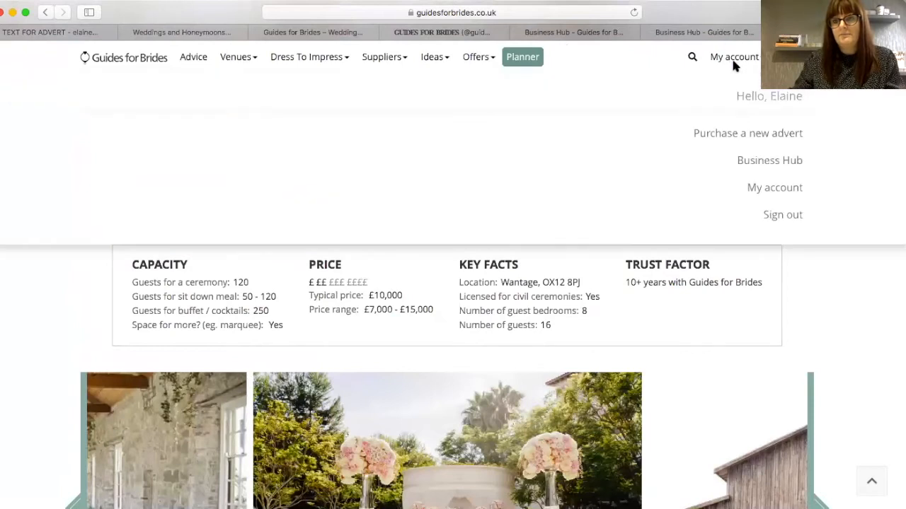
{"action": "left_click", "coordinate": [755, 163]}
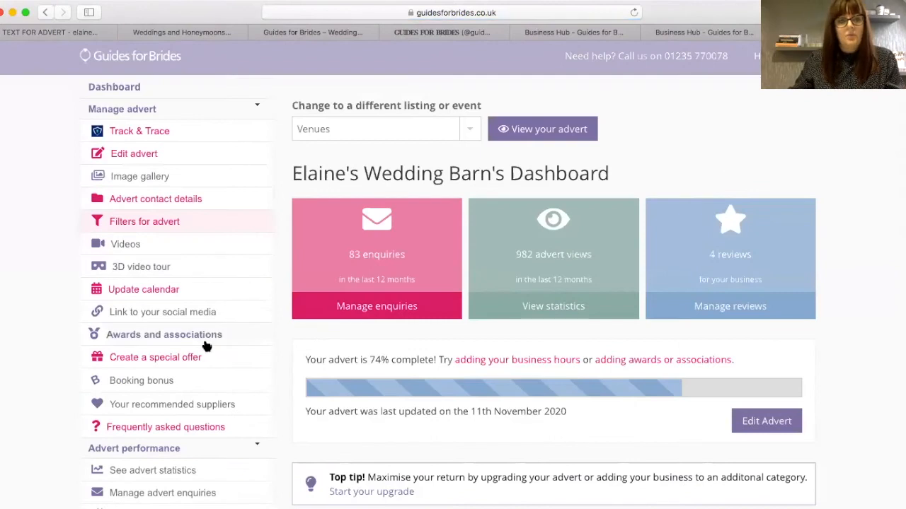
{"action": "left_click", "coordinate": [172, 428]}
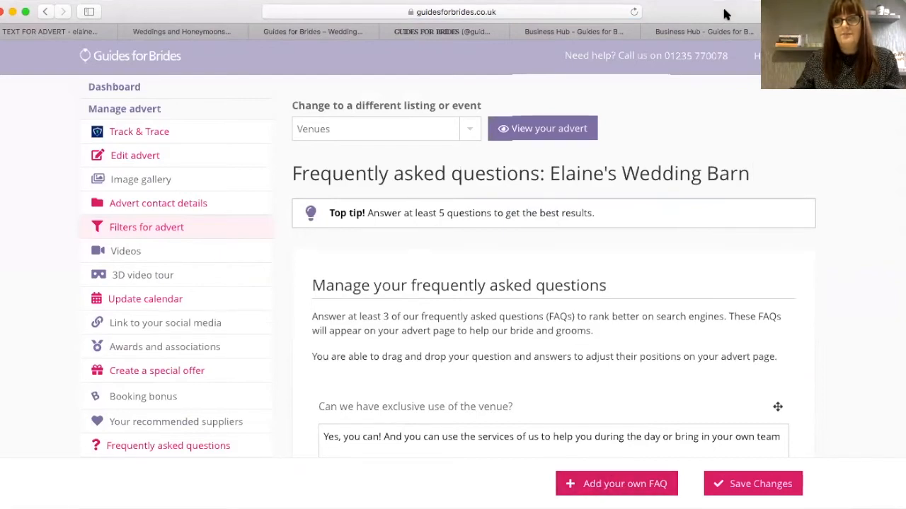
{"action": "left_click", "coordinate": [605, 487]}
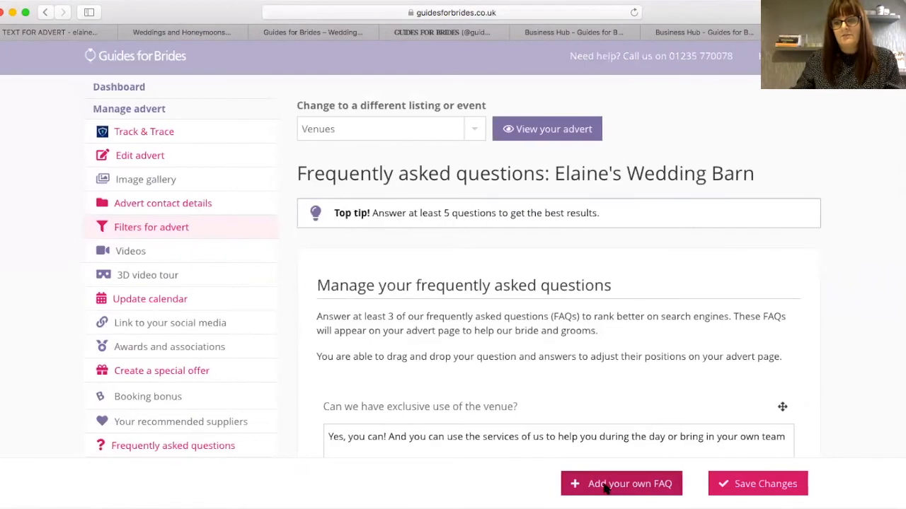
{"action": "left_click", "coordinate": [305, 154]}
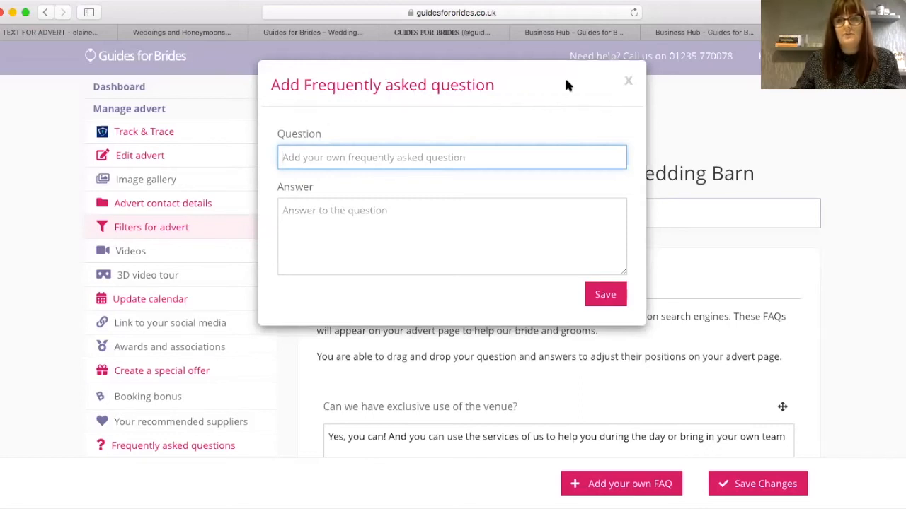
{"action": "left_click", "coordinate": [629, 82]}
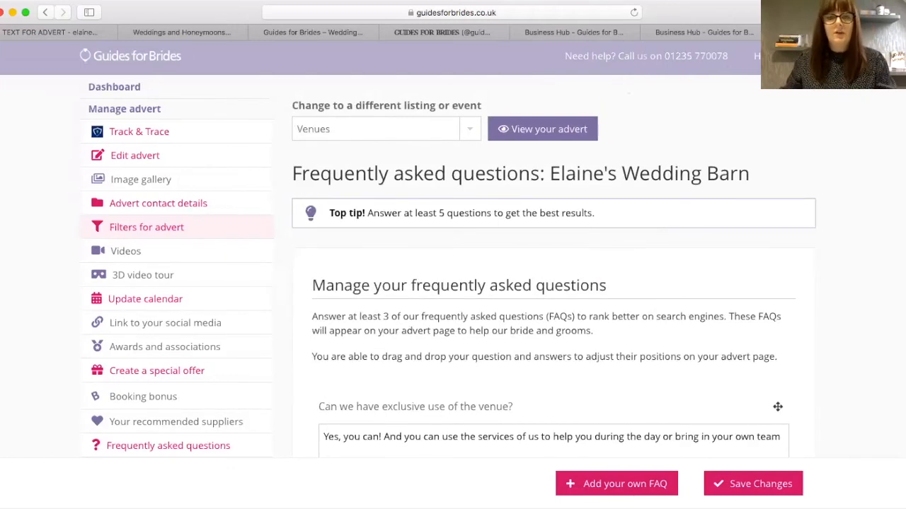
- On the public site, search All Venues for wedding venues in Oxfordshire
{"action": "left_click", "coordinate": [520, 128]}
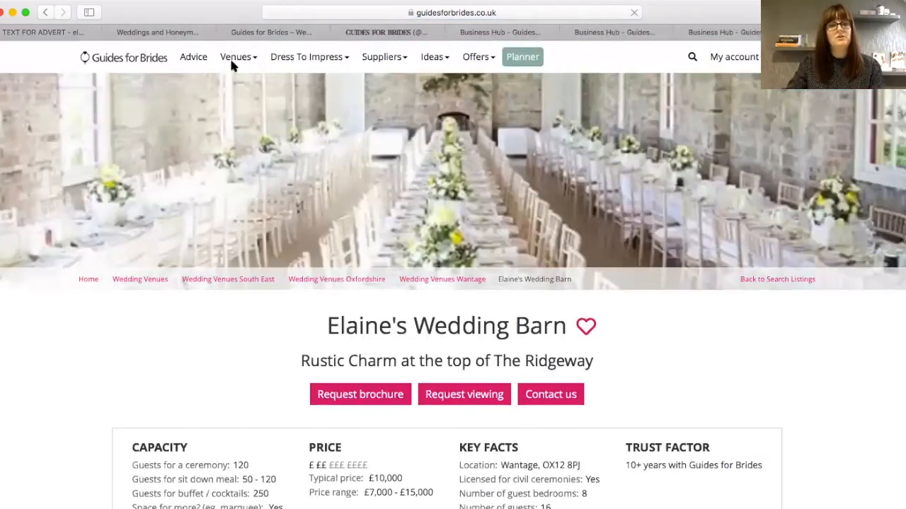
{"action": "mouse_move", "coordinate": [230, 59]}
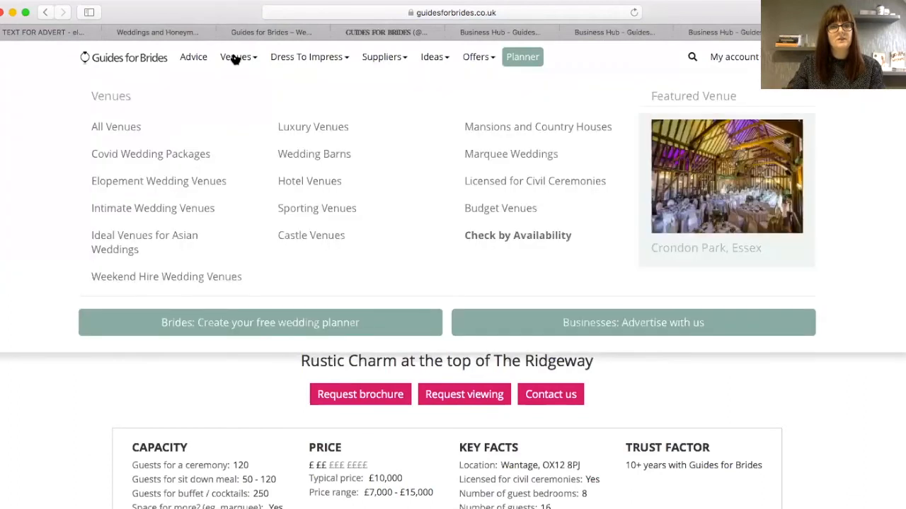
{"action": "left_click", "coordinate": [162, 132]}
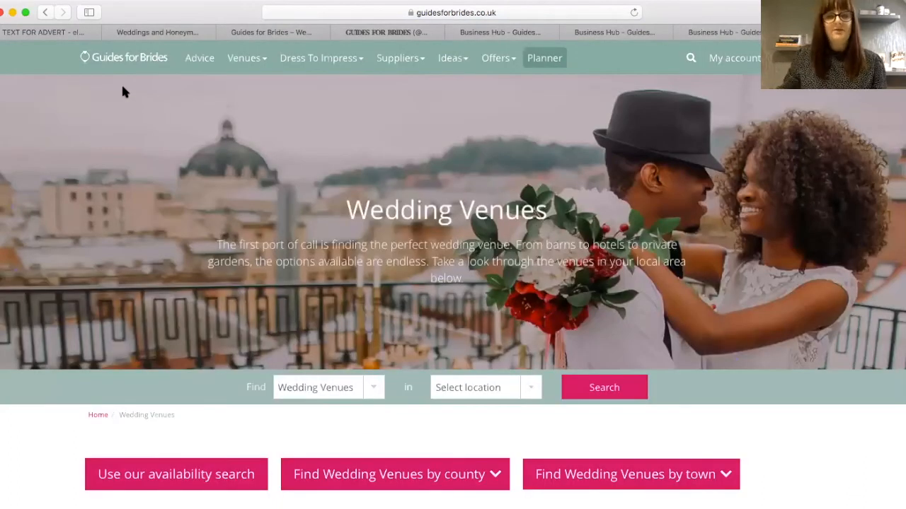
{"action": "left_click", "coordinate": [472, 393]}
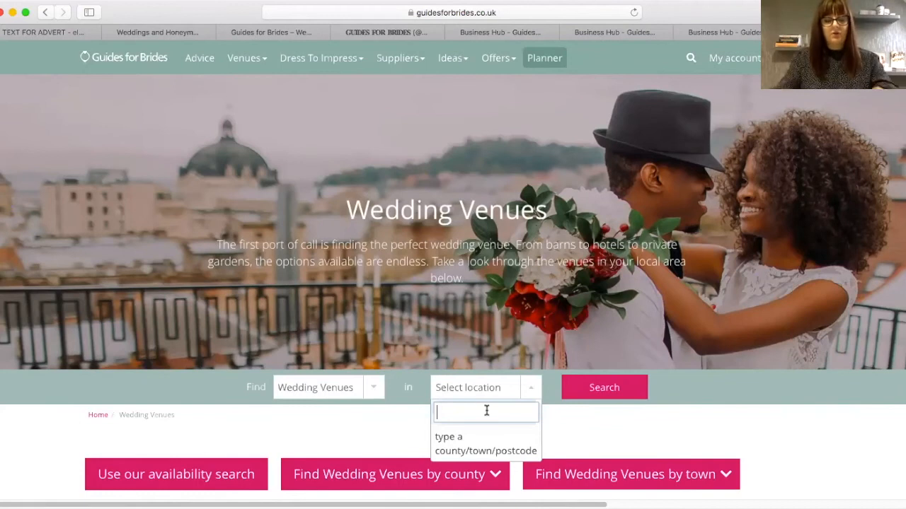
{"action": "type", "text": "oxfordshire"}
{"action": "key", "text": "Return"}
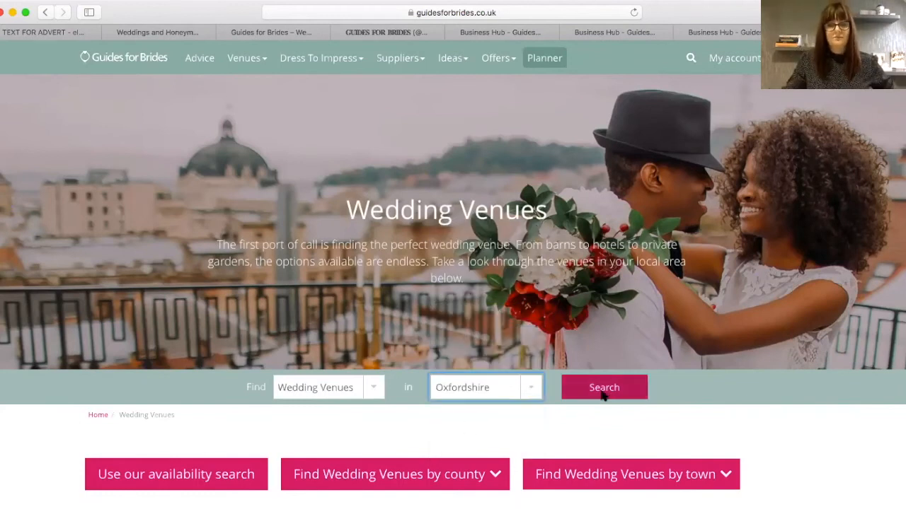
{"action": "left_click", "coordinate": [603, 395]}
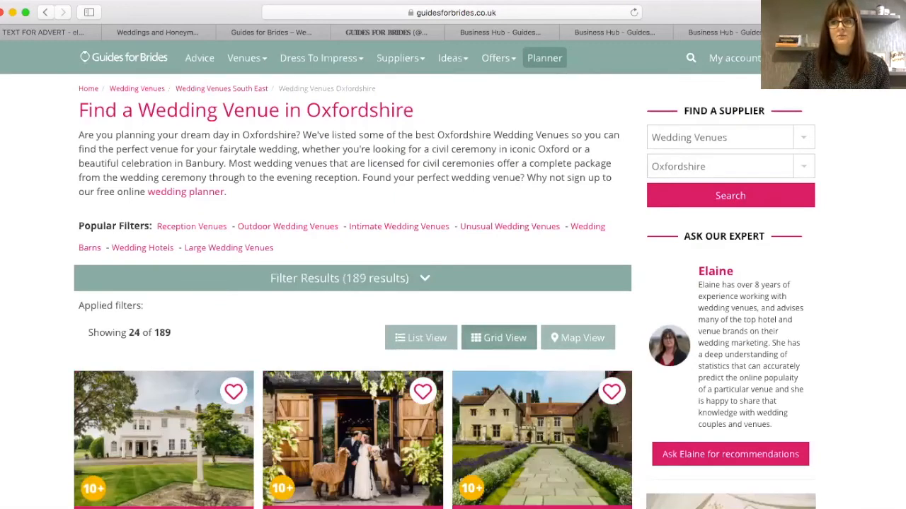
- Browse the 189 Oxfordshire venue results, loading more and showing them as a list
{"action": "scroll", "coordinate": [899, 145], "scroll_direction": "down", "scroll_amount": 7}
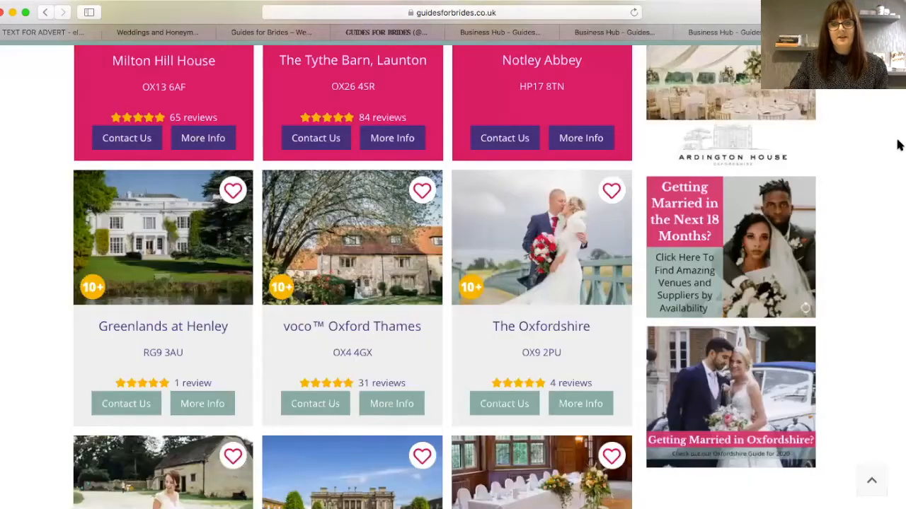
{"action": "scroll", "coordinate": [884, 212], "scroll_direction": "down", "scroll_amount": 4}
{"action": "scroll", "coordinate": [870, 303], "scroll_direction": "down", "scroll_amount": 20}
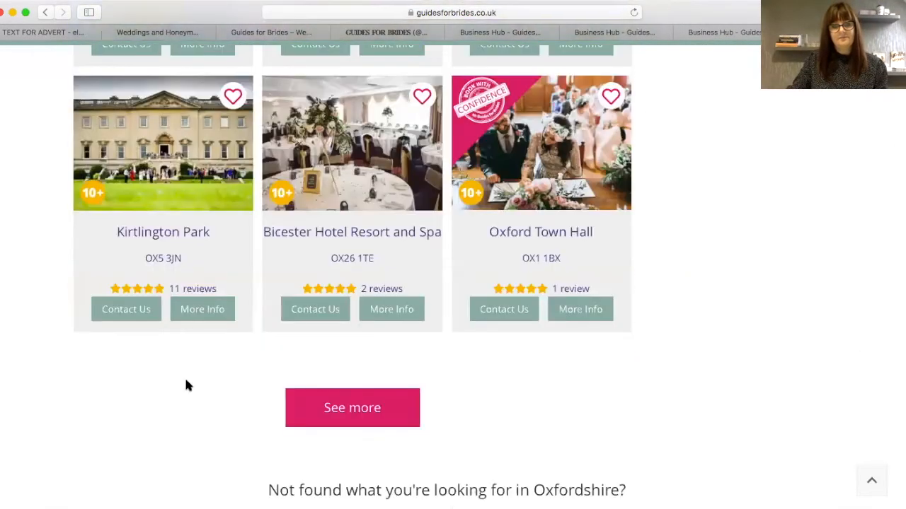
{"action": "left_click", "coordinate": [353, 411]}
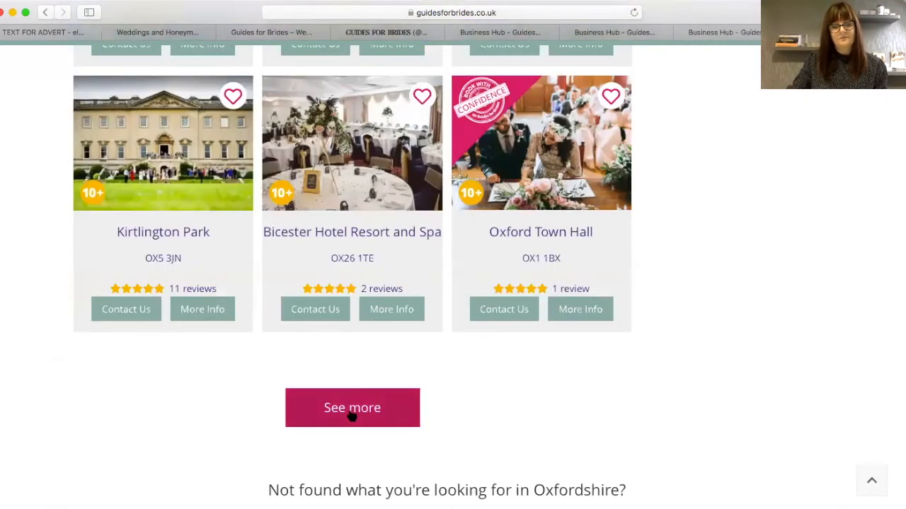
{"action": "scroll", "coordinate": [895, 338], "scroll_direction": "down", "scroll_amount": 8}
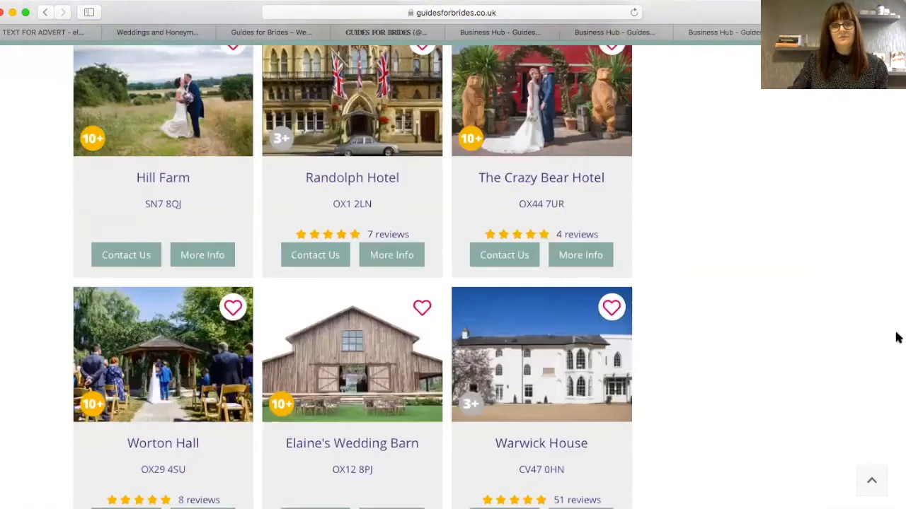
{"action": "scroll", "coordinate": [896, 352], "scroll_direction": "down", "scroll_amount": 2}
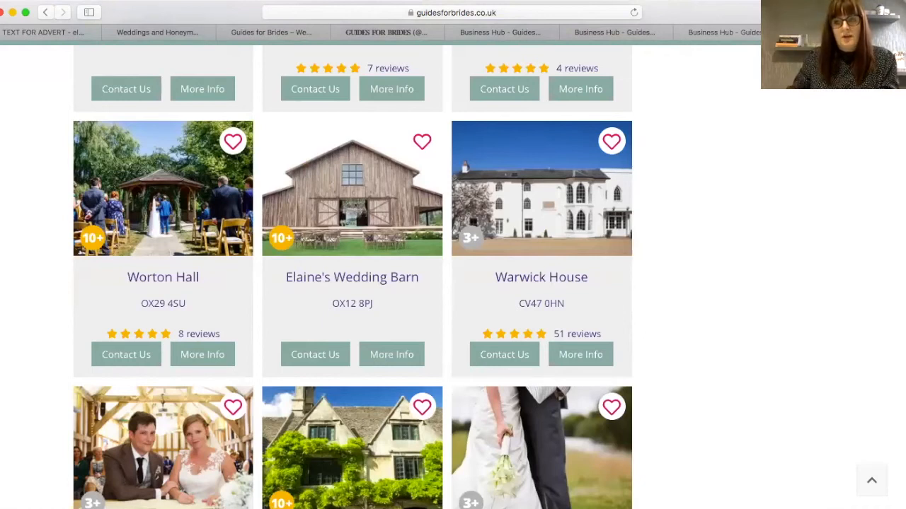
{"action": "scroll", "coordinate": [453, 283], "scroll_direction": "down", "scroll_amount": 6}
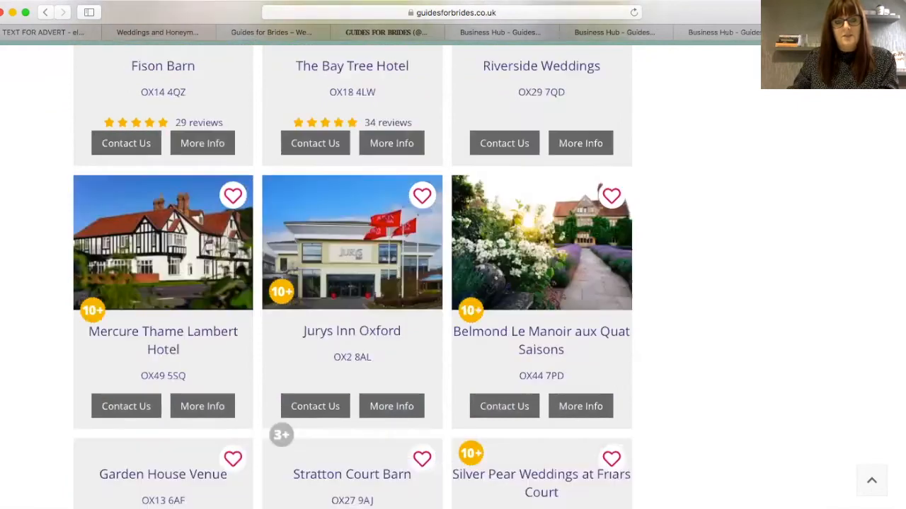
{"action": "scroll", "coordinate": [453, 283], "scroll_direction": "up", "scroll_amount": 8}
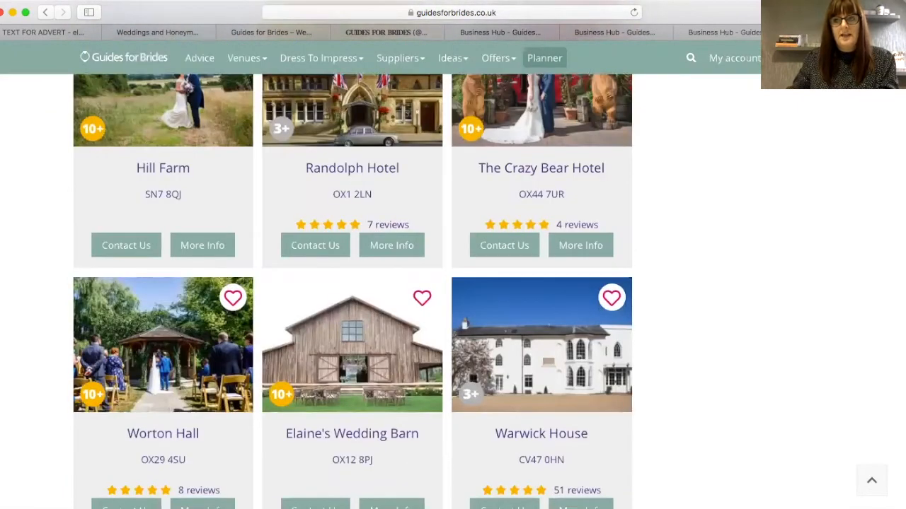
{"action": "scroll", "coordinate": [453, 283], "scroll_direction": "up", "scroll_amount": 5}
{"action": "scroll", "coordinate": [453, 283], "scroll_direction": "up", "scroll_amount": 5}
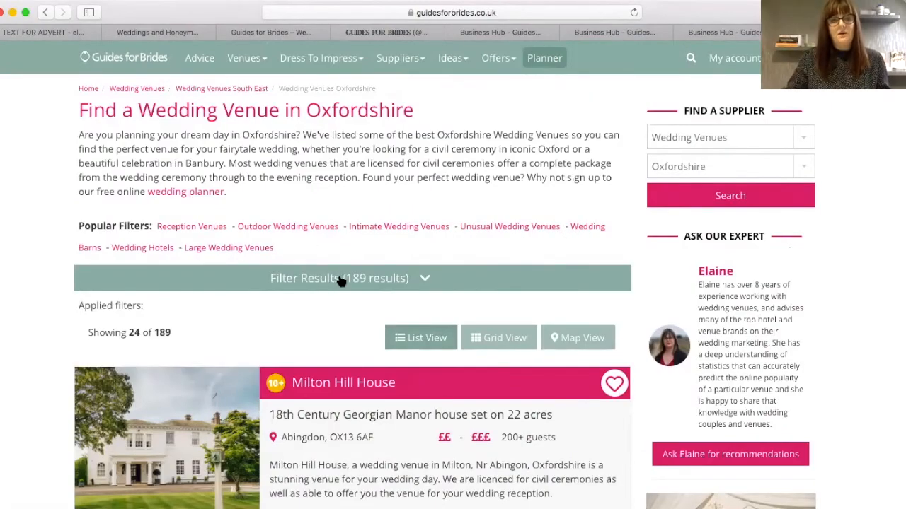
- Filter the Oxfordshire results to the ££ price band and barn venues, then review them
{"action": "left_click", "coordinate": [341, 279]}
{"action": "left_click", "coordinate": [326, 318]}
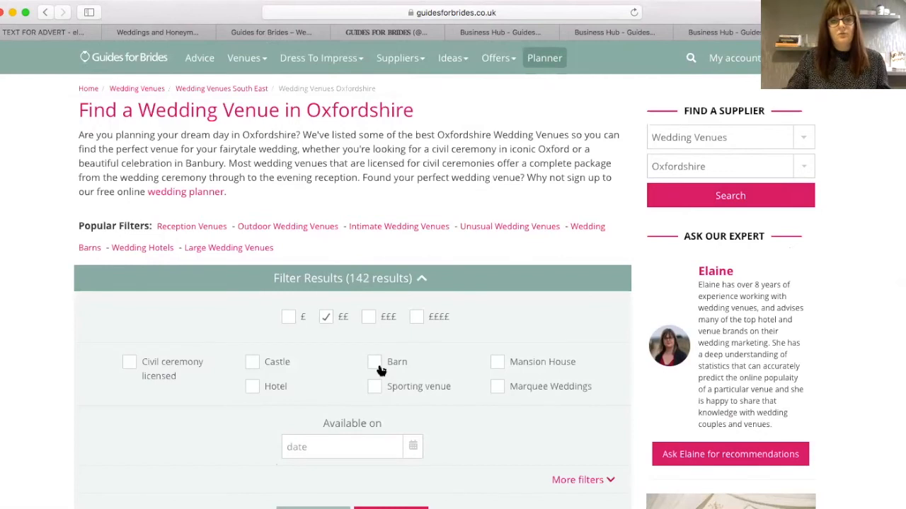
{"action": "left_click", "coordinate": [374, 363]}
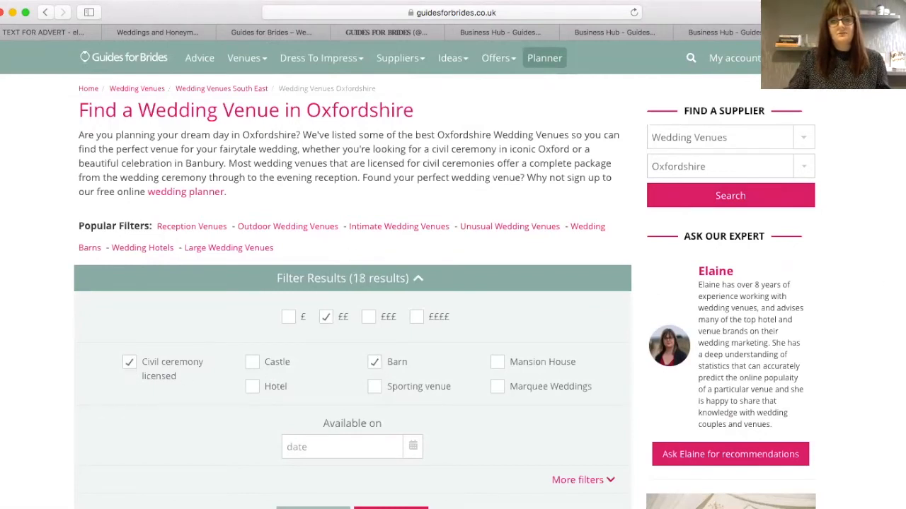
{"action": "scroll", "coordinate": [354, 283], "scroll_direction": "down", "scroll_amount": 4}
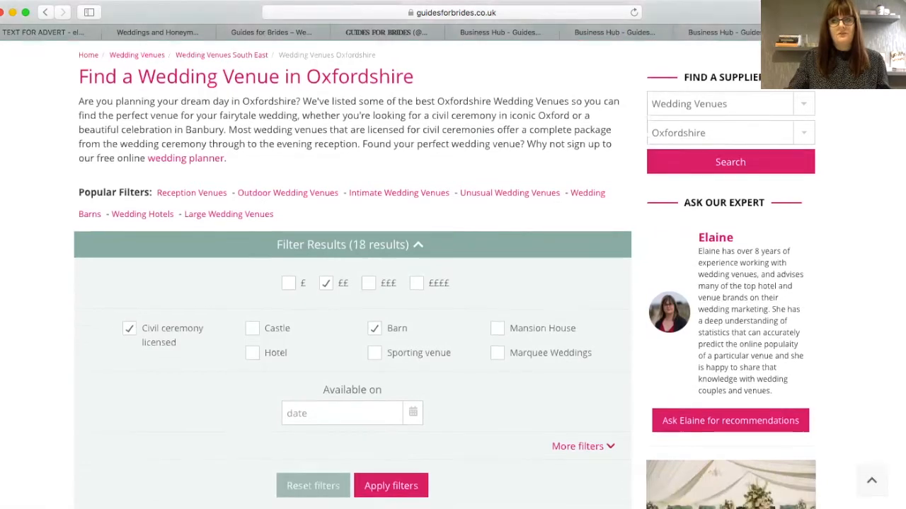
{"action": "left_click", "coordinate": [410, 388]}
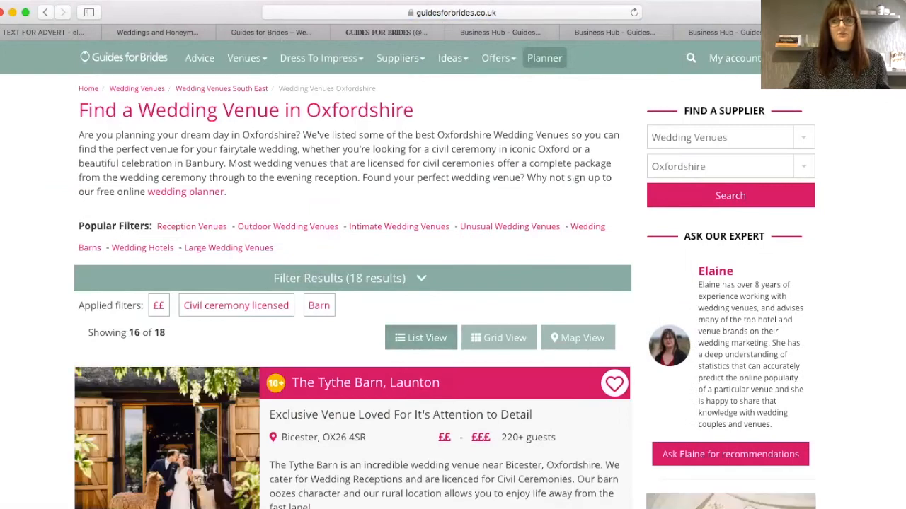
{"action": "scroll", "coordinate": [354, 283], "scroll_direction": "down", "scroll_amount": 10}
{"action": "scroll", "coordinate": [895, 127], "scroll_direction": "down", "scroll_amount": 6}
{"action": "scroll", "coordinate": [895, 157], "scroll_direction": "down", "scroll_amount": 6}
{"action": "scroll", "coordinate": [886, 216], "scroll_direction": "down", "scroll_amount": 9}
{"action": "scroll", "coordinate": [881, 276], "scroll_direction": "down", "scroll_amount": 3}
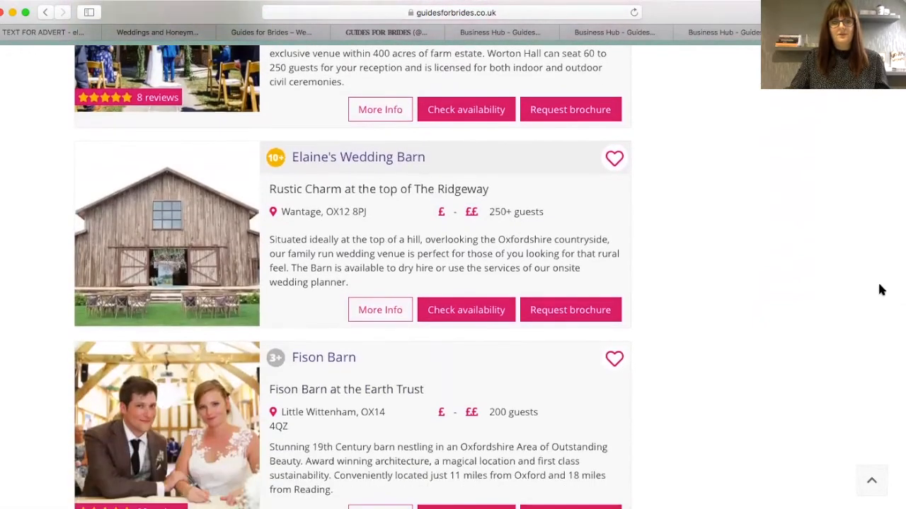
{"action": "scroll", "coordinate": [881, 290], "scroll_direction": "down", "scroll_amount": 5}
{"action": "scroll", "coordinate": [881, 329], "scroll_direction": "up", "scroll_amount": 20}
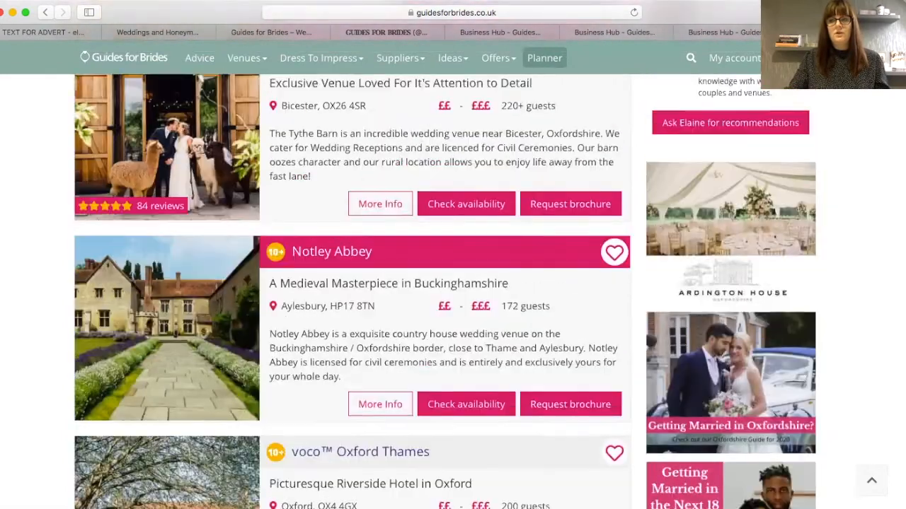
{"action": "scroll", "coordinate": [737, 123], "scroll_direction": "up", "scroll_amount": 5}
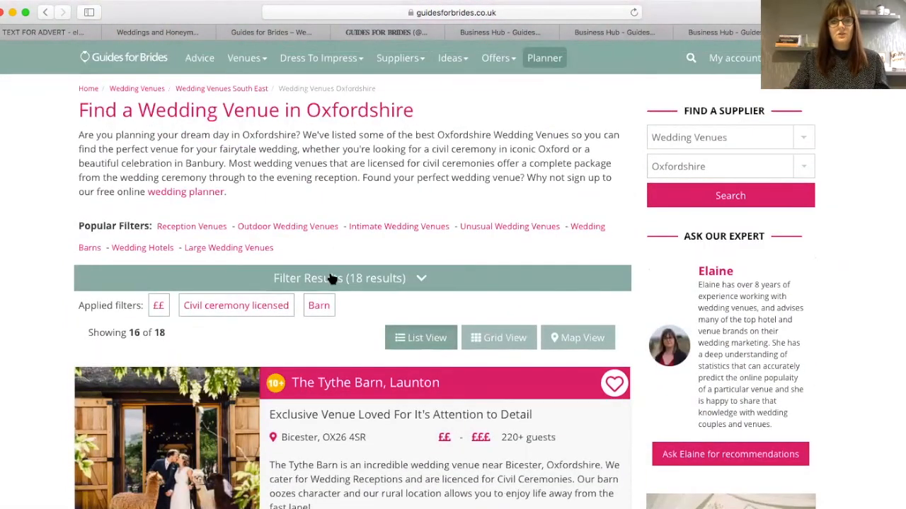
- Add the 80 to 120 guests filter from the additional filters, leaving 9 venues
{"action": "left_click", "coordinate": [331, 279]}
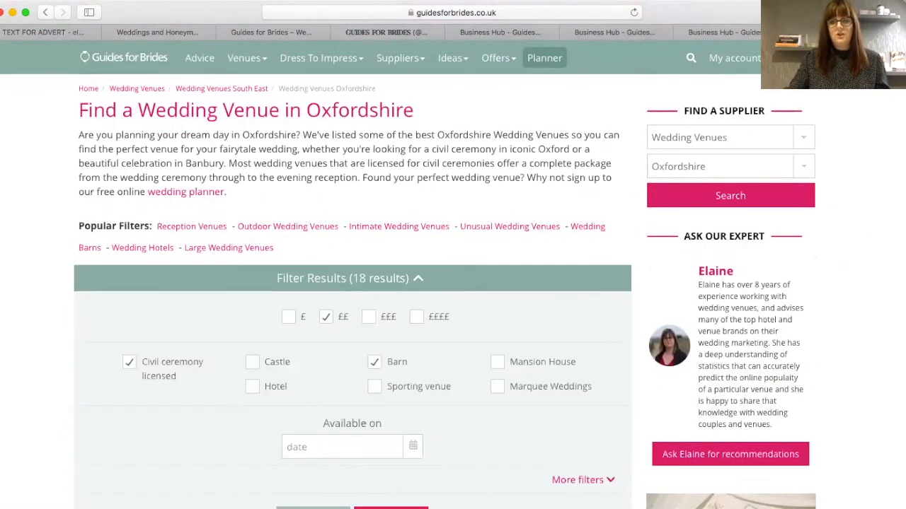
{"action": "scroll", "coordinate": [568, 289], "scroll_direction": "down", "scroll_amount": 5}
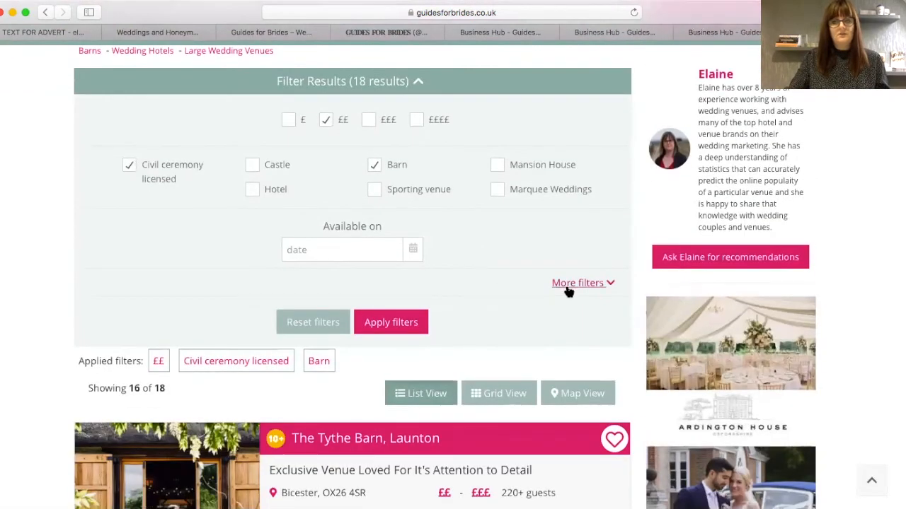
{"action": "left_click", "coordinate": [569, 286]}
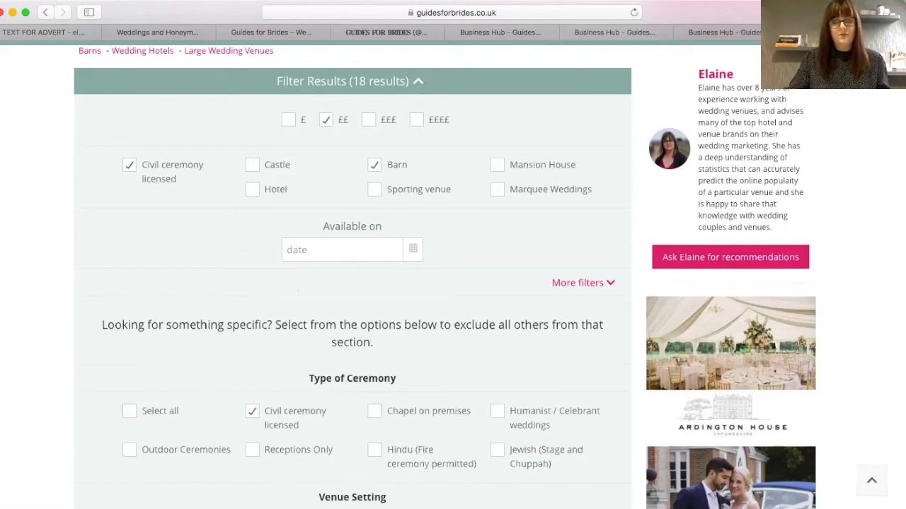
{"action": "scroll", "coordinate": [352, 283], "scroll_direction": "down", "scroll_amount": 5}
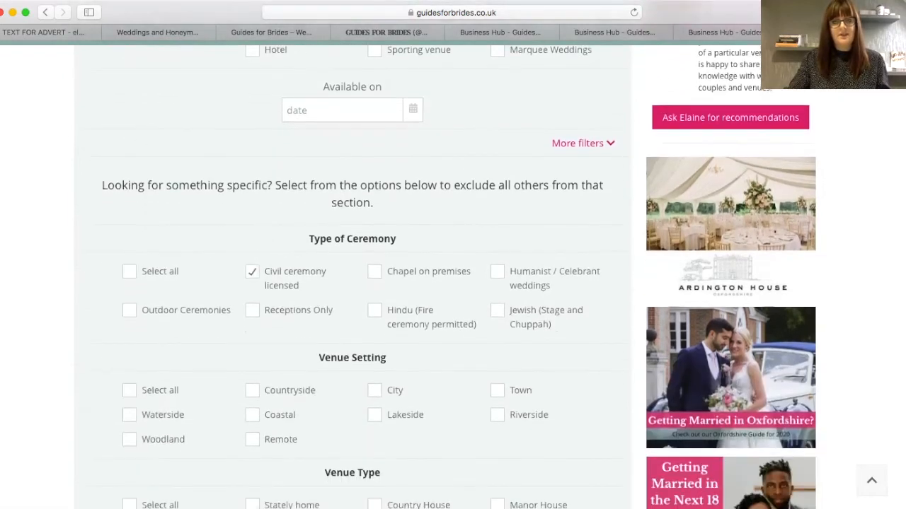
{"action": "scroll", "coordinate": [352, 283], "scroll_direction": "down", "scroll_amount": 5}
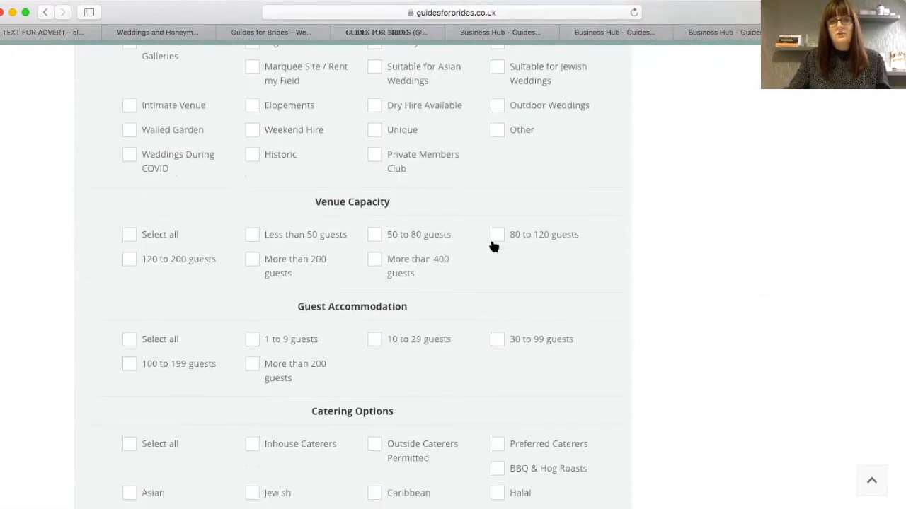
{"action": "left_click", "coordinate": [498, 236]}
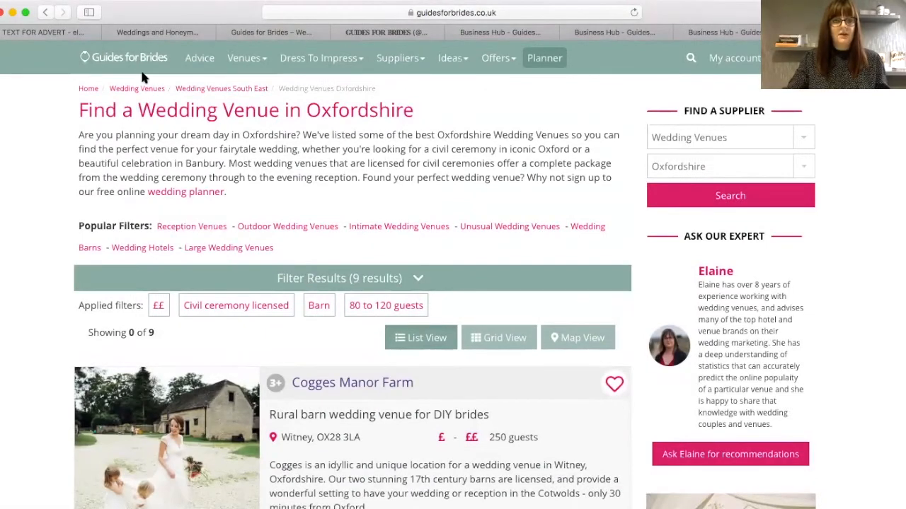
- Check the Business Hub advert filters, then rerun the Oxfordshire wedding venue search
{"action": "mouse_move", "coordinate": [244, 58]}
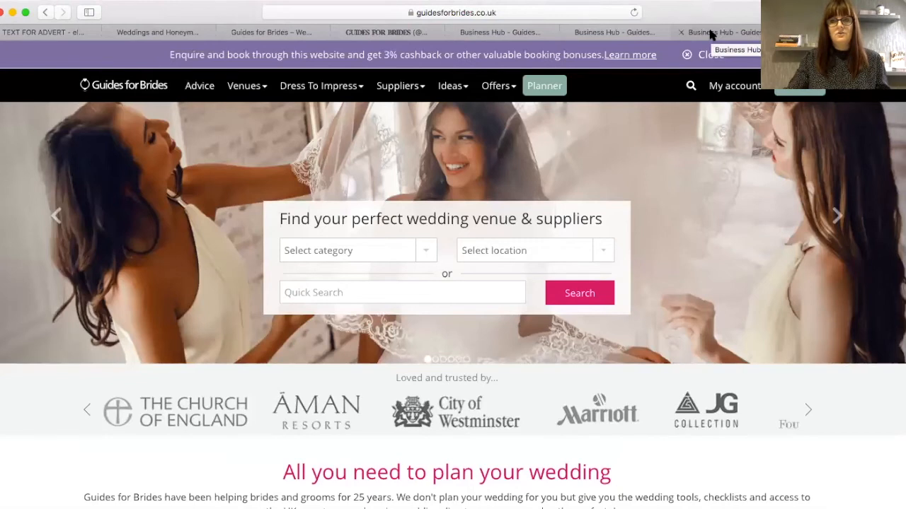
{"action": "left_click", "coordinate": [711, 34]}
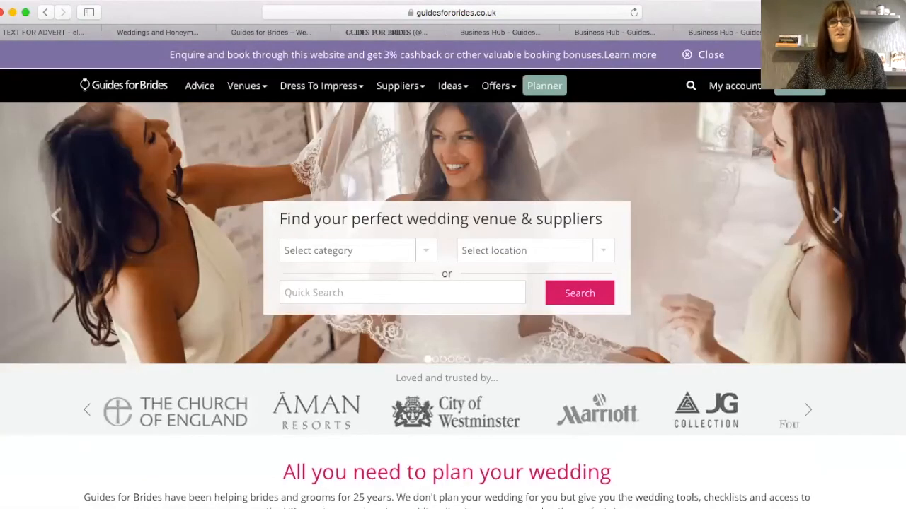
{"action": "mouse_move", "coordinate": [230, 87]}
{"action": "left_click", "coordinate": [161, 162]}
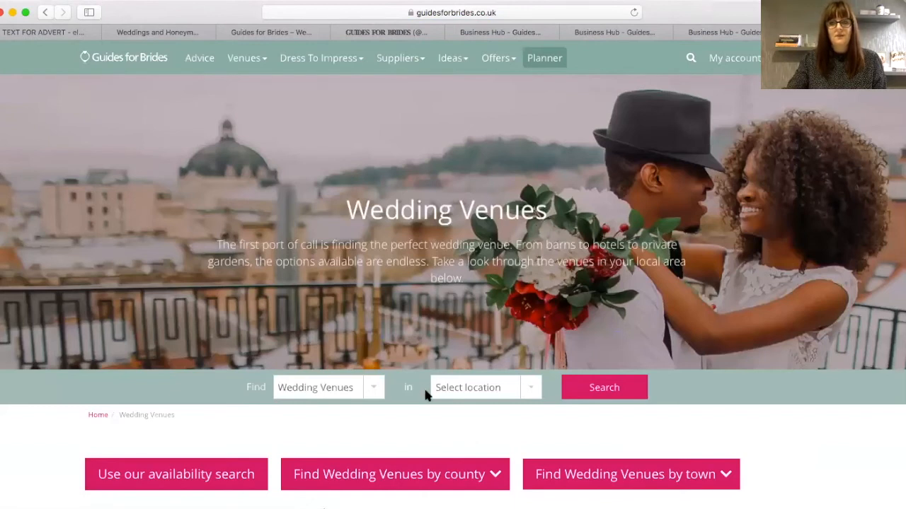
{"action": "left_click", "coordinate": [446, 379]}
{"action": "type", "text": "oxfordhire"}
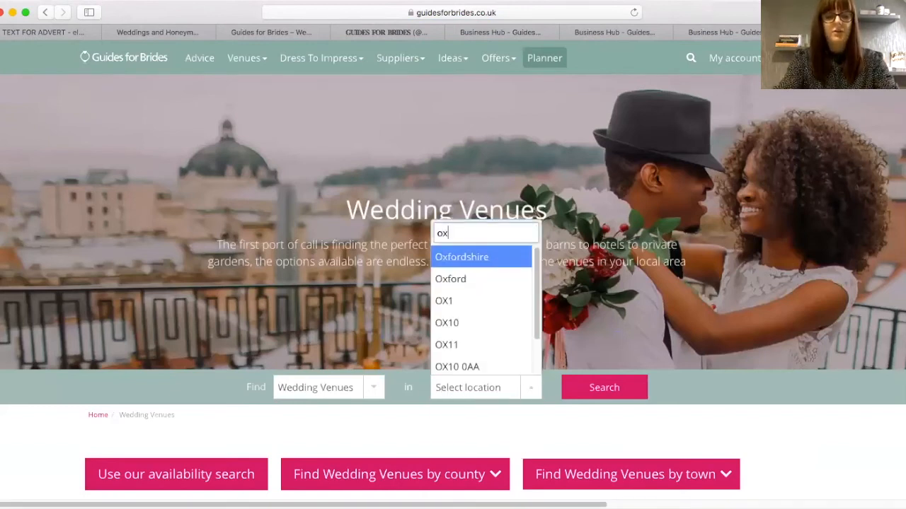
{"action": "key", "text": "BackSpace"}
{"action": "key", "text": "BackSpace"}
{"action": "key", "text": "BackSpace"}
{"action": "key", "text": "BackSpace"}
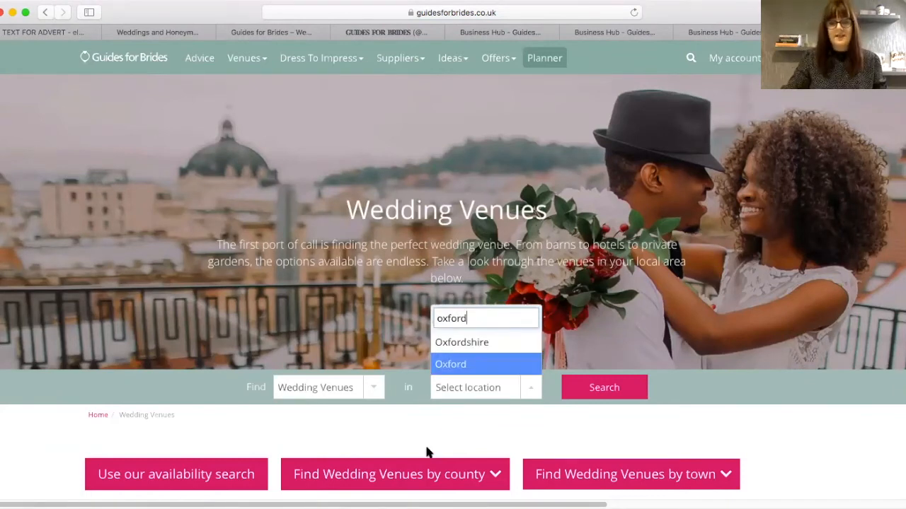
{"action": "left_click", "coordinate": [455, 340]}
{"action": "left_click", "coordinate": [592, 387]}
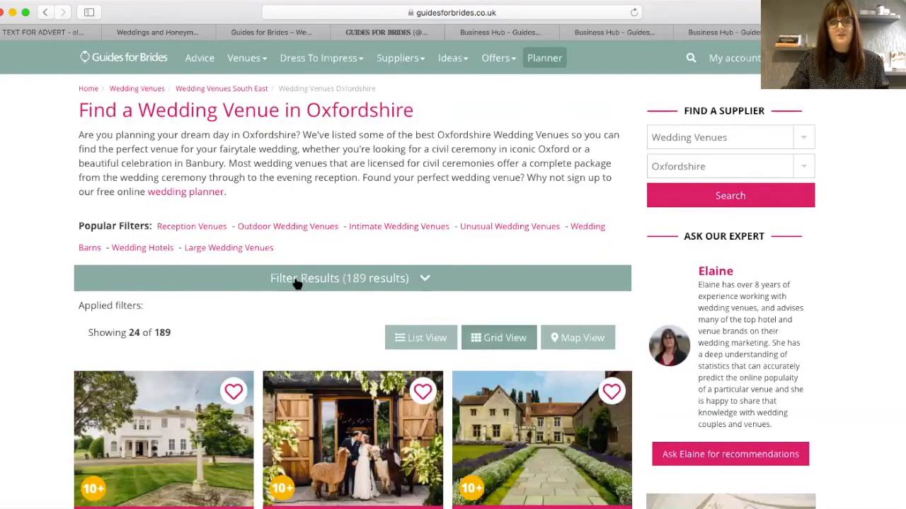
- Open the results' filters and availability date picker, then return to the Business Hub advert filters
{"action": "left_click", "coordinate": [297, 280]}
{"action": "left_click", "coordinate": [336, 447]}
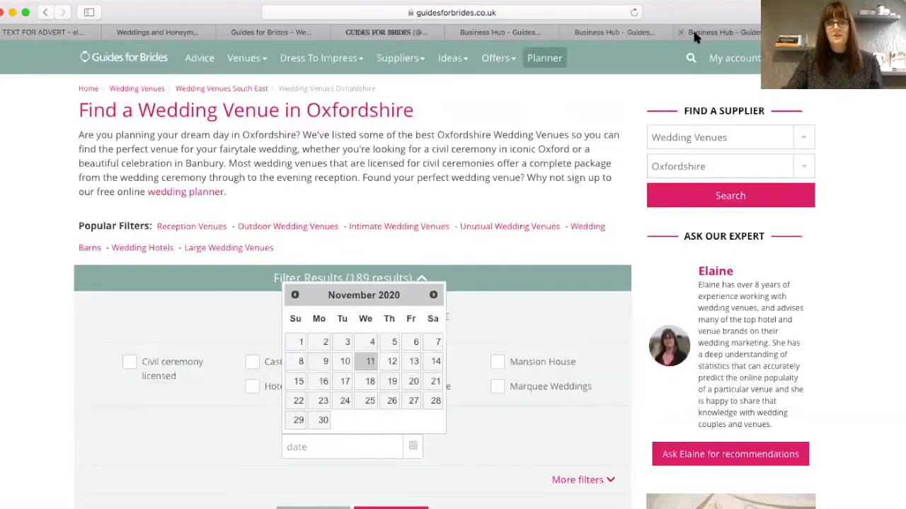
{"action": "left_click", "coordinate": [692, 32]}
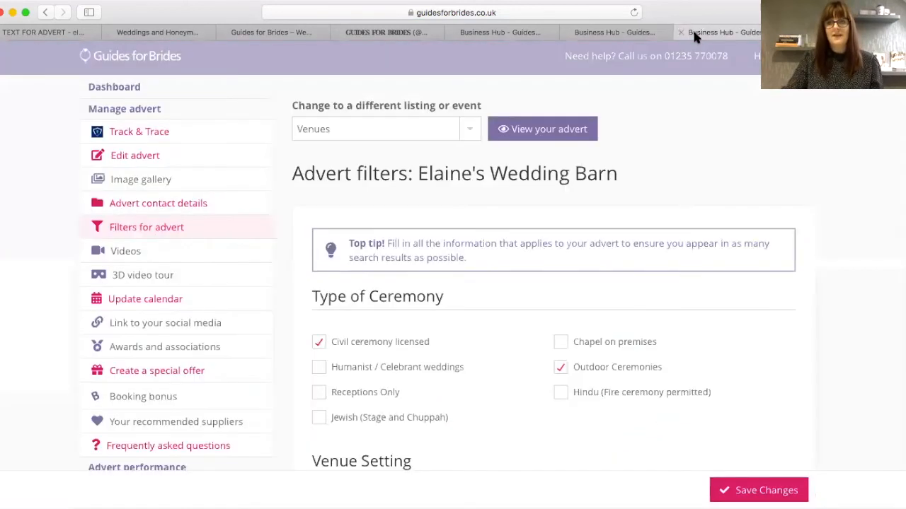
- Activate the advert's availability calendar, marking dates from 11 November 2020 as Available
{"action": "left_click", "coordinate": [118, 302]}
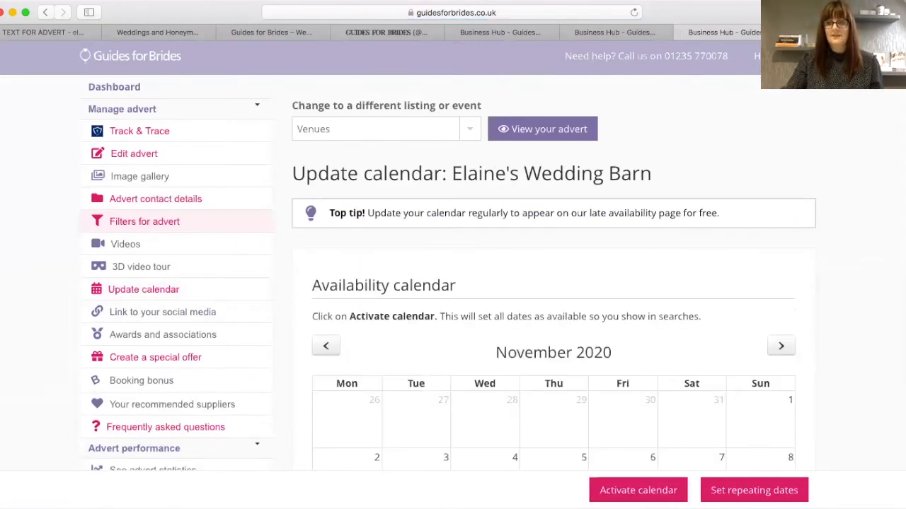
{"action": "scroll", "coordinate": [453, 255], "scroll_direction": "down", "scroll_amount": 5}
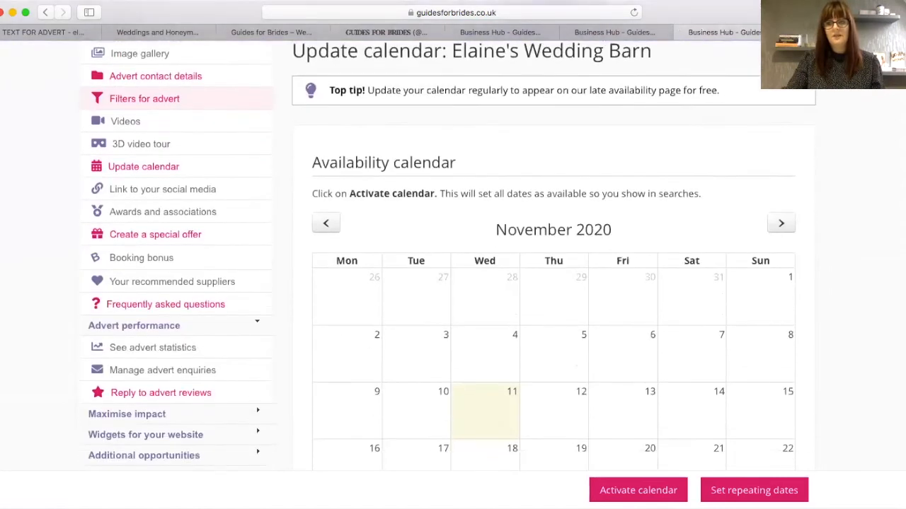
{"action": "scroll", "coordinate": [453, 255], "scroll_direction": "down", "scroll_amount": 1}
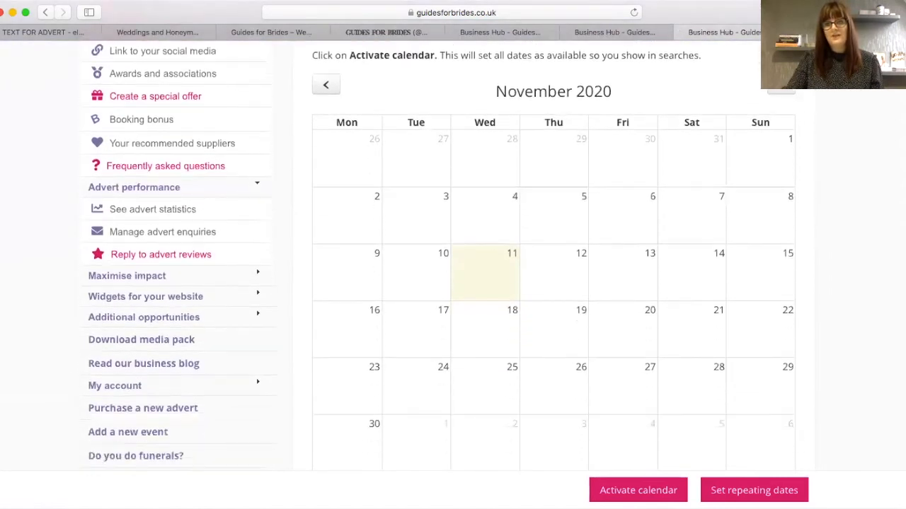
{"action": "left_click", "coordinate": [646, 491]}
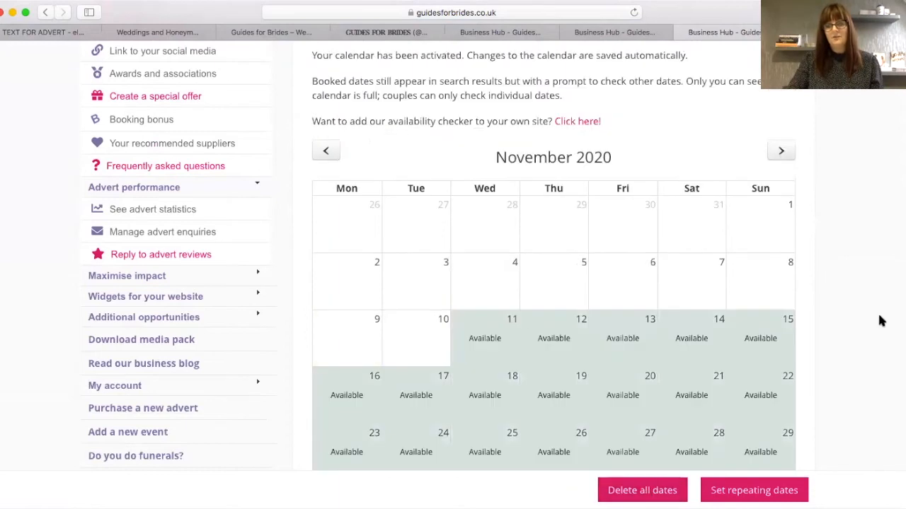
{"action": "scroll", "coordinate": [378, 232], "scroll_direction": "down", "scroll_amount": 3}
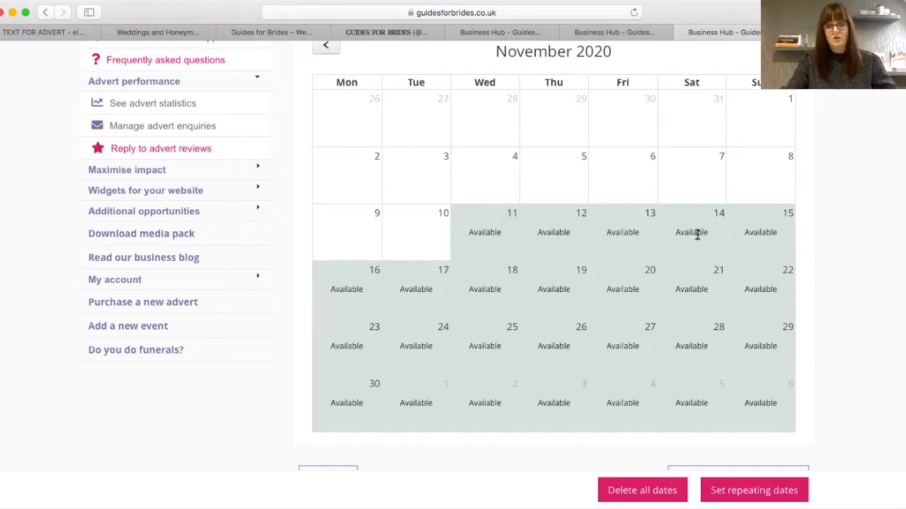
- Mark 28 November, 5 December and 26 December 2020 as Booked
{"action": "left_click", "coordinate": [695, 341]}
{"action": "left_click", "coordinate": [688, 338]}
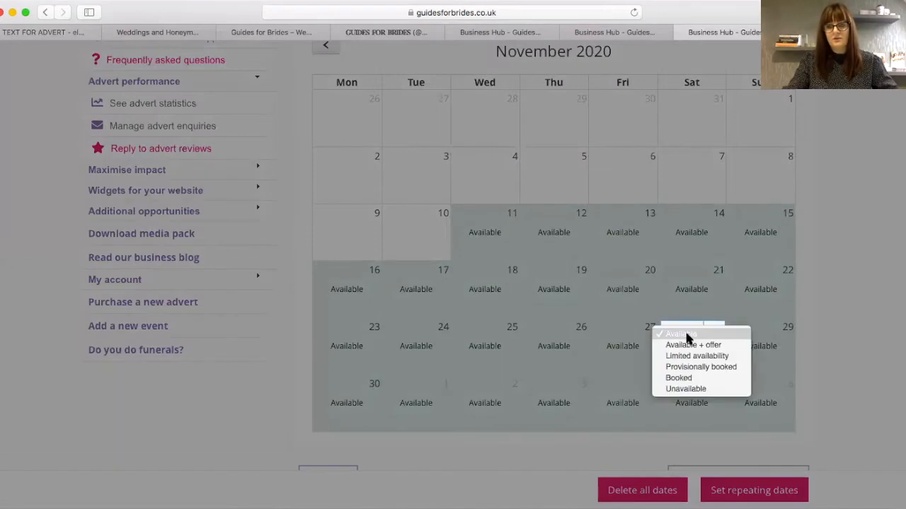
{"action": "left_click", "coordinate": [689, 378]}
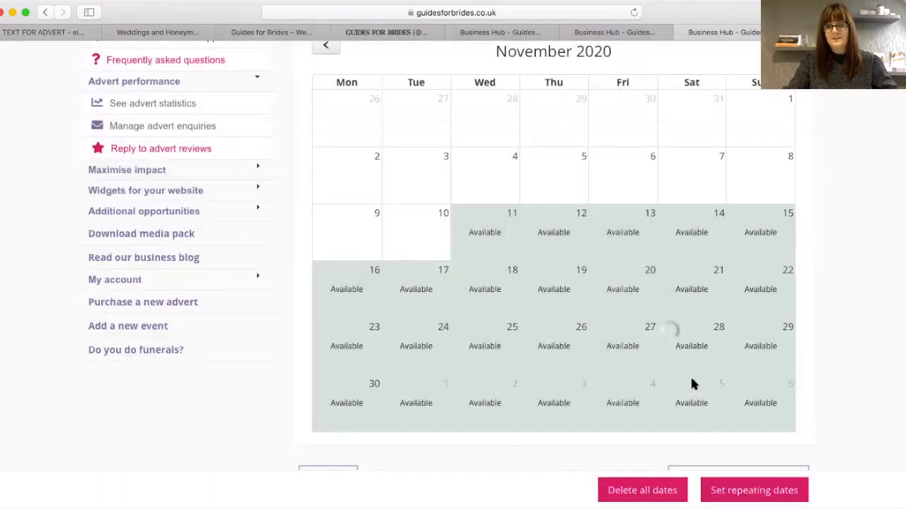
{"action": "left_click", "coordinate": [688, 409]}
{"action": "left_click", "coordinate": [684, 401]}
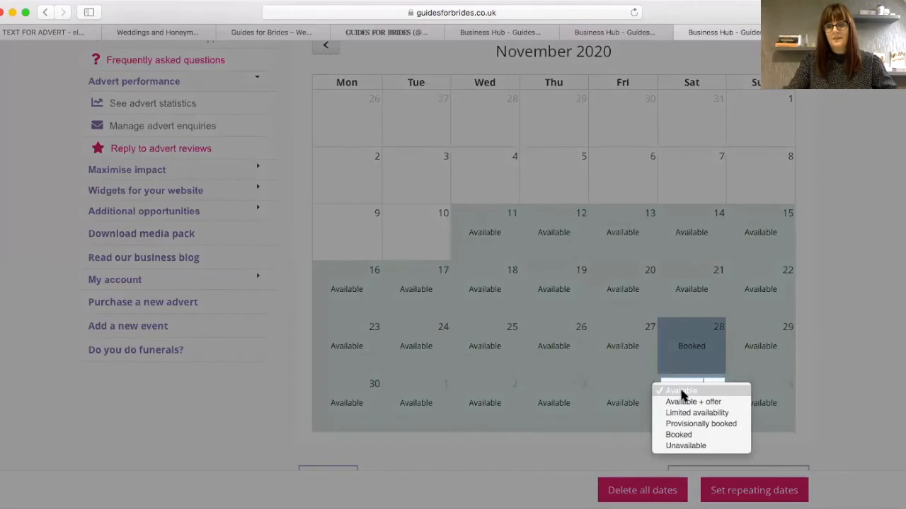
{"action": "left_click", "coordinate": [685, 435]}
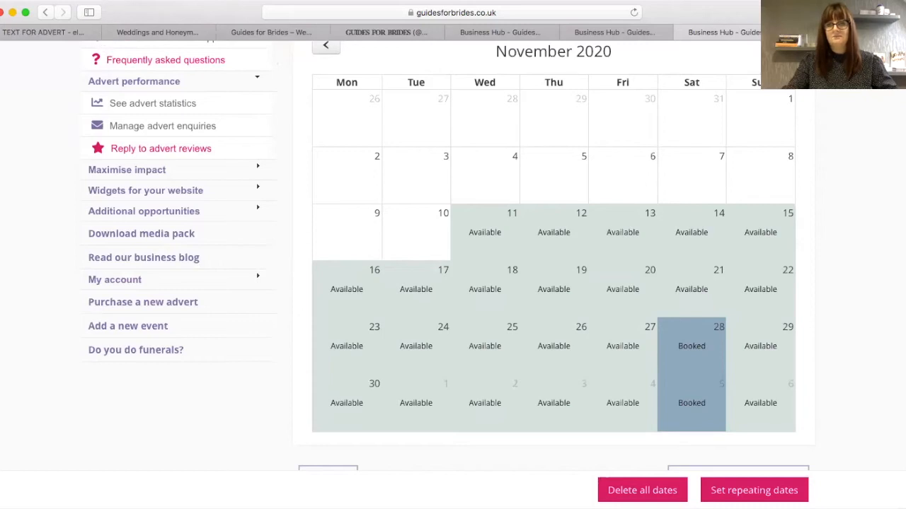
{"action": "scroll", "coordinate": [774, 186], "scroll_direction": "up", "scroll_amount": 3}
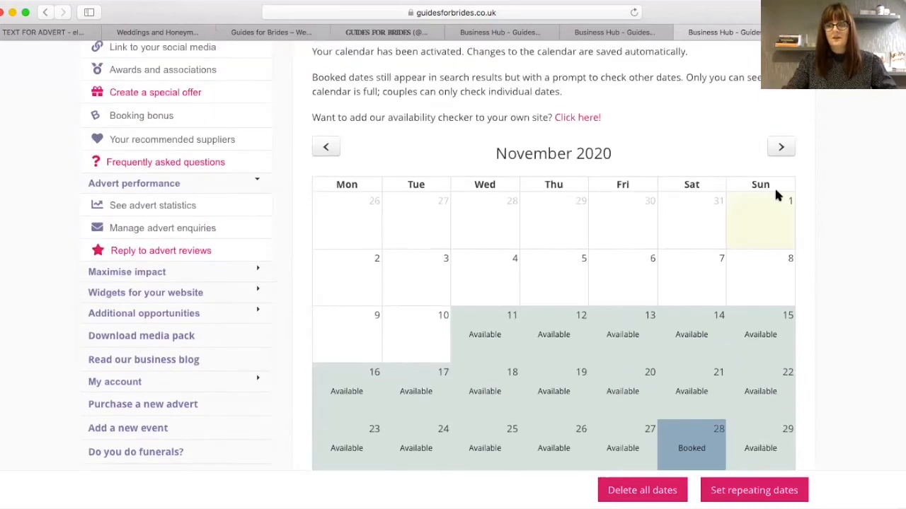
{"action": "left_click", "coordinate": [782, 148]}
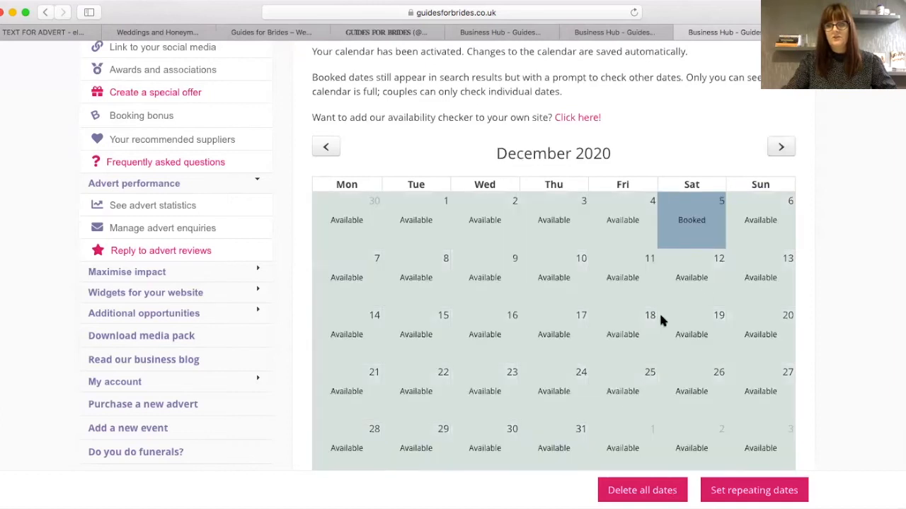
{"action": "left_click", "coordinate": [689, 396]}
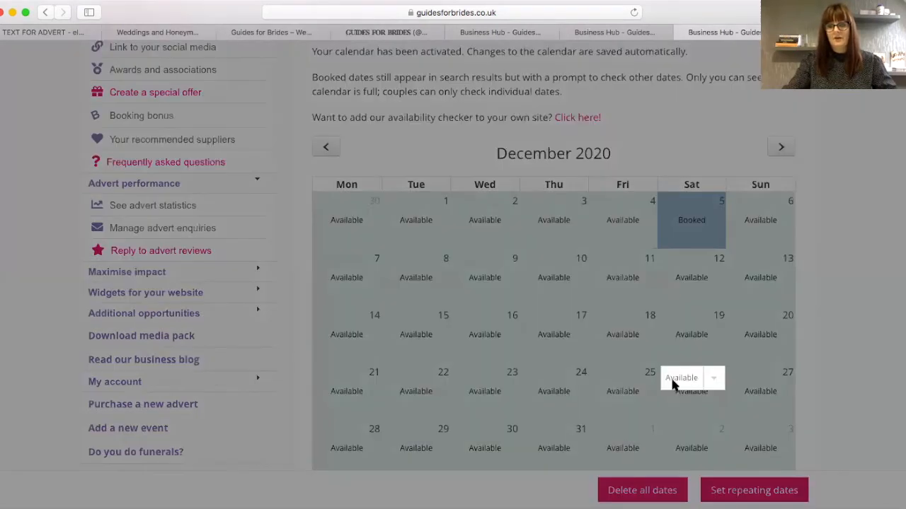
{"action": "left_click", "coordinate": [674, 385]}
{"action": "left_click", "coordinate": [676, 424]}
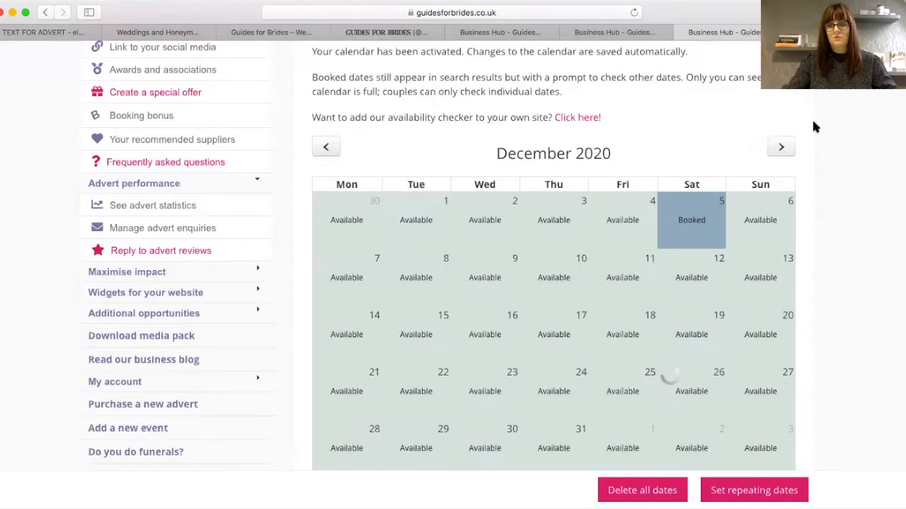
- Mark 13 and 17 February 2021 as Booked, then return the calendar to November 2020
{"action": "left_click", "coordinate": [781, 147]}
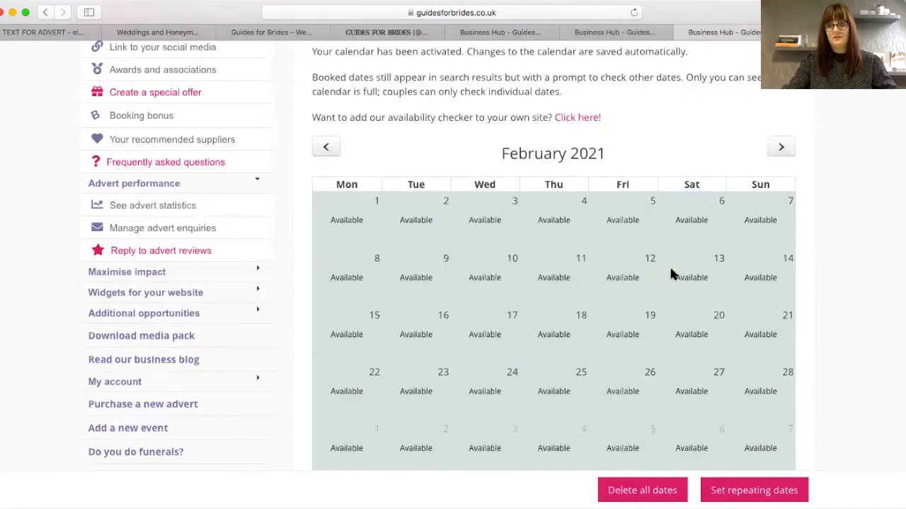
{"action": "left_click", "coordinate": [671, 267]}
{"action": "left_click", "coordinate": [671, 269]}
{"action": "left_click", "coordinate": [676, 310]}
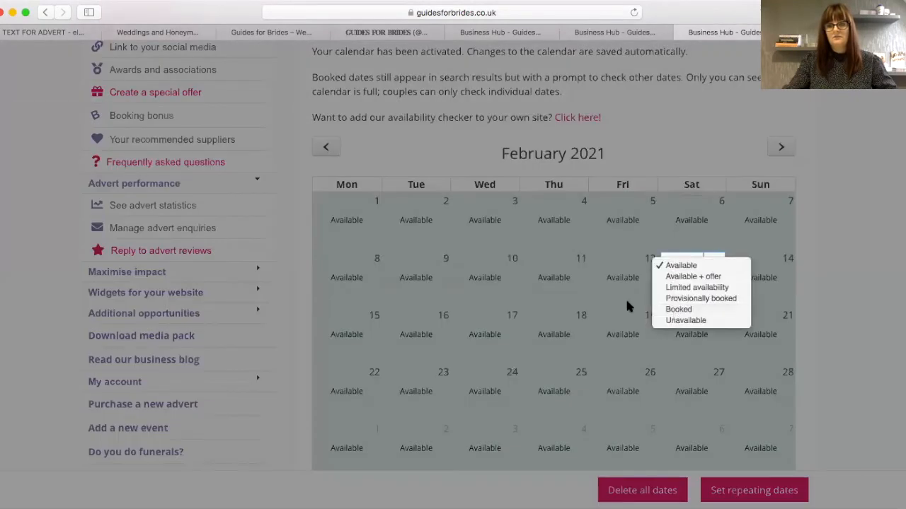
{"action": "left_click", "coordinate": [479, 327]}
{"action": "left_click", "coordinate": [479, 326]}
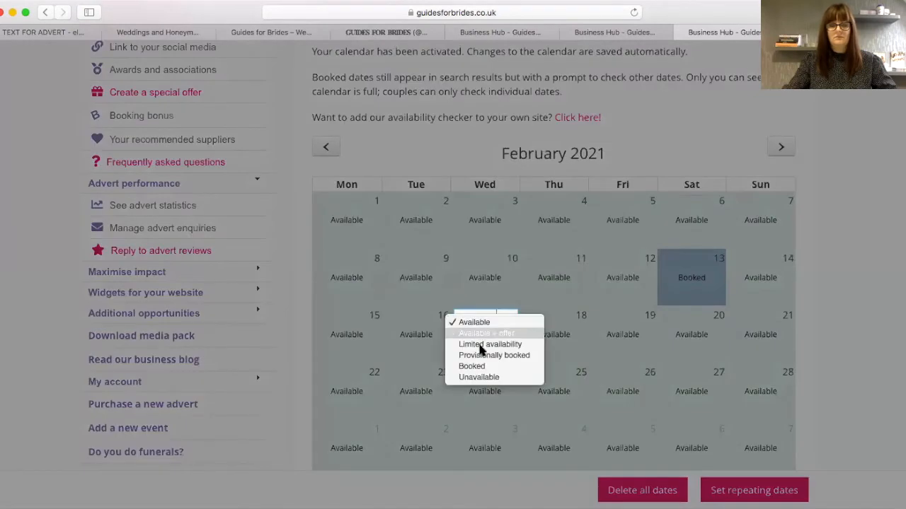
{"action": "left_click", "coordinate": [479, 365]}
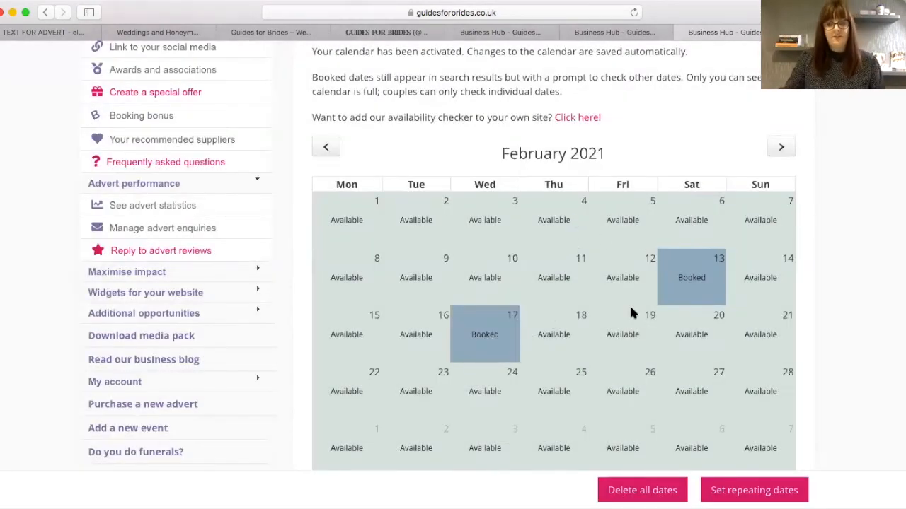
{"action": "left_click", "coordinate": [327, 148]}
{"action": "left_click", "coordinate": [327, 148]}
{"action": "left_click", "coordinate": [328, 148]}
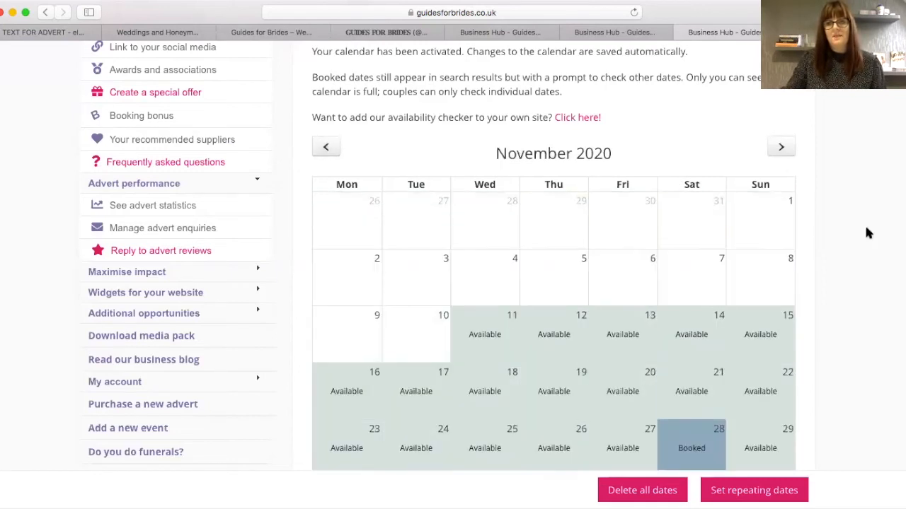
{"action": "scroll", "coordinate": [415, 169], "scroll_direction": "down", "scroll_amount": 4}
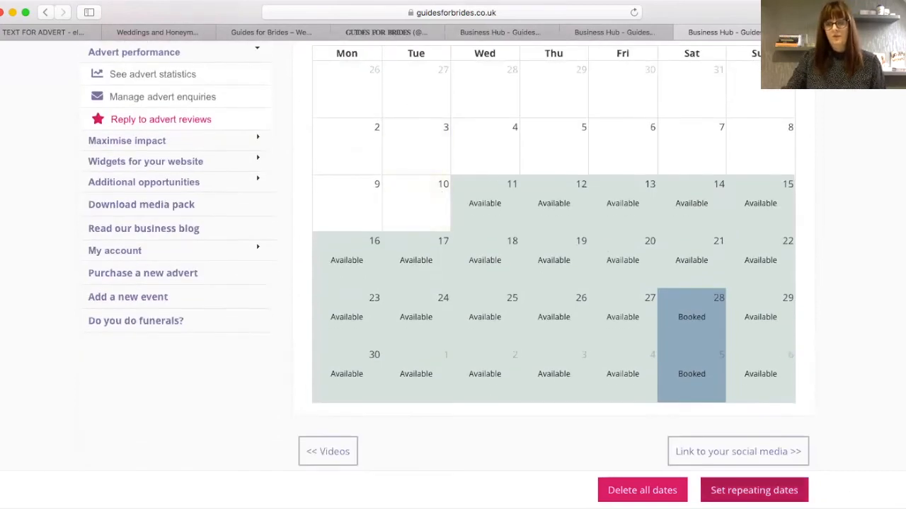
- Start a repeating rule showing Unavailable weekly on Wednesdays from 11-11-2020
{"action": "left_click", "coordinate": [732, 494]}
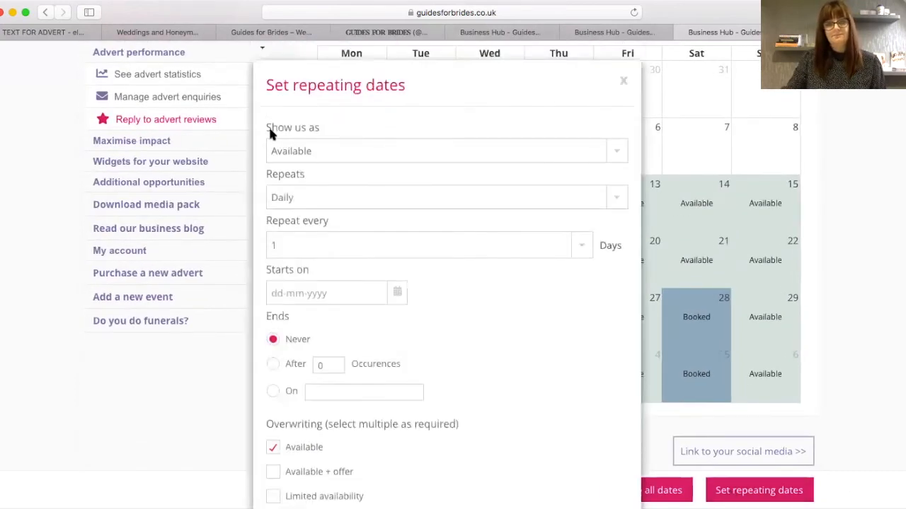
{"action": "left_click", "coordinate": [282, 150]}
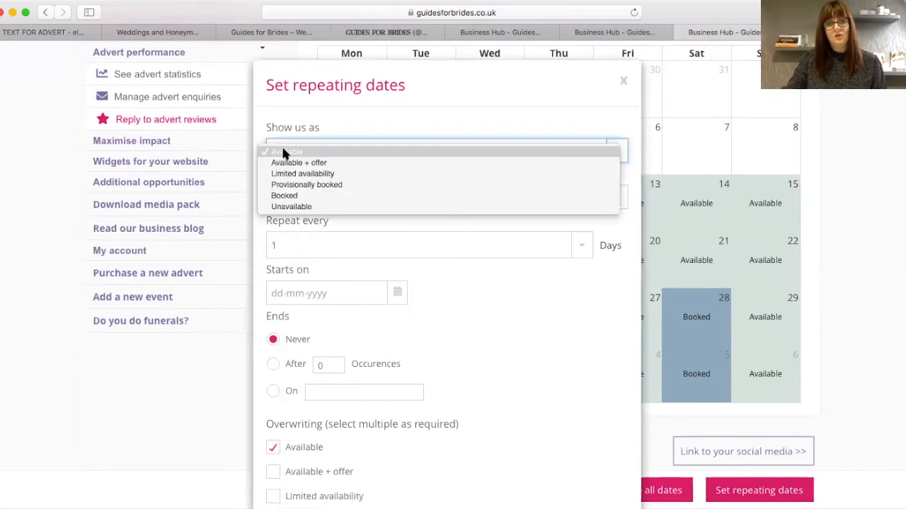
{"action": "left_click", "coordinate": [290, 206]}
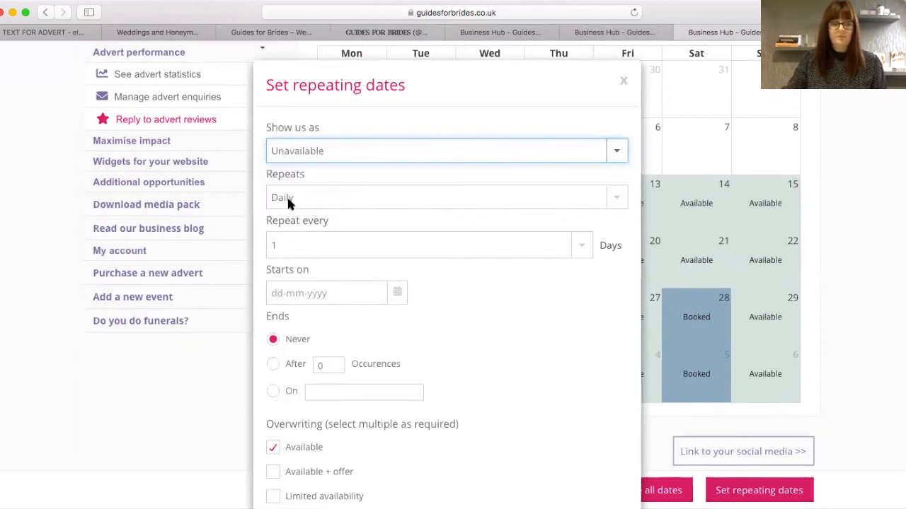
{"action": "left_click", "coordinate": [287, 197]}
{"action": "left_click", "coordinate": [288, 210]}
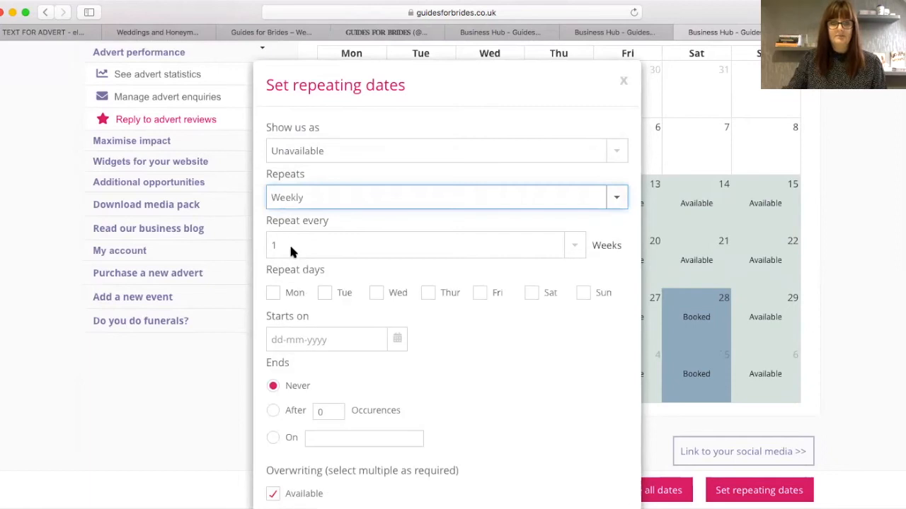
{"action": "left_click", "coordinate": [376, 297]}
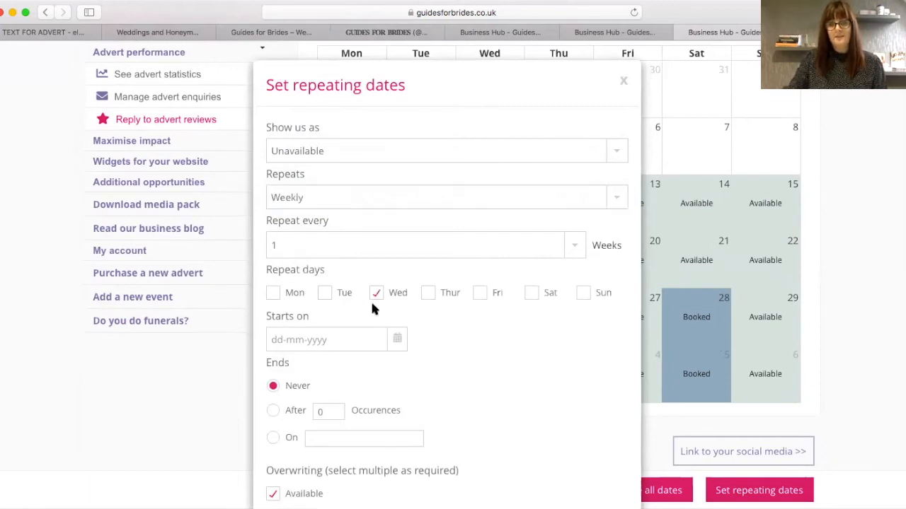
{"action": "left_click", "coordinate": [332, 341]}
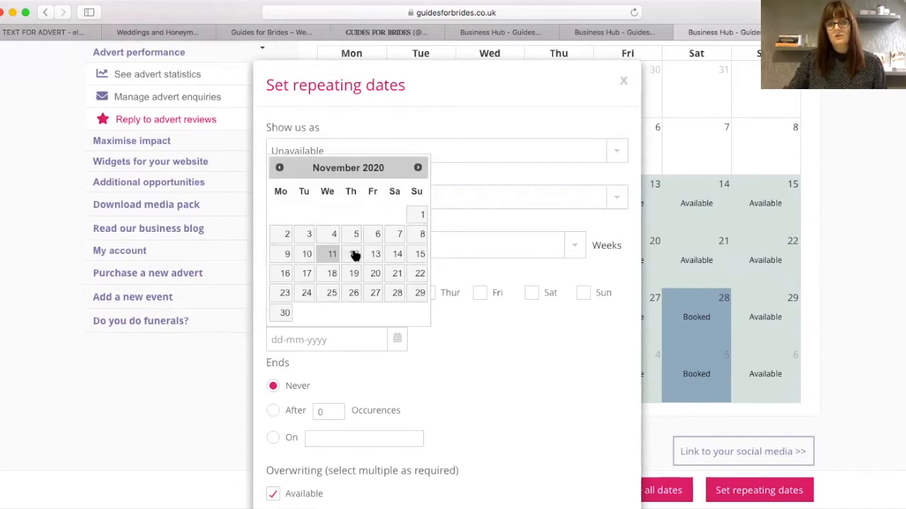
{"action": "left_click", "coordinate": [330, 256]}
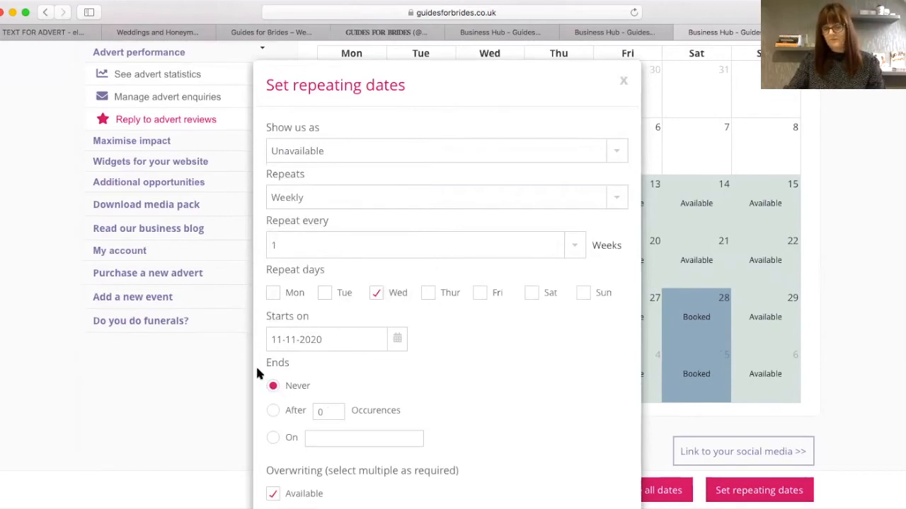
- Set the rule to end on 11-12-2025 and submit it
{"action": "left_click", "coordinate": [273, 438]}
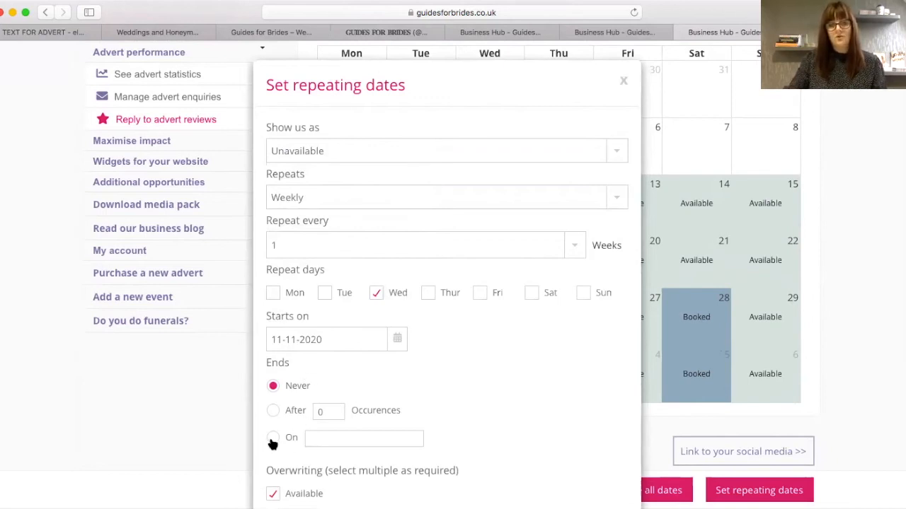
{"action": "left_click", "coordinate": [363, 439]}
{"action": "key", "text": "BackSpace"}
{"action": "key", "text": "BackSpace"}
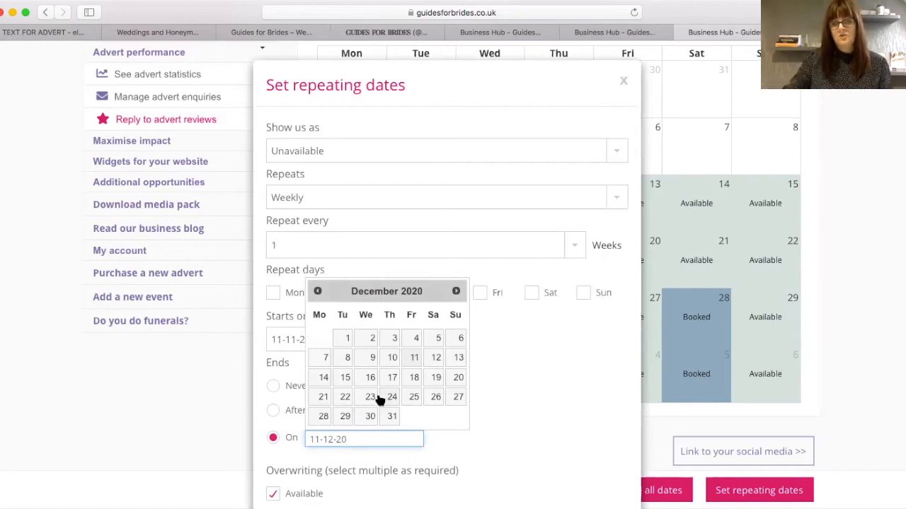
{"action": "type", "text": "25"}
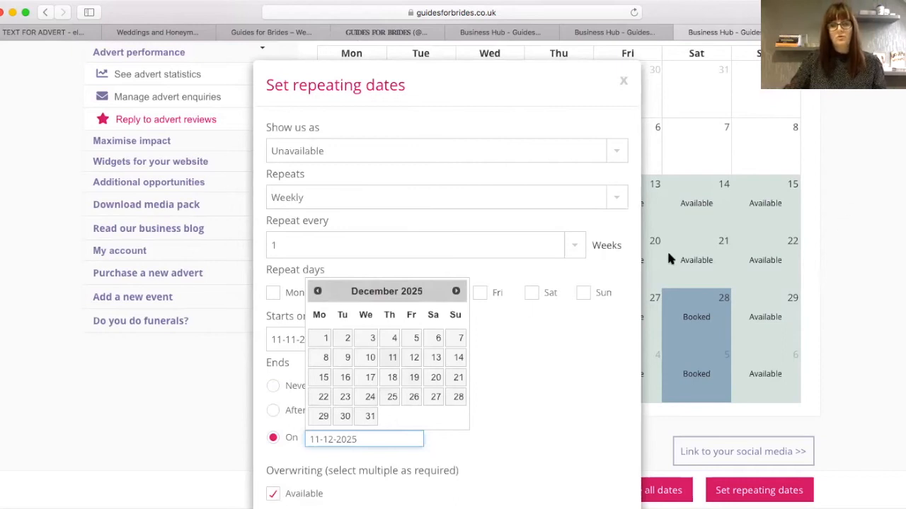
{"action": "scroll", "coordinate": [895, 339], "scroll_direction": "down", "scroll_amount": 5}
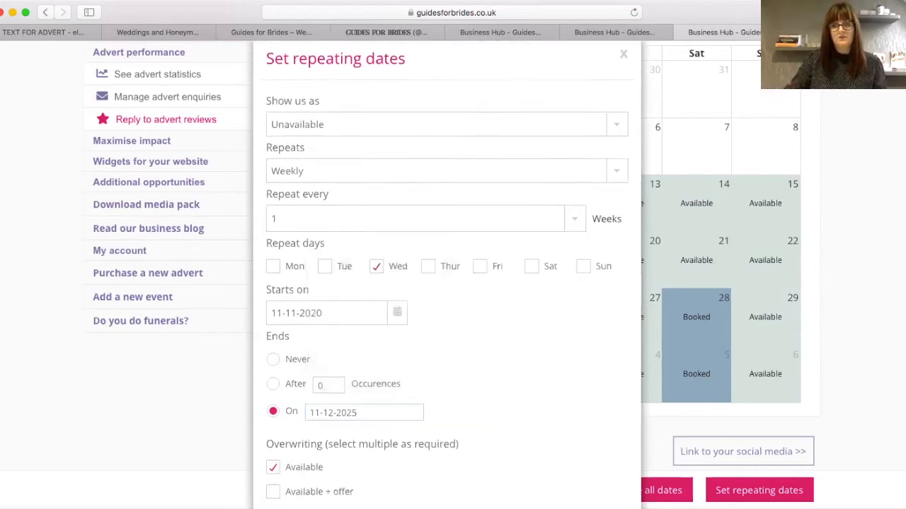
{"action": "scroll", "coordinate": [895, 363], "scroll_direction": "down", "scroll_amount": 2}
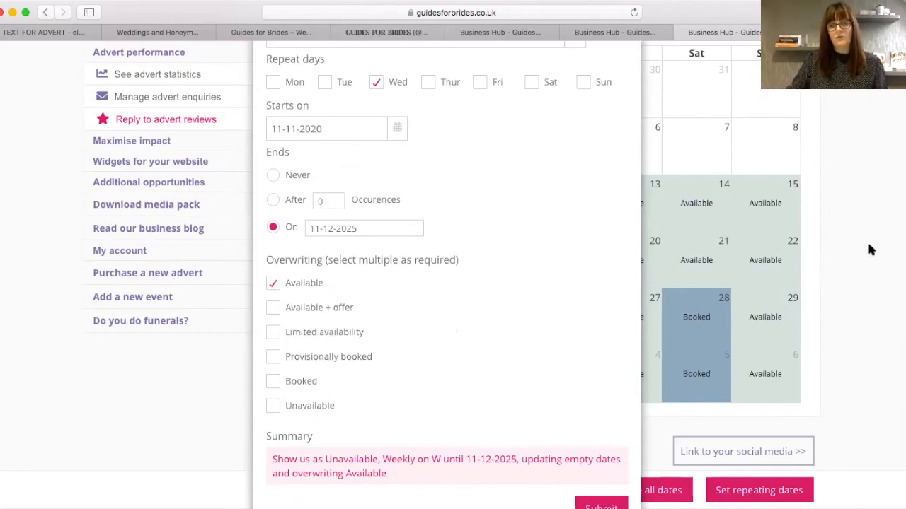
{"action": "scroll", "coordinate": [280, 444], "scroll_direction": "down", "scroll_amount": 3}
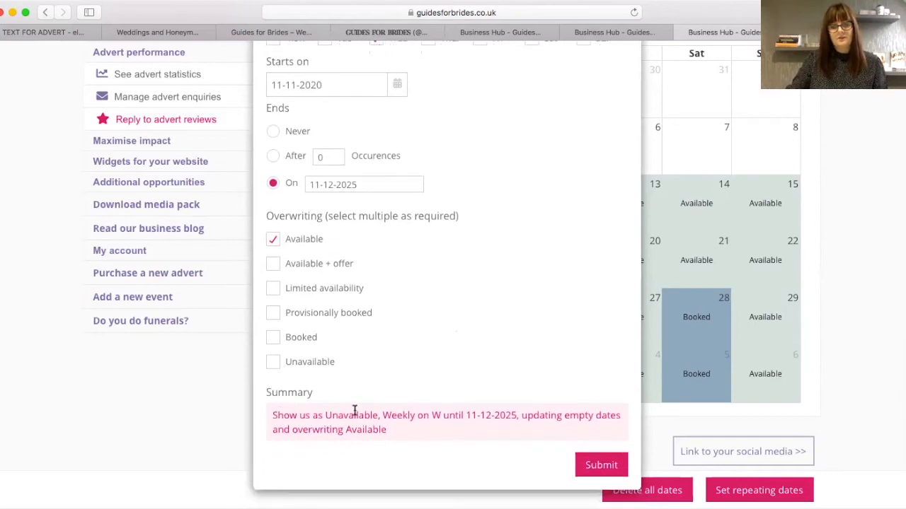
{"action": "left_click", "coordinate": [598, 466]}
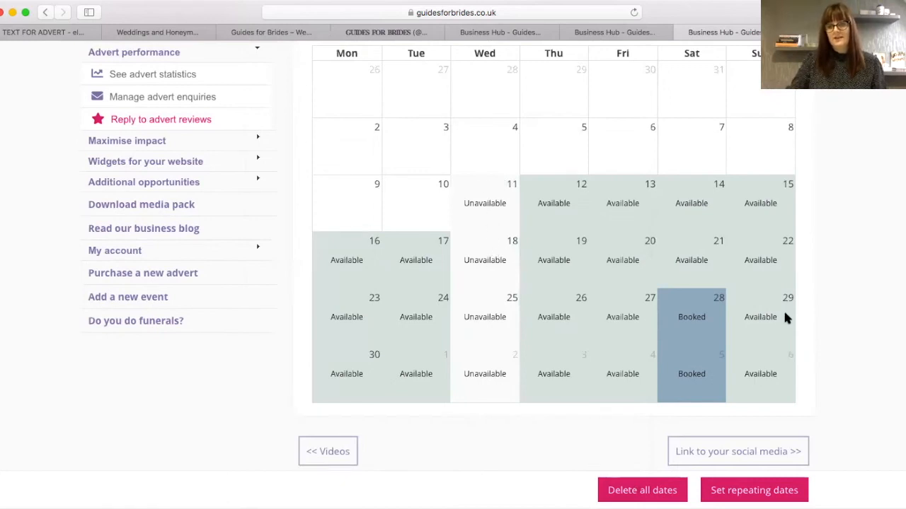
- Step the calendar through December 2020 to March 2021, then back to February to check bookings
{"action": "scroll", "coordinate": [889, 215], "scroll_direction": "up", "scroll_amount": 3}
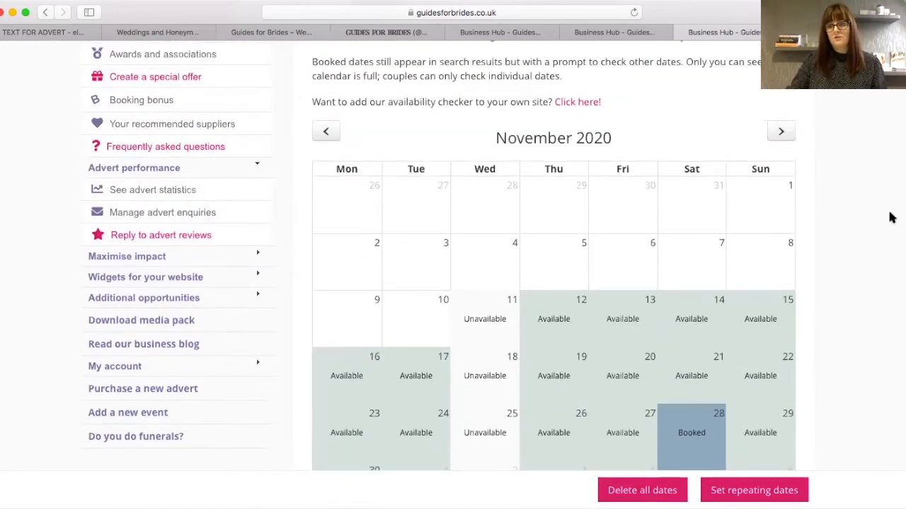
{"action": "left_click", "coordinate": [781, 131]}
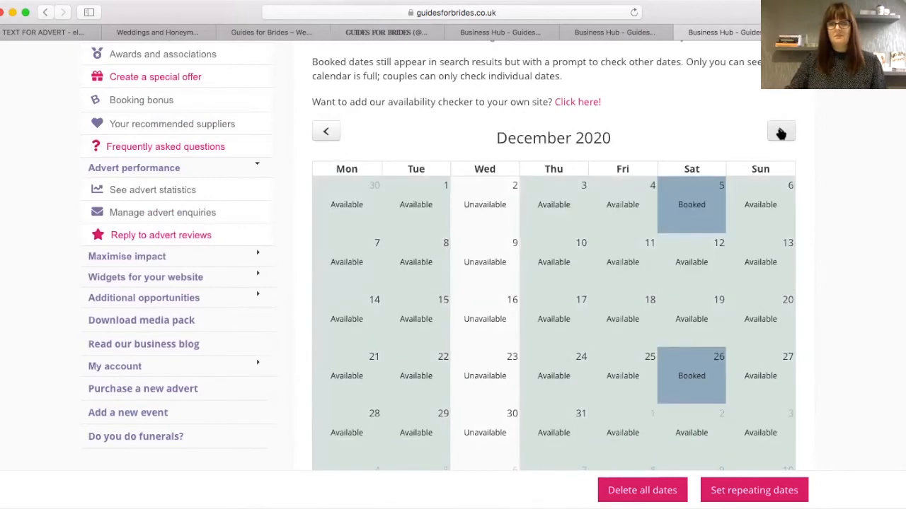
{"action": "left_click", "coordinate": [782, 132]}
{"action": "left_click", "coordinate": [780, 131]}
{"action": "left_click", "coordinate": [780, 132]}
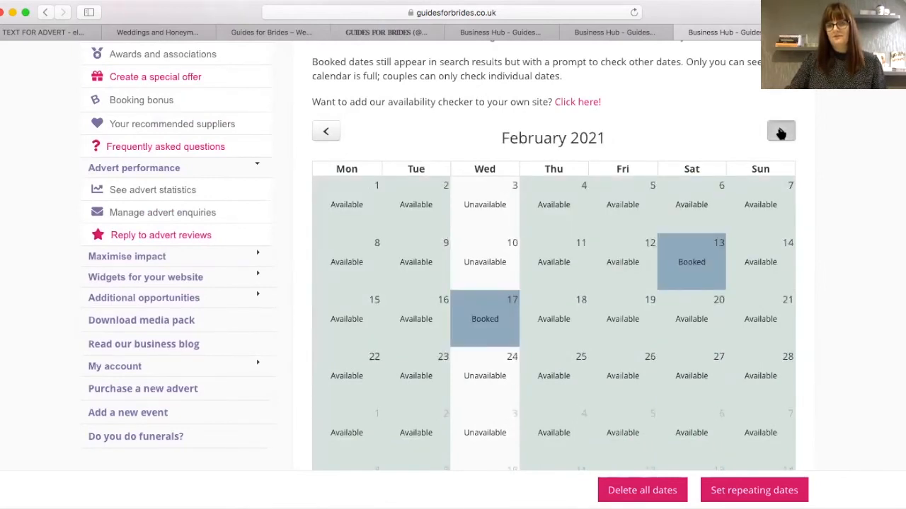
{"action": "left_click", "coordinate": [325, 132]}
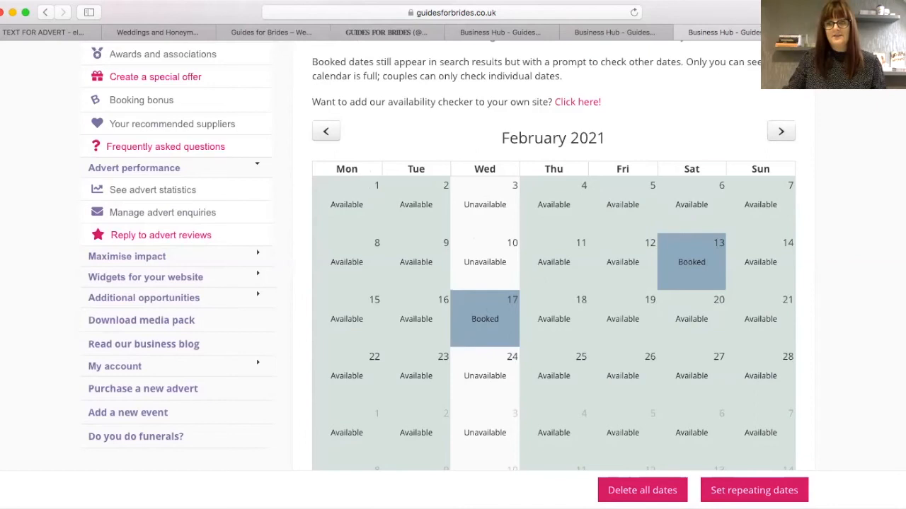
{"action": "scroll", "coordinate": [545, 145], "scroll_direction": "up", "scroll_amount": 8}
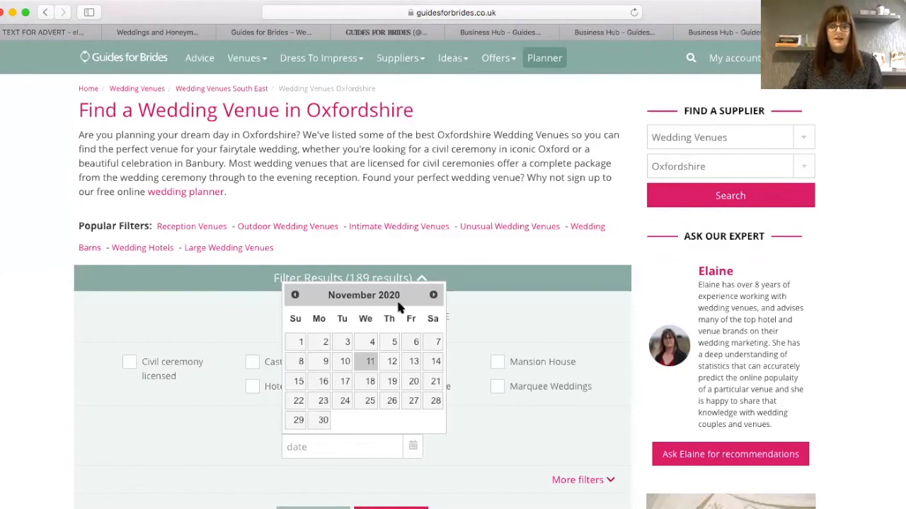
- Filter the Oxfordshire venues to those available on 31 December 2020 and review the 18 results
{"action": "left_click", "coordinate": [487, 318]}
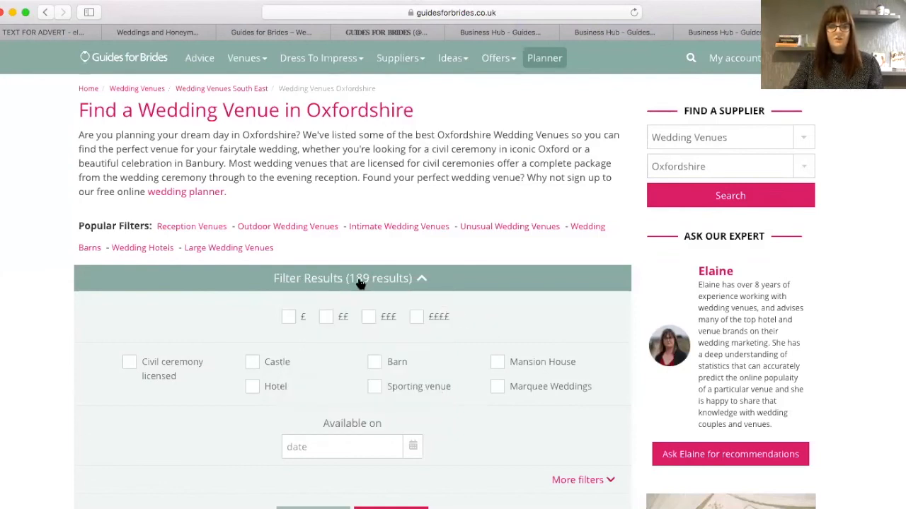
{"action": "left_click", "coordinate": [352, 447]}
{"action": "left_click", "coordinate": [433, 295]}
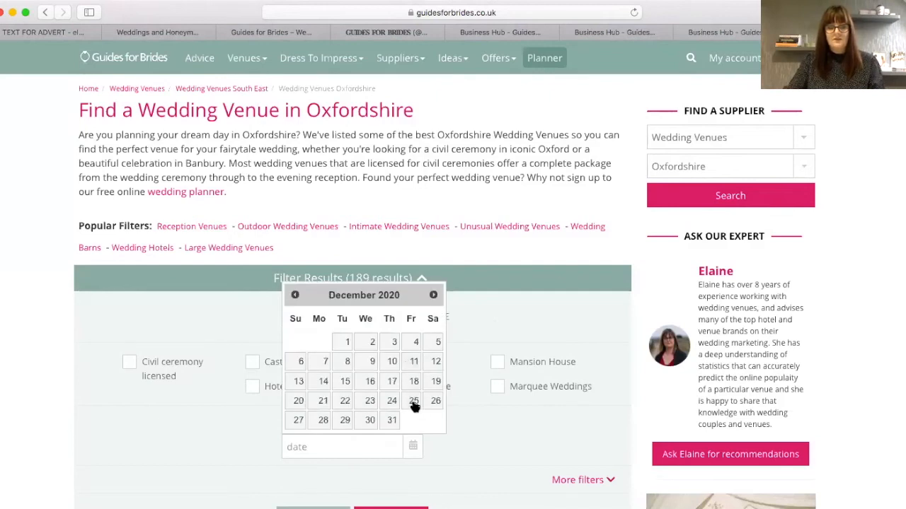
{"action": "left_click", "coordinate": [391, 421]}
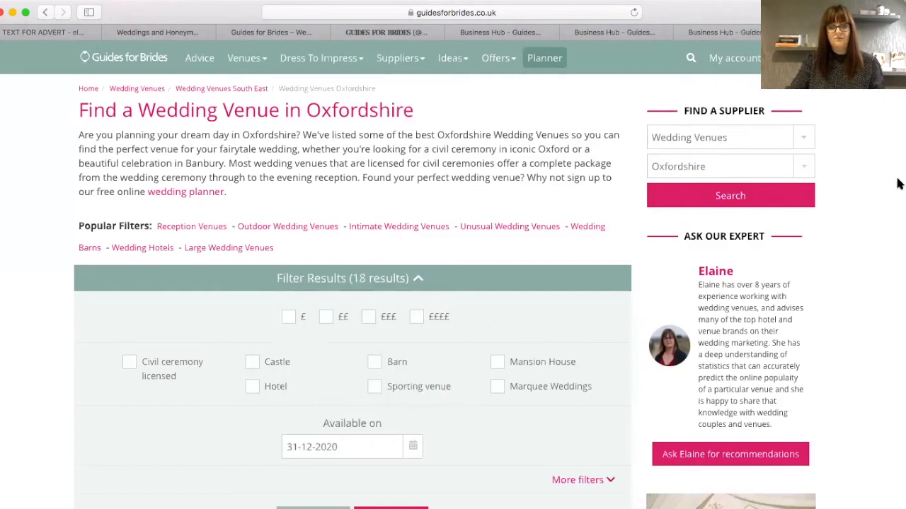
{"action": "scroll", "coordinate": [419, 180], "scroll_direction": "down", "scroll_amount": 4}
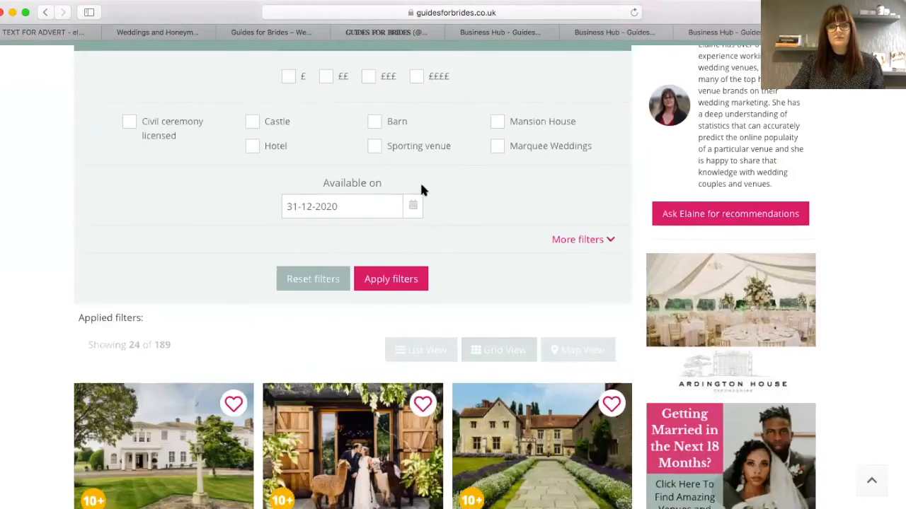
{"action": "left_click", "coordinate": [392, 280]}
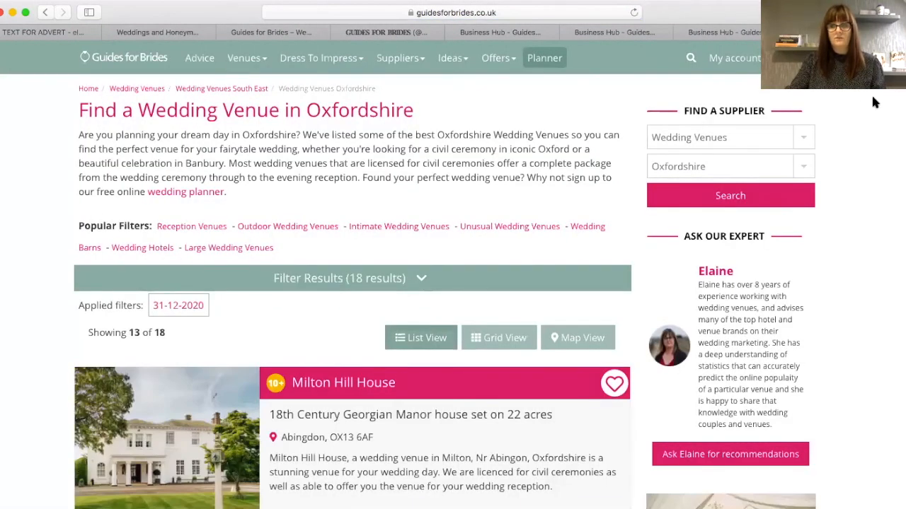
{"action": "scroll", "coordinate": [354, 283], "scroll_direction": "down", "scroll_amount": 7}
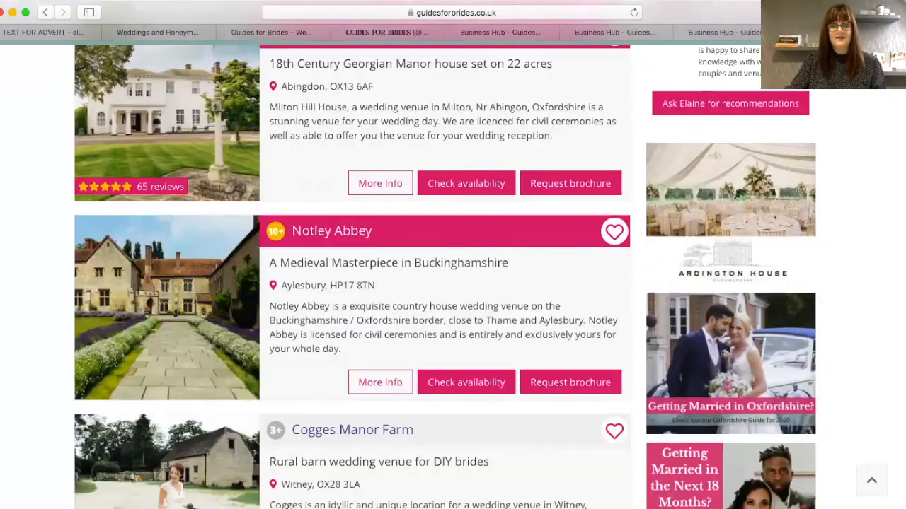
{"action": "scroll", "coordinate": [353, 283], "scroll_direction": "down", "scroll_amount": 8}
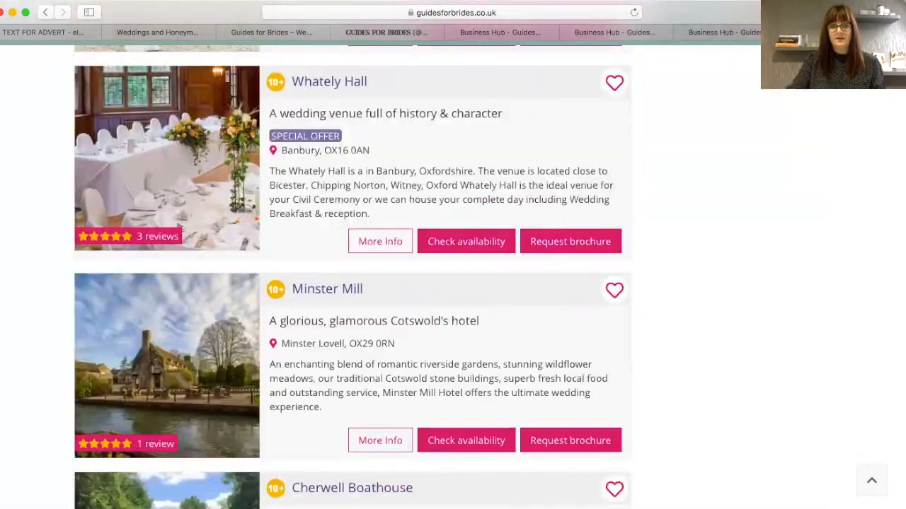
{"action": "scroll", "coordinate": [898, 212], "scroll_direction": "down", "scroll_amount": 10}
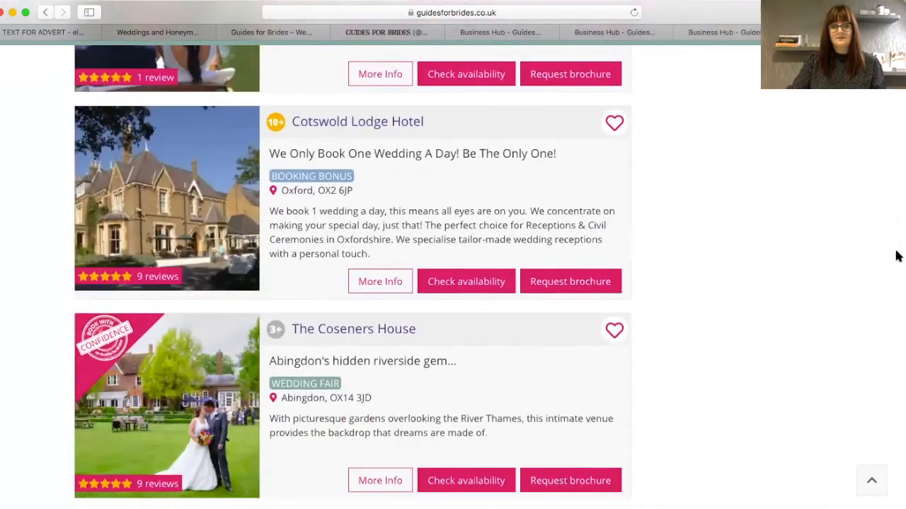
{"action": "scroll", "coordinate": [899, 273], "scroll_direction": "down", "scroll_amount": 7}
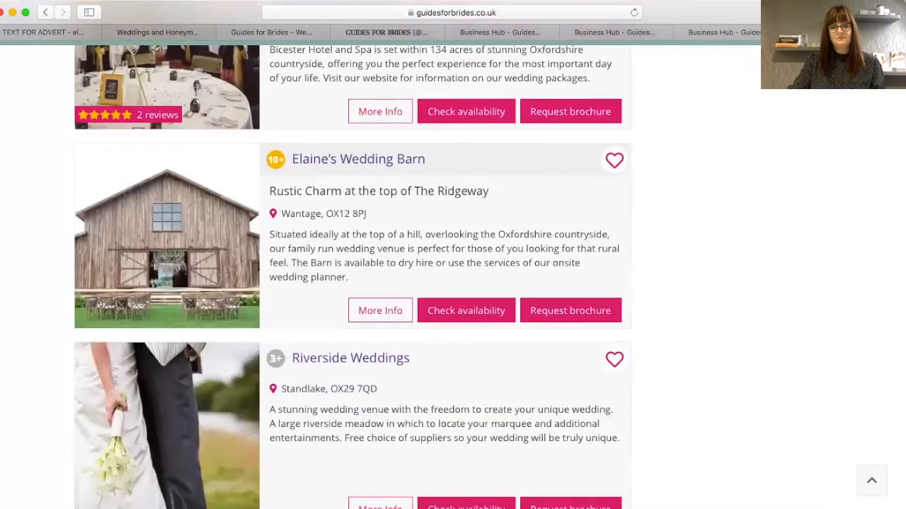
{"action": "scroll", "coordinate": [453, 283], "scroll_direction": "down", "scroll_amount": 1}
{"action": "scroll", "coordinate": [453, 283], "scroll_direction": "up", "scroll_amount": 12}
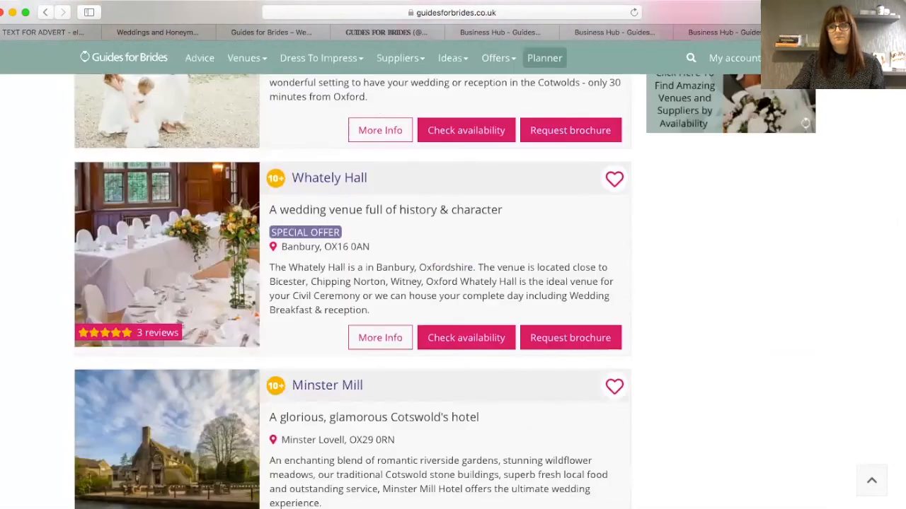
{"action": "scroll", "coordinate": [354, 284], "scroll_direction": "up", "scroll_amount": 10}
{"action": "scroll", "coordinate": [592, 63], "scroll_direction": "up", "scroll_amount": 1}
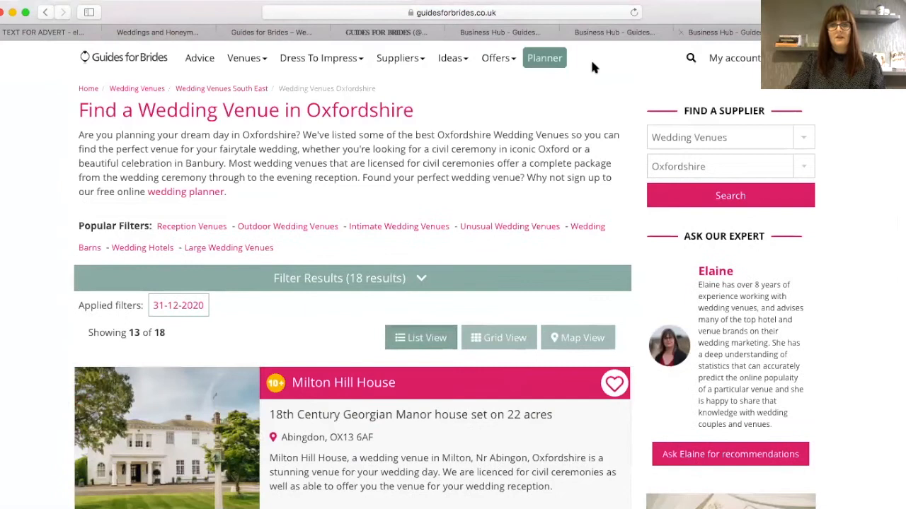
{"action": "mouse_move", "coordinate": [234, 60]}
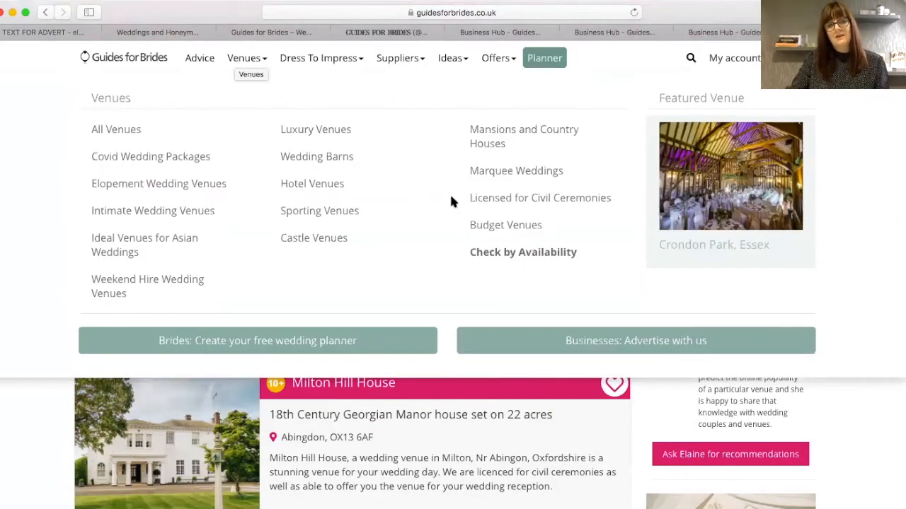
- Search venue availability for Fridays in Apr 2021 within 40 miles of the venue's postcode
{"action": "left_click", "coordinate": [493, 254]}
{"action": "scroll", "coordinate": [453, 283], "scroll_direction": "down", "scroll_amount": 3}
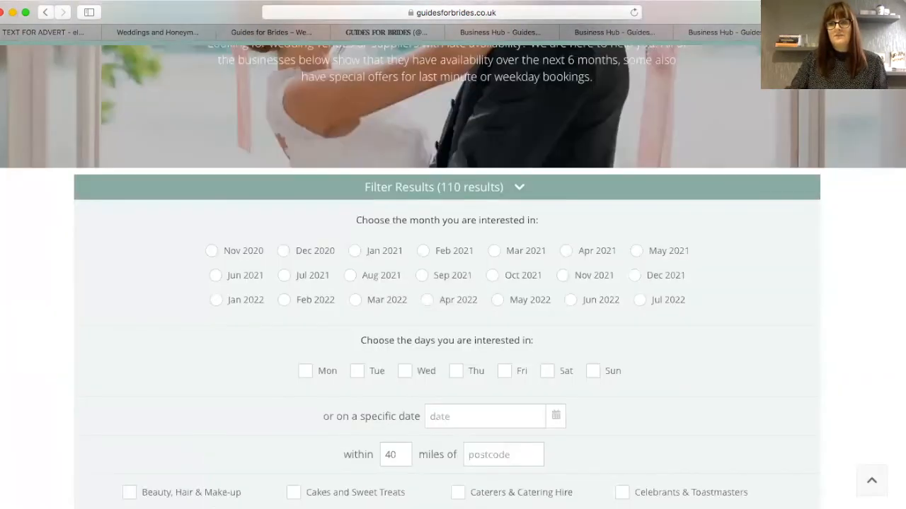
{"action": "scroll", "coordinate": [440, 249], "scroll_direction": "down", "scroll_amount": 1}
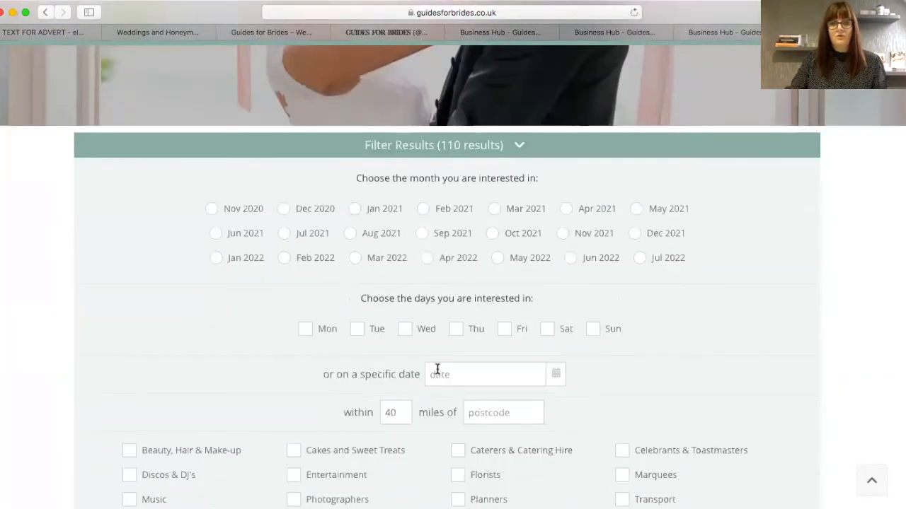
{"action": "left_click", "coordinate": [477, 407]}
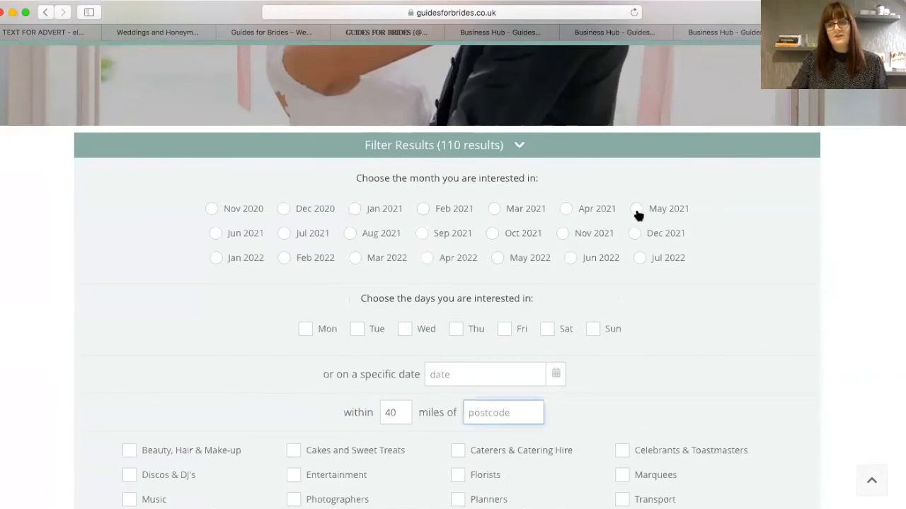
{"action": "left_click", "coordinate": [568, 211]}
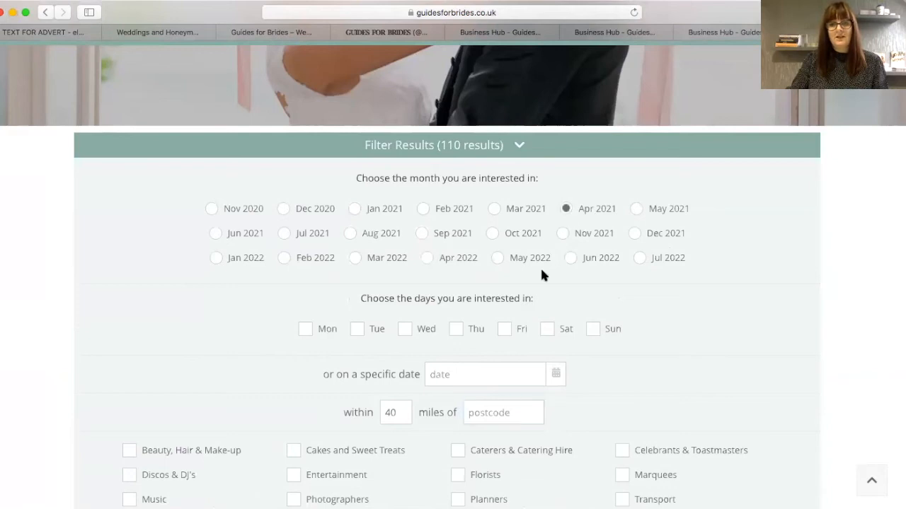
{"action": "left_click", "coordinate": [503, 332]}
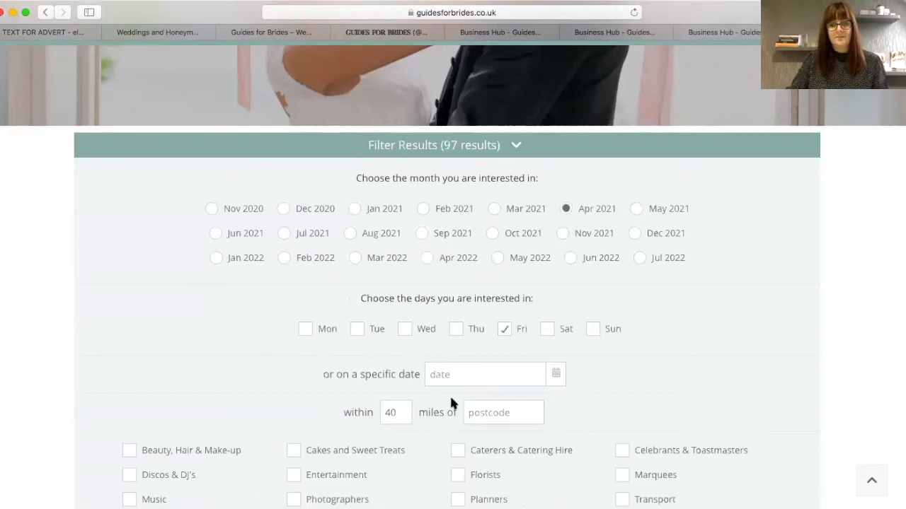
{"action": "left_click", "coordinate": [469, 410]}
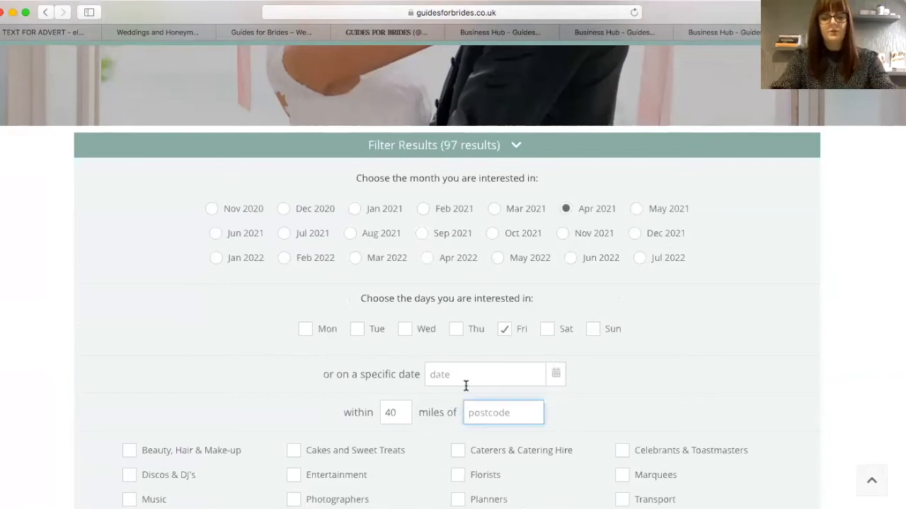
{"action": "type", "text": "OX14 5JP"}
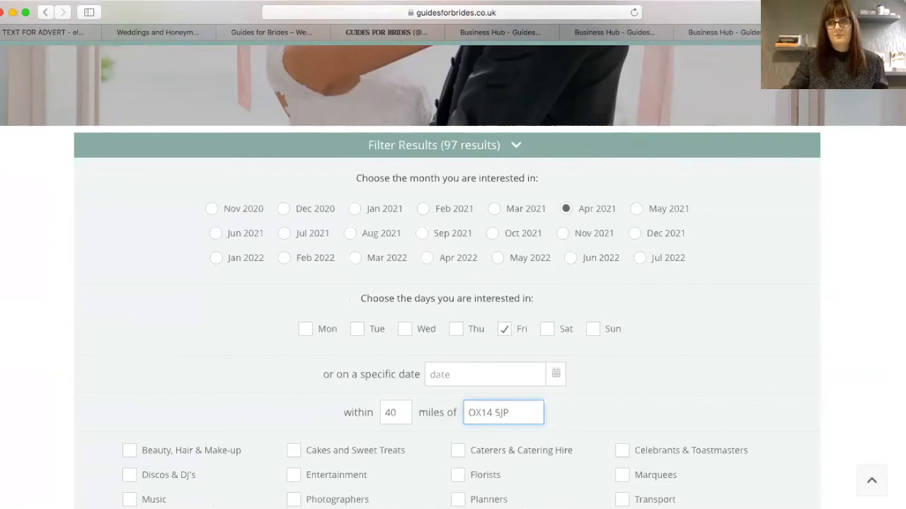
{"action": "scroll", "coordinate": [622, 270], "scroll_direction": "down", "scroll_amount": 5}
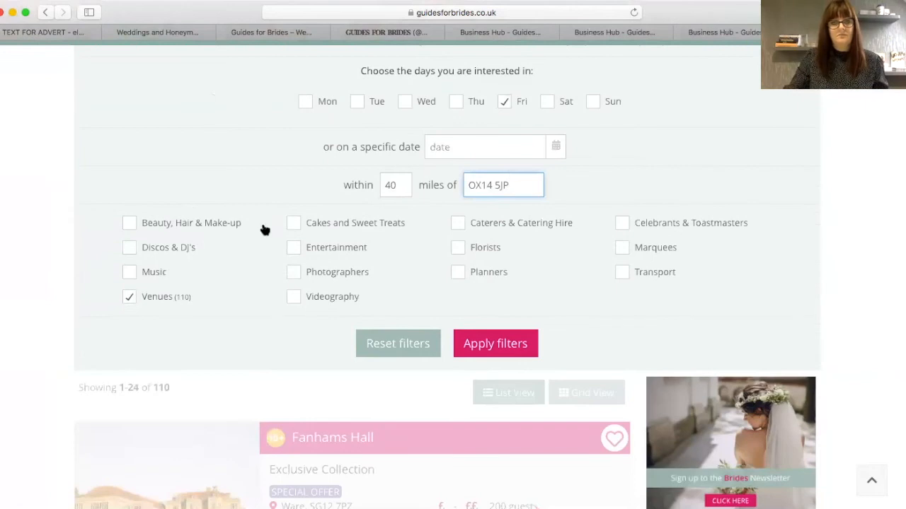
{"action": "left_click", "coordinate": [498, 344]}
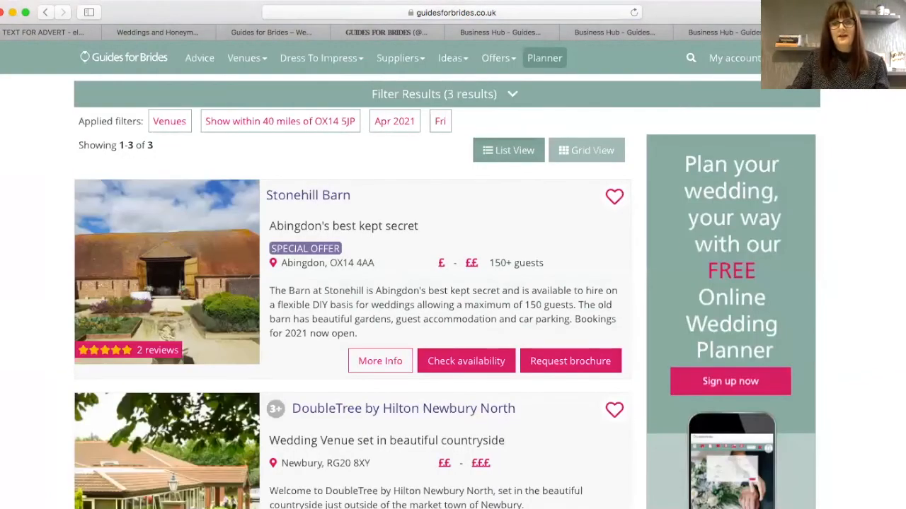
{"action": "scroll", "coordinate": [352, 277], "scroll_direction": "down", "scroll_amount": 5}
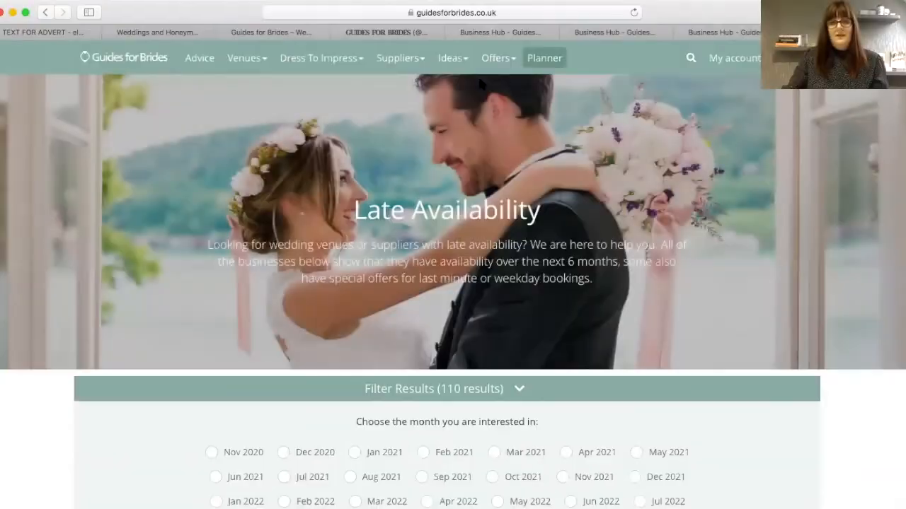
{"action": "mouse_move", "coordinate": [486, 68]}
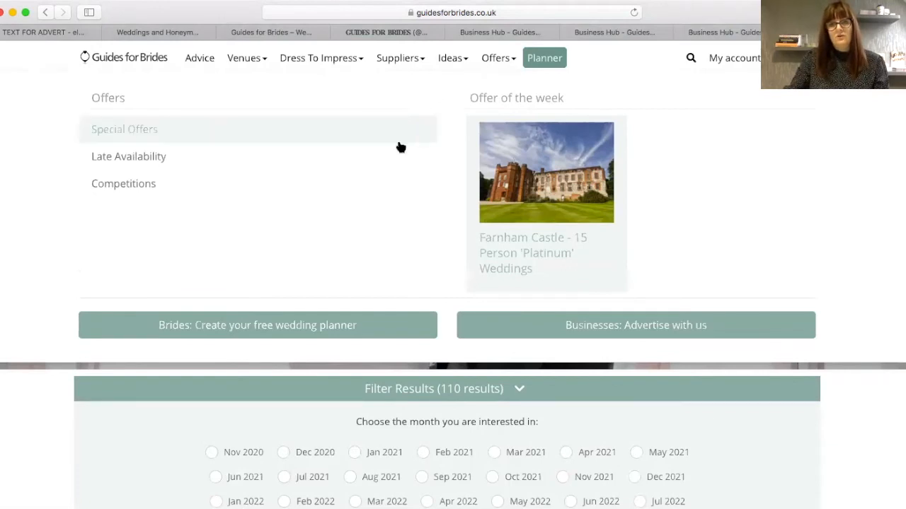
- Check late availability, then search special offers for Wedding Venues in Oxfordshire
{"action": "left_click", "coordinate": [146, 158]}
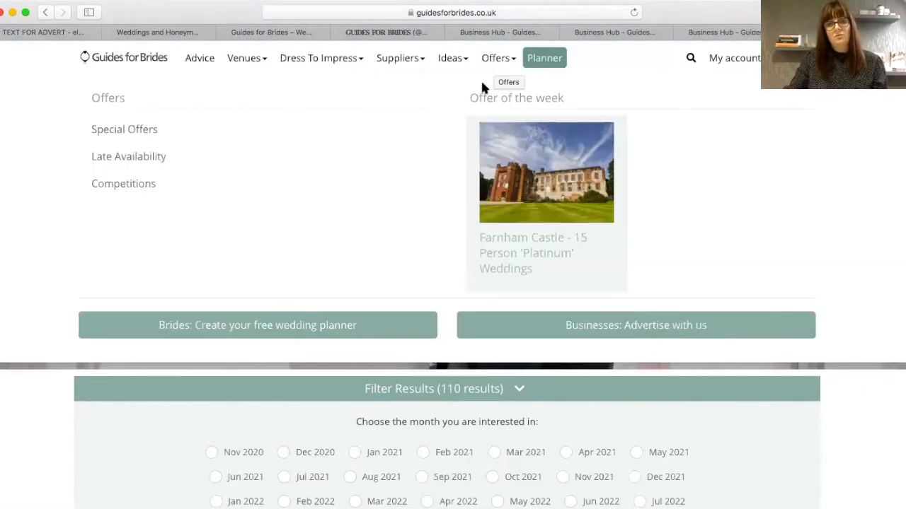
{"action": "left_click", "coordinate": [104, 133]}
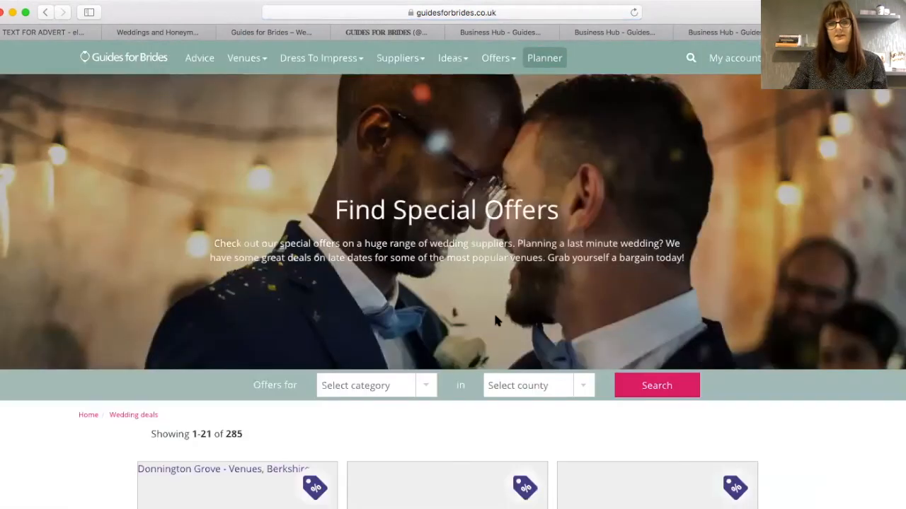
{"action": "left_click", "coordinate": [334, 391]}
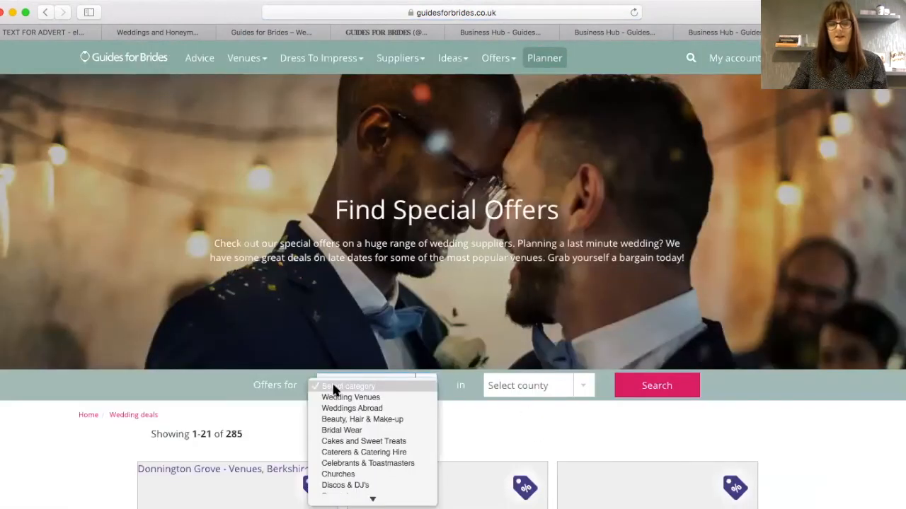
{"action": "left_click", "coordinate": [350, 397]}
{"action": "left_click", "coordinate": [536, 386]}
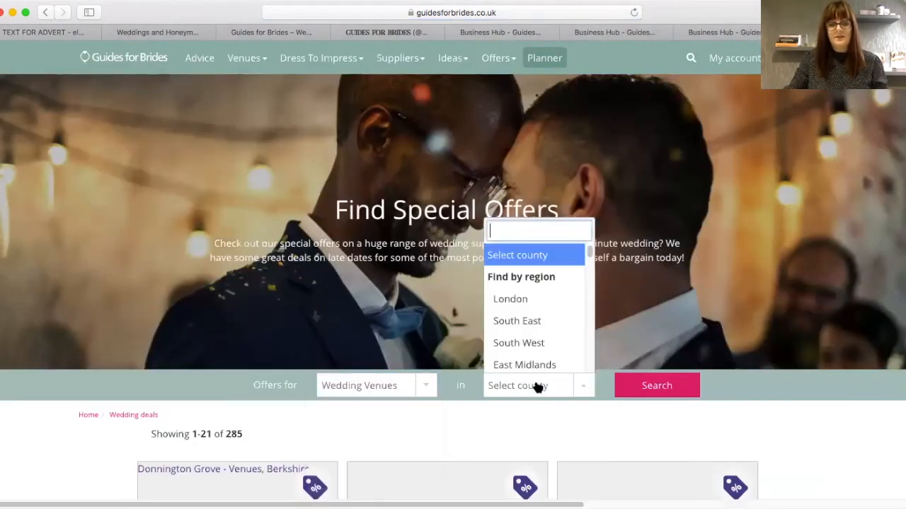
{"action": "type", "text": "oxfordshire"}
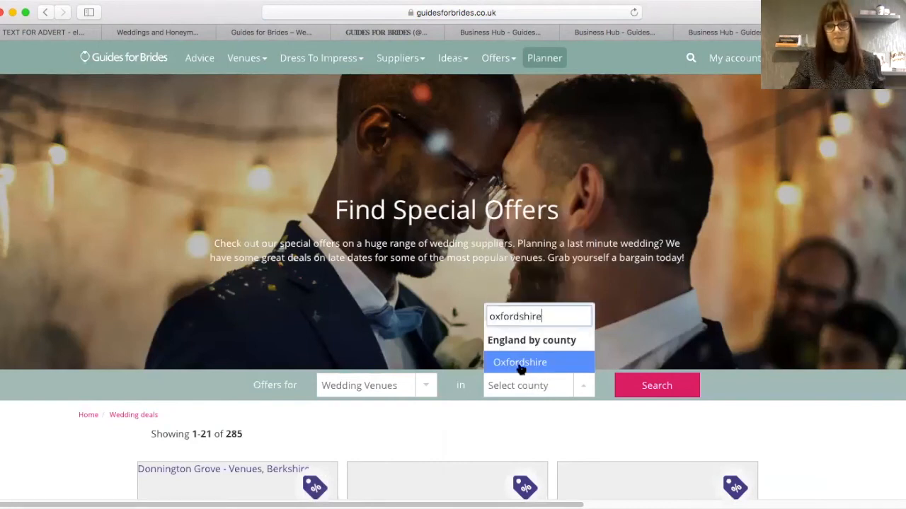
{"action": "left_click", "coordinate": [520, 363]}
{"action": "left_click", "coordinate": [654, 391]}
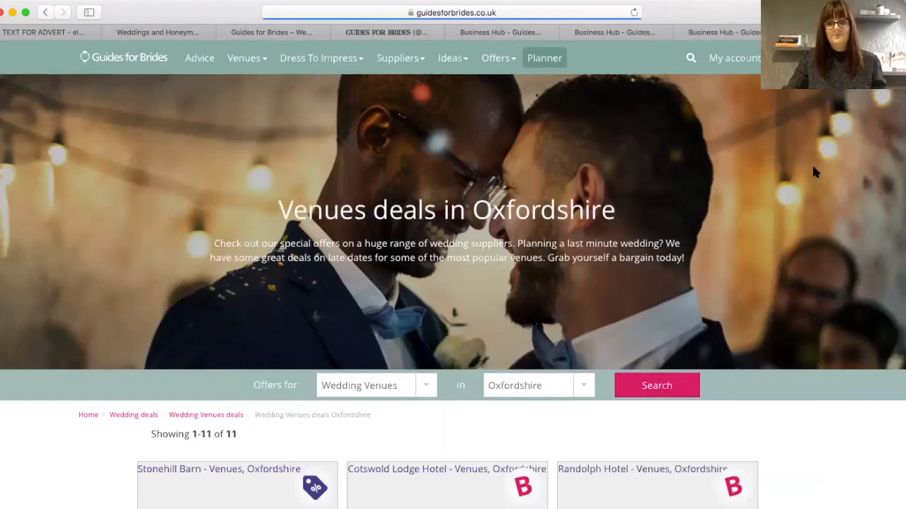
- Review the 11 Oxfordshire venue offers and return to the Business Hub
{"action": "scroll", "coordinate": [453, 255], "scroll_direction": "down", "scroll_amount": 5}
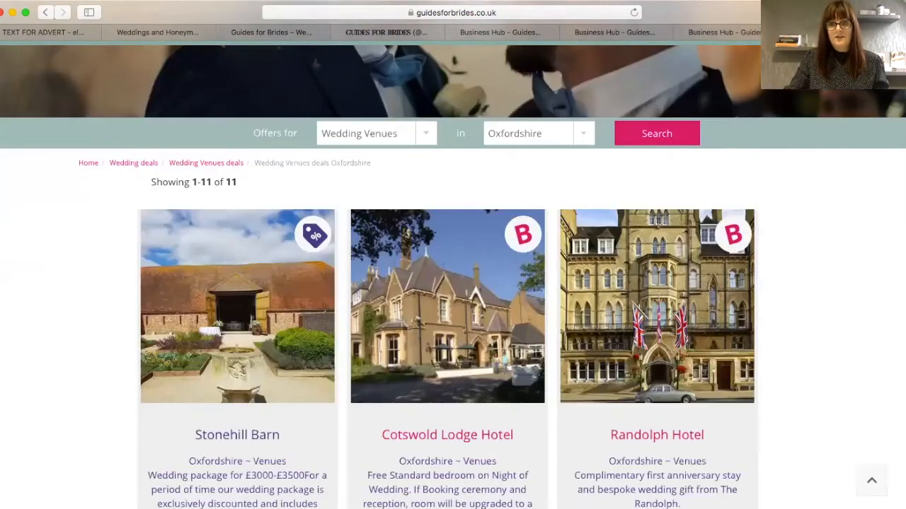
{"action": "scroll", "coordinate": [453, 255], "scroll_direction": "down", "scroll_amount": 10}
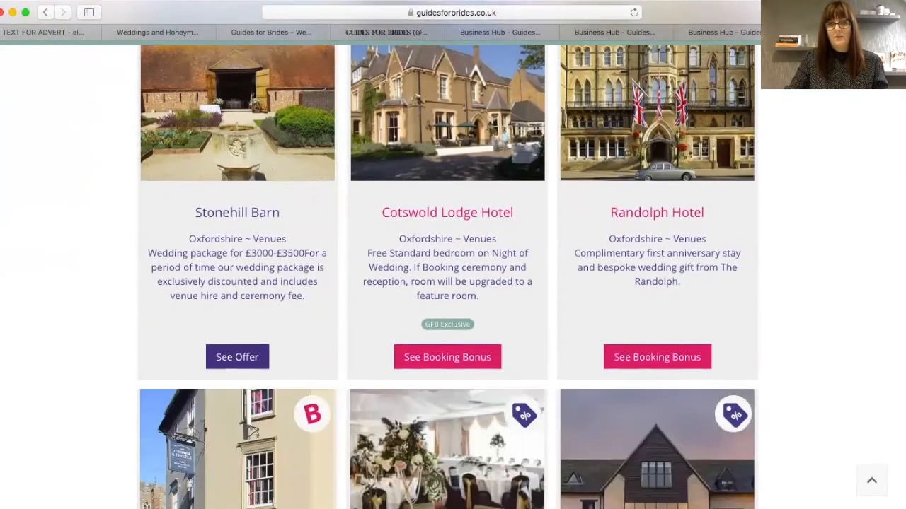
{"action": "scroll", "coordinate": [453, 254], "scroll_direction": "down", "scroll_amount": 5}
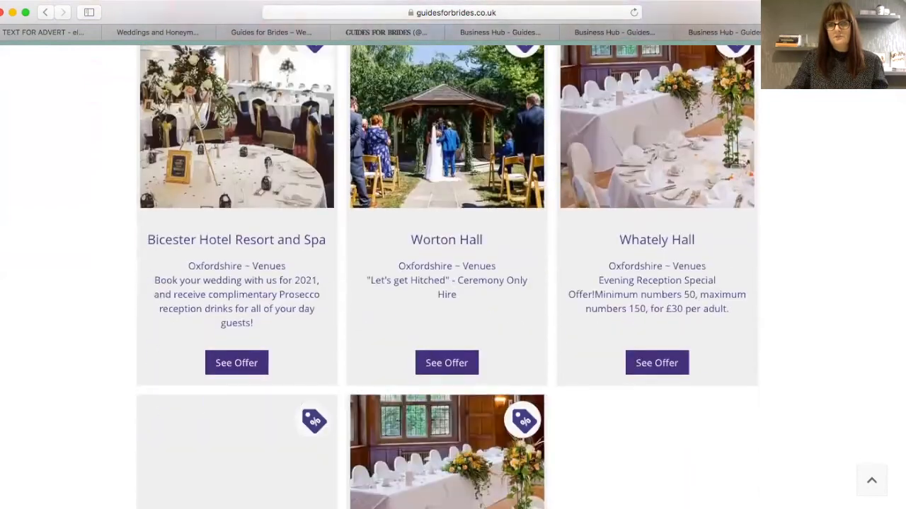
{"action": "scroll", "coordinate": [452, 255], "scroll_direction": "down", "scroll_amount": 1}
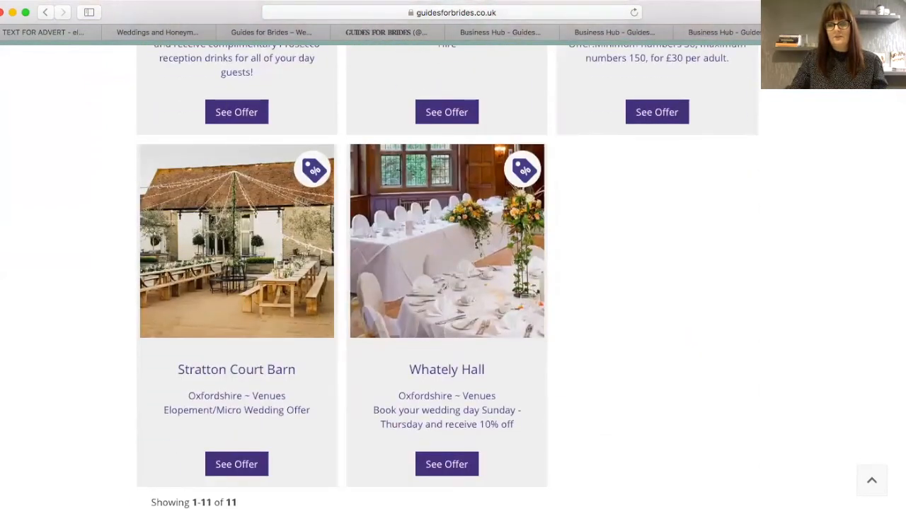
{"action": "scroll", "coordinate": [453, 255], "scroll_direction": "up", "scroll_amount": 9}
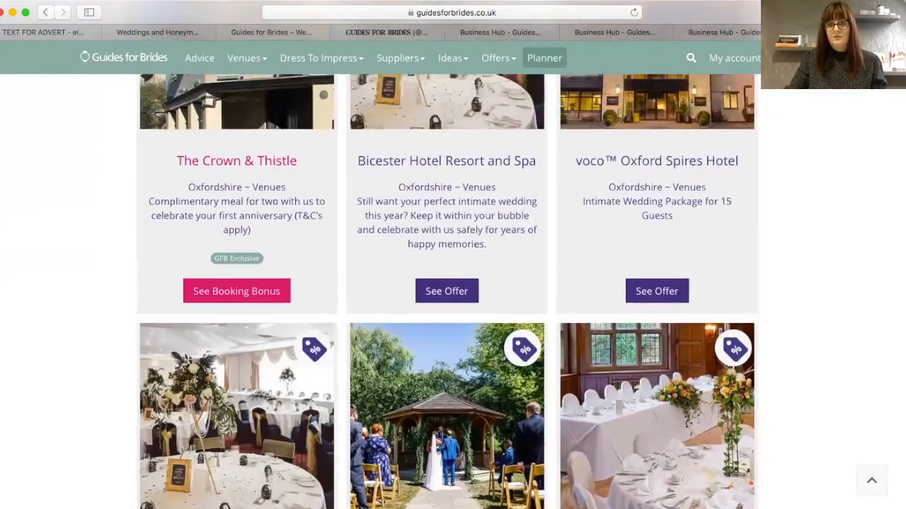
{"action": "scroll", "coordinate": [142, 294], "scroll_direction": "up", "scroll_amount": 2}
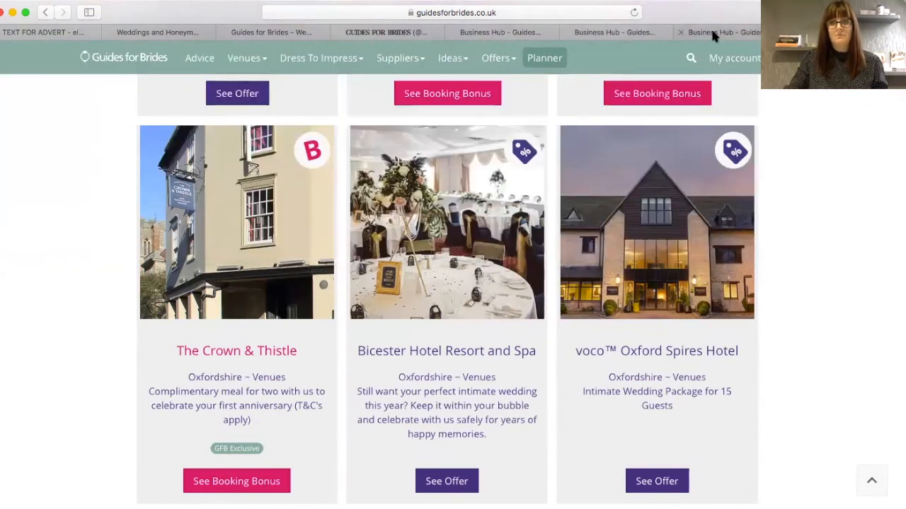
{"action": "left_click", "coordinate": [712, 33]}
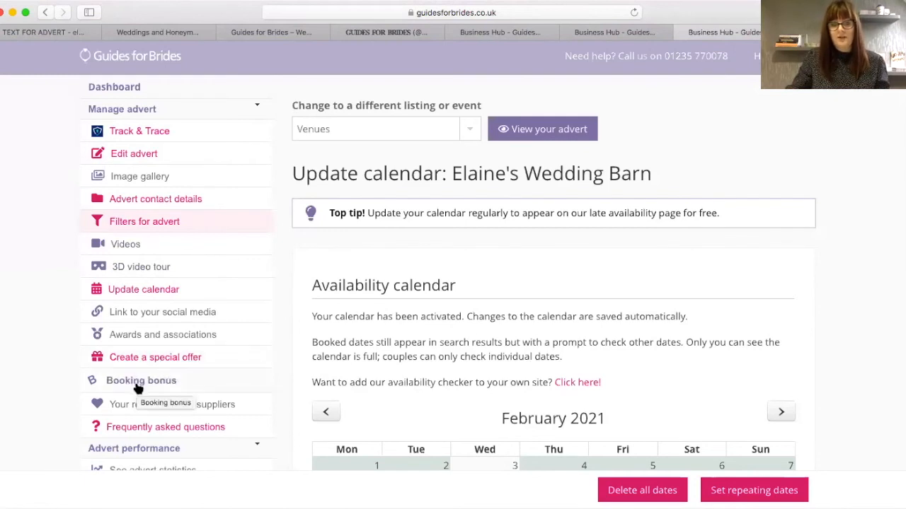
- Open the Create a special offer form from the Manage advert sidebar
{"action": "left_click", "coordinate": [131, 361]}
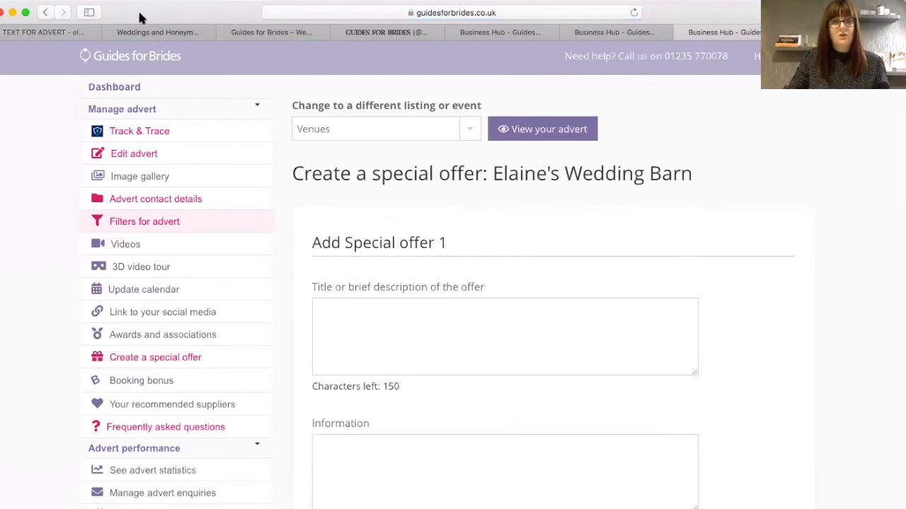
{"action": "left_click", "coordinate": [29, 33]}
{"action": "scroll", "coordinate": [864, 333], "scroll_direction": "down", "scroll_amount": 2}
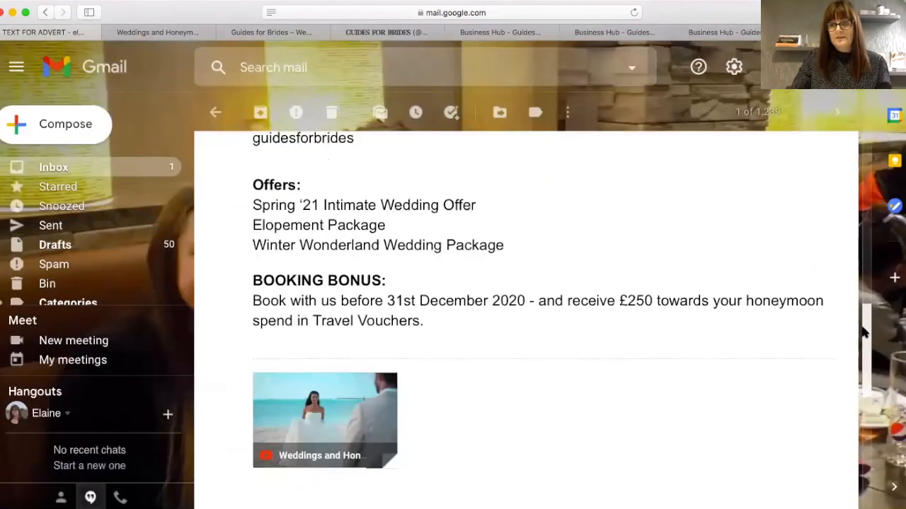
{"action": "scroll", "coordinate": [863, 332], "scroll_direction": "down", "scroll_amount": 3}
{"action": "scroll", "coordinate": [863, 318], "scroll_direction": "up", "scroll_amount": 3}
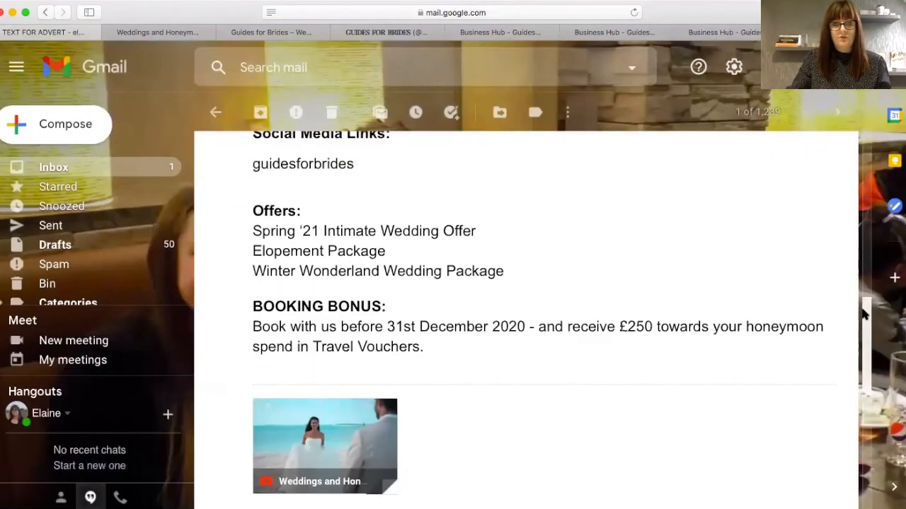
{"action": "scroll", "coordinate": [863, 315], "scroll_direction": "up", "scroll_amount": 1}
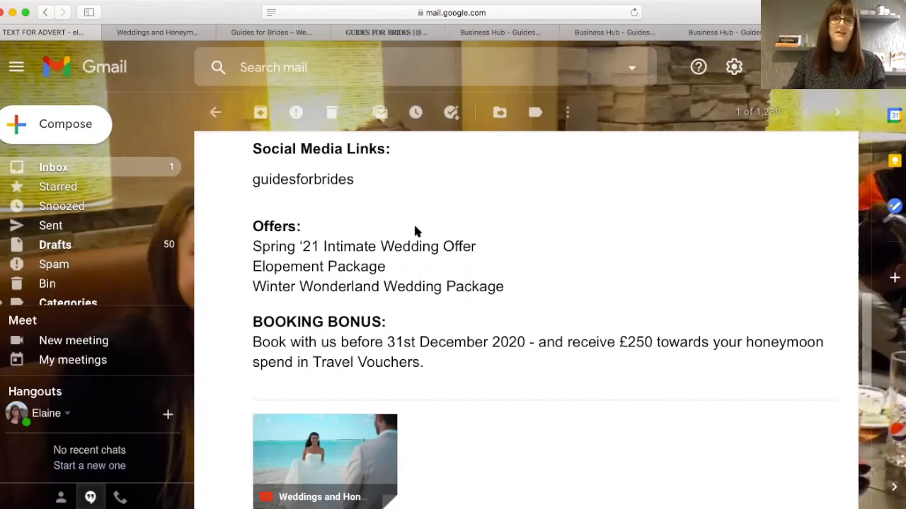
{"action": "left_click", "coordinate": [725, 33]}
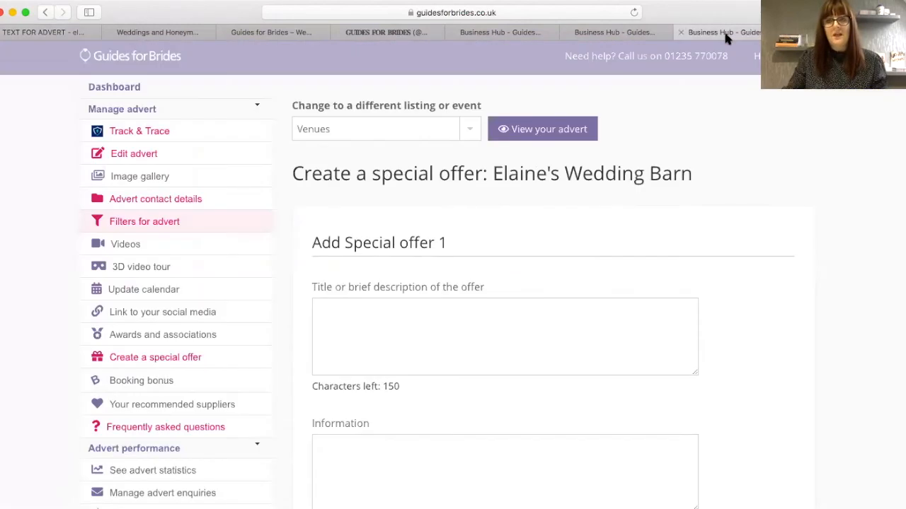
- Enter title 'Winter Wonderland Wedding Package', placeholder information, and terms excluding other offers and already-booked weddings
{"action": "left_click", "coordinate": [348, 307]}
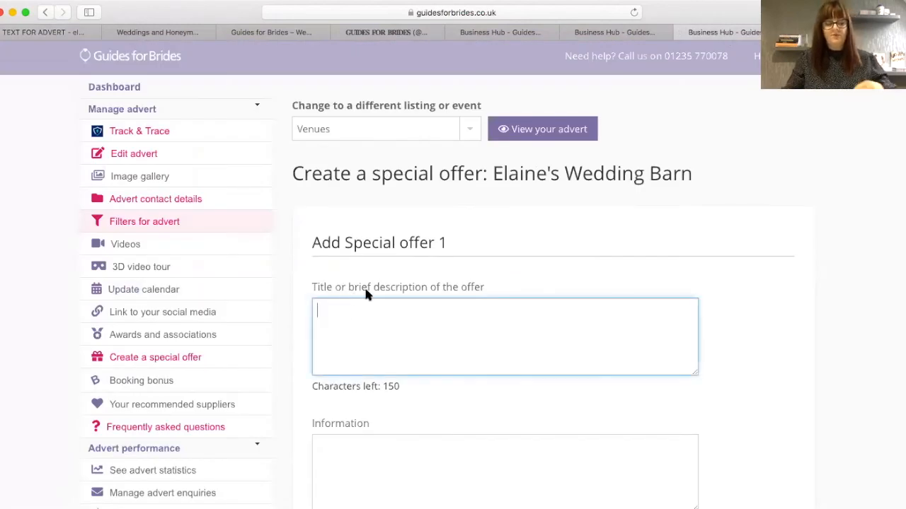
{"action": "type", "text": "Winter Wonderland Wedding Package"}
{"action": "left_click", "coordinate": [344, 443]}
{"action": "type", "text": "cvbnjhytresxcvbhytredvbnhjytre"}
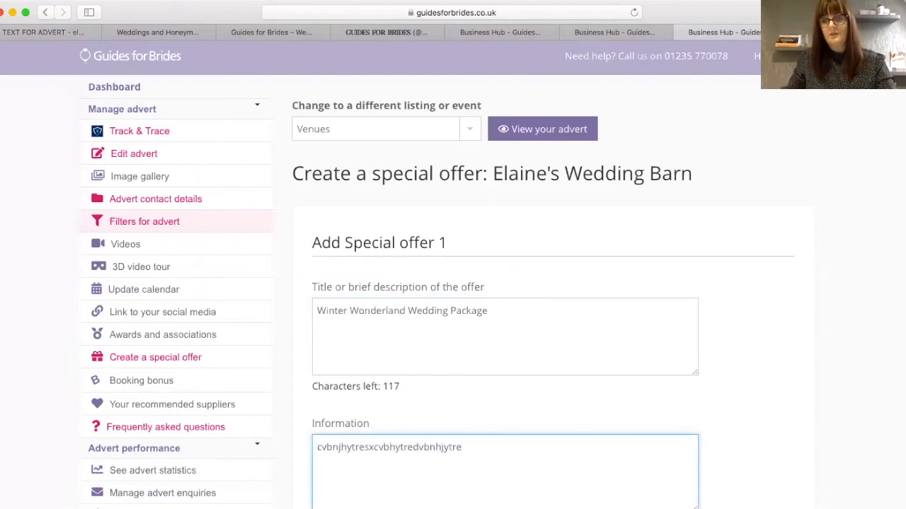
{"action": "scroll", "coordinate": [878, 239], "scroll_direction": "down", "scroll_amount": 5}
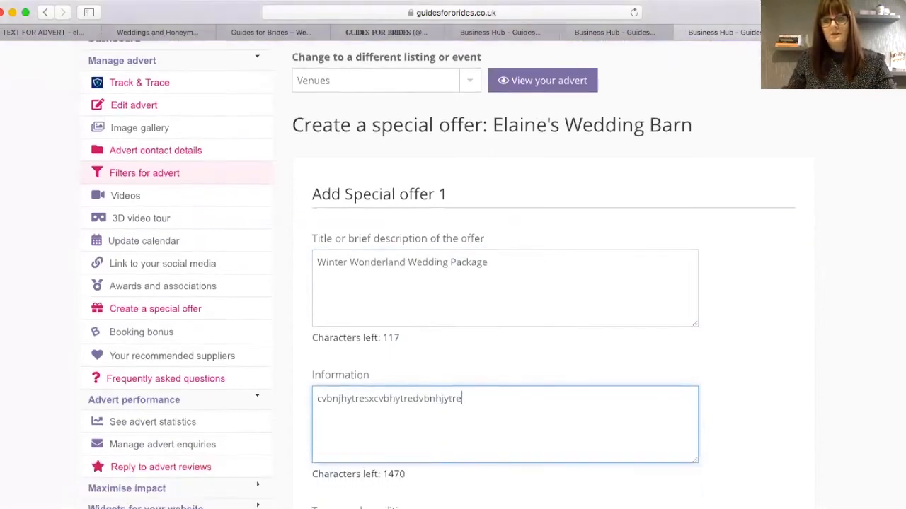
{"action": "left_click", "coordinate": [582, 313]}
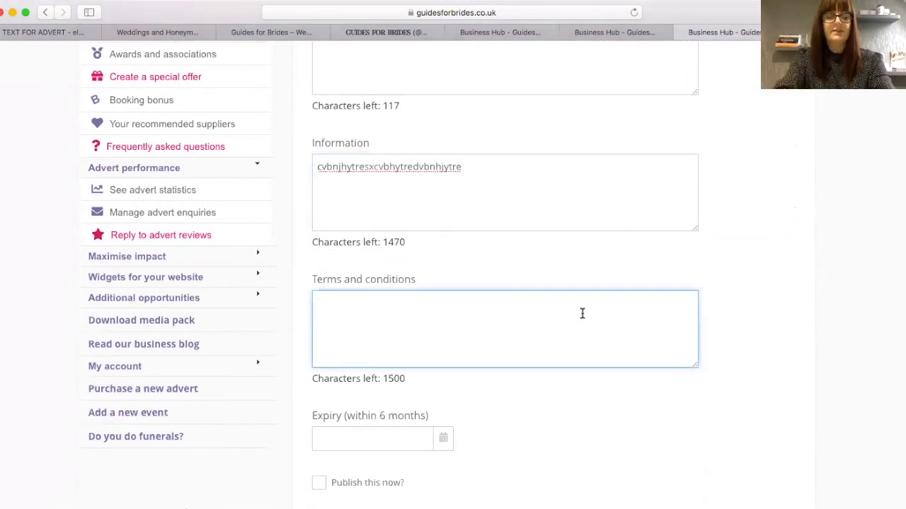
{"action": "type", "text": "Not in conjunction with any other offer"}
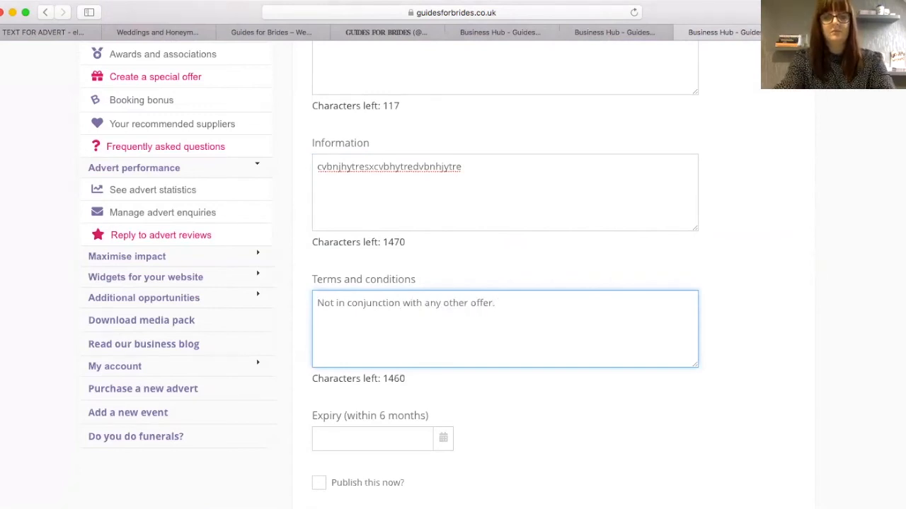
{"action": "type", "text": ". Does not apply to any other"}
{"action": "key", "text": "BackSpace"}
{"action": "key", "text": "BackSpace"}
{"action": "key", "text": "BackSpace"}
{"action": "key", "text": "BackSpace"}
{"action": "key", "text": "BackSpace"}
{"action": "type", "text": "weddings already booked."}
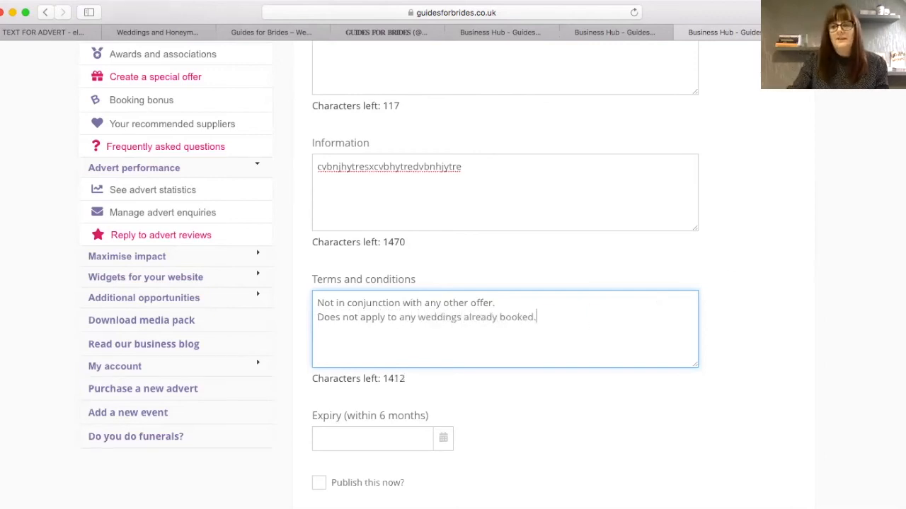
- Set the offer's expiry date to 28-02-2021 and save it
{"action": "scroll", "coordinate": [372, 257], "scroll_direction": "down", "scroll_amount": 3}
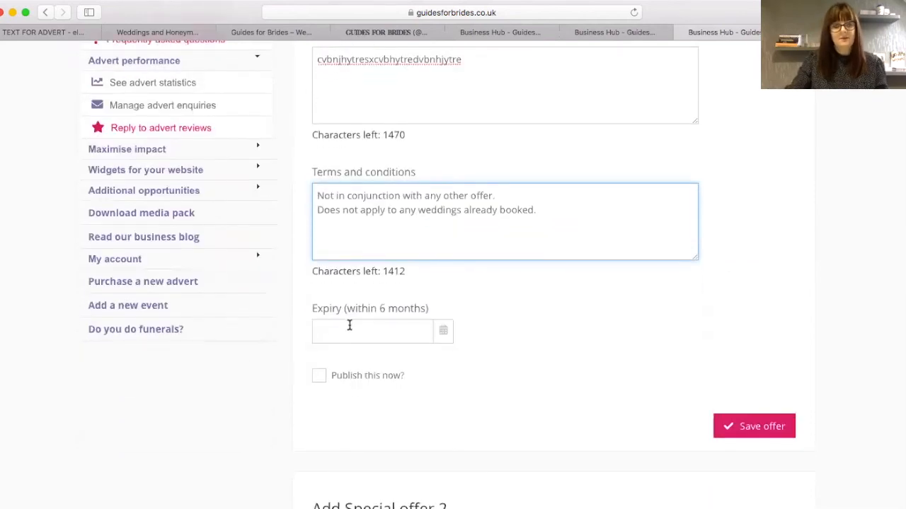
{"action": "left_click", "coordinate": [346, 328]}
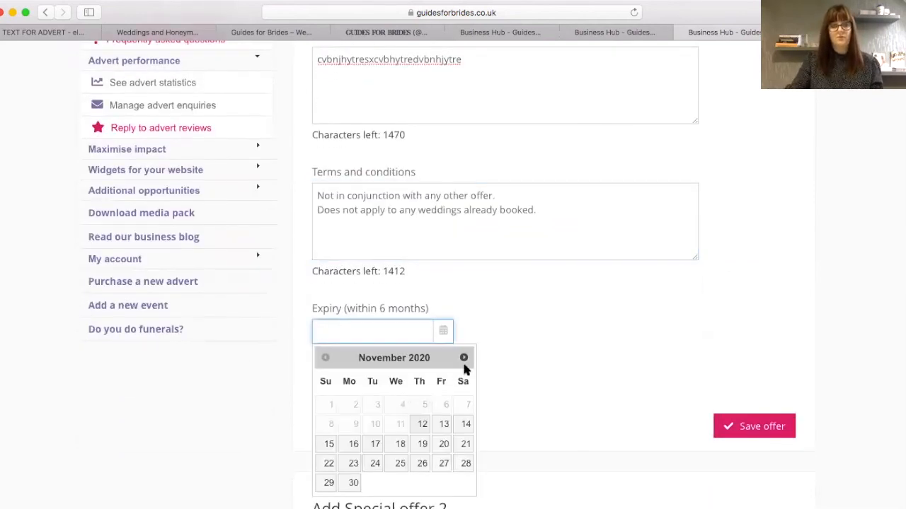
{"action": "left_click", "coordinate": [463, 358]}
{"action": "left_click", "coordinate": [463, 358]}
{"action": "left_click", "coordinate": [464, 358]}
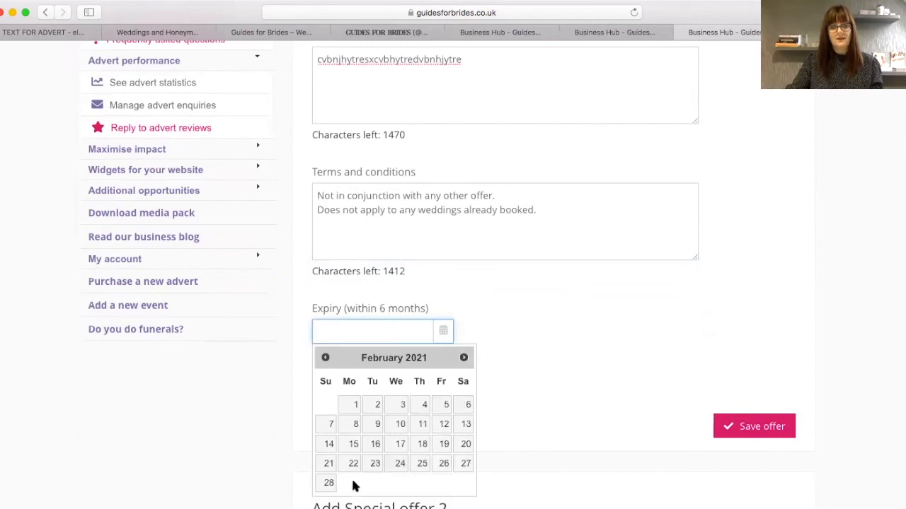
{"action": "left_click", "coordinate": [328, 484]}
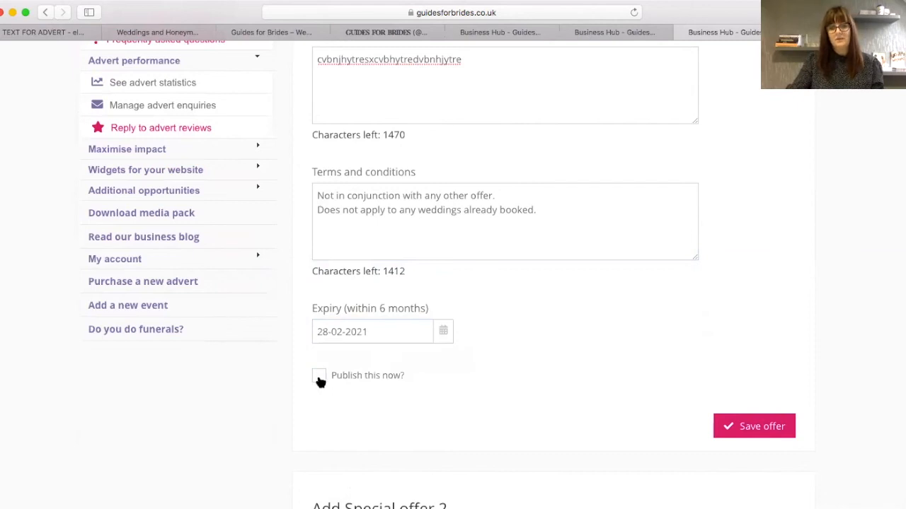
{"action": "left_click", "coordinate": [748, 428]}
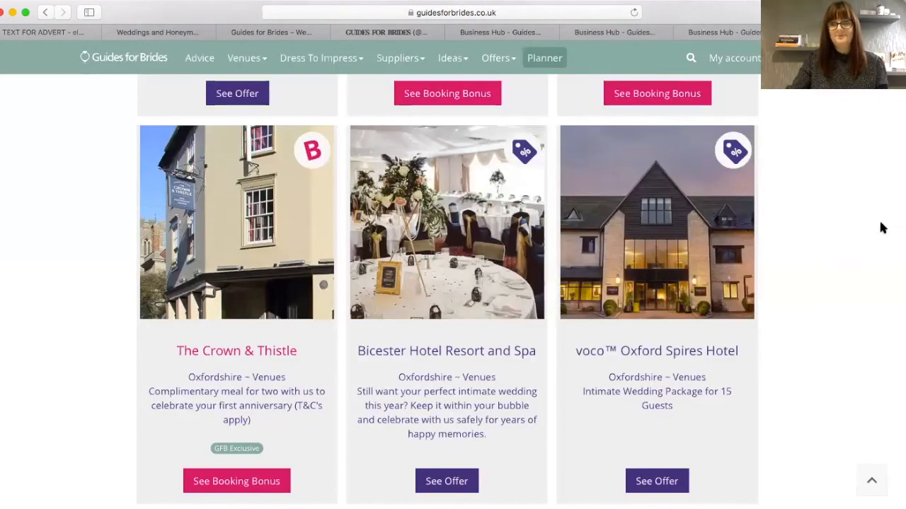
- Refresh the public offers and confirm Winter Wonderland appears on Elaine's Wedding Barn's offer page
{"action": "scroll", "coordinate": [447, 283], "scroll_direction": "up", "scroll_amount": 3}
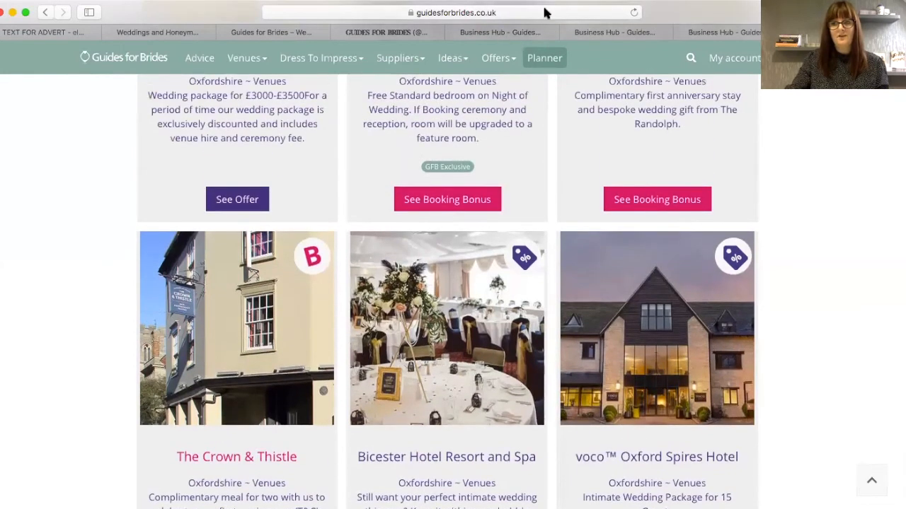
{"action": "left_click", "coordinate": [634, 13]}
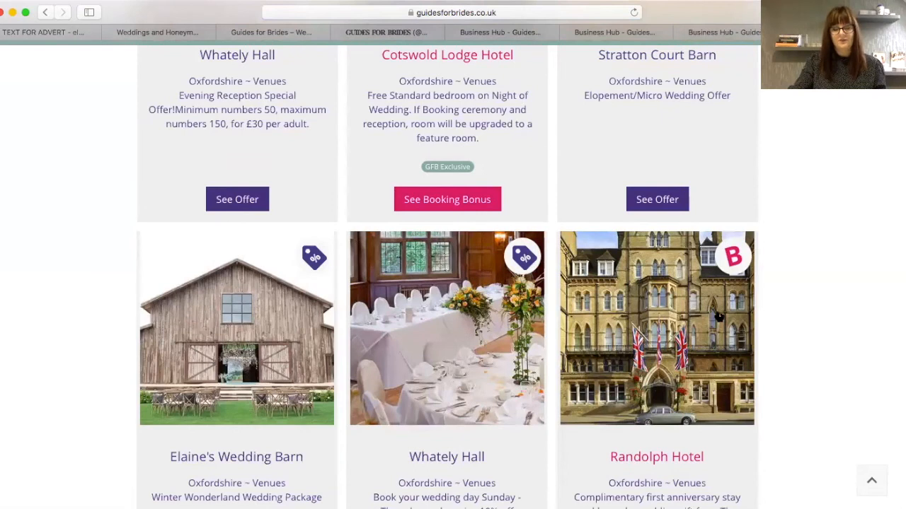
{"action": "scroll", "coordinate": [260, 308], "scroll_direction": "down", "scroll_amount": 4}
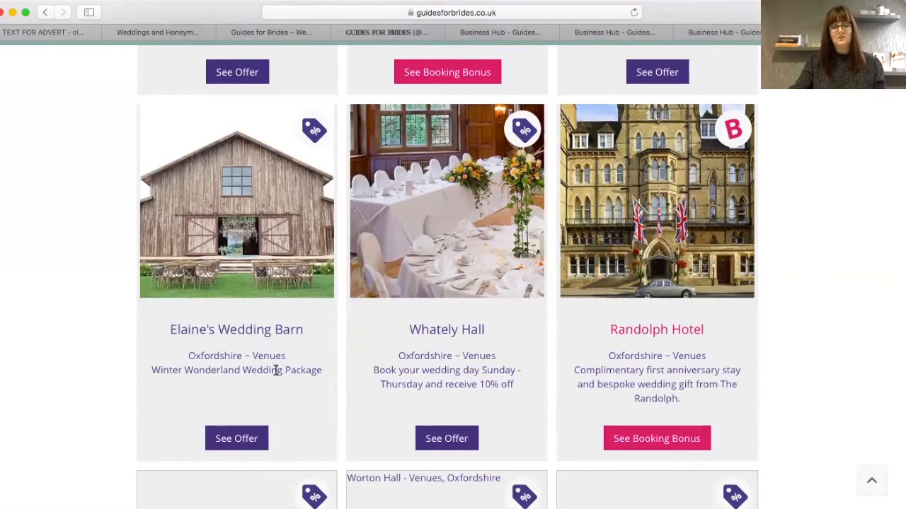
{"action": "left_click", "coordinate": [237, 439]}
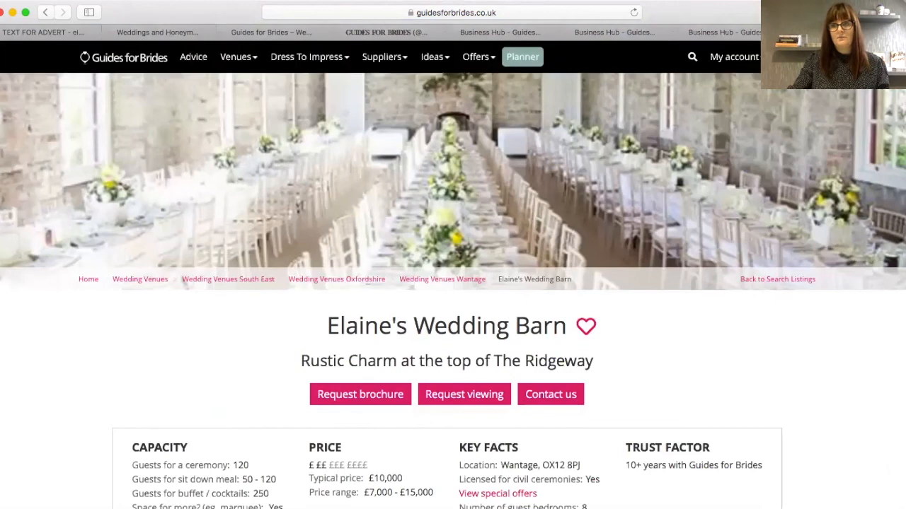
{"action": "scroll", "coordinate": [453, 269], "scroll_direction": "down", "scroll_amount": 7}
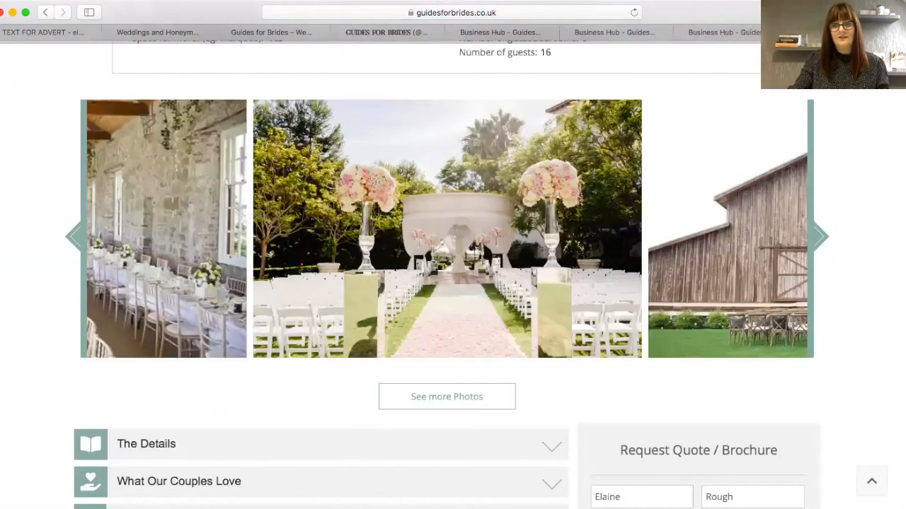
{"action": "scroll", "coordinate": [453, 269], "scroll_direction": "down", "scroll_amount": 4}
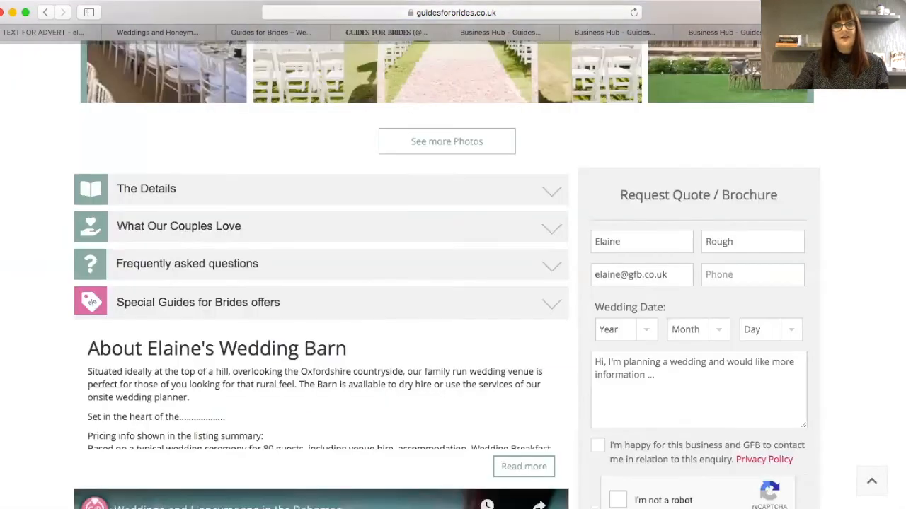
{"action": "left_click", "coordinate": [143, 304]}
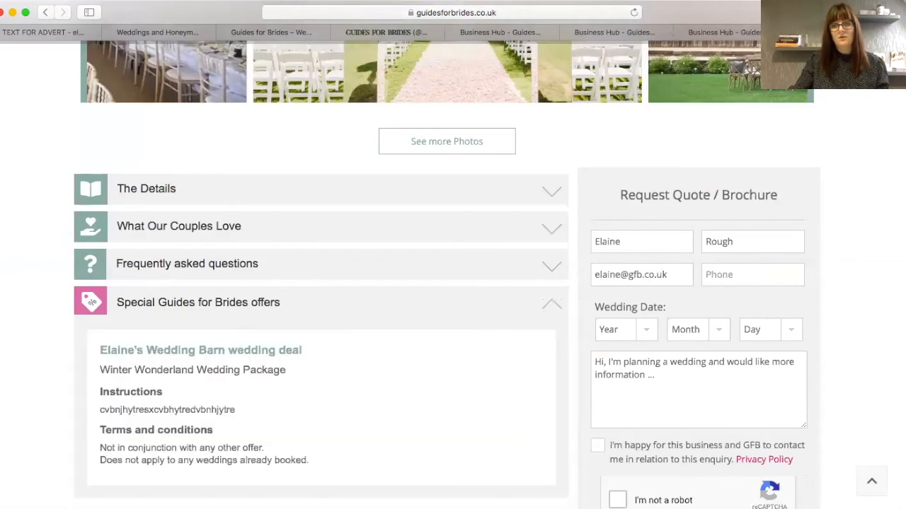
{"action": "scroll", "coordinate": [252, 243], "scroll_direction": "down", "scroll_amount": 3}
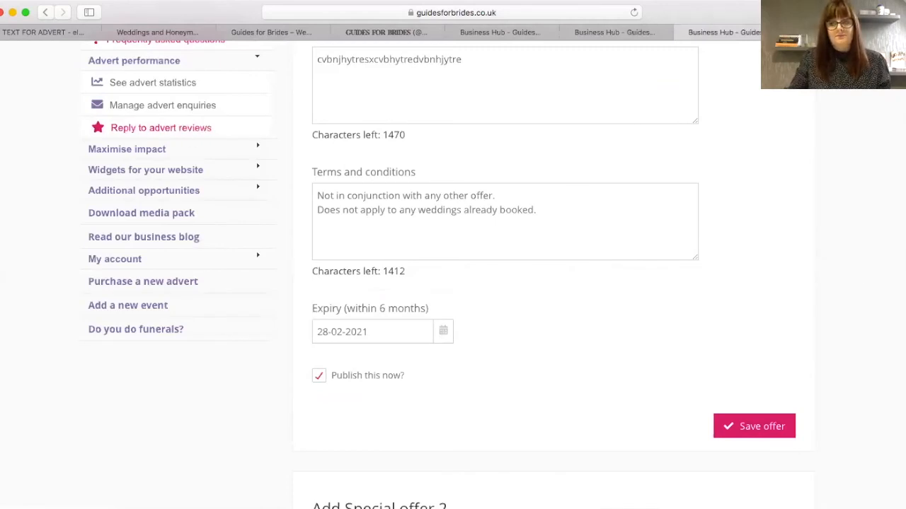
{"action": "scroll", "coordinate": [188, 172], "scroll_direction": "up", "scroll_amount": 3}
- Open the Booking bonus page and place the cursor in its offer description box
{"action": "left_click", "coordinate": [147, 136]}
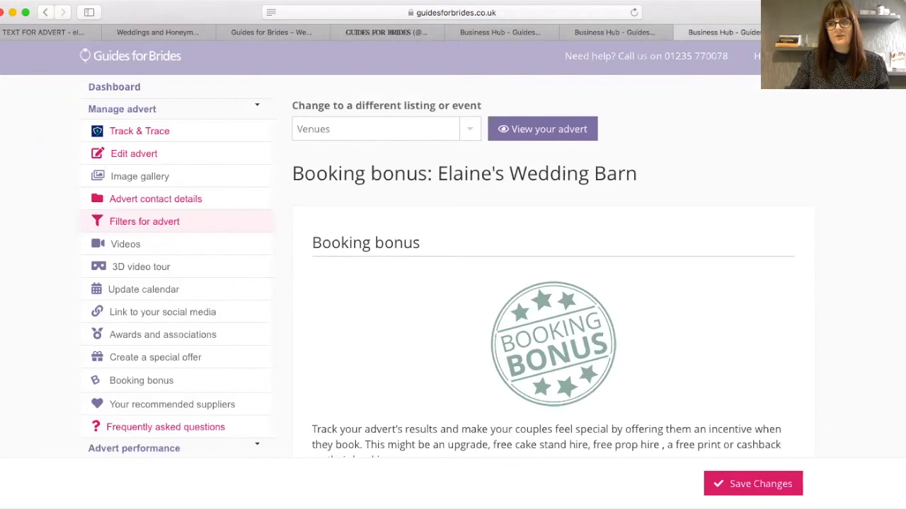
{"action": "scroll", "coordinate": [453, 283], "scroll_direction": "down", "scroll_amount": 3}
{"action": "scroll", "coordinate": [453, 283], "scroll_direction": "down", "scroll_amount": 3}
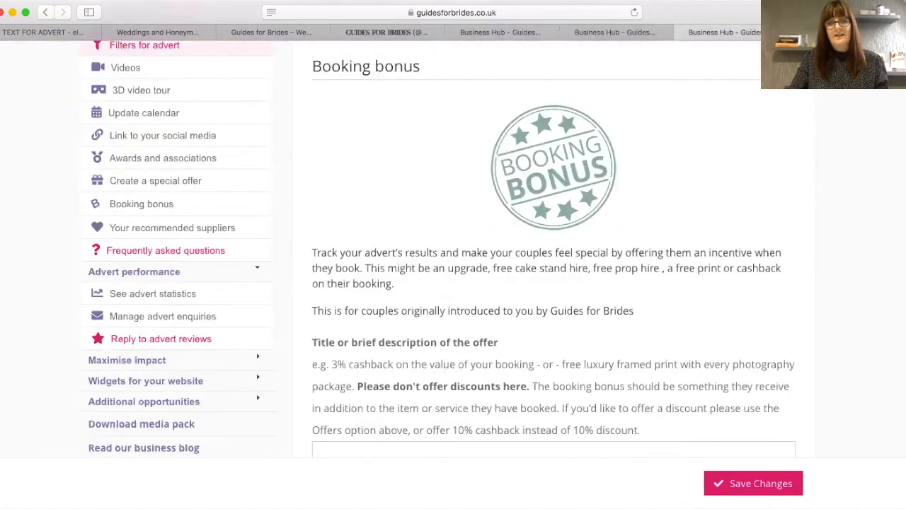
{"action": "scroll", "coordinate": [453, 283], "scroll_direction": "down", "scroll_amount": 2}
{"action": "scroll", "coordinate": [643, 329], "scroll_direction": "down", "scroll_amount": 3}
{"action": "left_click", "coordinate": [639, 320]}
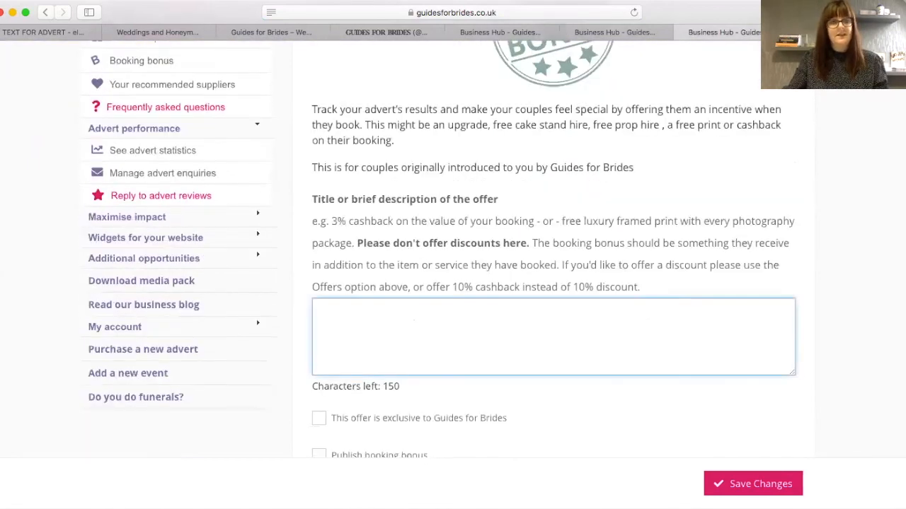
- Copy the £250 Travel Vouchers paragraph from the 'TEXT FOR ADVERT' email
{"action": "left_click", "coordinate": [44, 34]}
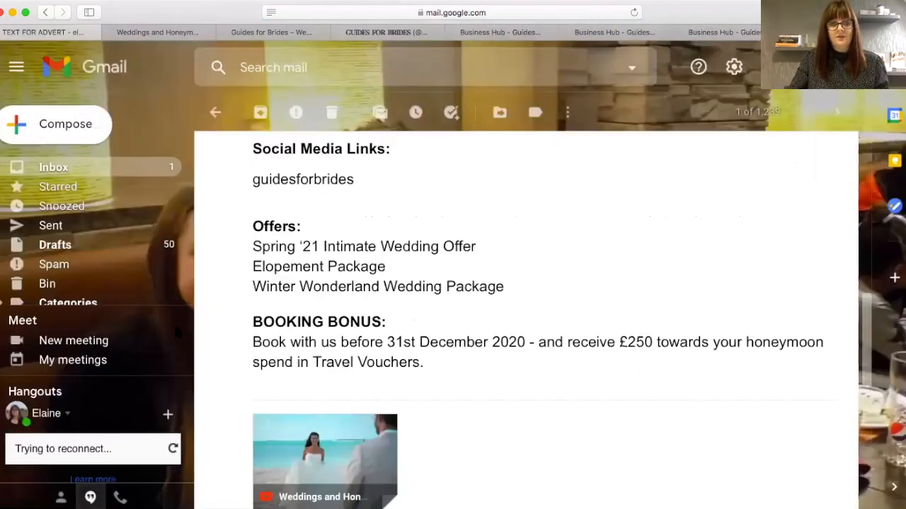
{"action": "left_click_drag", "start_coordinate": [424, 364], "coordinate": [252, 337]}
{"action": "key", "text": "super+c"}
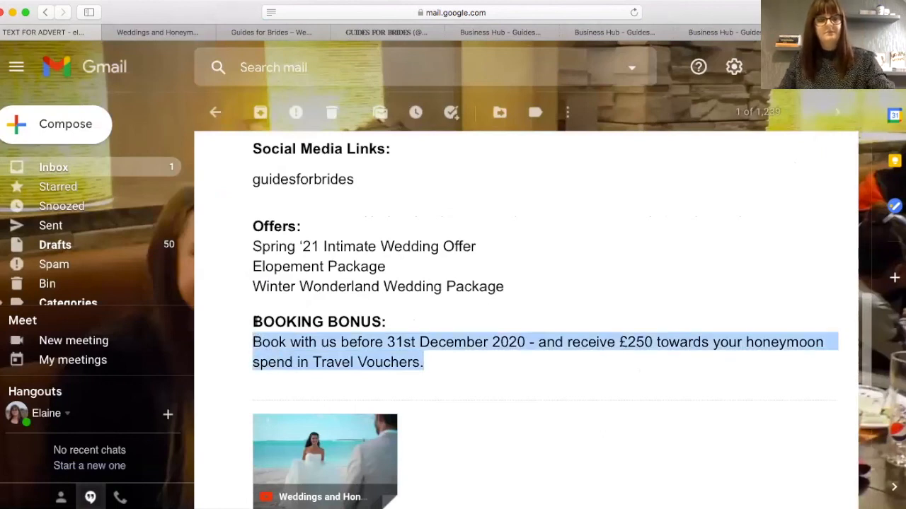
{"action": "left_click", "coordinate": [738, 34]}
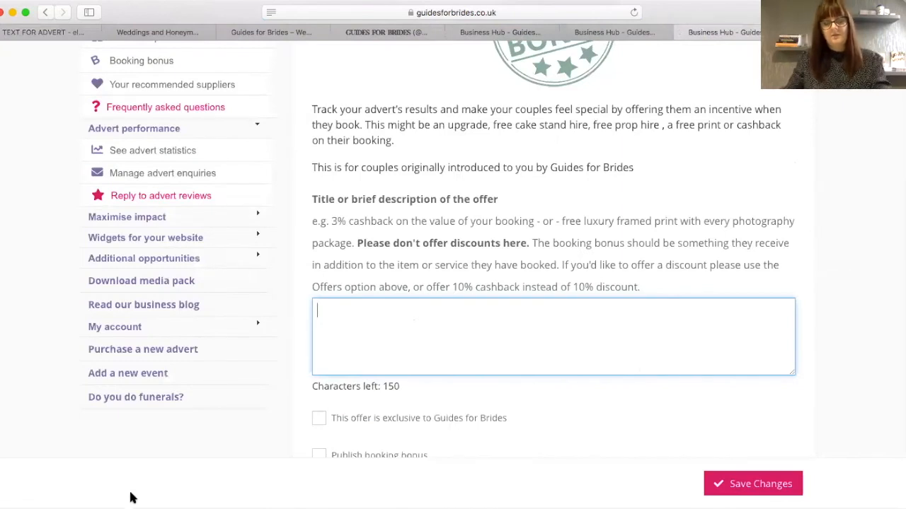
- Paste the £250 Travel Vouchers bonus, mark it exclusive and published, and save
{"action": "key", "text": "super+v"}
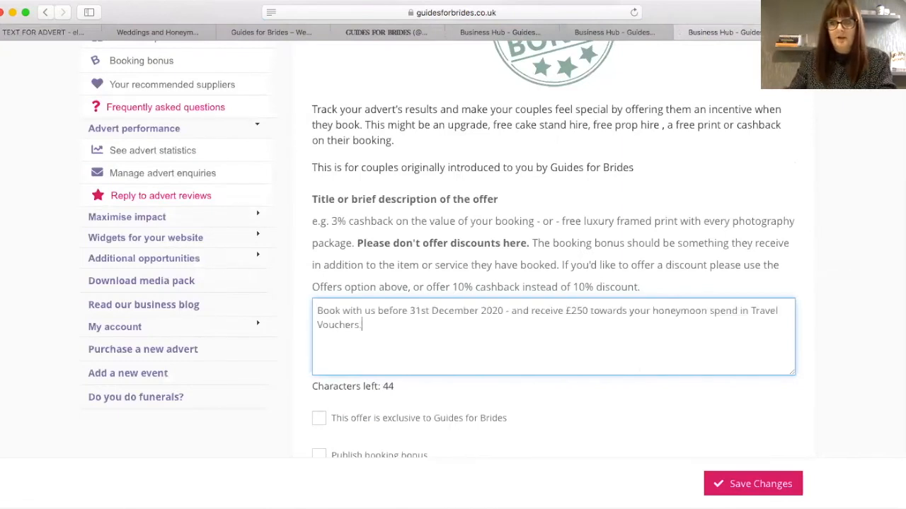
{"action": "scroll", "coordinate": [187, 362], "scroll_direction": "down", "scroll_amount": 2}
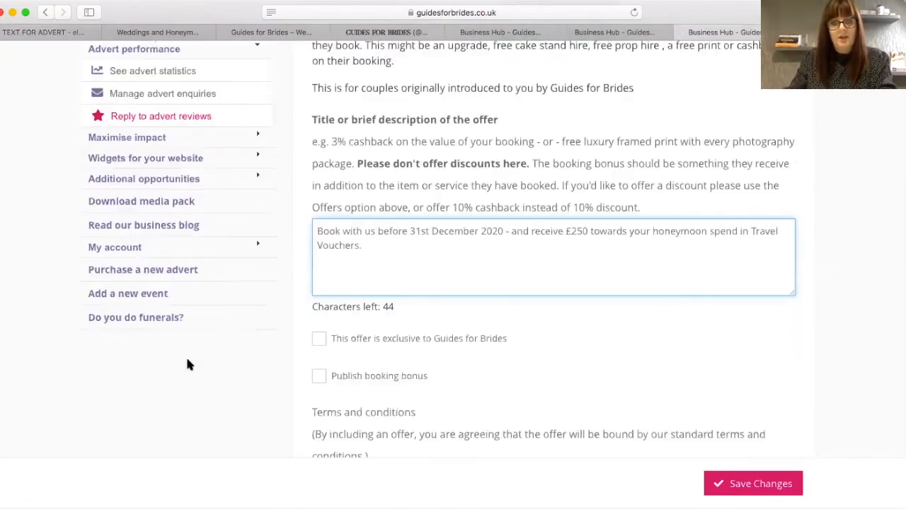
{"action": "left_click", "coordinate": [319, 341]}
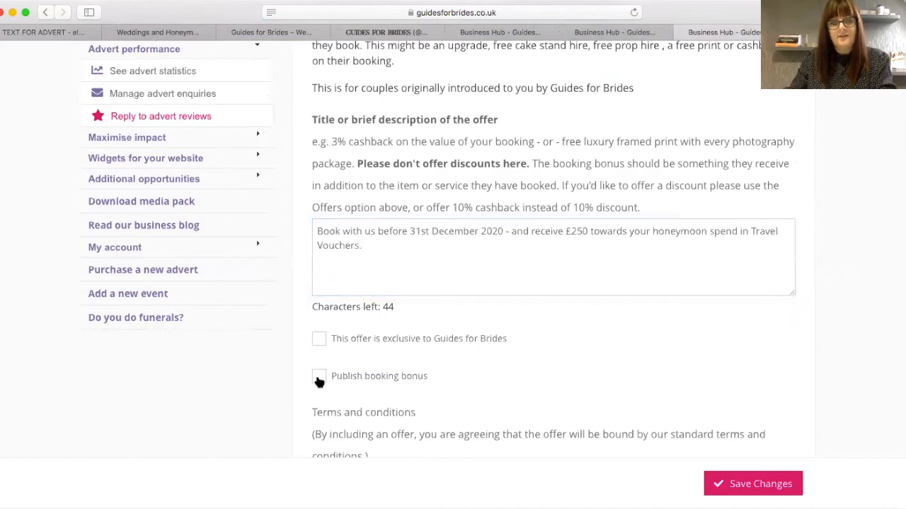
{"action": "left_click", "coordinate": [313, 376]}
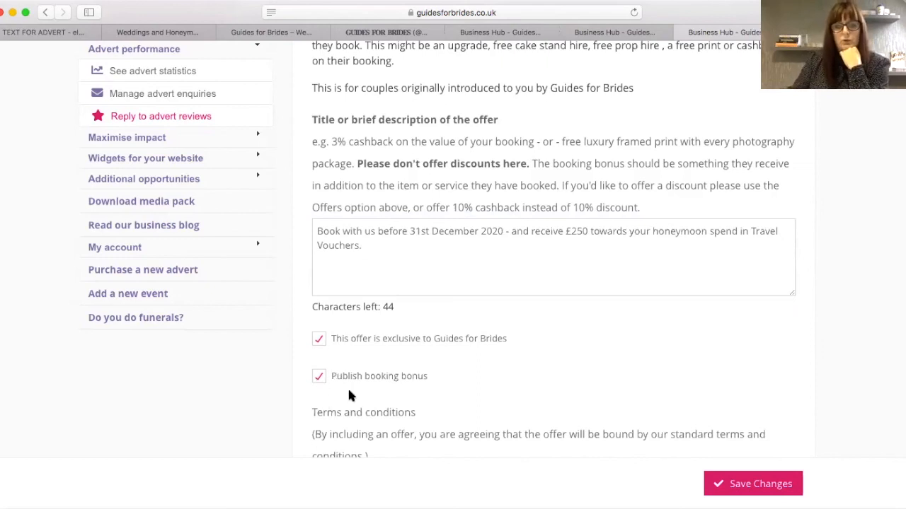
{"action": "left_click", "coordinate": [757, 487]}
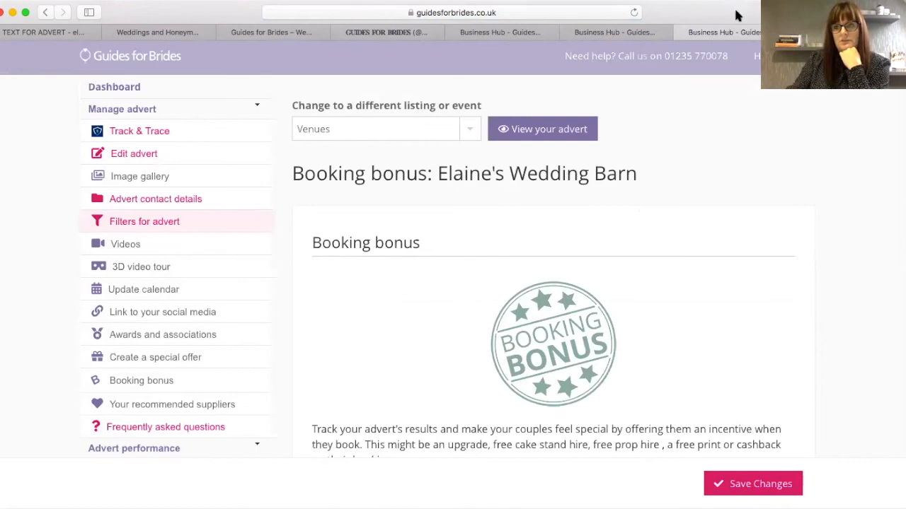
{"action": "left_click", "coordinate": [840, 32]}
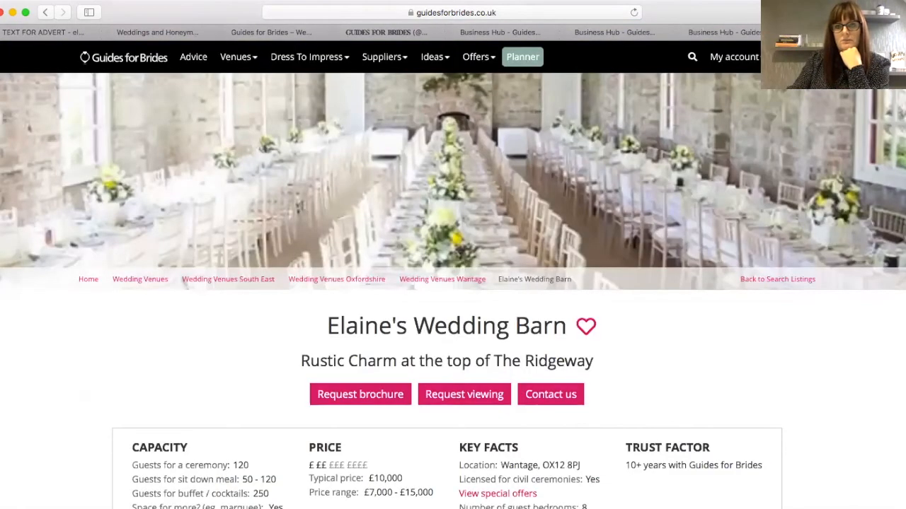
{"action": "left_click", "coordinate": [44, 12]}
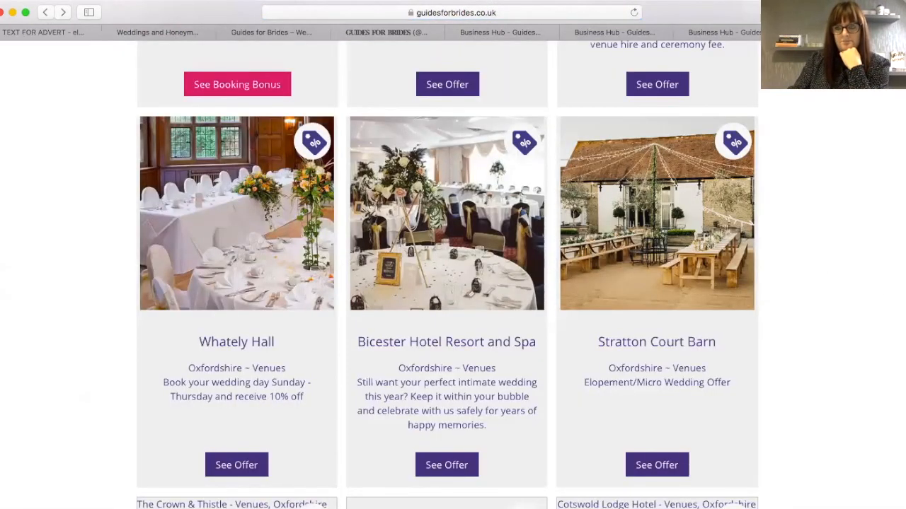
{"action": "scroll", "coordinate": [448, 275], "scroll_direction": "up", "scroll_amount": 4}
{"action": "scroll", "coordinate": [448, 276], "scroll_direction": "down", "scroll_amount": 10}
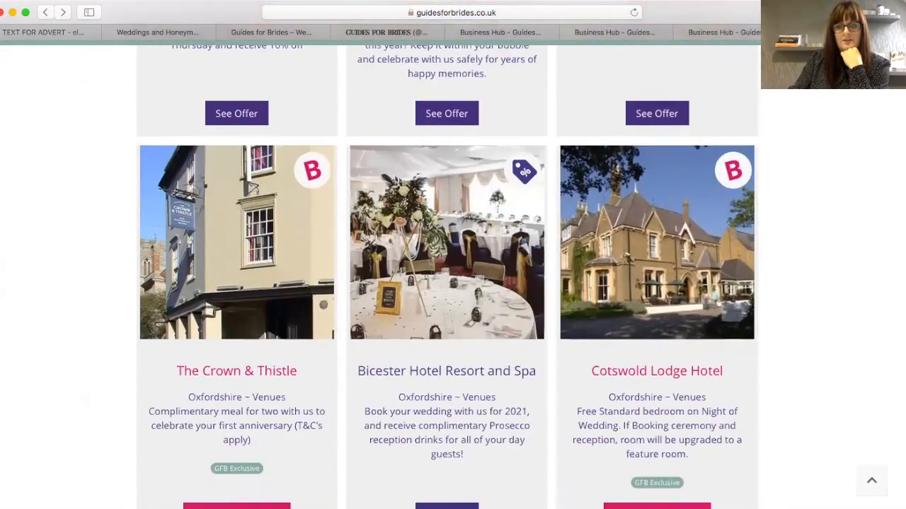
{"action": "scroll", "coordinate": [448, 276], "scroll_direction": "down", "scroll_amount": 7}
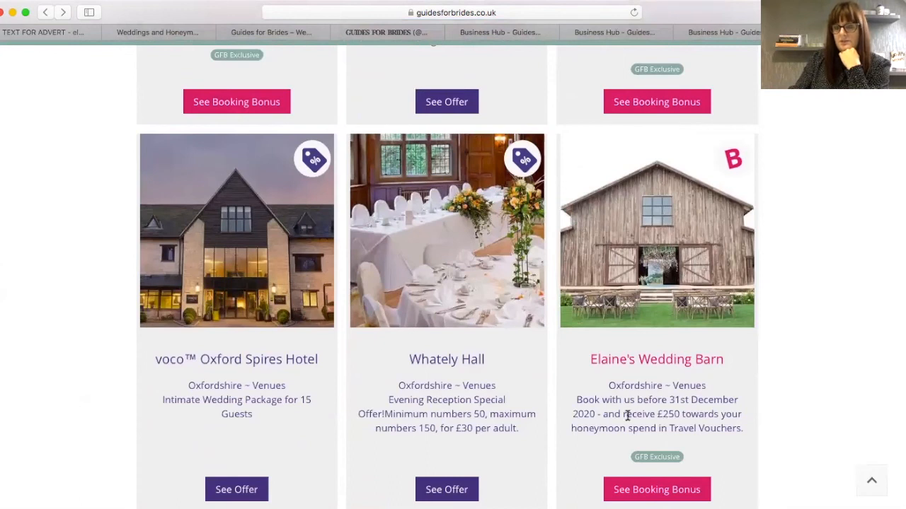
{"action": "scroll", "coordinate": [437, 327], "scroll_direction": "down", "scroll_amount": 7}
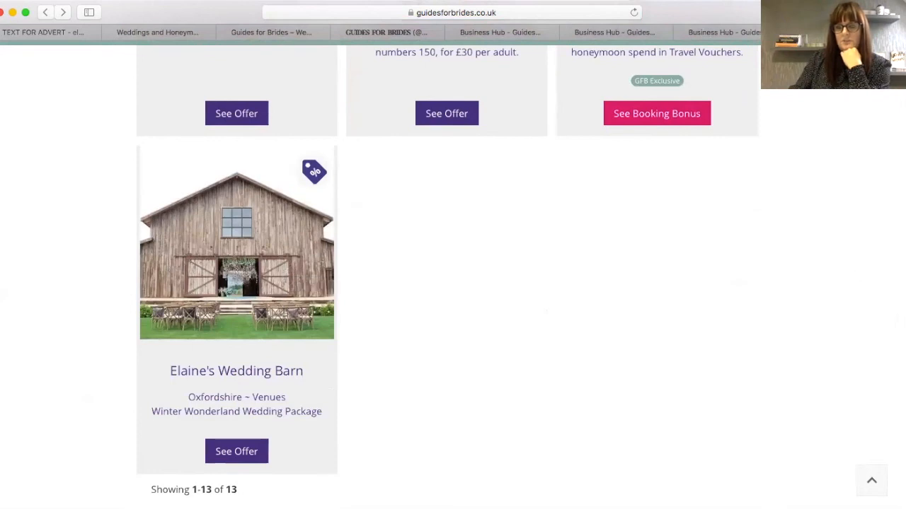
{"action": "left_click", "coordinate": [238, 453]}
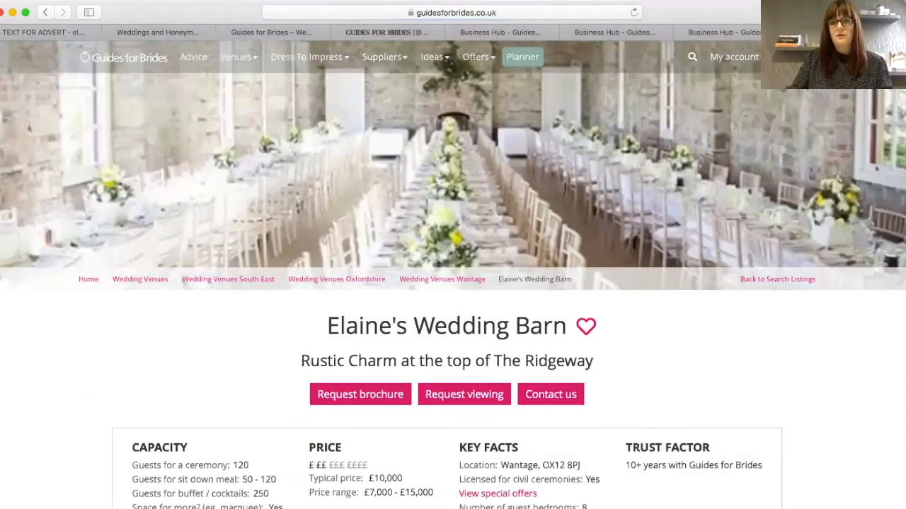
{"action": "scroll", "coordinate": [453, 283], "scroll_direction": "down", "scroll_amount": 3}
{"action": "scroll", "coordinate": [452, 283], "scroll_direction": "down", "scroll_amount": 4}
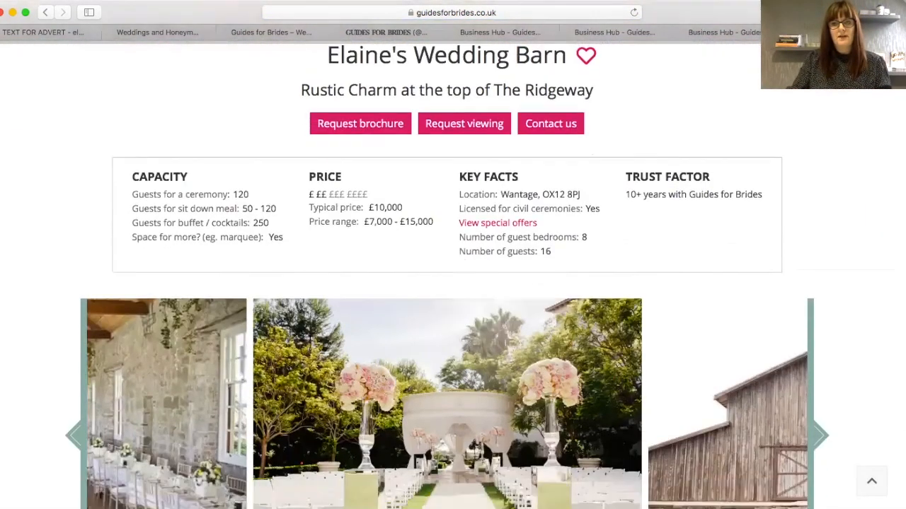
{"action": "scroll", "coordinate": [453, 283], "scroll_direction": "down", "scroll_amount": 5}
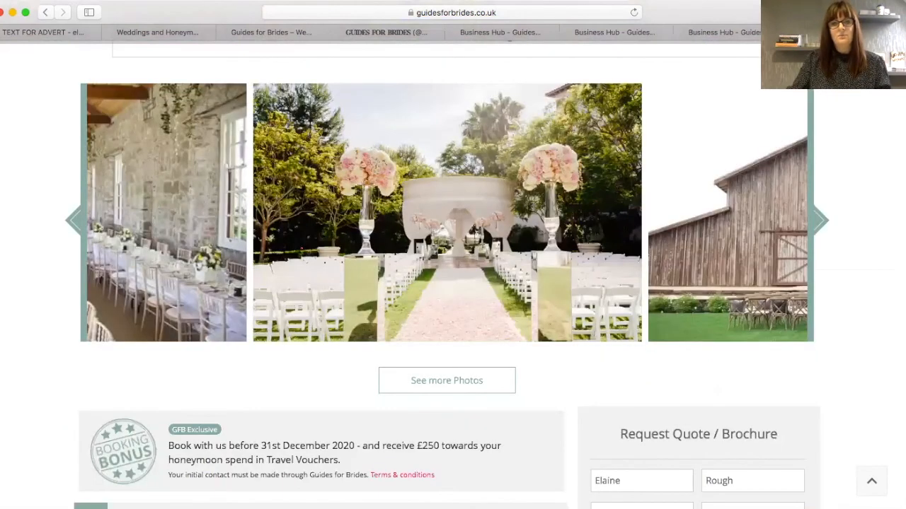
{"action": "scroll", "coordinate": [199, 256], "scroll_direction": "down", "scroll_amount": 5}
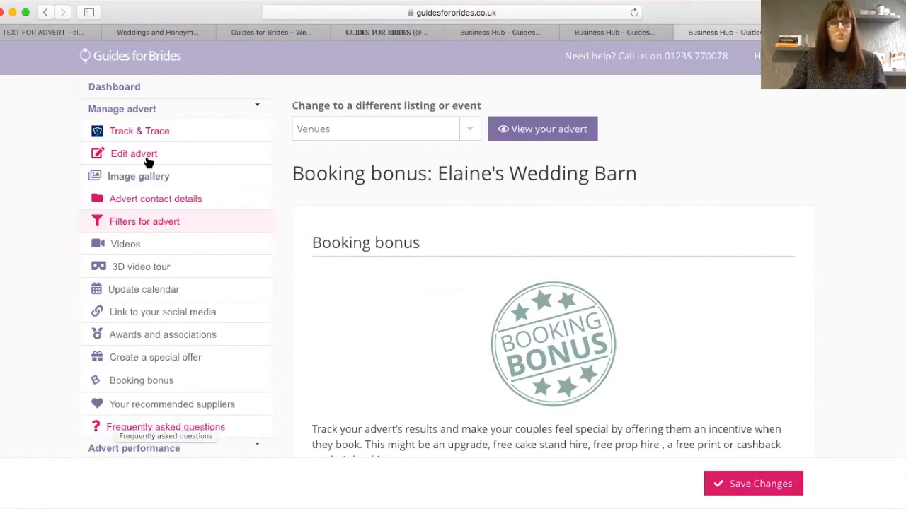
- Enter Business Hours: Monday to Friday 8am - 6pm, show rounds by appointment, evenings and weekends
{"action": "left_click", "coordinate": [106, 87]}
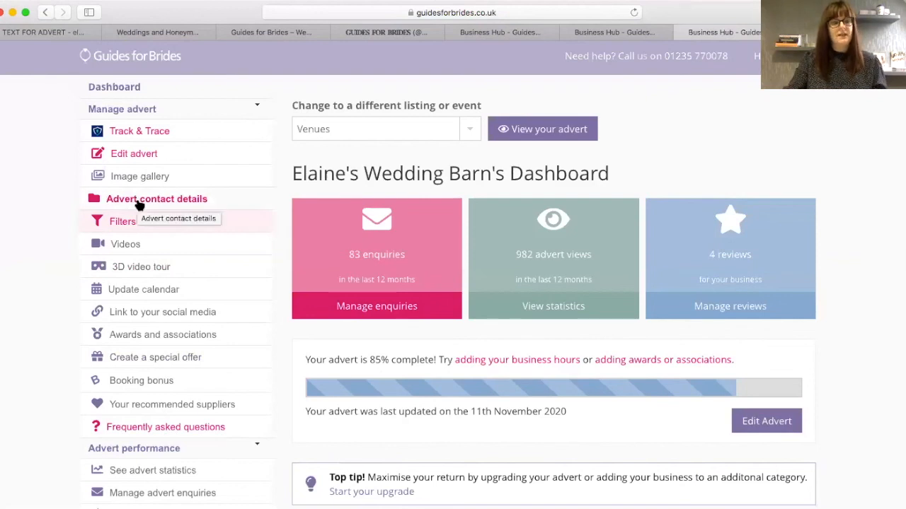
{"action": "left_click", "coordinate": [141, 203]}
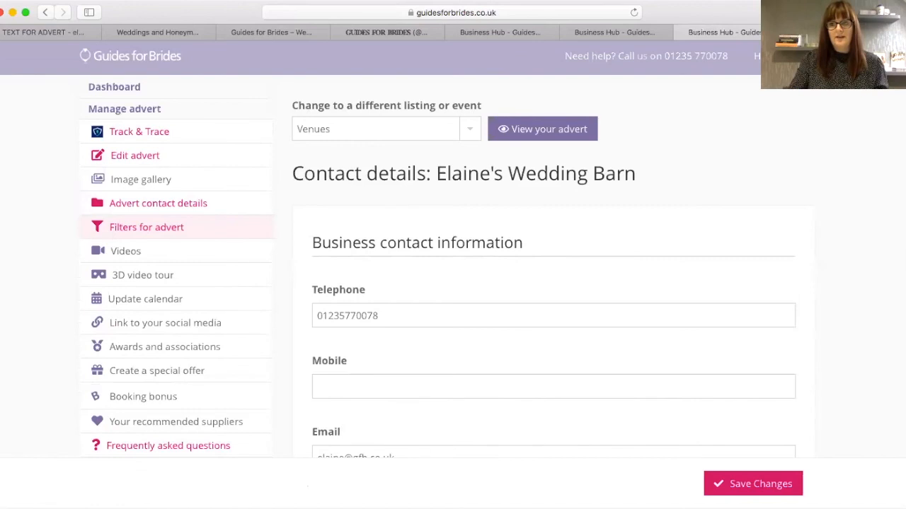
{"action": "scroll", "coordinate": [453, 283], "scroll_direction": "down", "scroll_amount": 3}
{"action": "scroll", "coordinate": [453, 283], "scroll_direction": "down", "scroll_amount": 3}
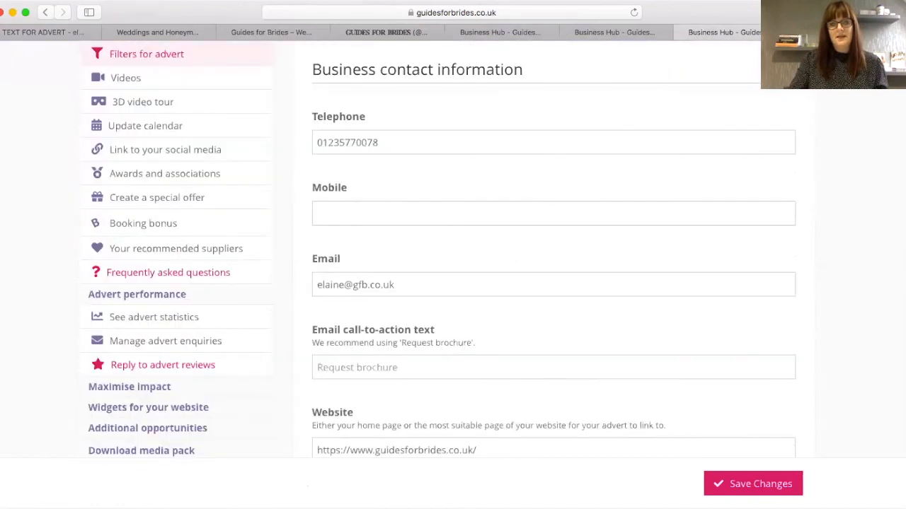
{"action": "scroll", "coordinate": [453, 283], "scroll_direction": "down", "scroll_amount": 4}
{"action": "scroll", "coordinate": [453, 283], "scroll_direction": "down", "scroll_amount": 6}
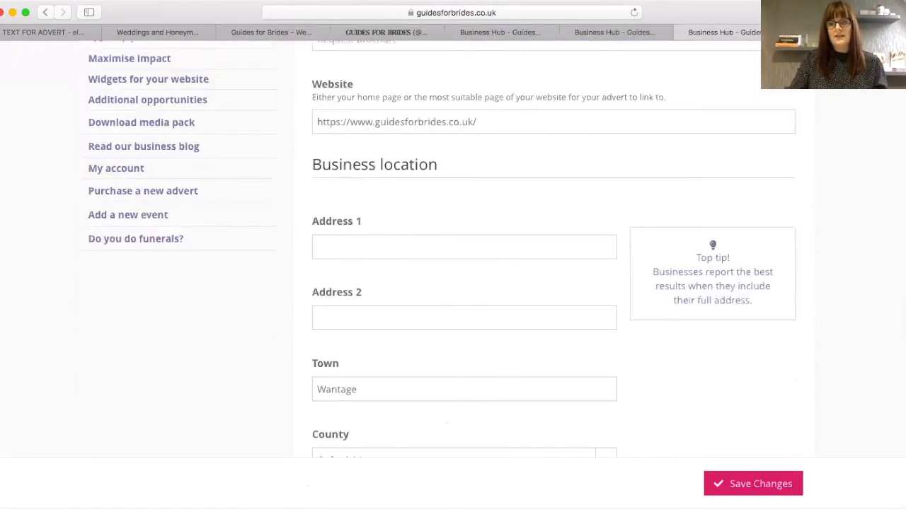
{"action": "scroll", "coordinate": [582, 431], "scroll_direction": "down", "scroll_amount": 8}
{"action": "left_click", "coordinate": [583, 393]}
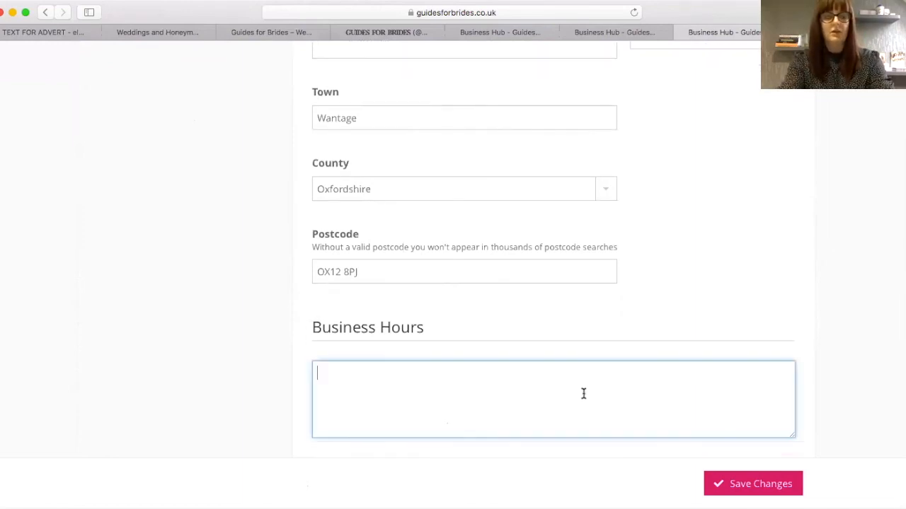
{"action": "type", "text": "O"}
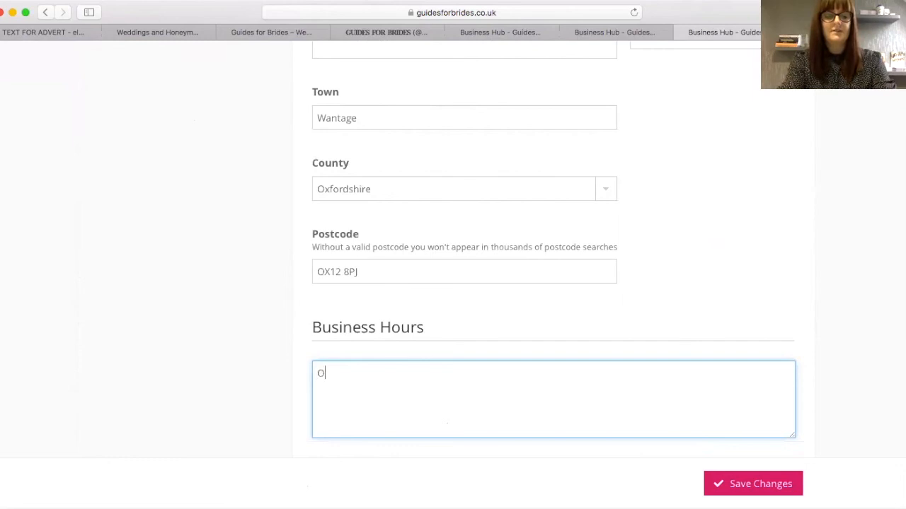
{"action": "type", "text": "ffice hour"}
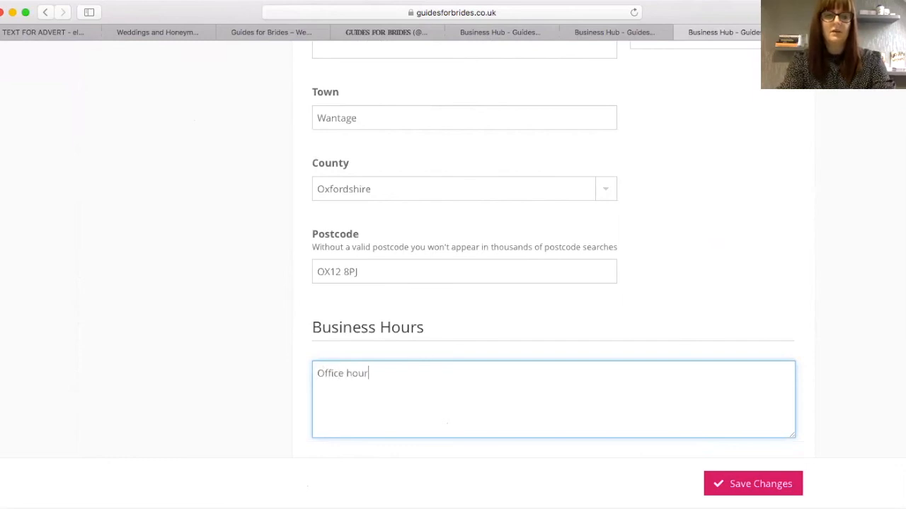
{"action": "type", "text": "s are Mo"}
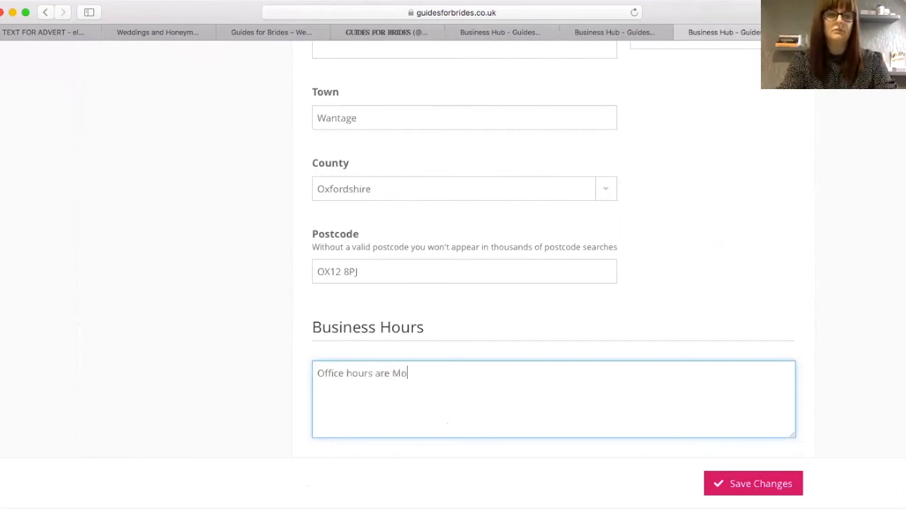
{"action": "type", "text": "nday to Friday 8a"}
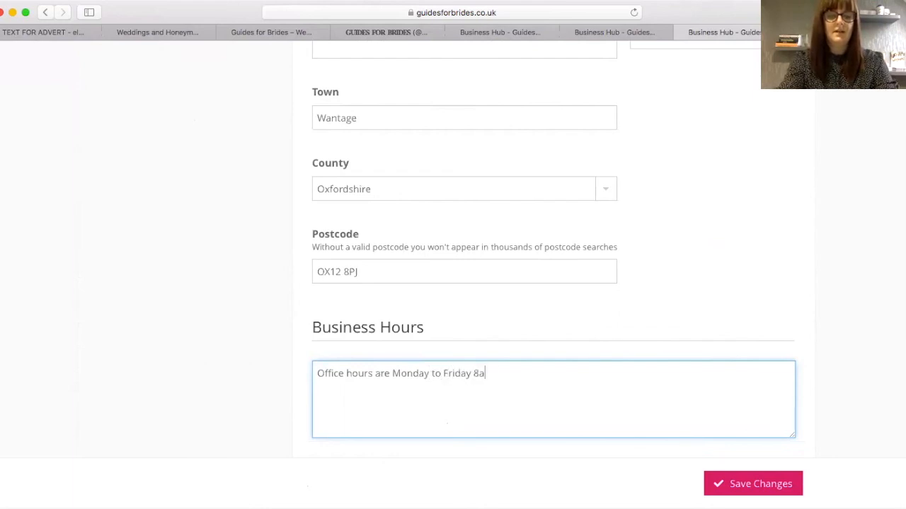
{"action": "type", "text": "m - 6pm"}
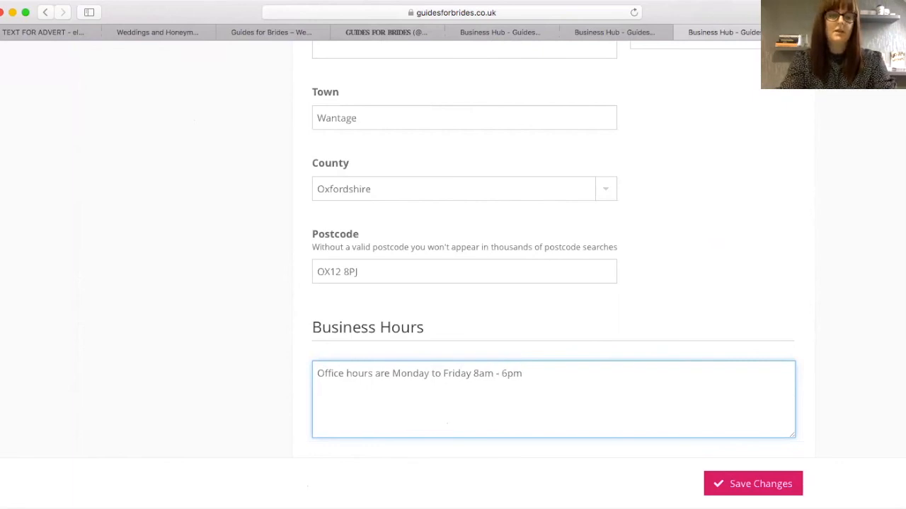
{"action": "key", "text": "Return"}
{"action": "type", "text": "Show ou"}
{"action": "type", "text": "Rounds availab"}
{"action": "type", "text": "le by ap"}
{"action": "type", "text": "point"}
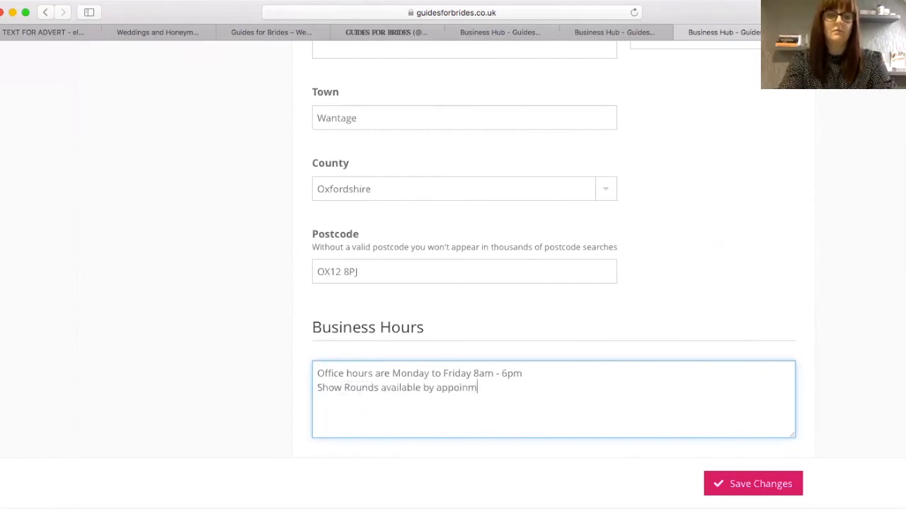
{"action": "type", "text": "ment - and availabl"}
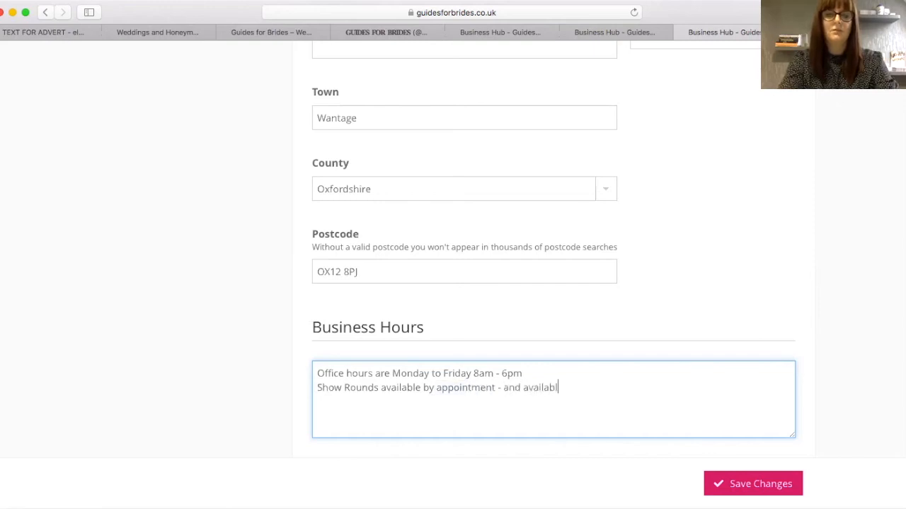
{"action": "type", "text": "e evenings and weekends."}
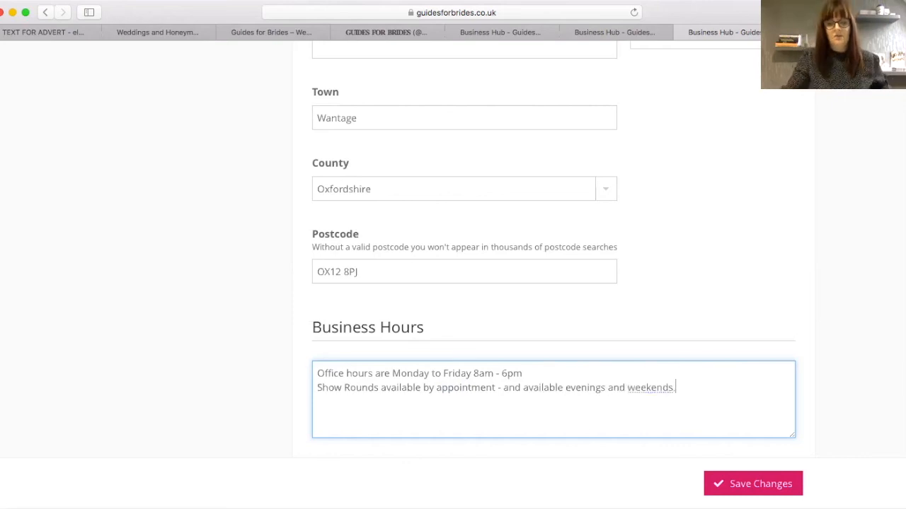
- Save the contact details and business hours, then tick 'Display the badge on your listing' and save
{"action": "left_click", "coordinate": [769, 488]}
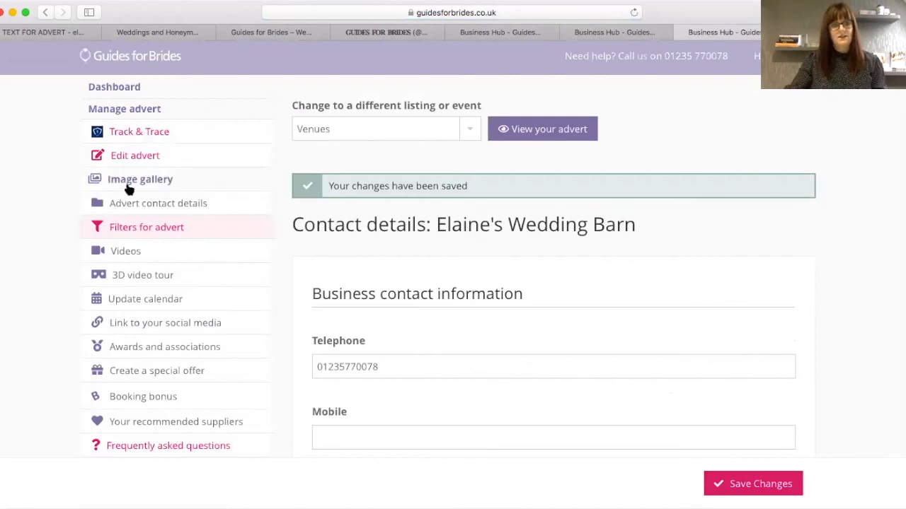
{"action": "left_click", "coordinate": [134, 158]}
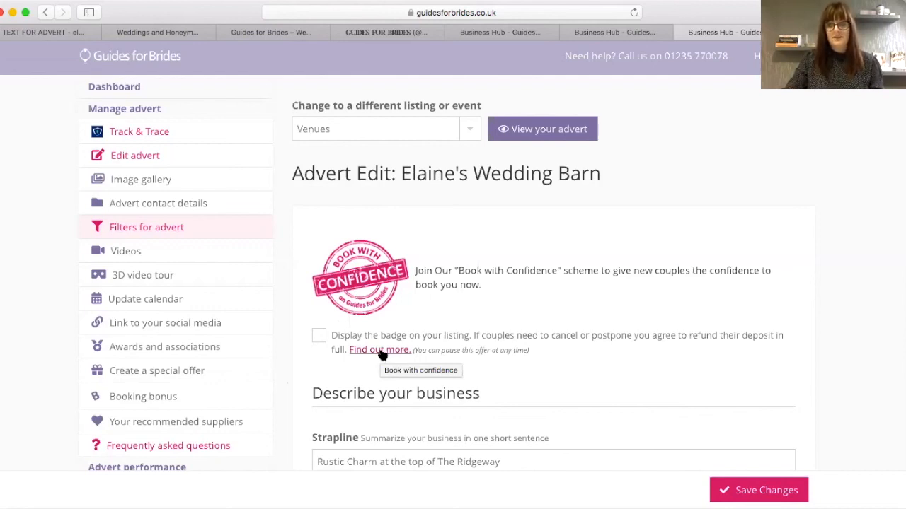
{"action": "left_click", "coordinate": [319, 337]}
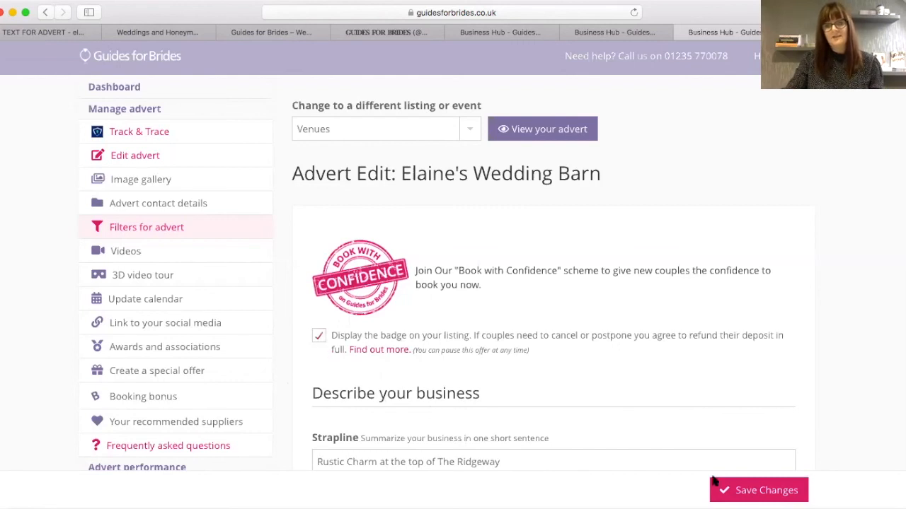
{"action": "left_click", "coordinate": [765, 494]}
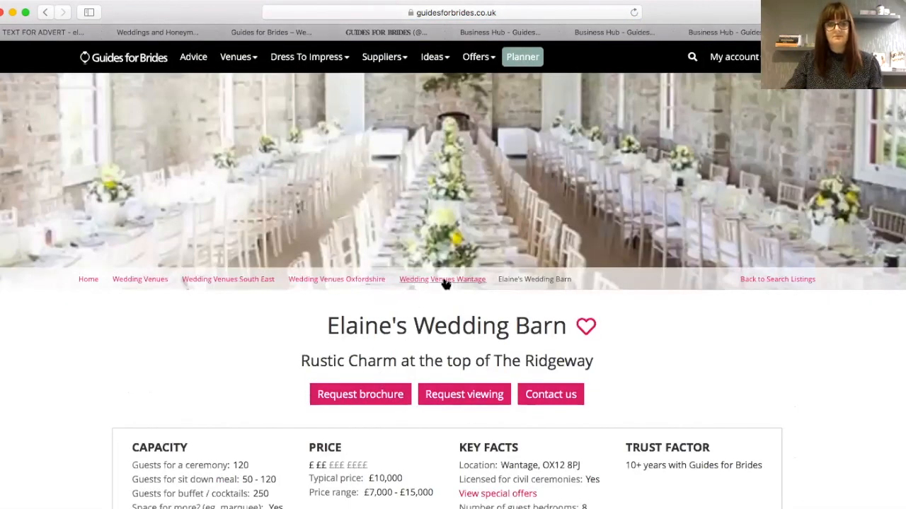
- Go to the Wedding Venues Wantage listing, browse the 299 venue results, and return to the top
{"action": "left_click", "coordinate": [445, 280]}
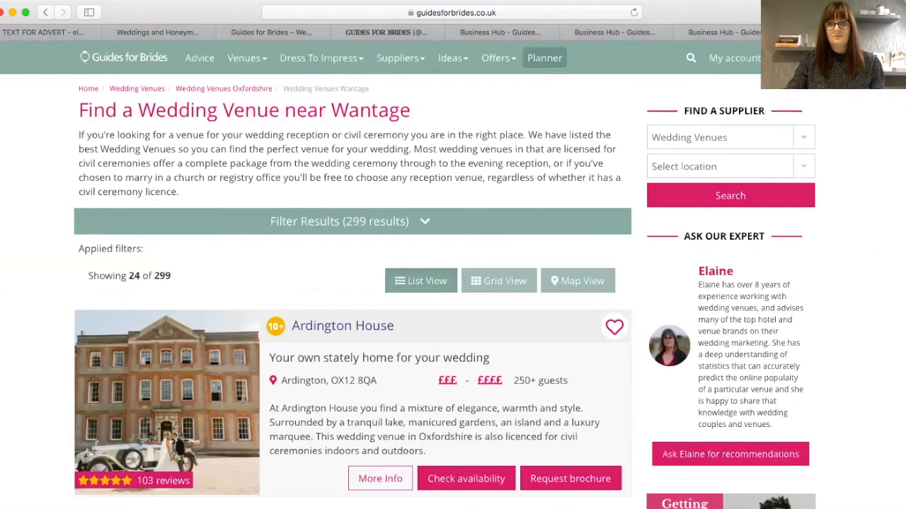
{"action": "scroll", "coordinate": [891, 185], "scroll_direction": "down", "scroll_amount": 20}
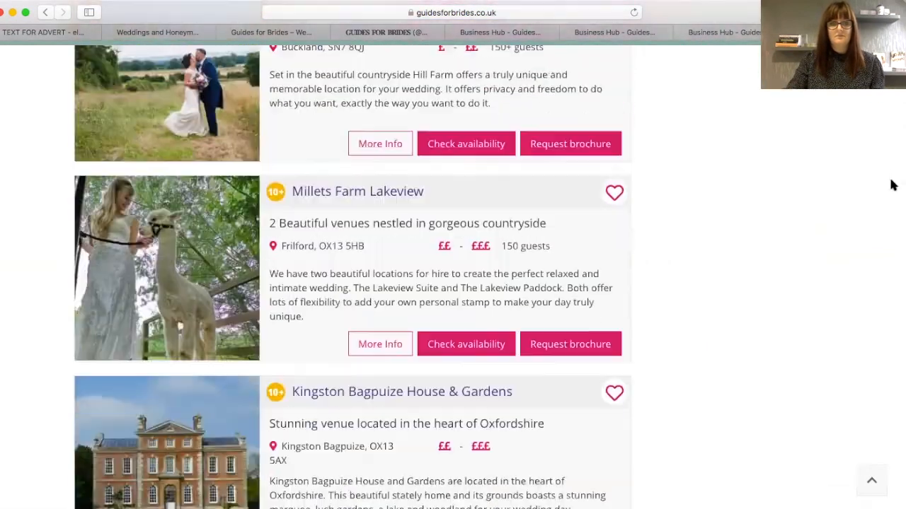
{"action": "scroll", "coordinate": [892, 185], "scroll_direction": "down", "scroll_amount": 10}
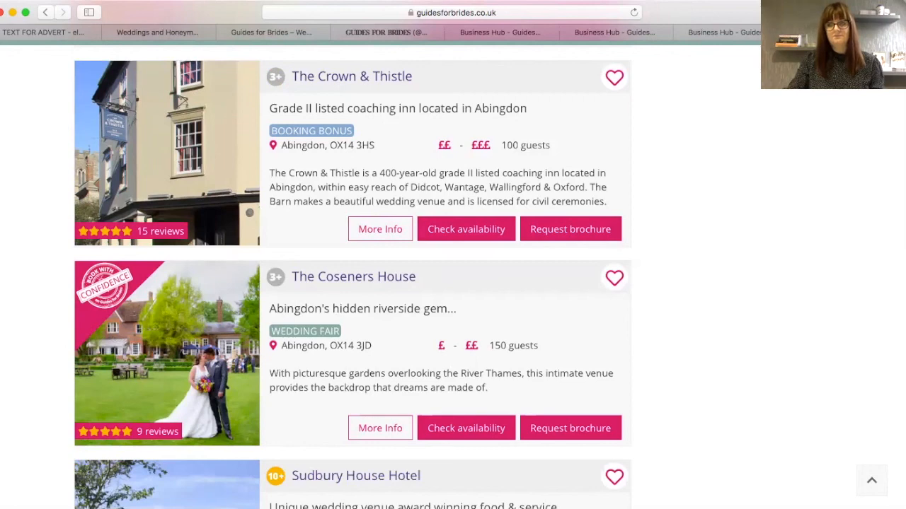
{"action": "scroll", "coordinate": [352, 277], "scroll_direction": "down", "scroll_amount": 10}
{"action": "scroll", "coordinate": [352, 277], "scroll_direction": "down", "scroll_amount": 10}
{"action": "scroll", "coordinate": [353, 277], "scroll_direction": "down", "scroll_amount": 6}
{"action": "scroll", "coordinate": [897, 386], "scroll_direction": "down", "scroll_amount": 3}
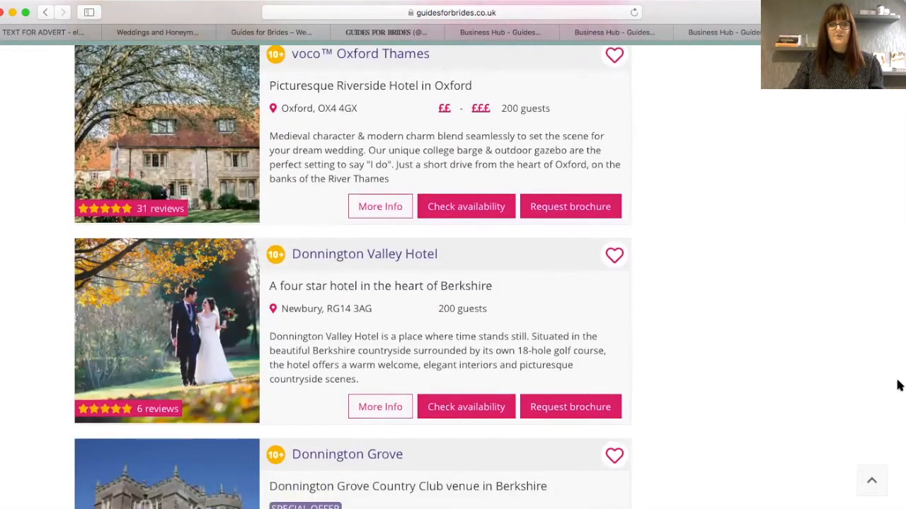
{"action": "scroll", "coordinate": [897, 386], "scroll_direction": "down", "scroll_amount": 1}
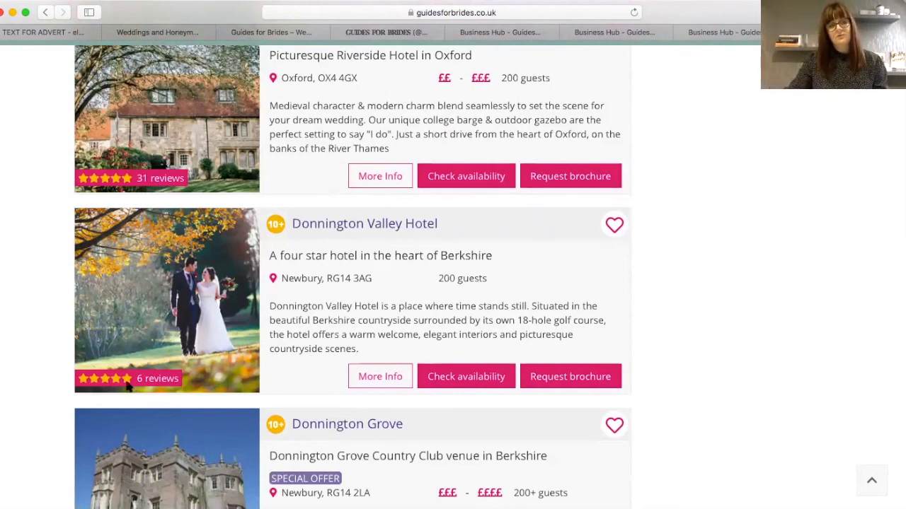
{"action": "scroll", "coordinate": [353, 277], "scroll_direction": "down", "scroll_amount": 10}
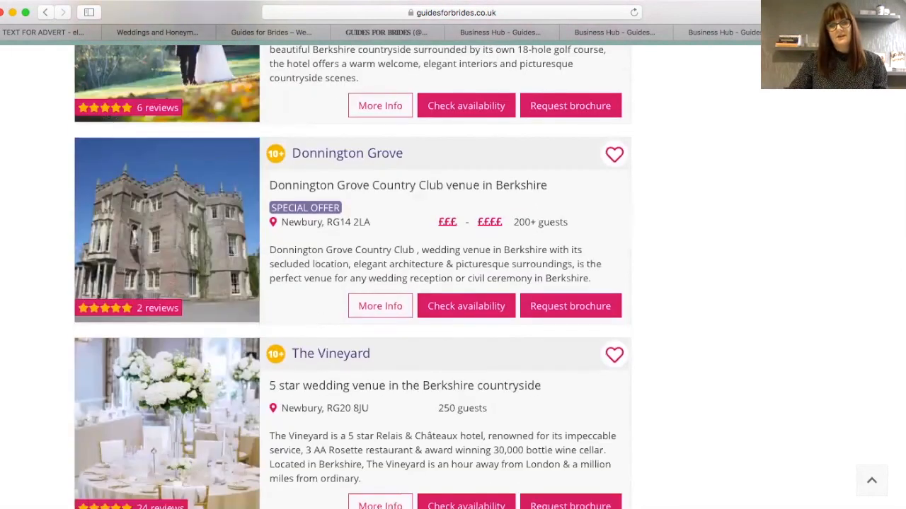
{"action": "scroll", "coordinate": [352, 277], "scroll_direction": "down", "scroll_amount": 5}
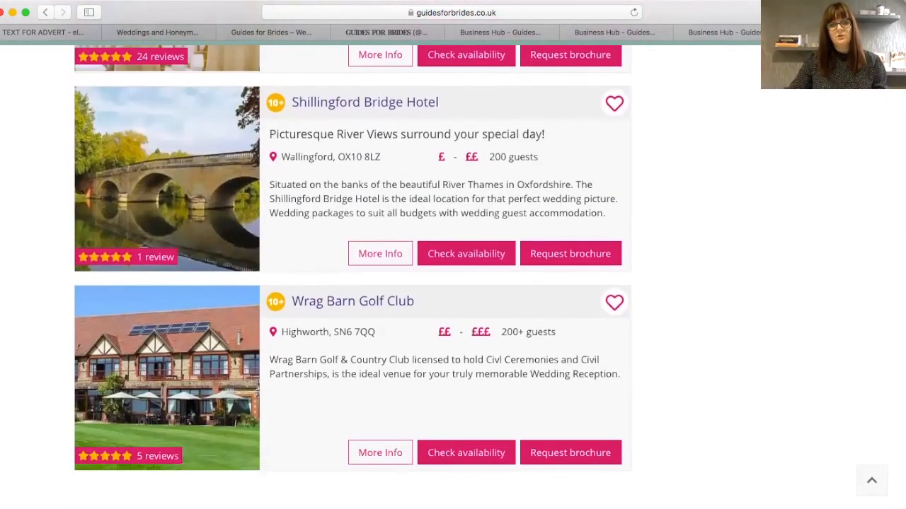
{"action": "scroll", "coordinate": [352, 278], "scroll_direction": "up", "scroll_amount": 20}
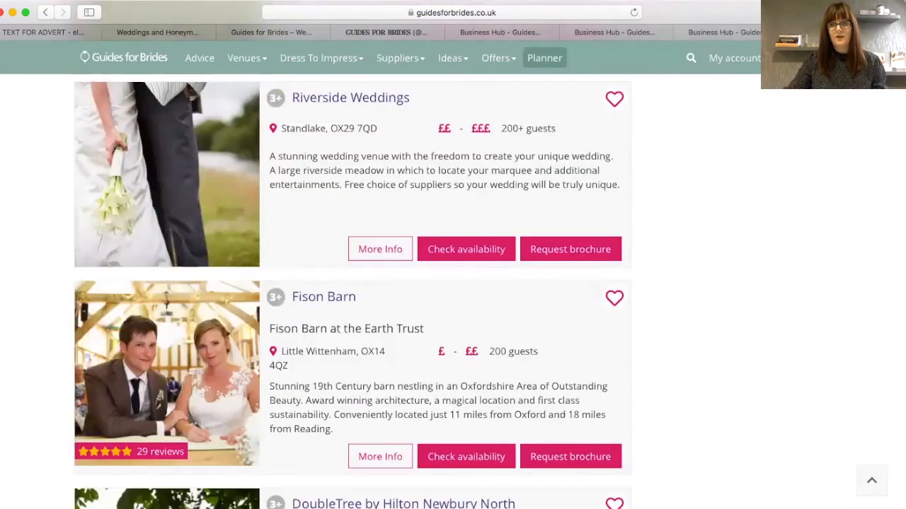
{"action": "scroll", "coordinate": [699, 181], "scroll_direction": "up", "scroll_amount": 20}
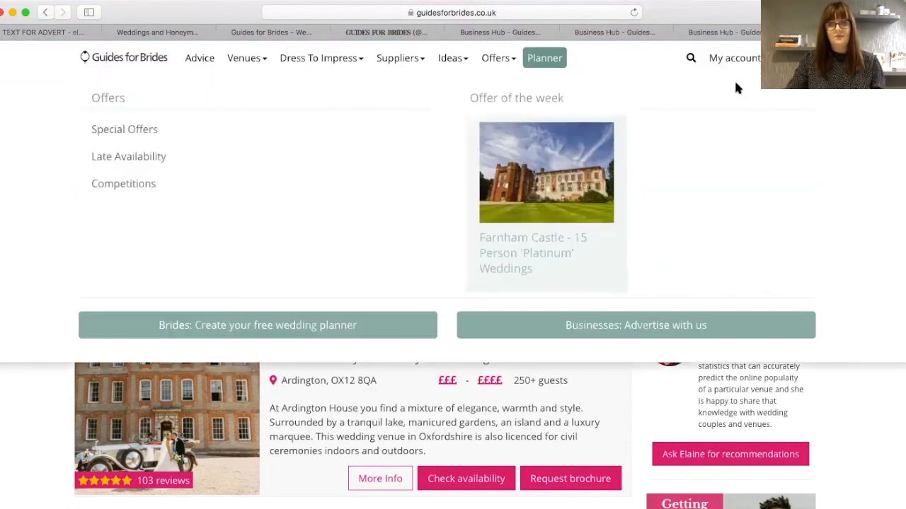
- From My account's Business Hub, open the public advert in a new tab and scroll down to reviews
{"action": "mouse_move", "coordinate": [734, 67]}
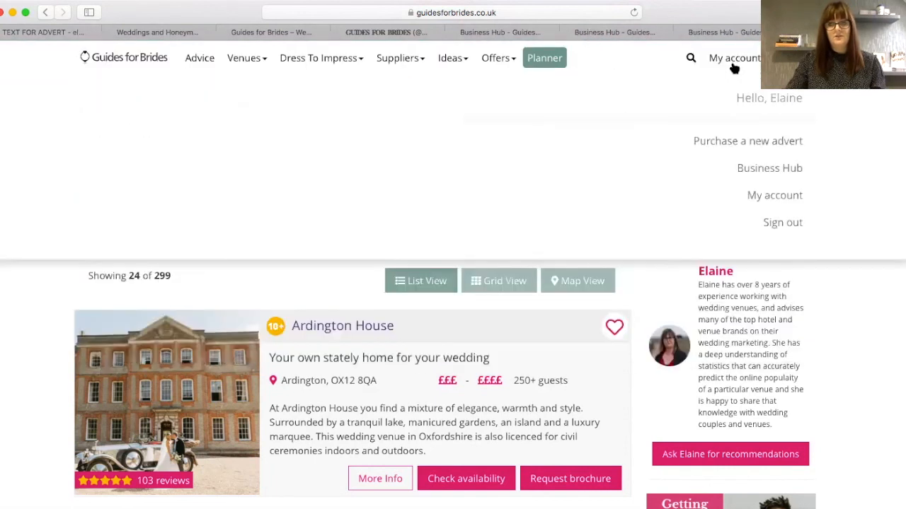
{"action": "left_click", "coordinate": [765, 170]}
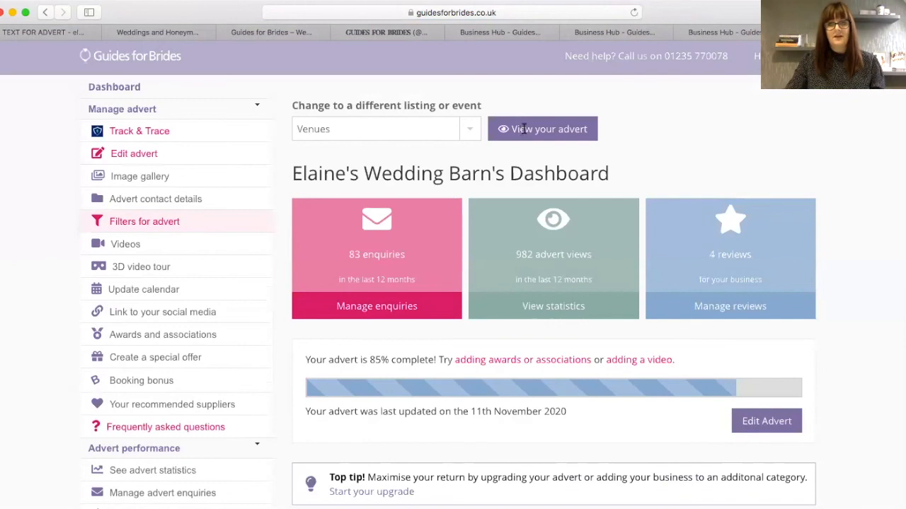
{"action": "left_click", "coordinate": [530, 129]}
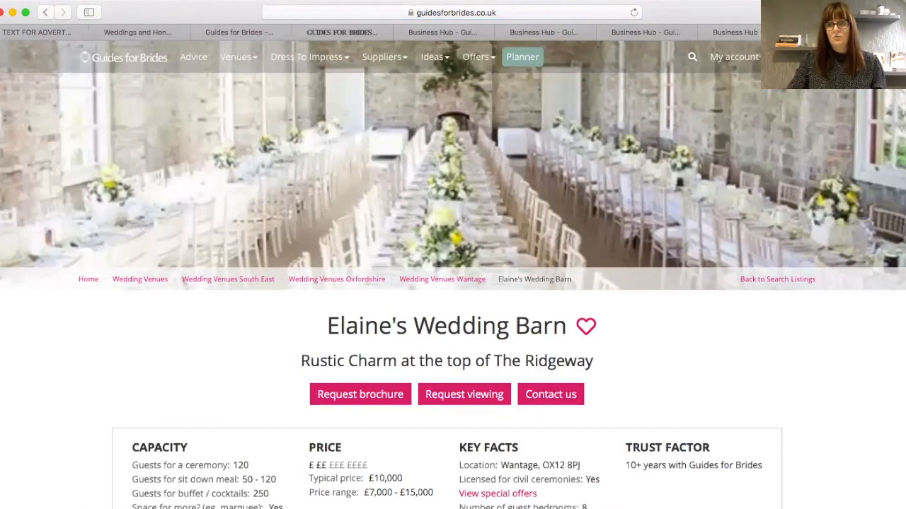
{"action": "scroll", "coordinate": [452, 283], "scroll_direction": "down", "scroll_amount": 15}
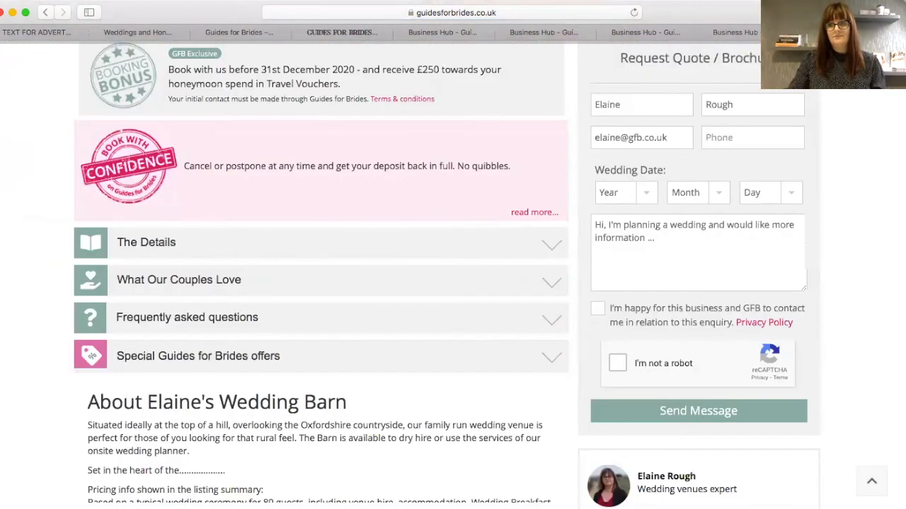
{"action": "scroll", "coordinate": [259, 231], "scroll_direction": "down", "scroll_amount": 10}
{"action": "scroll", "coordinate": [297, 241], "scroll_direction": "down", "scroll_amount": 3}
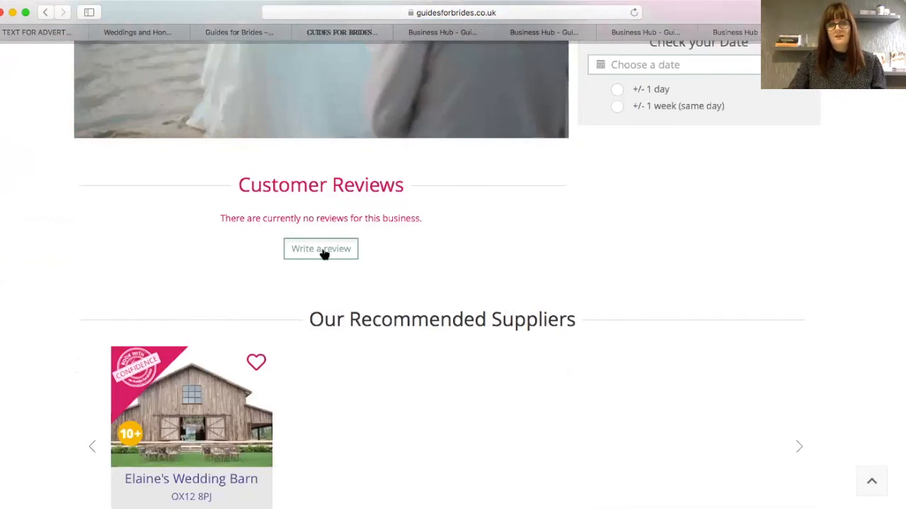
- Open and dismiss the Write a review form, then check the advert page's full address
{"action": "left_click", "coordinate": [323, 249]}
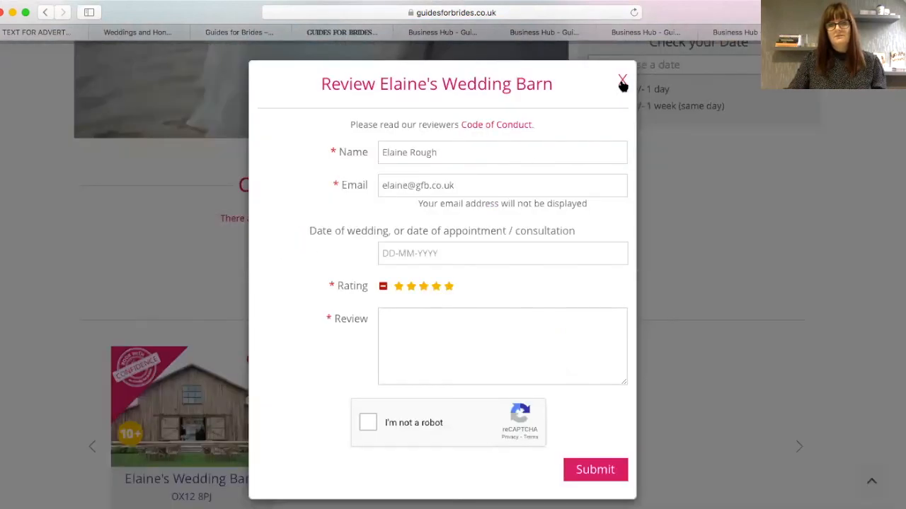
{"action": "key", "text": "Escape"}
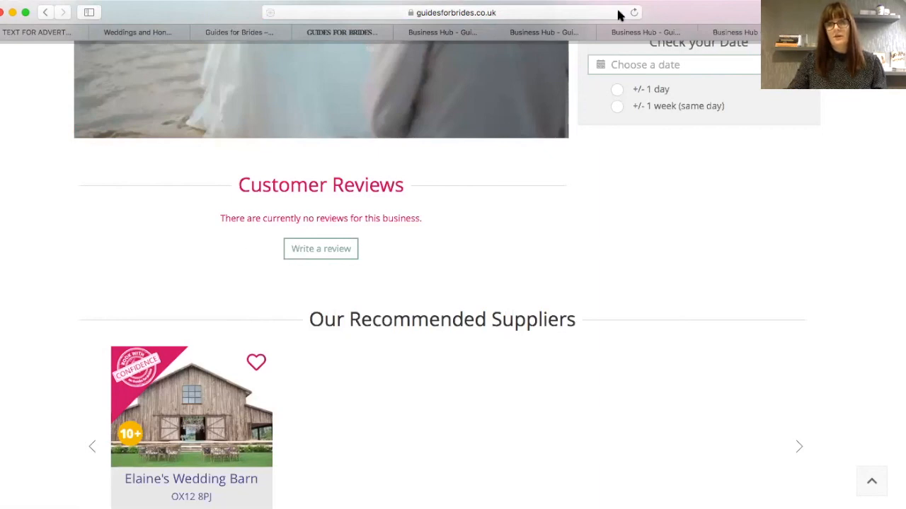
{"action": "left_click", "coordinate": [517, 9]}
{"action": "left_click", "coordinate": [527, 8]}
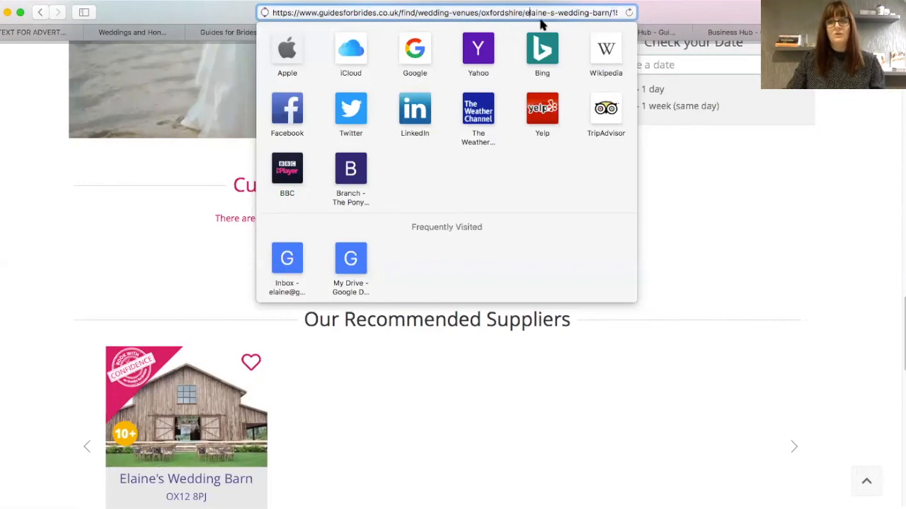
{"action": "left_click", "coordinate": [718, 220]}
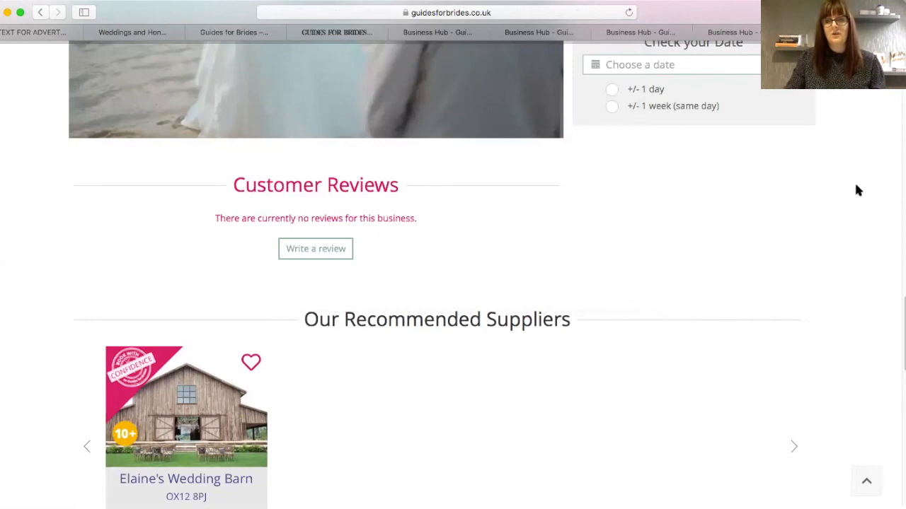
{"action": "scroll", "coordinate": [895, 253], "scroll_direction": "up", "scroll_amount": 5}
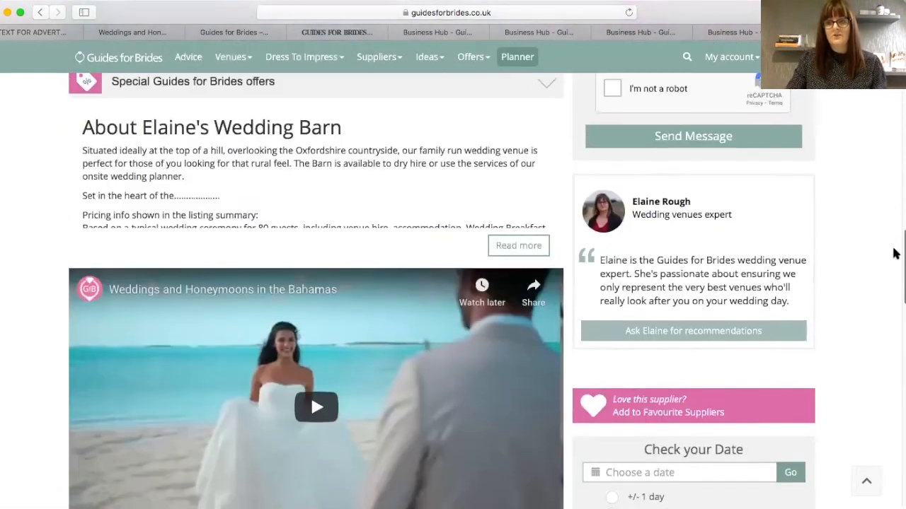
{"action": "scroll", "coordinate": [895, 253], "scroll_direction": "up", "scroll_amount": 1}
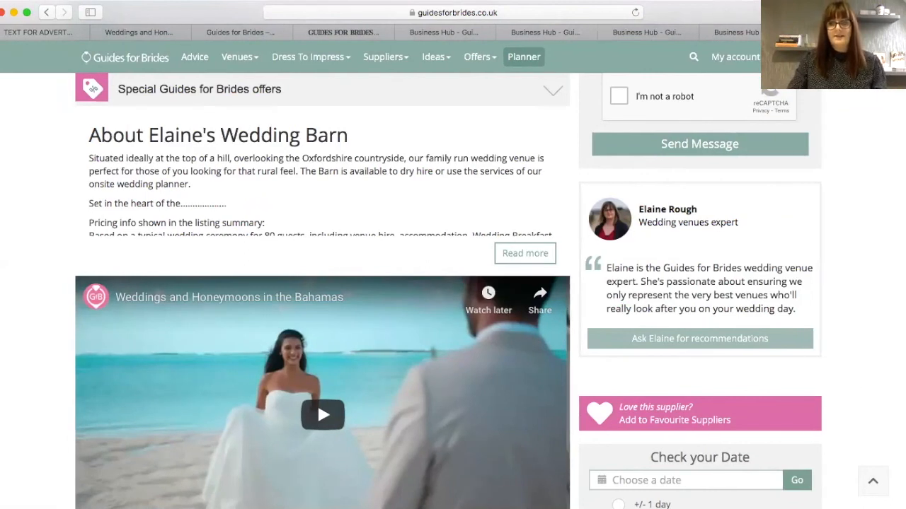
{"action": "scroll", "coordinate": [449, 290], "scroll_direction": "up", "scroll_amount": 10}
{"action": "scroll", "coordinate": [449, 291], "scroll_direction": "up", "scroll_amount": 1}
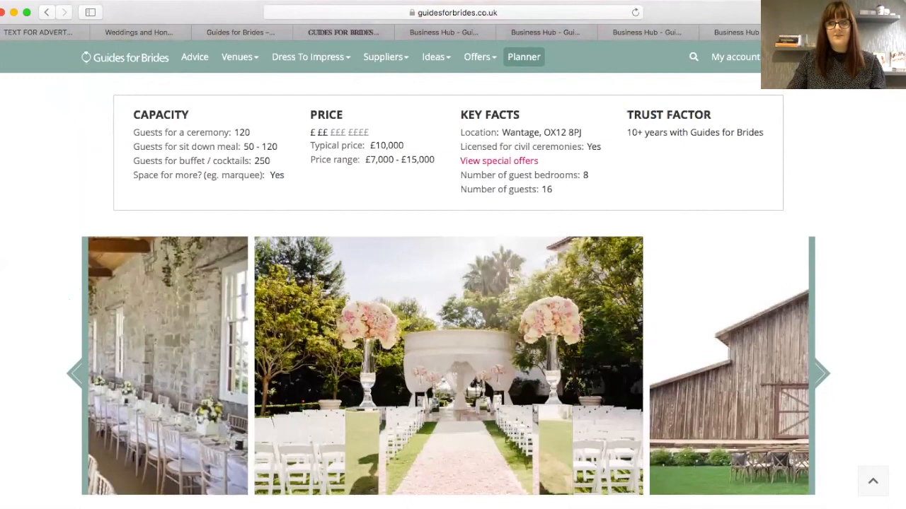
{"action": "scroll", "coordinate": [449, 290], "scroll_direction": "up", "scroll_amount": 3}
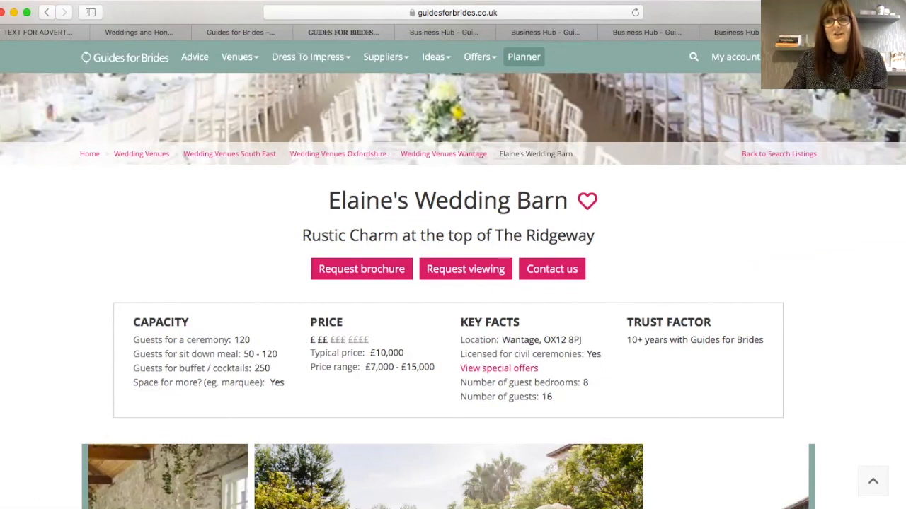
{"action": "scroll", "coordinate": [866, 160], "scroll_direction": "up", "scroll_amount": 2}
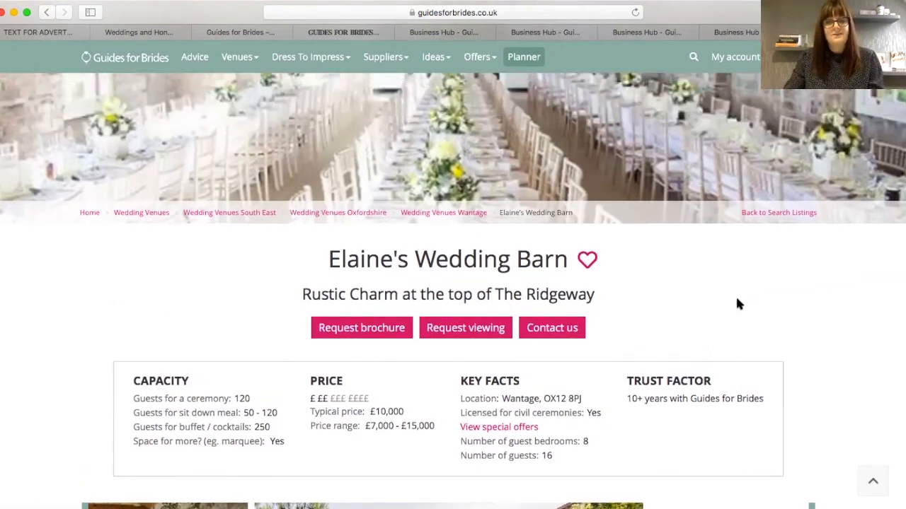